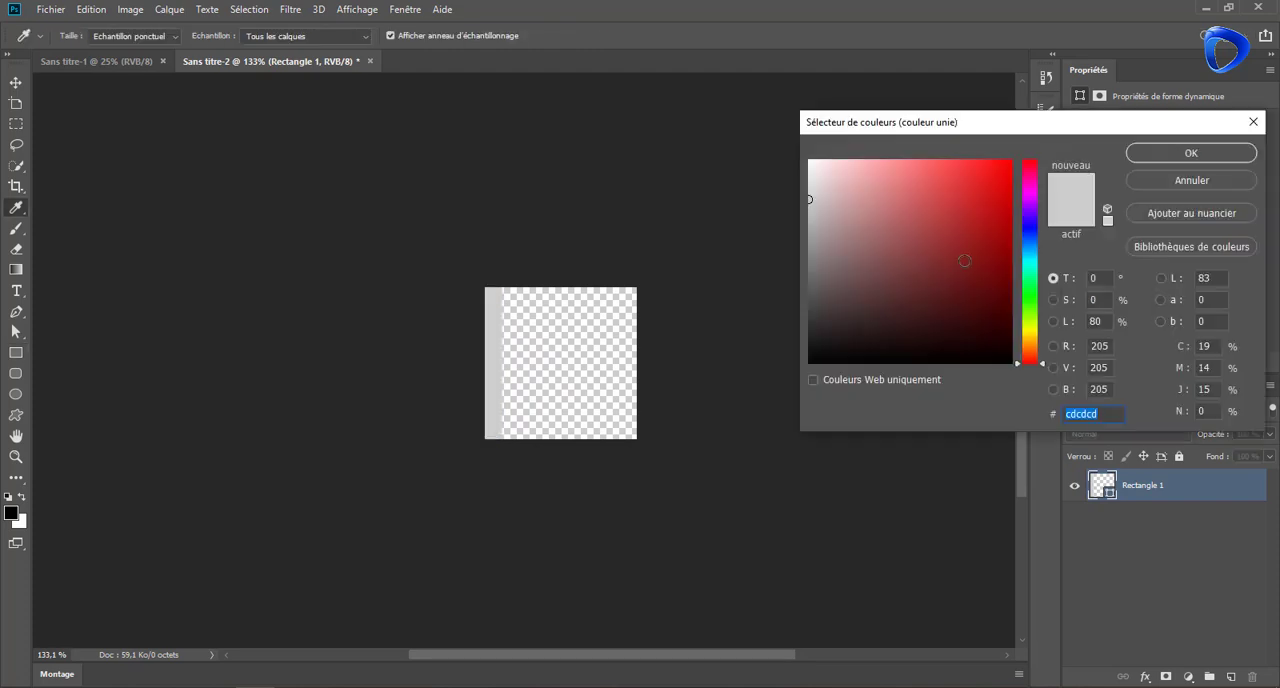
Recolour the vertical stripe rectangle dark brown #3e1201
drag(1031, 359, 1031, 354)
mouse_move(980, 283)
mouse_down()
mouse_move(1006, 271)
mouse_move(1009, 314)
mouse_up()
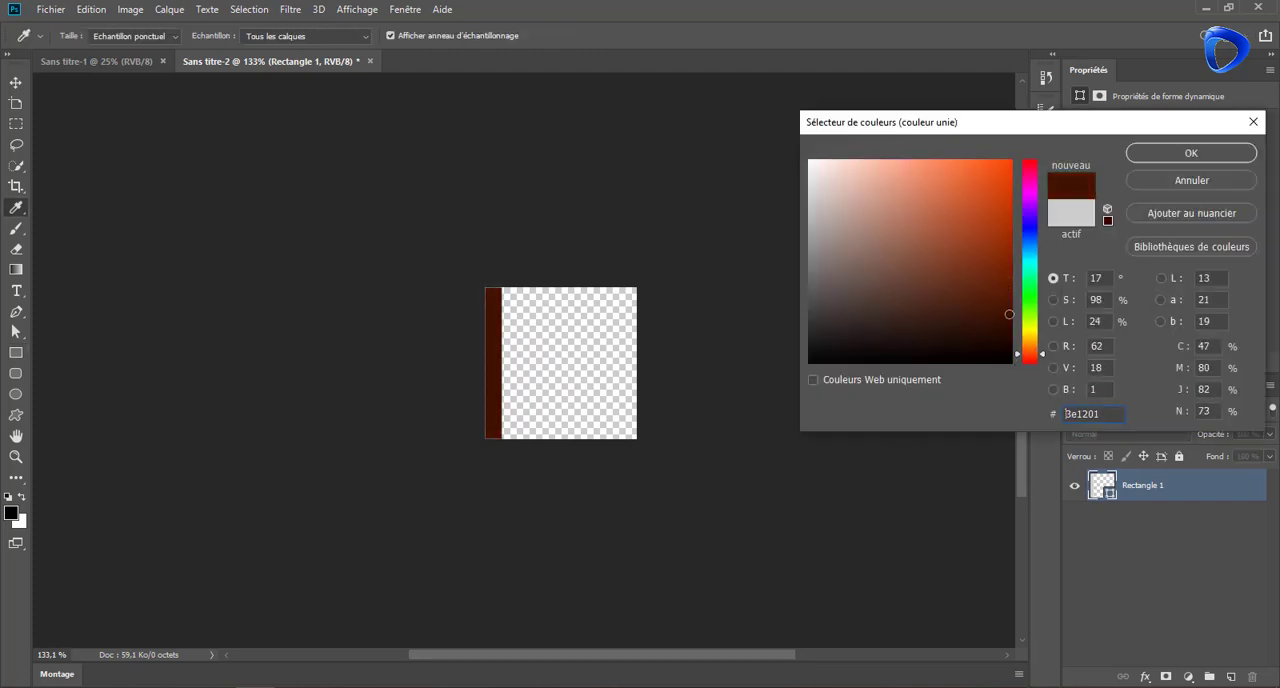
click(1178, 154)
Duplicate the brown stripe five times at roughly even spacing to fill the canvas width
key(v)
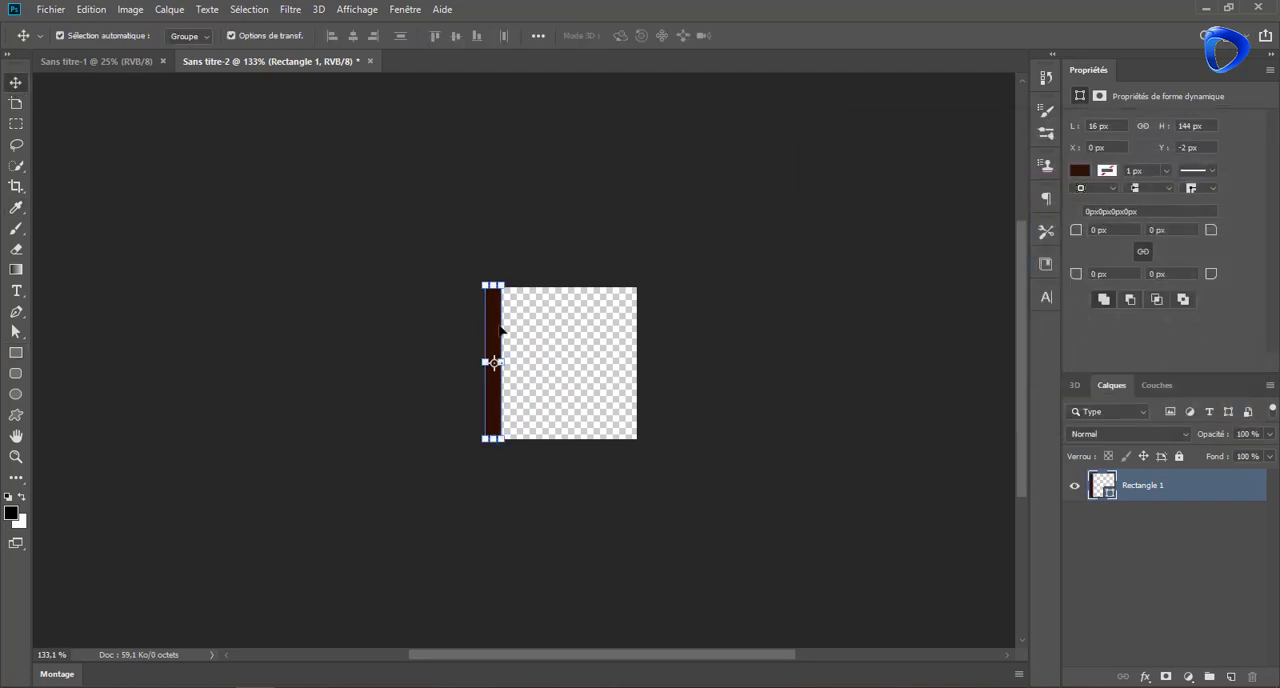
drag(502, 331, 522, 331)
drag(522, 331, 548, 327)
drag(548, 327, 603, 326)
drag(603, 326, 631, 326)
click(597, 249)
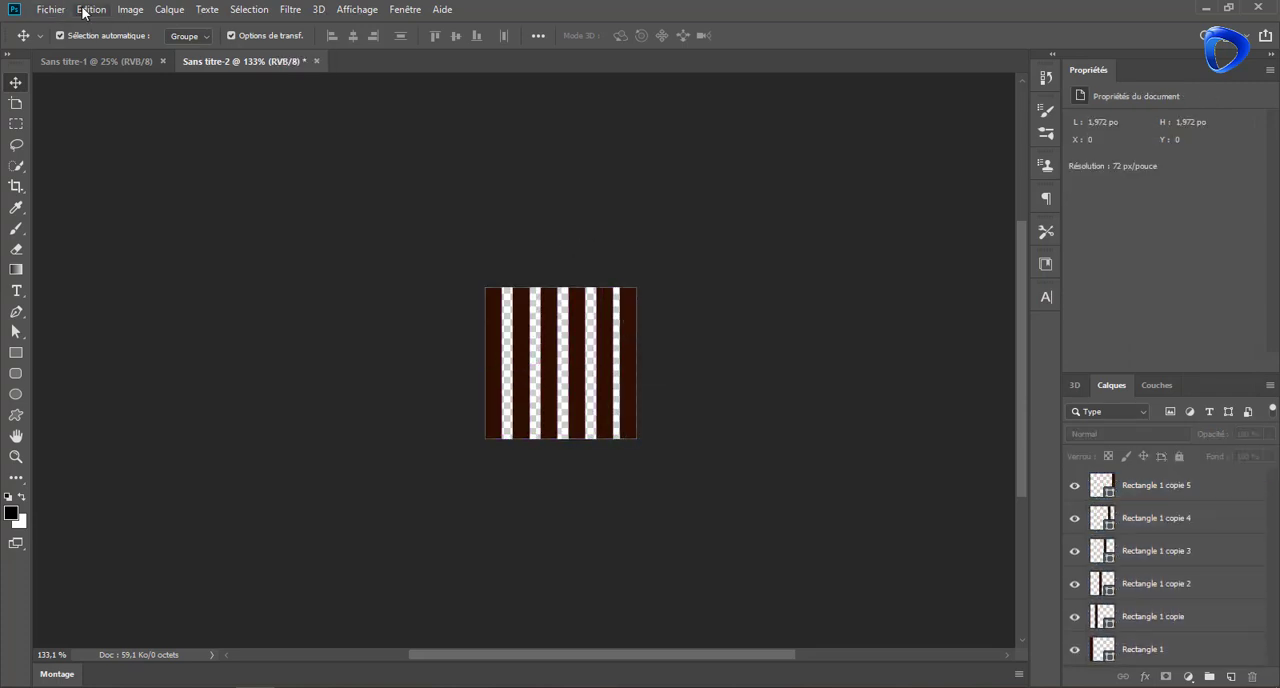
Define the striped canvas as a pattern named Brown
click(91, 9)
click(120, 433)
key(BackSpace)
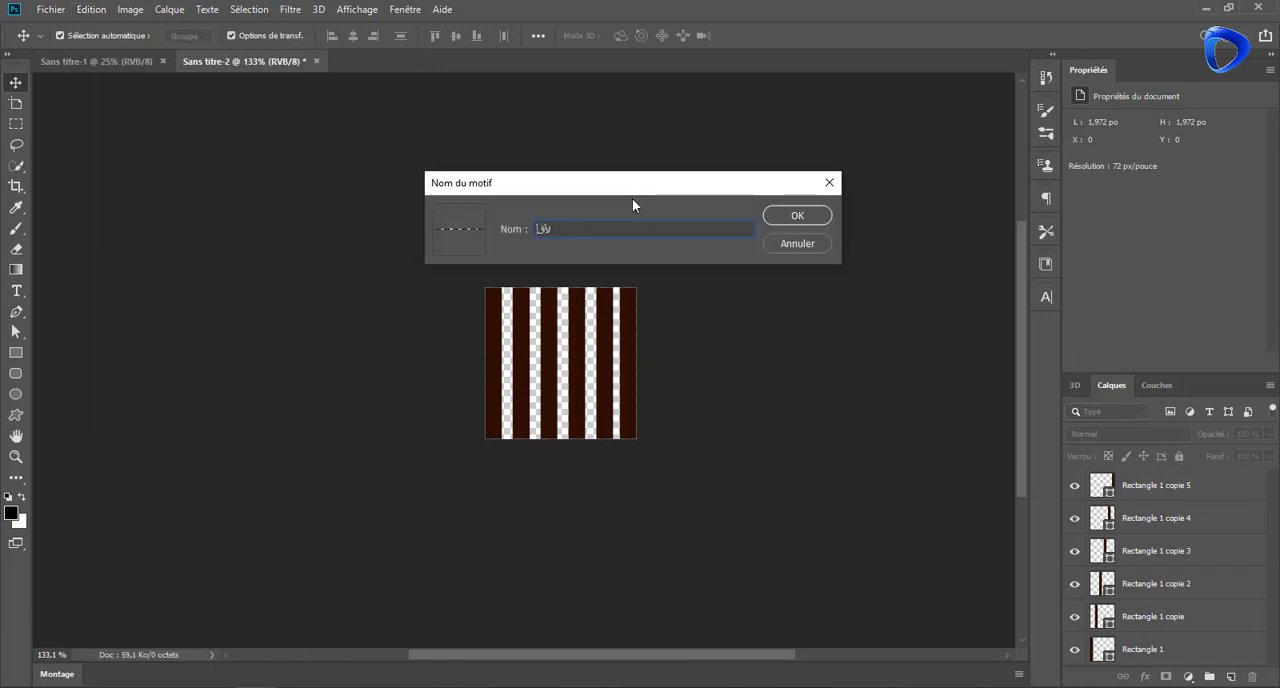
text(Bronw)
double_click(574, 225)
text(Brown)
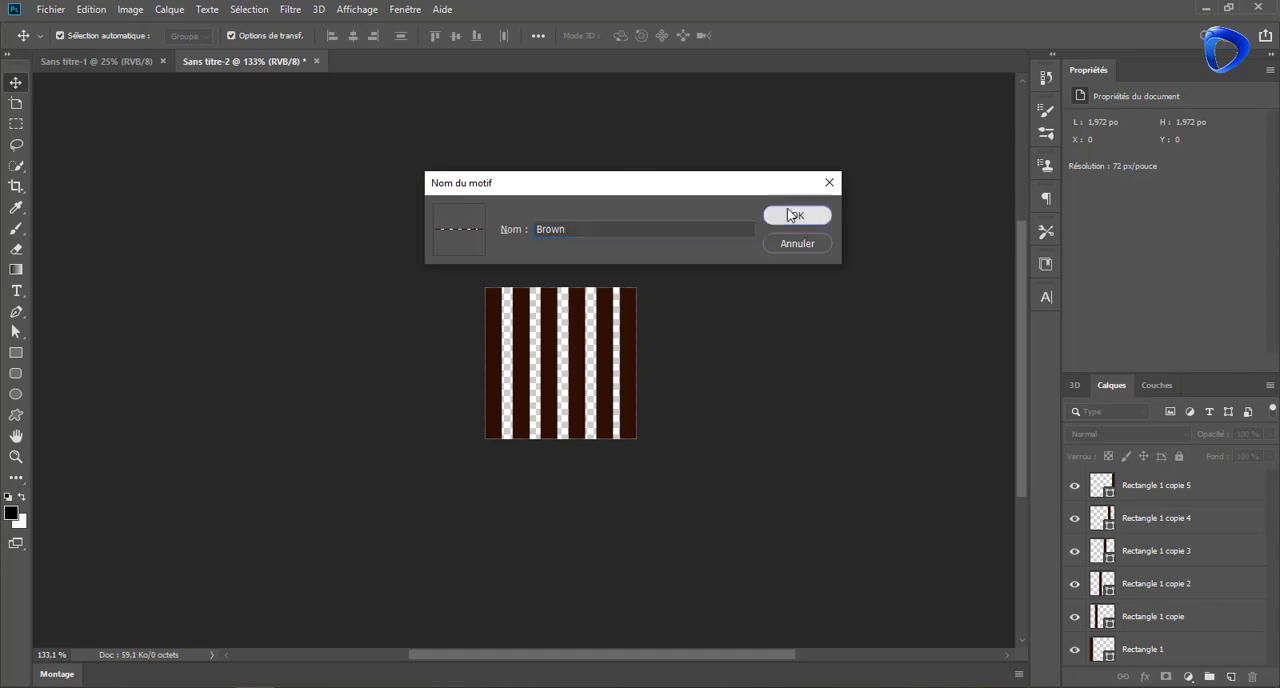
click(791, 215)
Switch to the Sans titre-1 document and unlock its background layer
click(90, 61)
click(1249, 485)
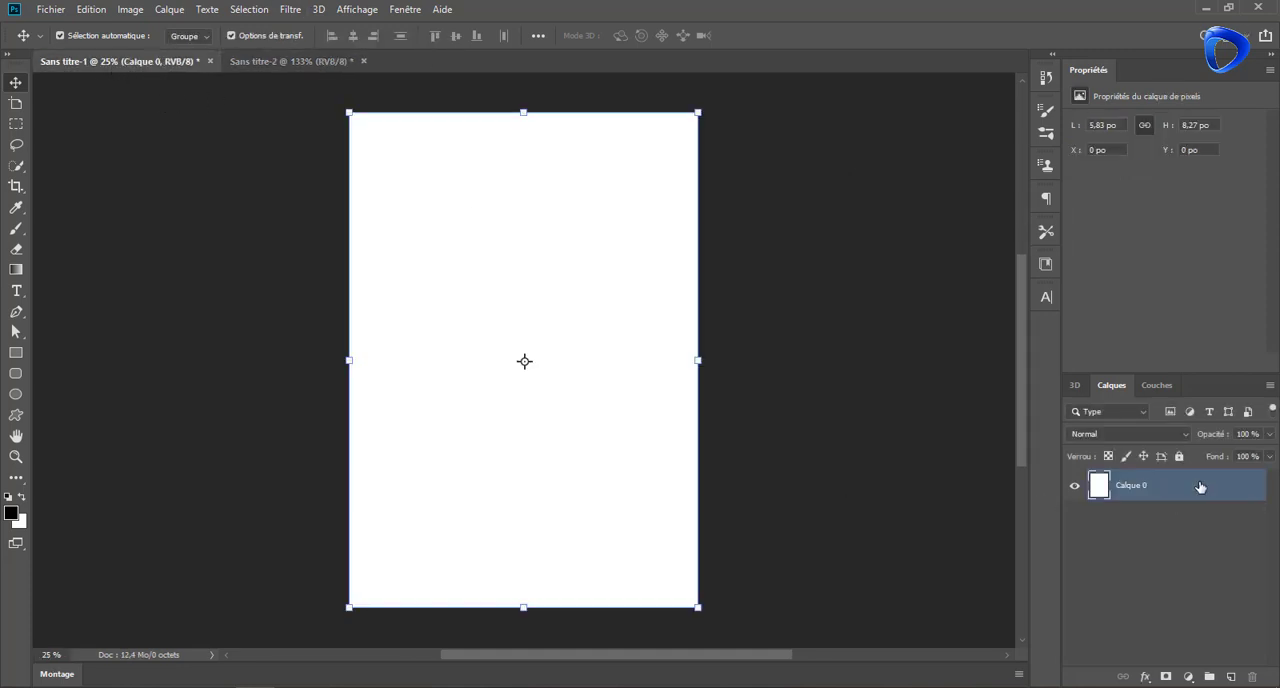
right_click(1200, 485)
click(1000, 35)
click(1185, 243)
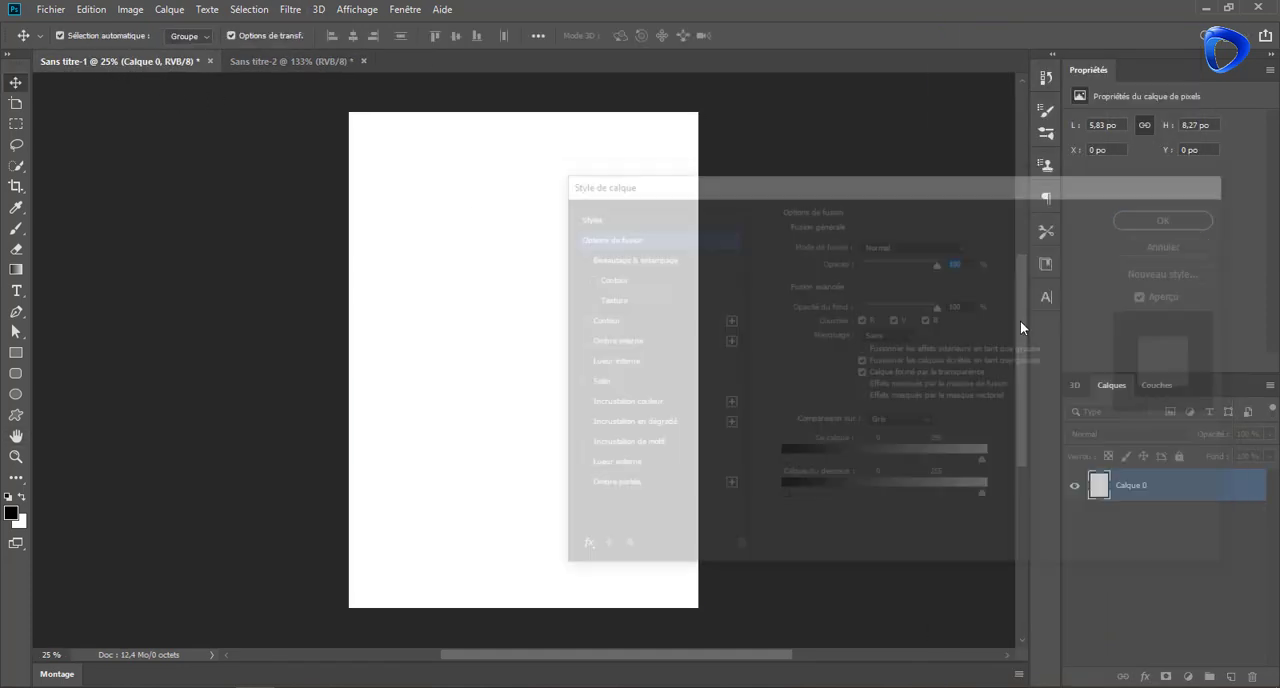
Choose a burnt-orange foreground colour and fill the whole Calque 0 layer with it
click(11, 513)
drag(1031, 354, 1031, 345)
click(1003, 236)
drag(1004, 237, 1006, 268)
drag(1040, 346, 1037, 352)
click(1004, 250)
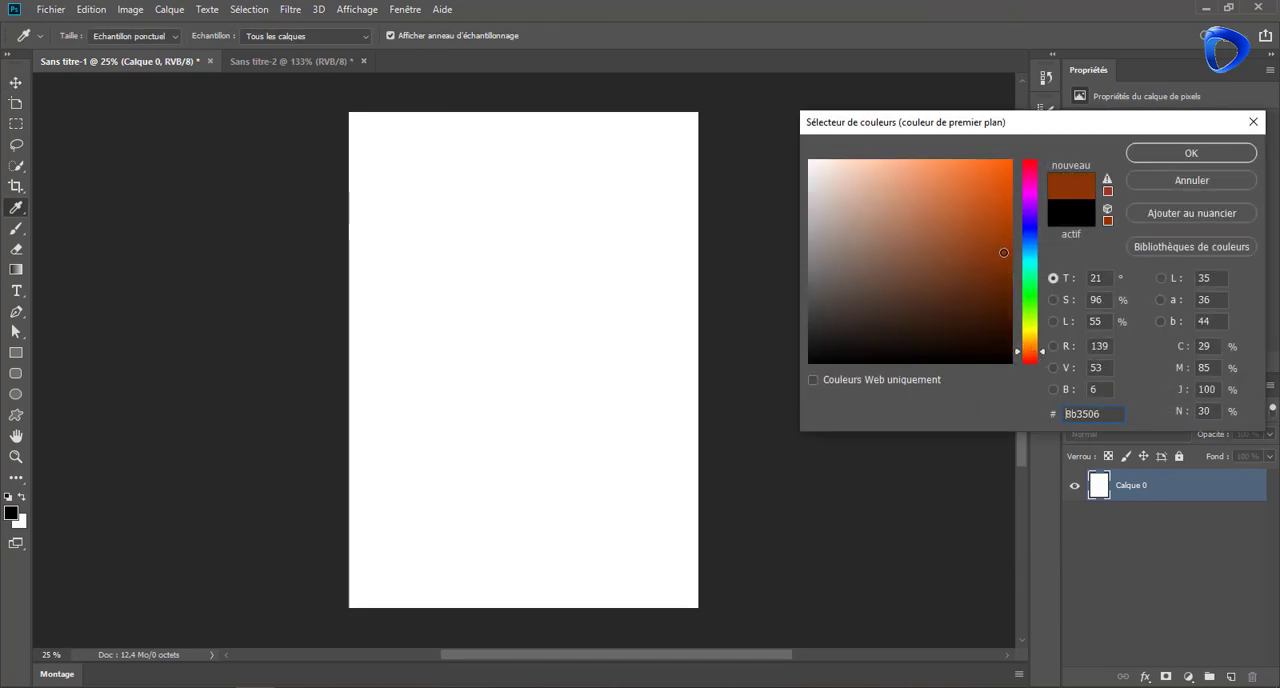
drag(1004, 253, 1000, 234)
click(1172, 154)
key(alt+BackSpace)
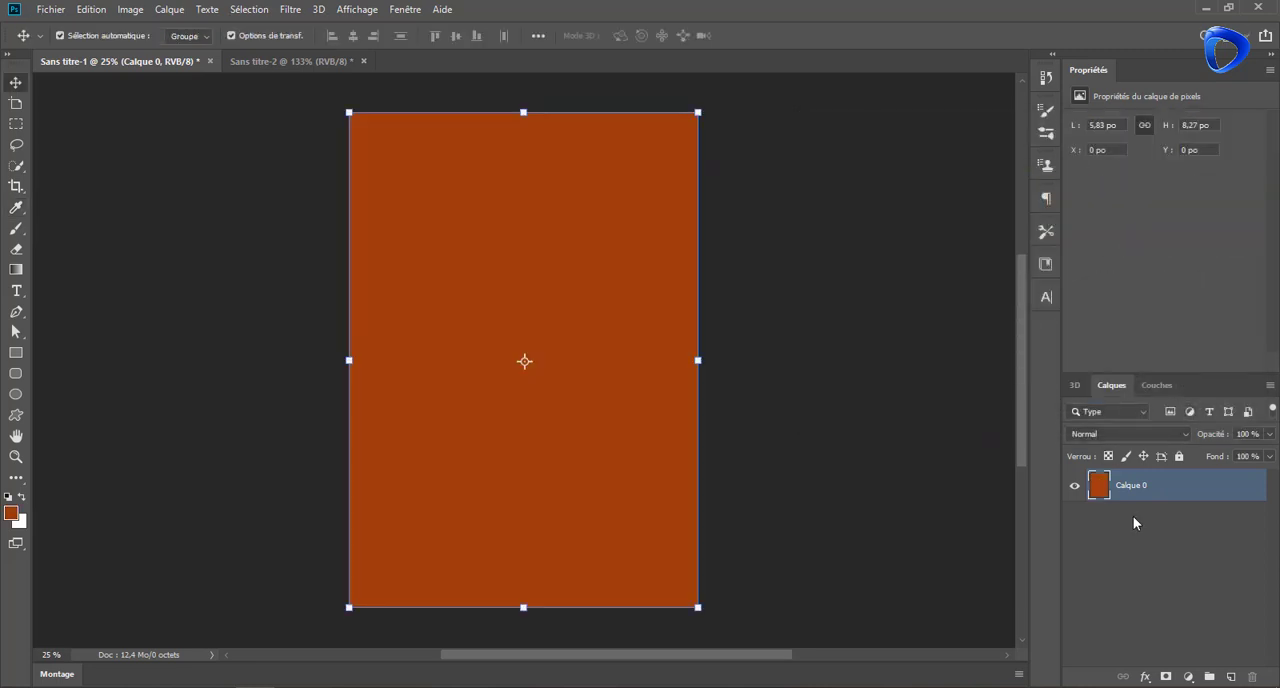
Add a pattern overlay with the striped pattern to Calque 0, at very low opacity and reduced scale
right_click(1136, 490)
click(994, 33)
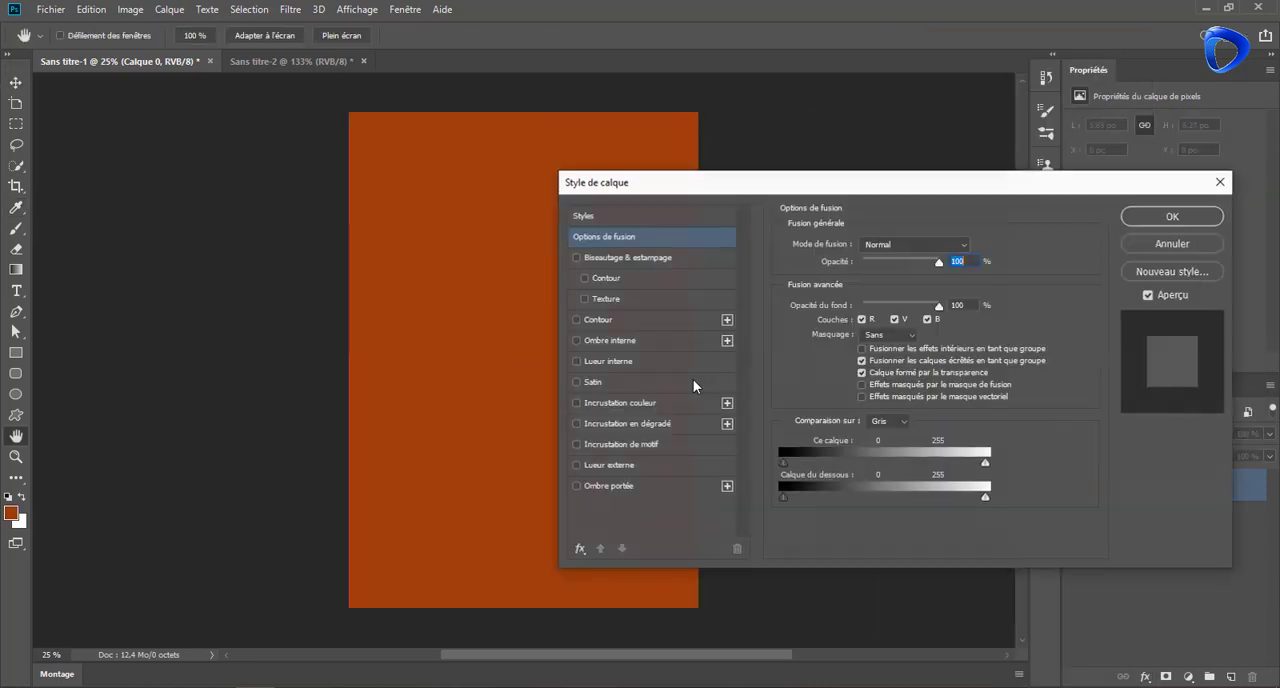
click(632, 451)
click(1066, 249)
drag(946, 184, 1163, 134)
click(1033, 350)
drag(1118, 215, 1050, 218)
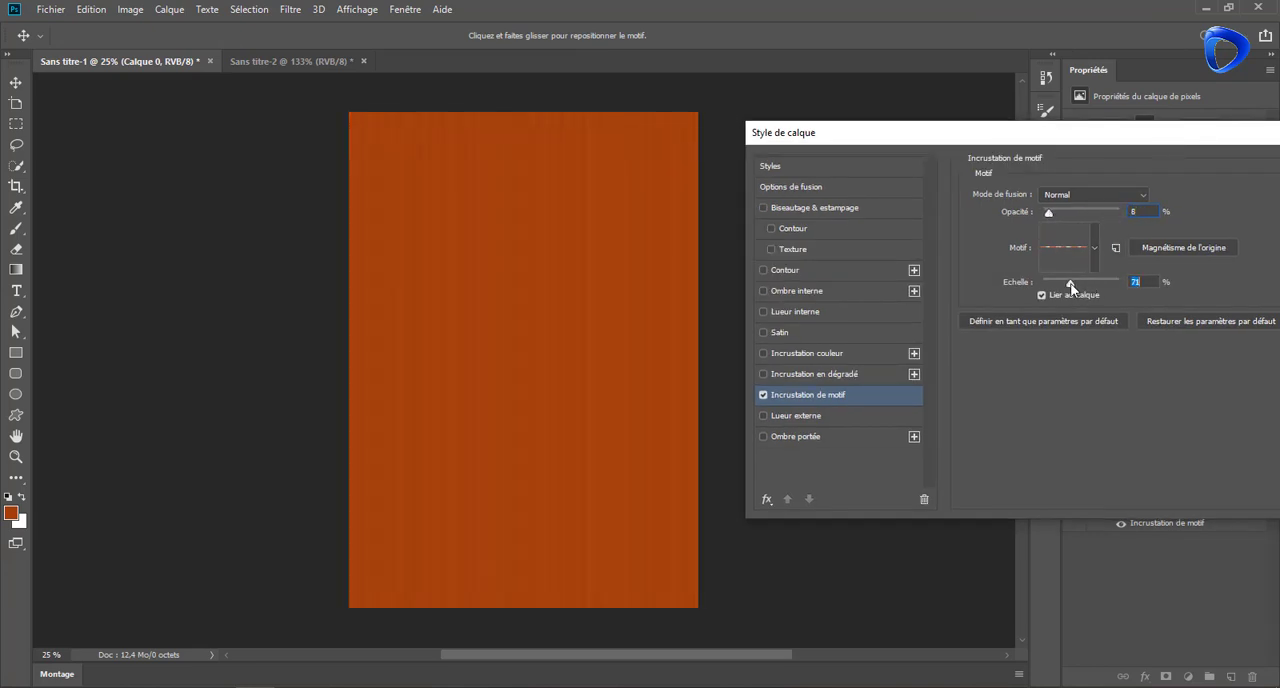
drag(1066, 287, 1060, 285)
drag(1220, 133, 1122, 142)
click(1254, 176)
Add a reddish dark-brown colour overlay to Calque 0
right_click(1204, 493)
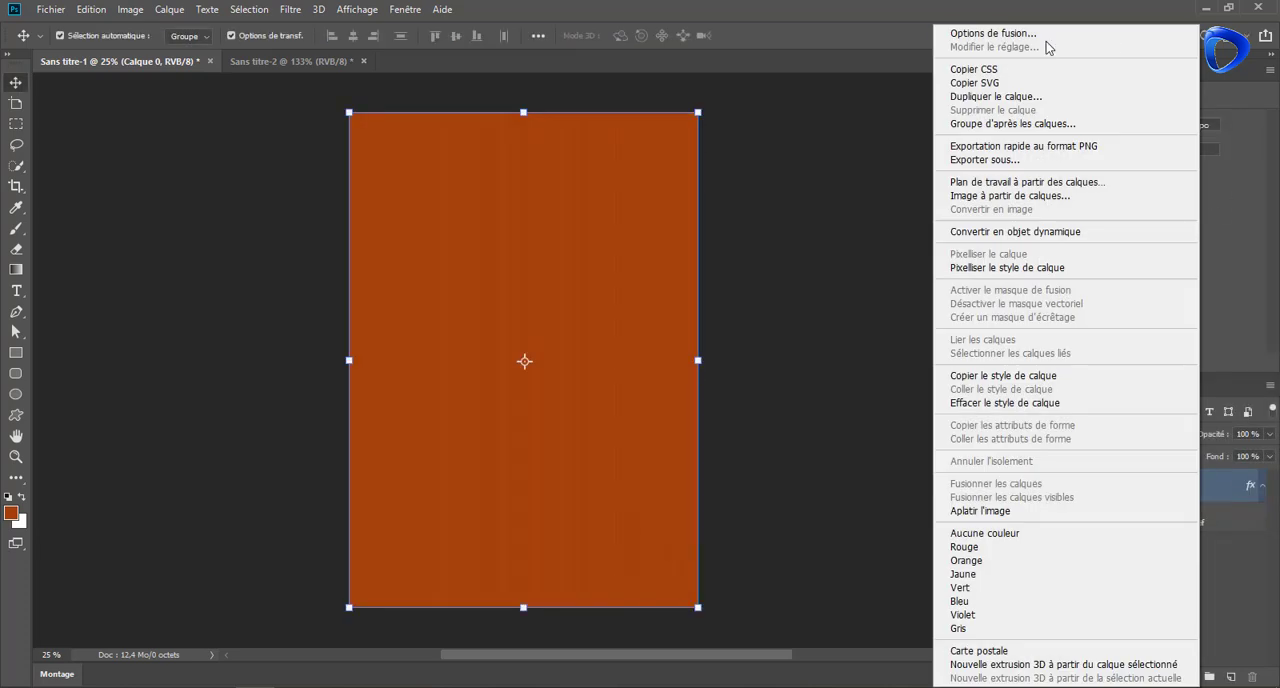
click(1047, 38)
drag(892, 150, 1083, 114)
click(885, 326)
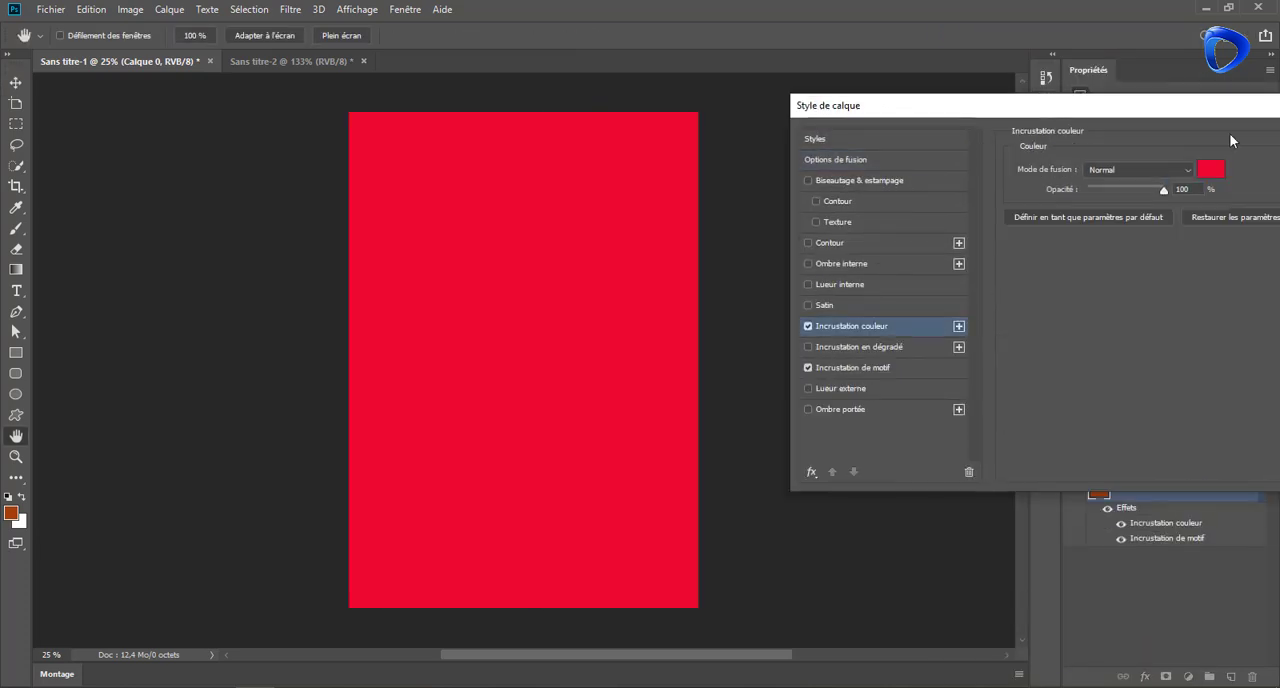
click(1172, 171)
click(1033, 355)
mouse_move(1004, 197)
mouse_down()
mouse_move(1004, 299)
mouse_move(1004, 287)
mouse_up()
click(1206, 151)
Set the pattern overlay's opacity to about 53 % and its scale to about 39 %
click(906, 368)
drag(1094, 184, 1128, 184)
drag(1104, 255, 1121, 258)
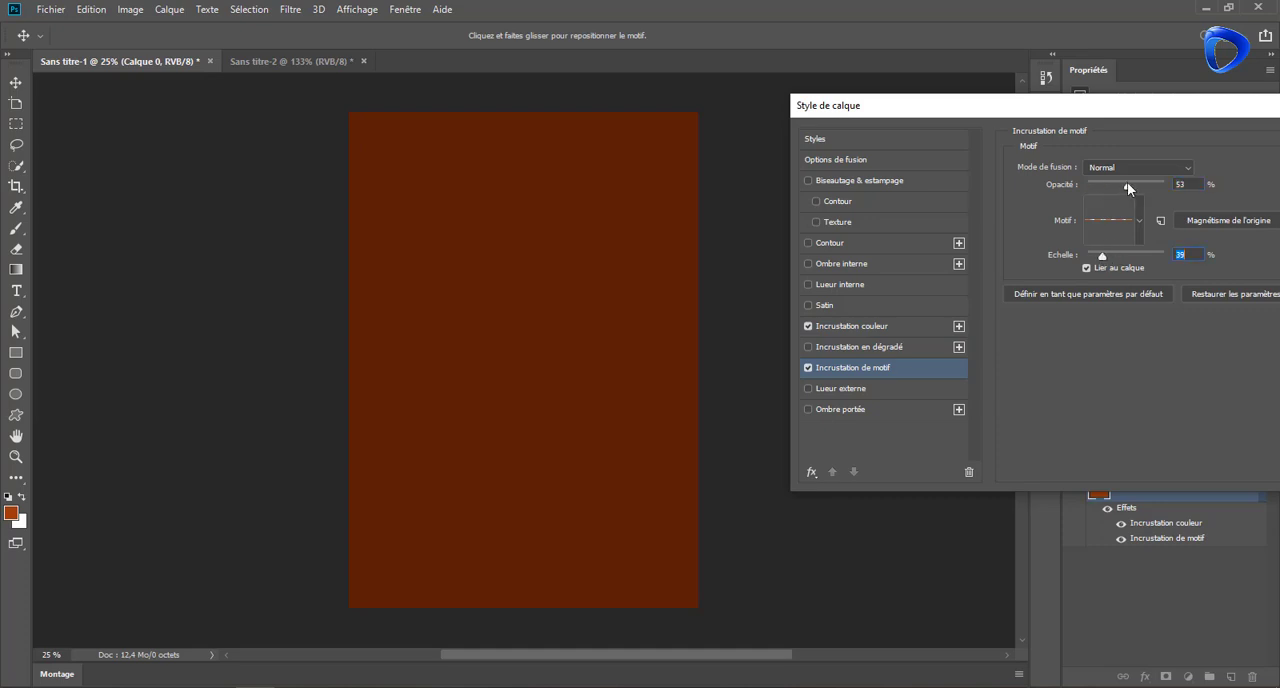
Set the colour overlay to dark brown #3b1403 at 93 % opacity, apply the layer style and lock Calque 0
click(850, 326)
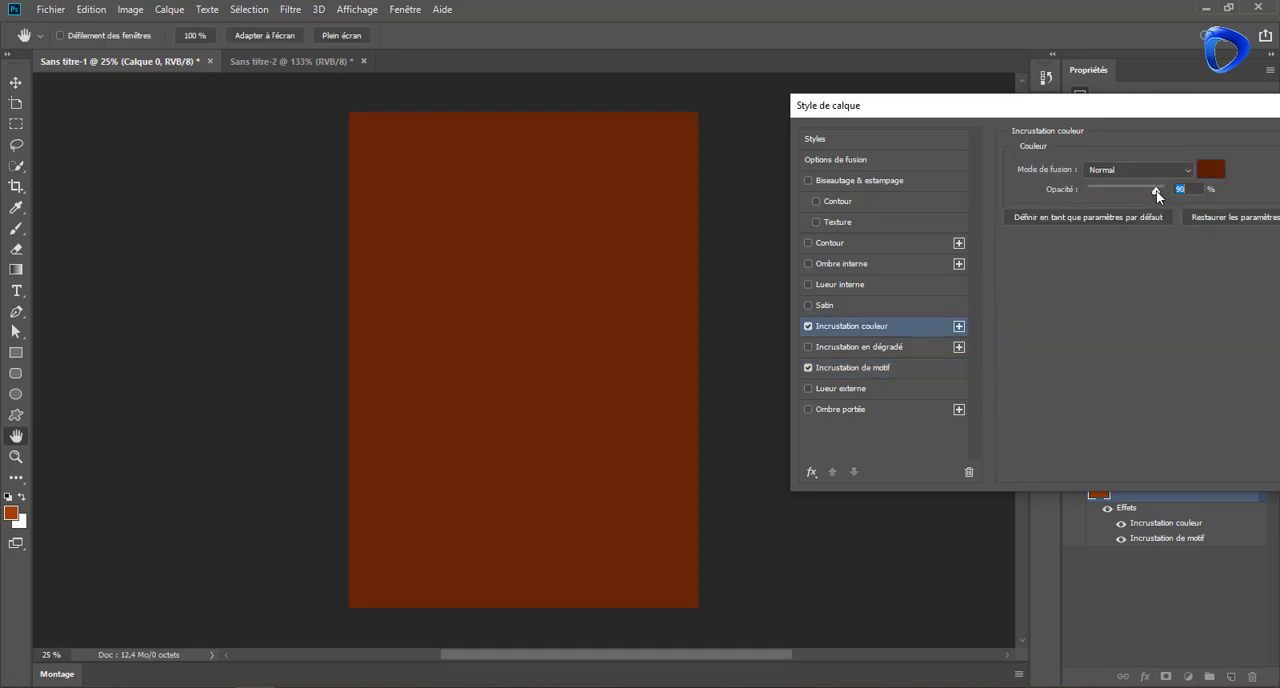
click(1207, 174)
click(1003, 314)
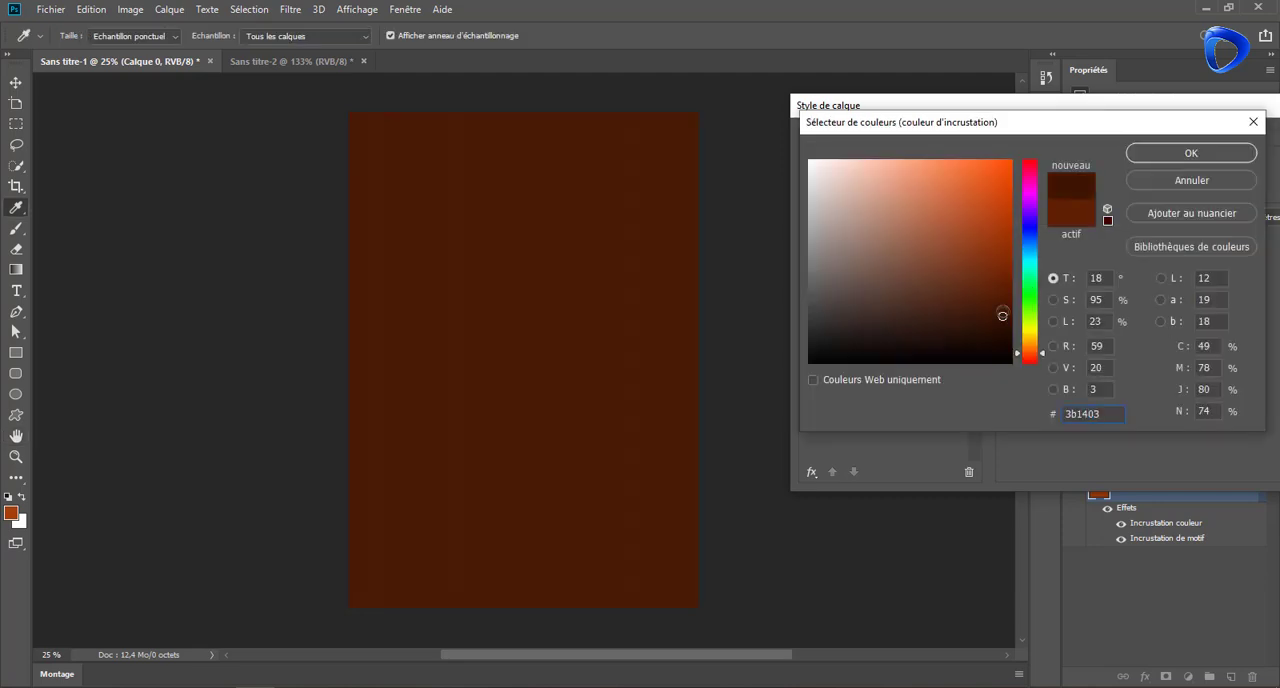
click(1146, 153)
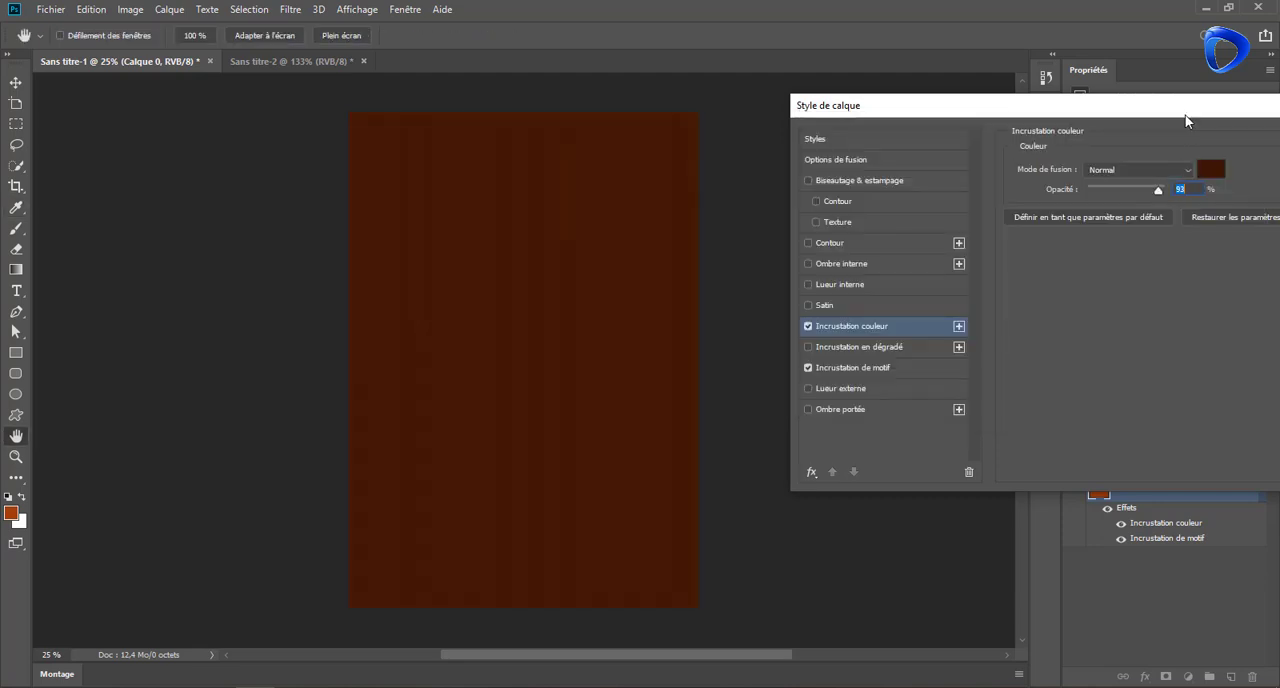
drag(1186, 114, 998, 121)
click(1167, 152)
scroll(626, 300, up, 5)
scroll(628, 290, down, 3)
scroll(630, 293, down, 3)
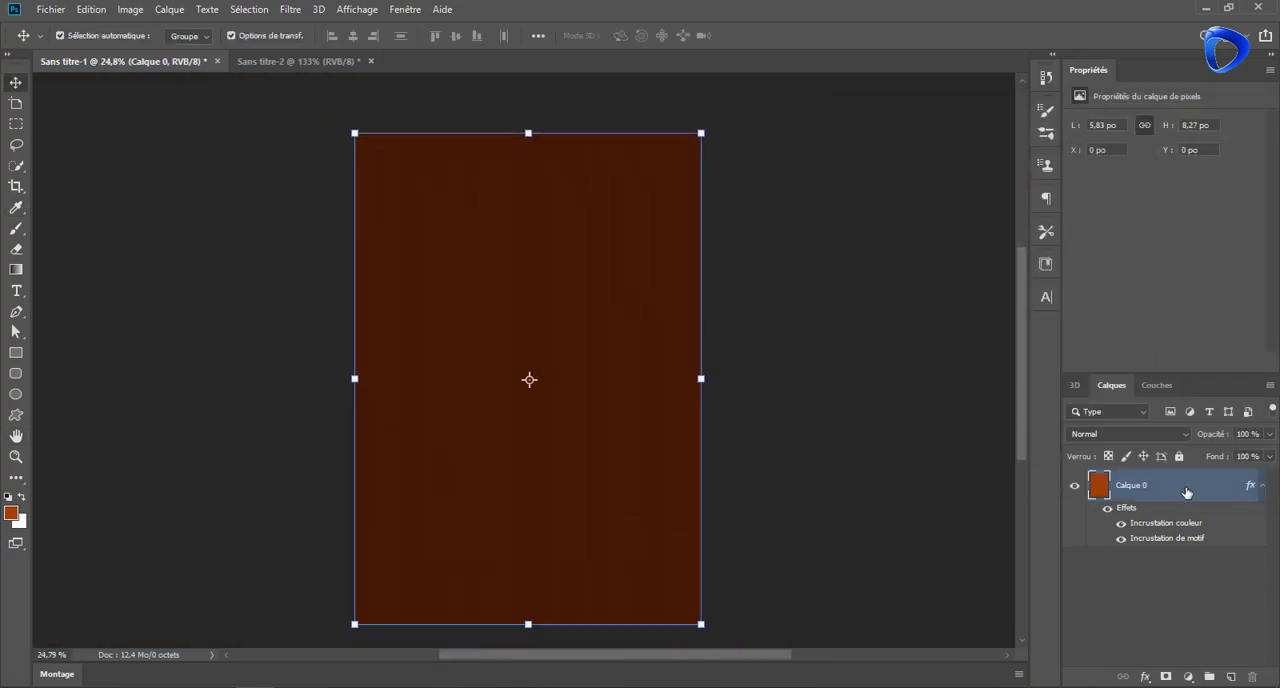
key(ctrl+slash)
click(17, 313)
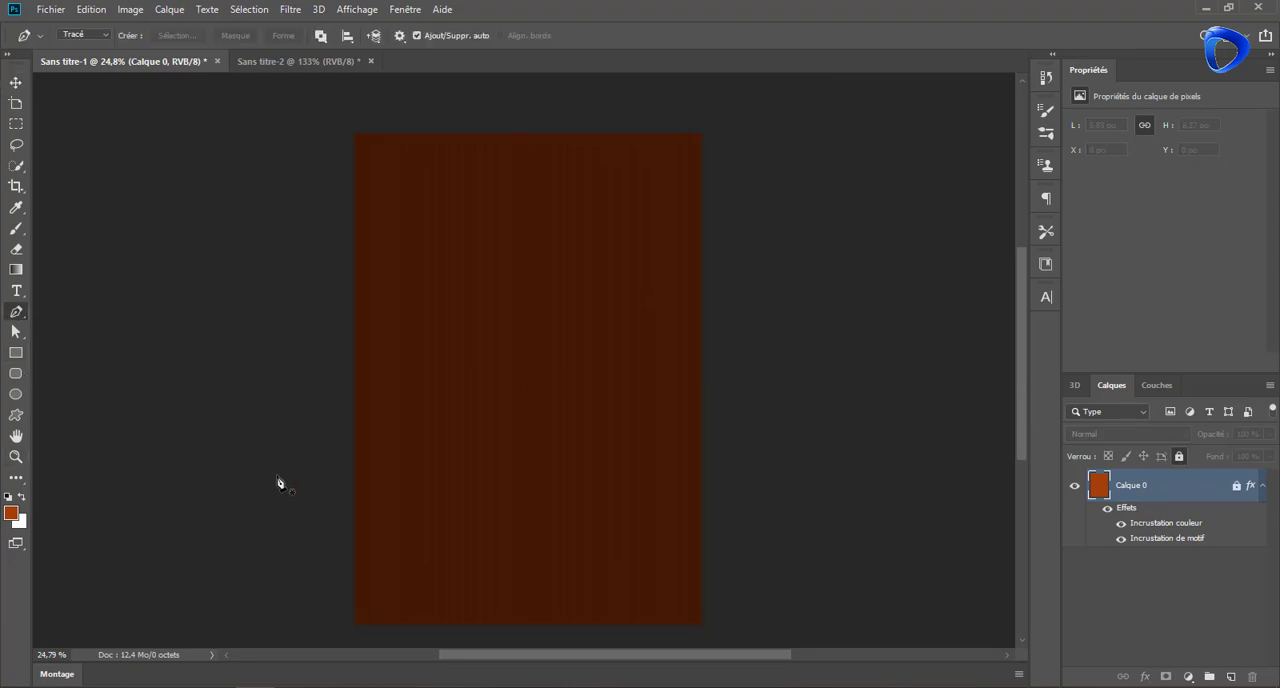
click(438, 134)
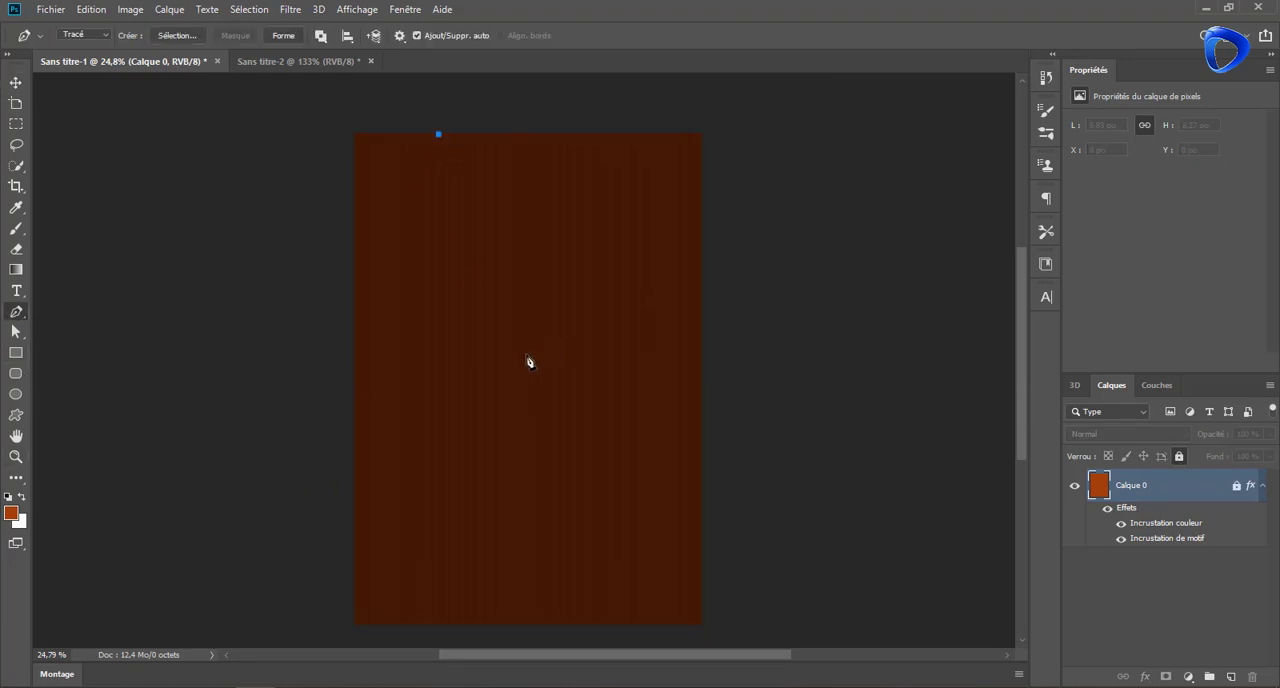
click(93, 10)
click(98, 24)
Draw an orange circle about 1551 px in diameter and move it partly beyond the page's upper-right corner
click(17, 394)
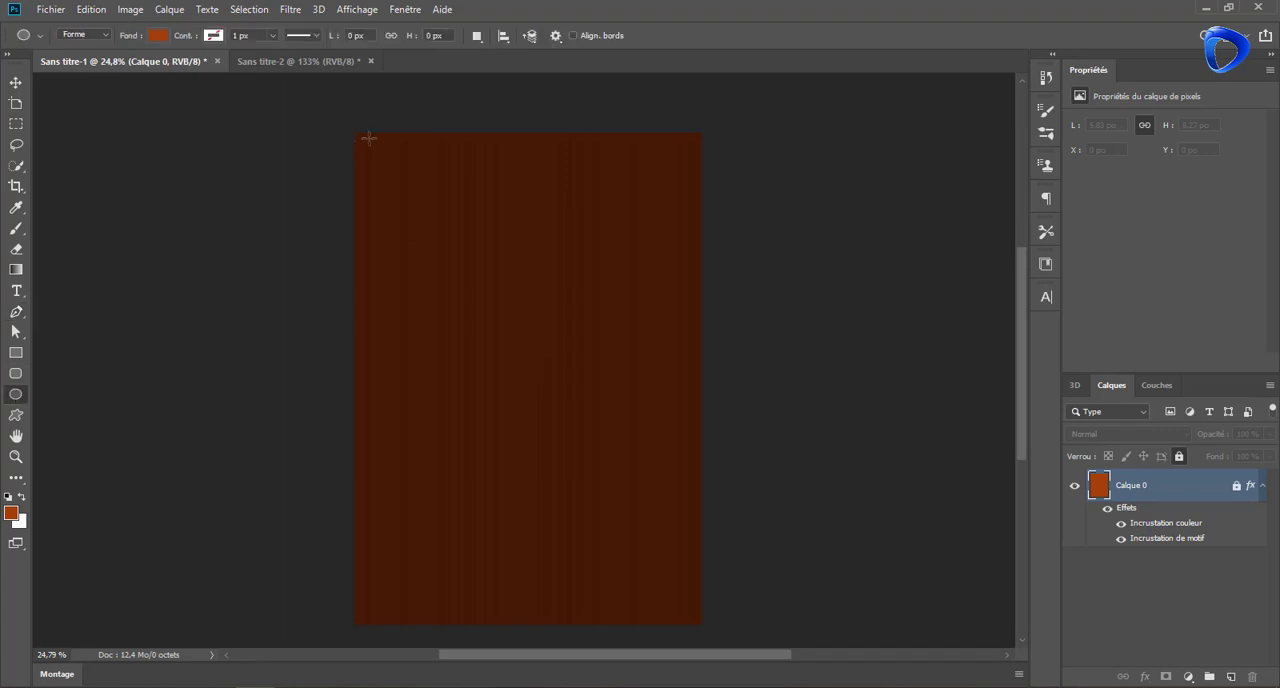
drag(379, 133, 689, 443)
key(v)
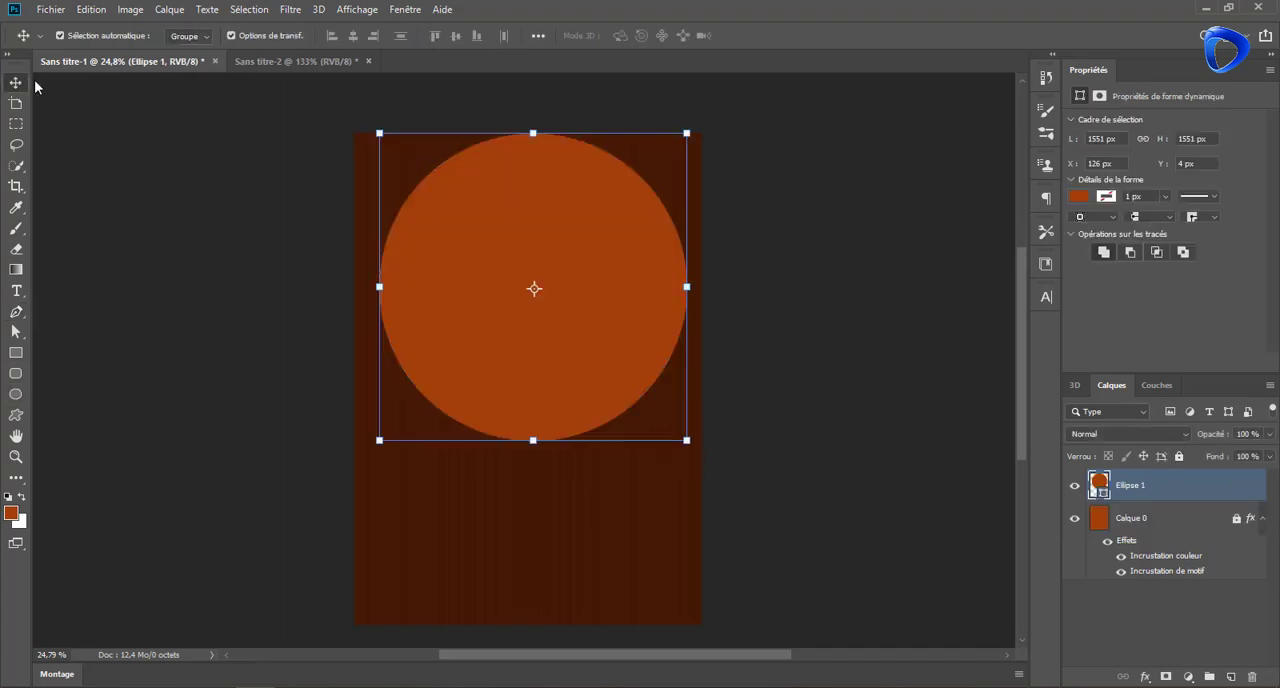
drag(490, 245, 565, 189)
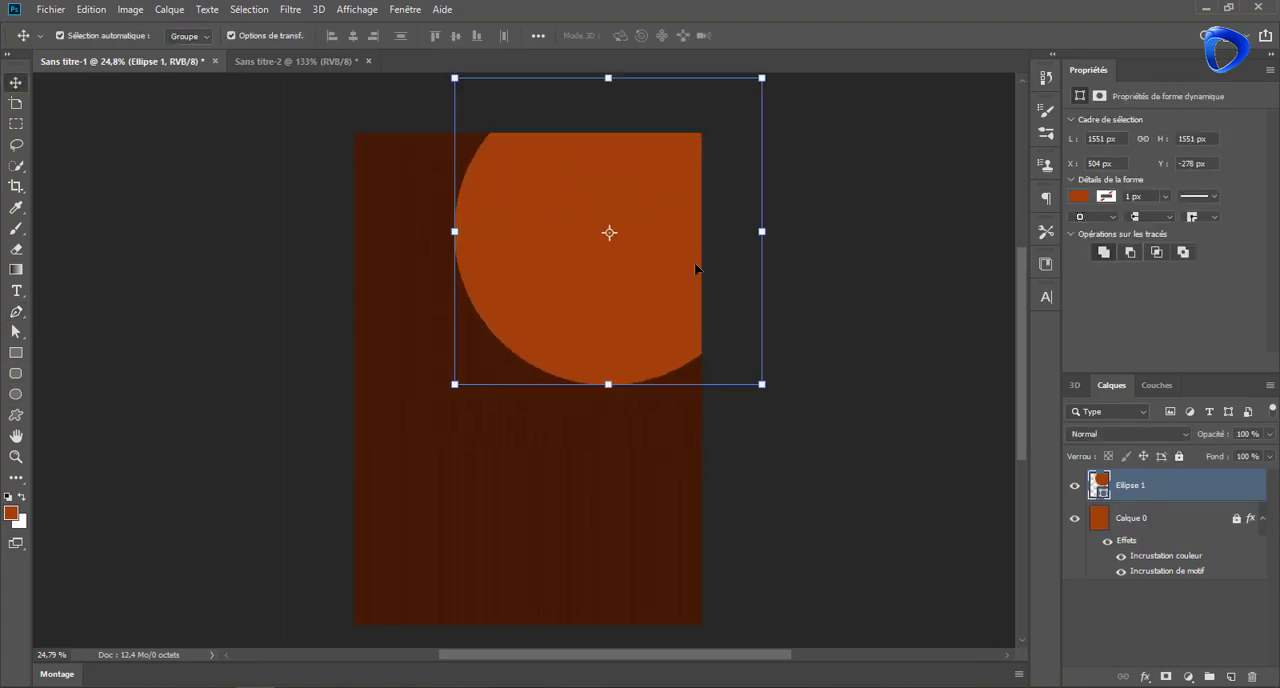
Add a new empty layer above the circle and set the foreground colour to light pink
click(16, 312)
click(1231, 677)
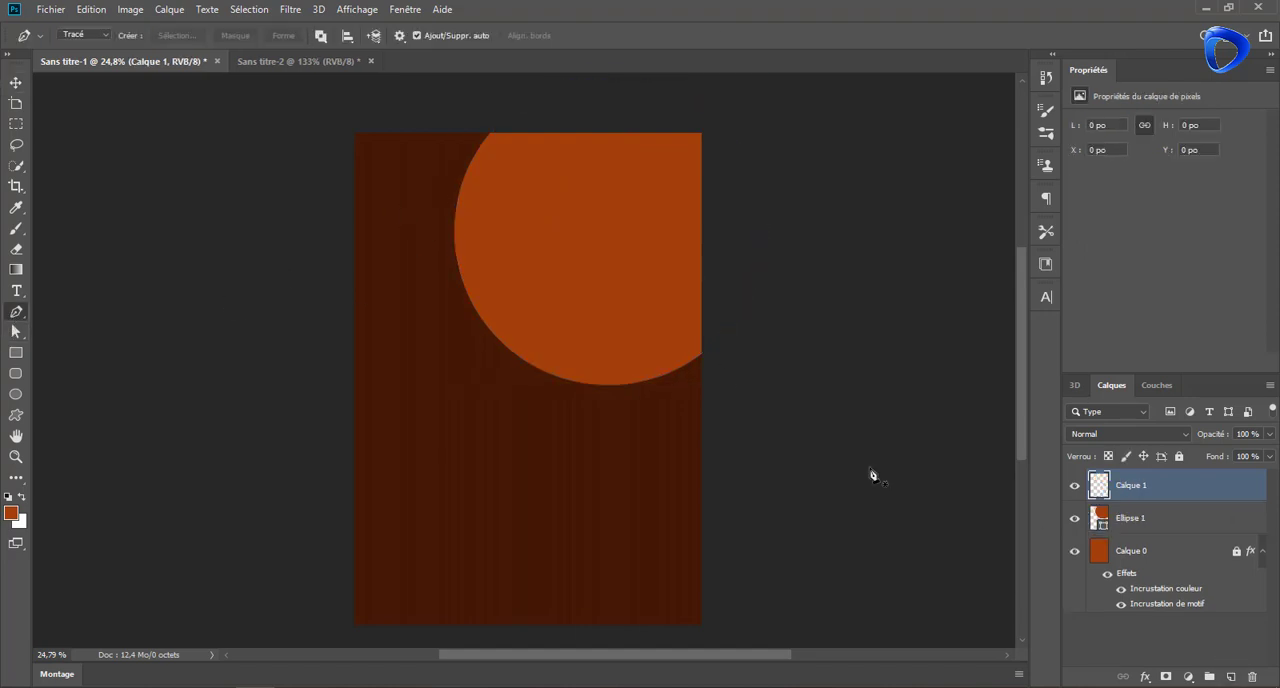
click(11, 513)
click(849, 198)
click(1140, 155)
Try to trace a crescent path along the circle's left edge with the Pen tool
click(421, 135)
drag(526, 364, 653, 449)
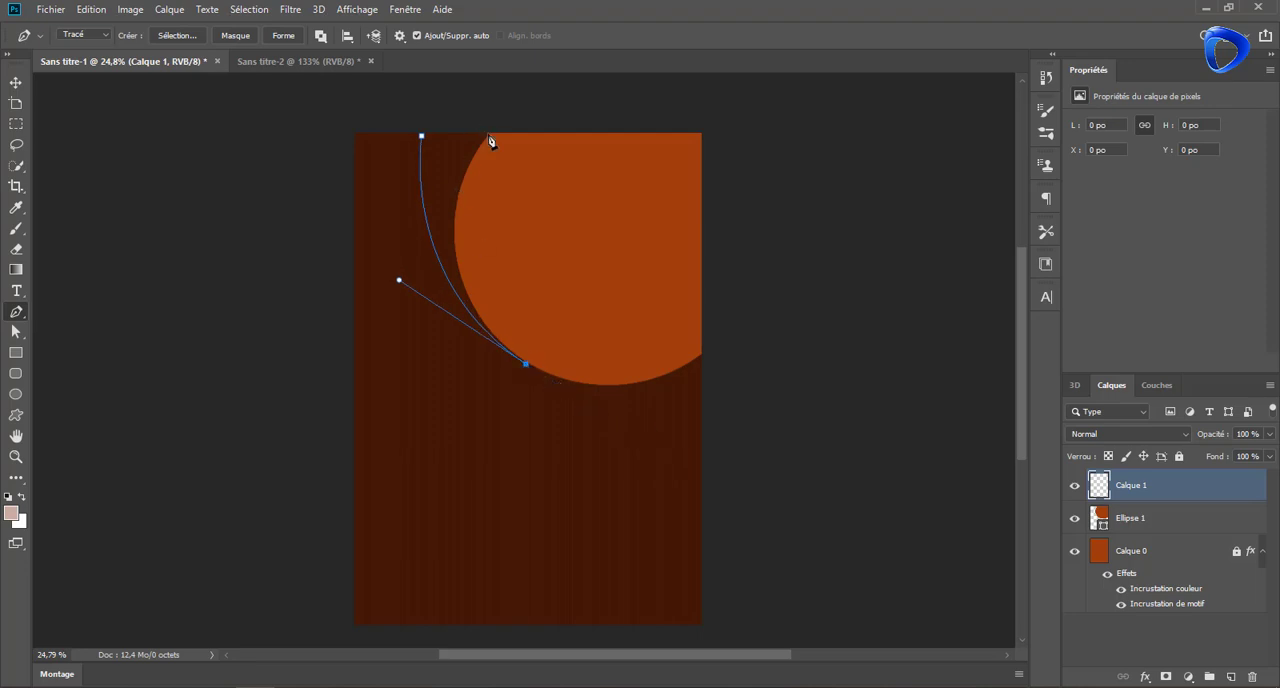
drag(490, 135, 590, 267)
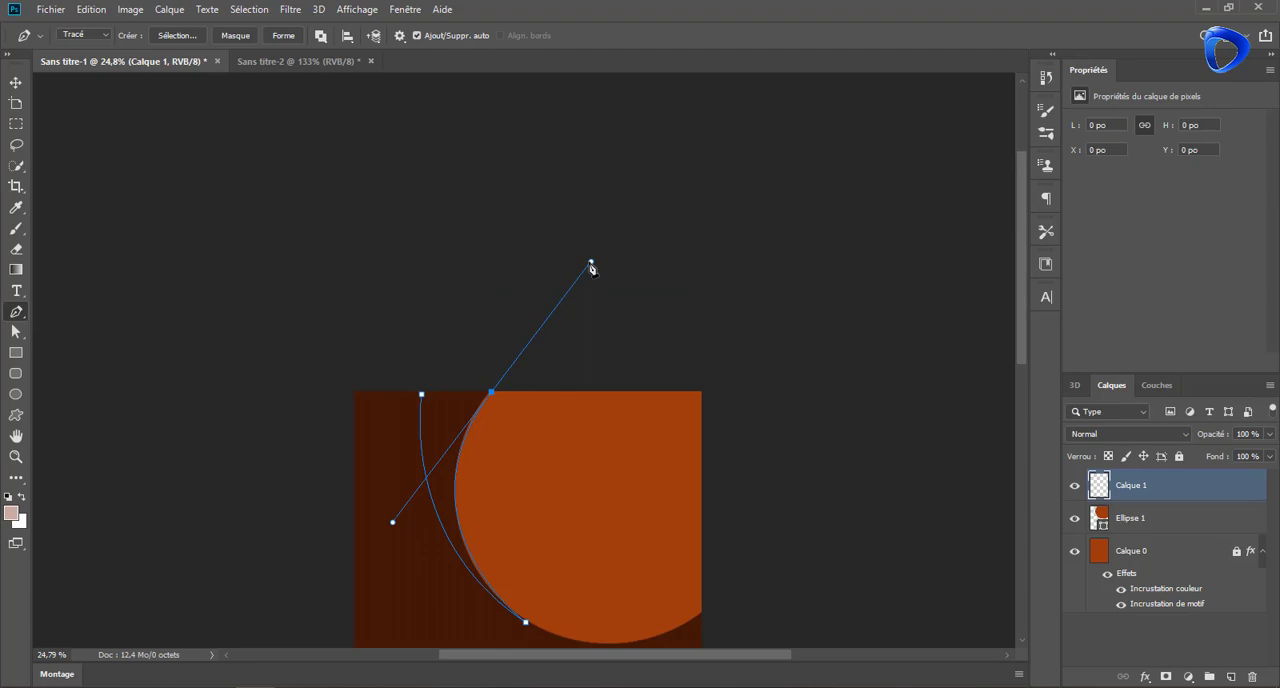
Delete the crescent path and remove the new layer above the circle
click(421, 394)
key(Delete)
key(Delete)
key(Delete)
click(92, 10)
click(96, 27)
Set the Pen tool to Shape mode and change the circle's fill to light grey
click(87, 35)
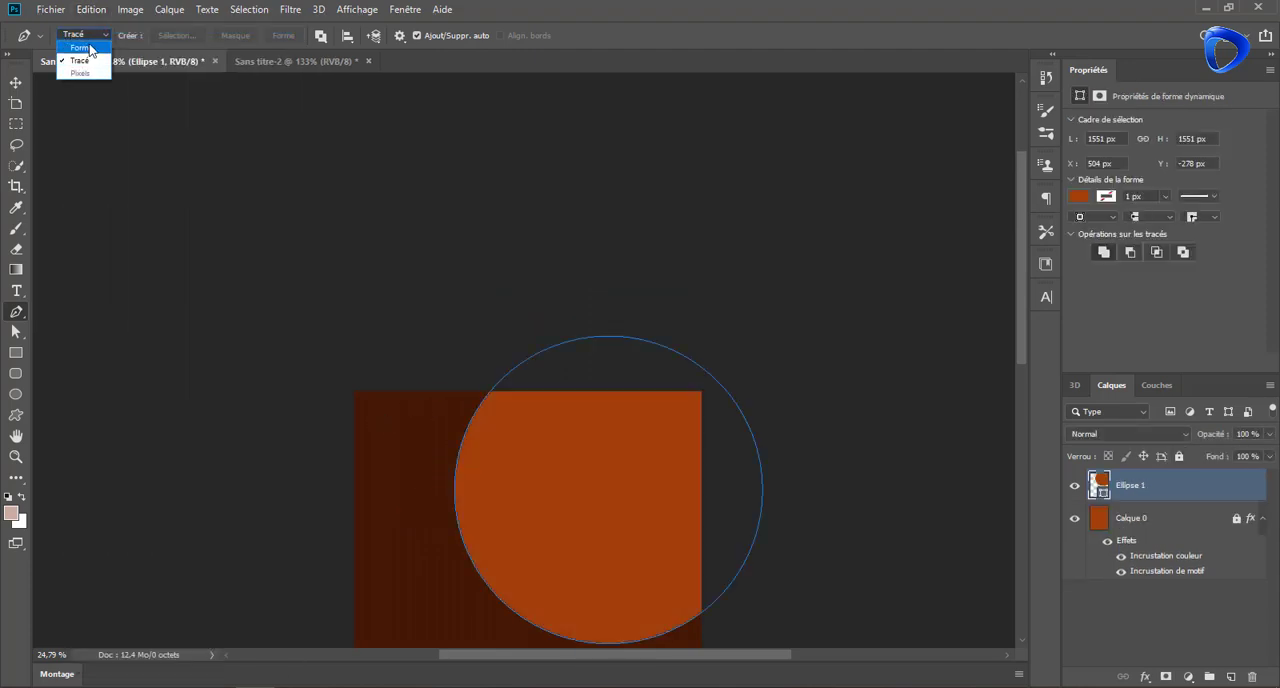
click(80, 48)
click(180, 37)
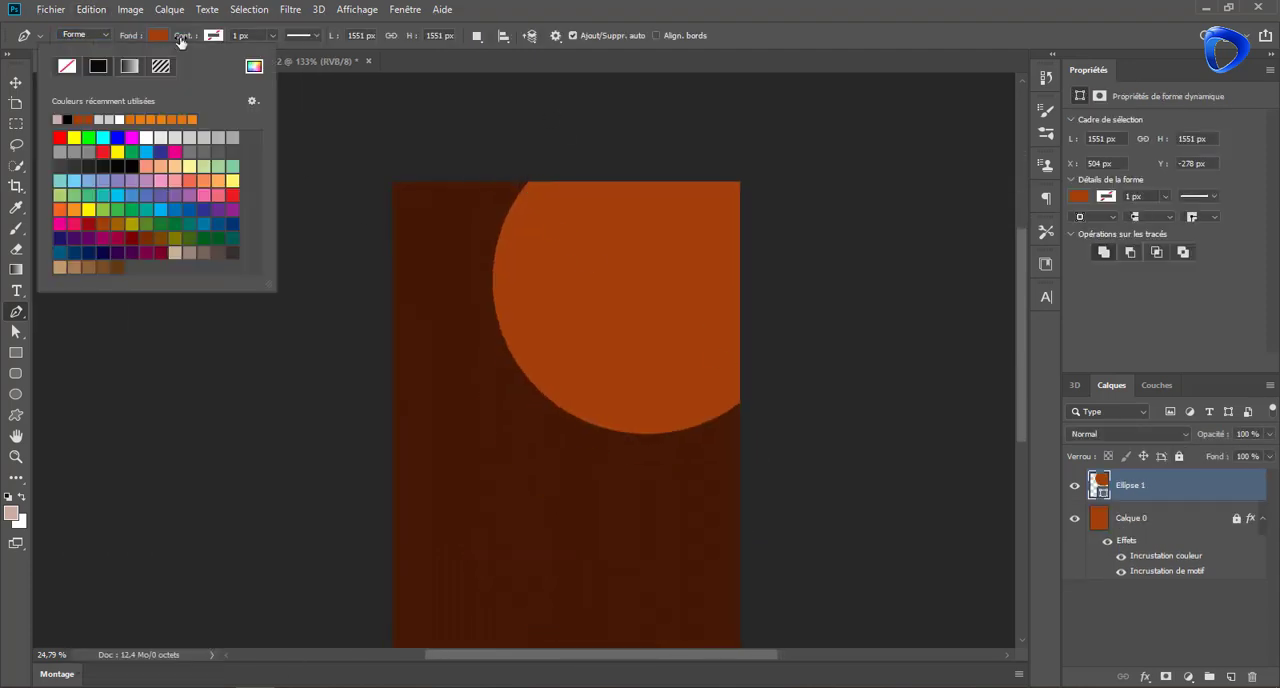
click(172, 137)
Draw a closed crescent shape along the circle's left edge from the page top, with 40 % layer opacity
click(466, 180)
click(528, 183)
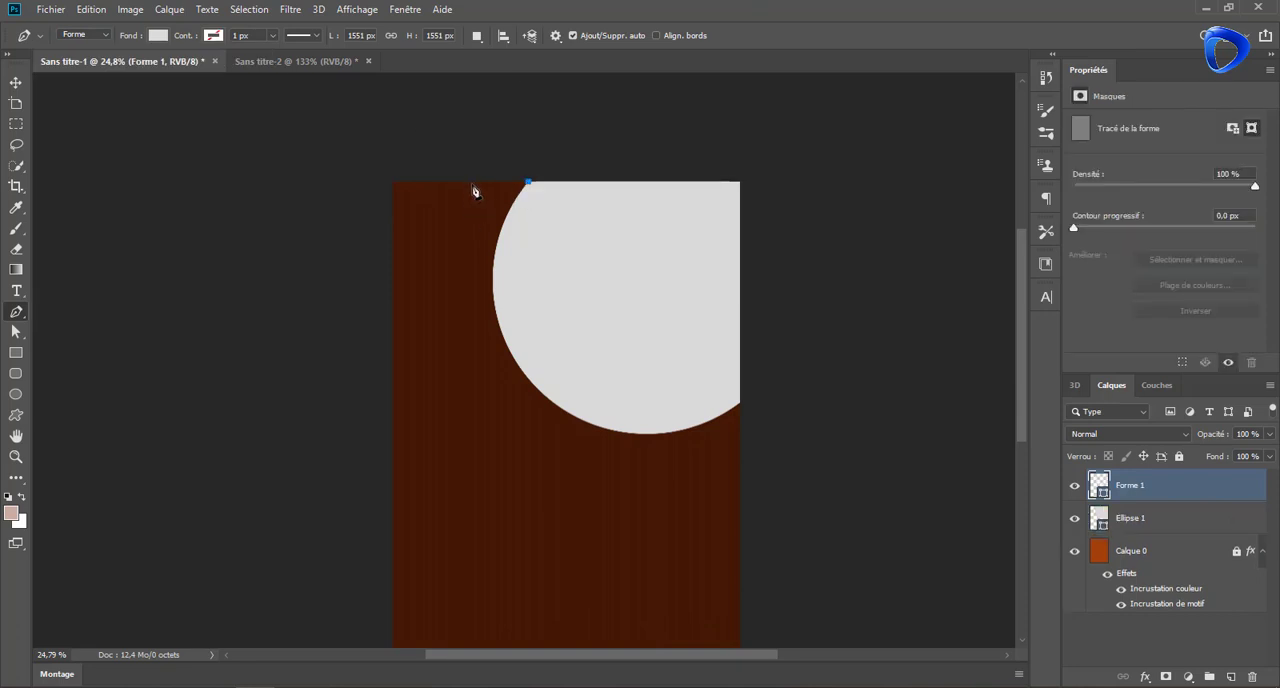
drag(576, 418, 697, 479)
alt+click(576, 419)
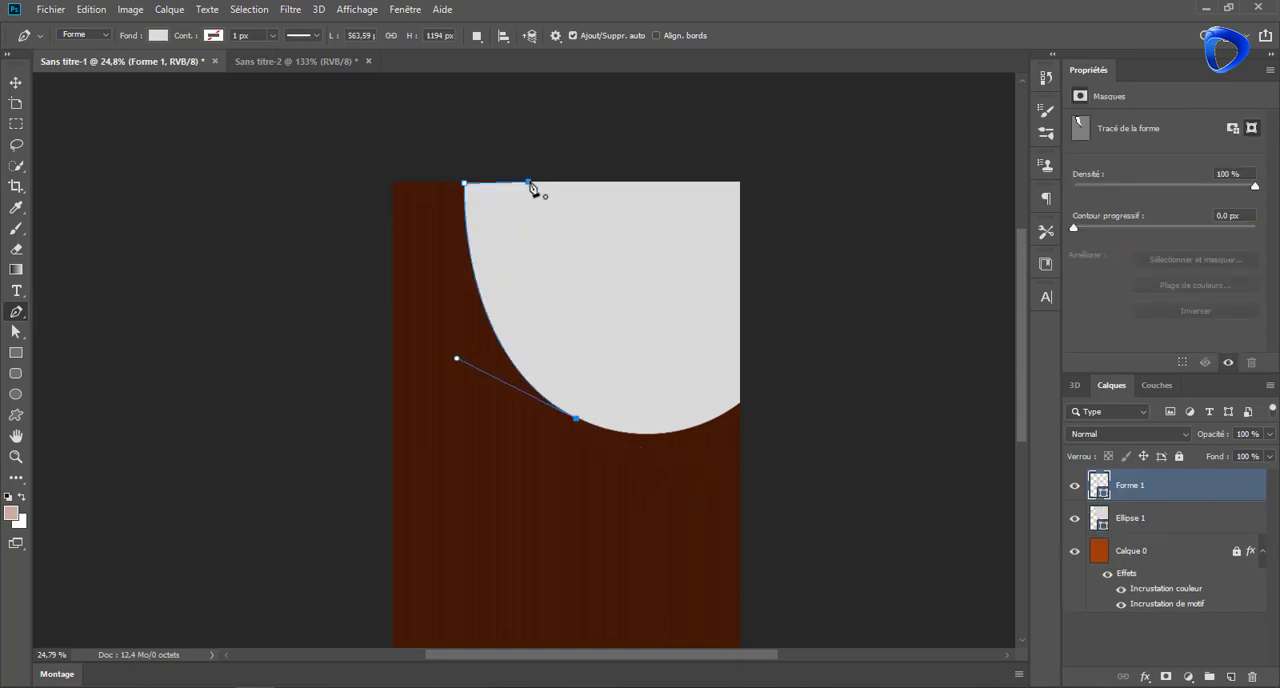
drag(1269, 434, 1222, 446)
drag(528, 183, 635, 195)
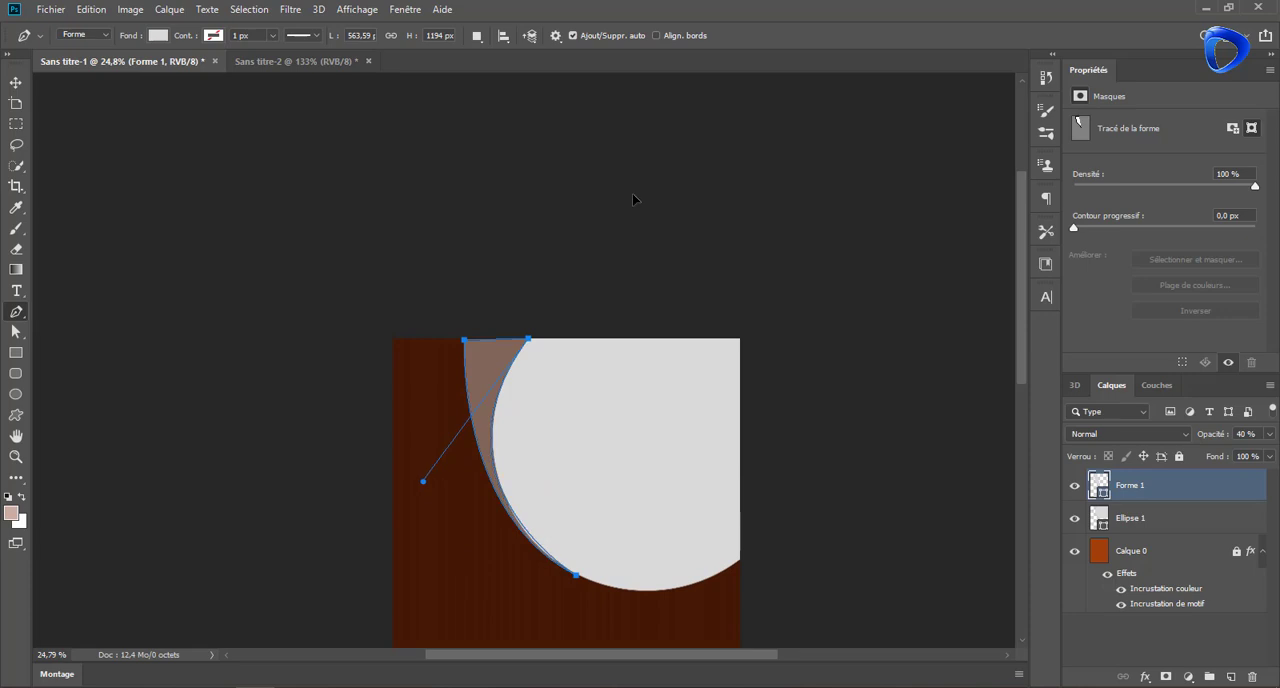
Recolour the crescent shape light orange #f78e5f
click(16, 83)
drag(589, 231, 580, 82)
double_click(1099, 489)
click(896, 194)
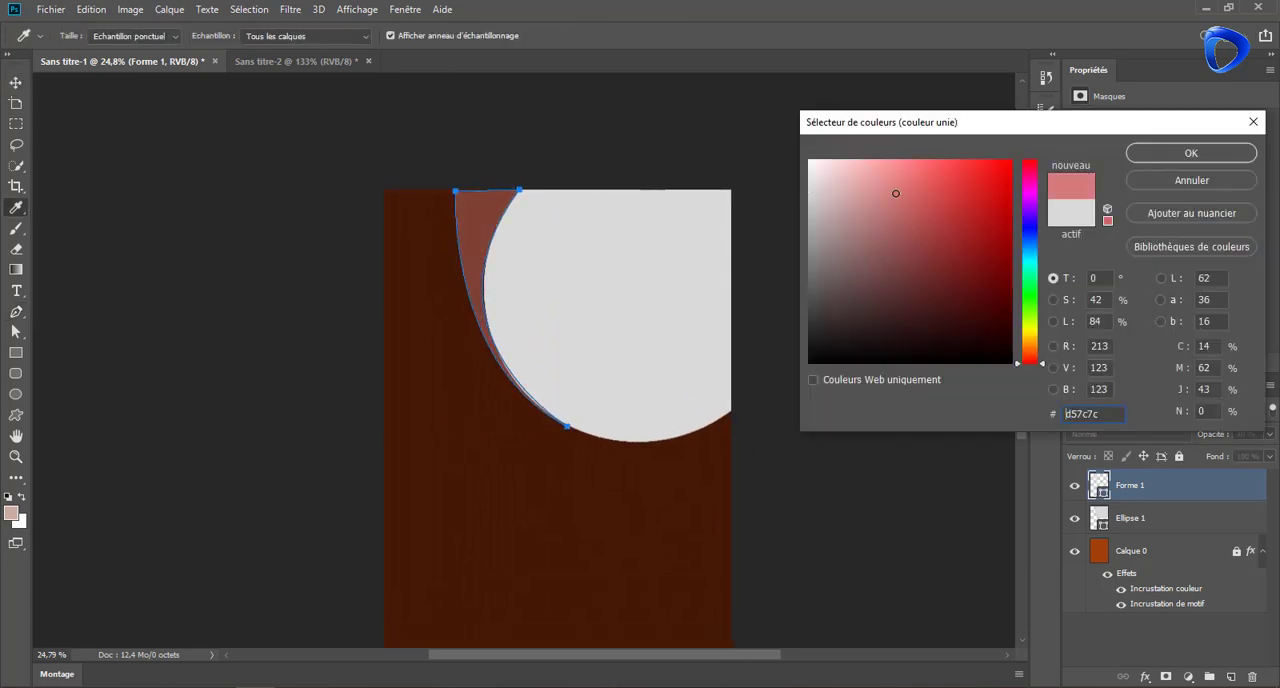
click(700, 475)
mouse_move(956, 320)
mouse_down()
mouse_move(1000, 173)
mouse_move(934, 166)
mouse_up()
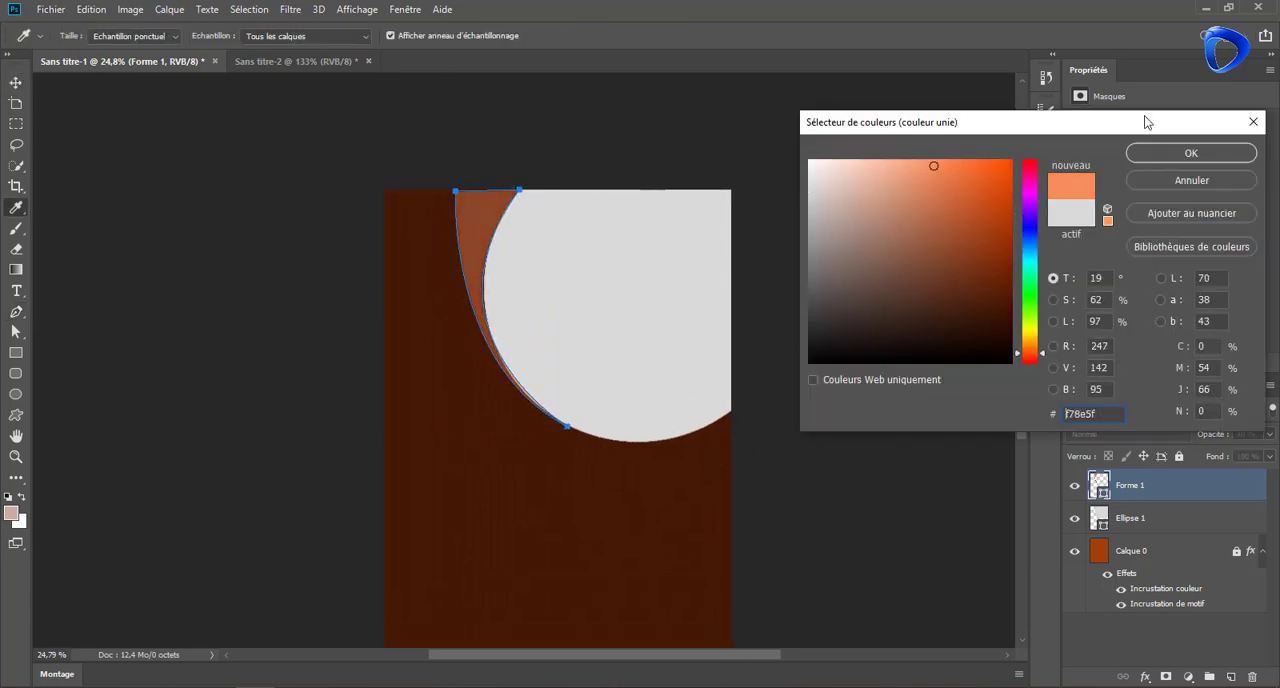
click(1148, 151)
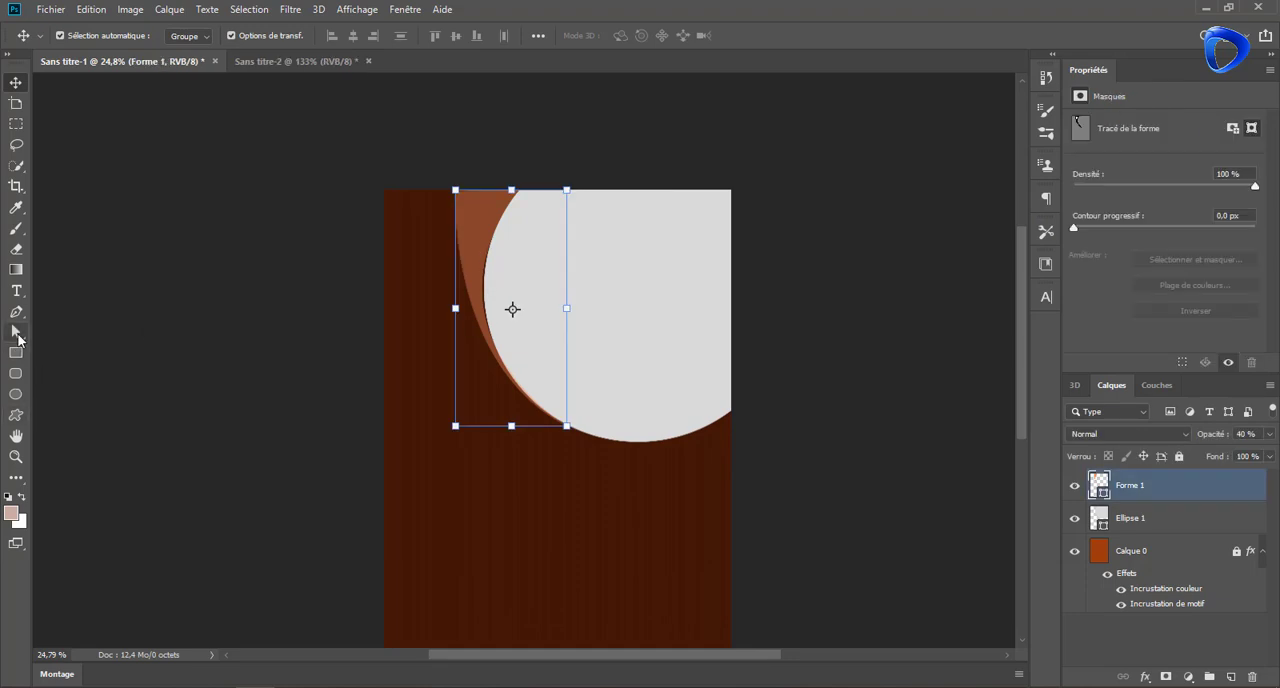
Adjust the orange crescent's lower tip and curve handle to follow the circle's edge more closely
click(16, 332)
click(546, 340)
scroll(530, 390, up, 3)
drag(601, 461, 604, 464)
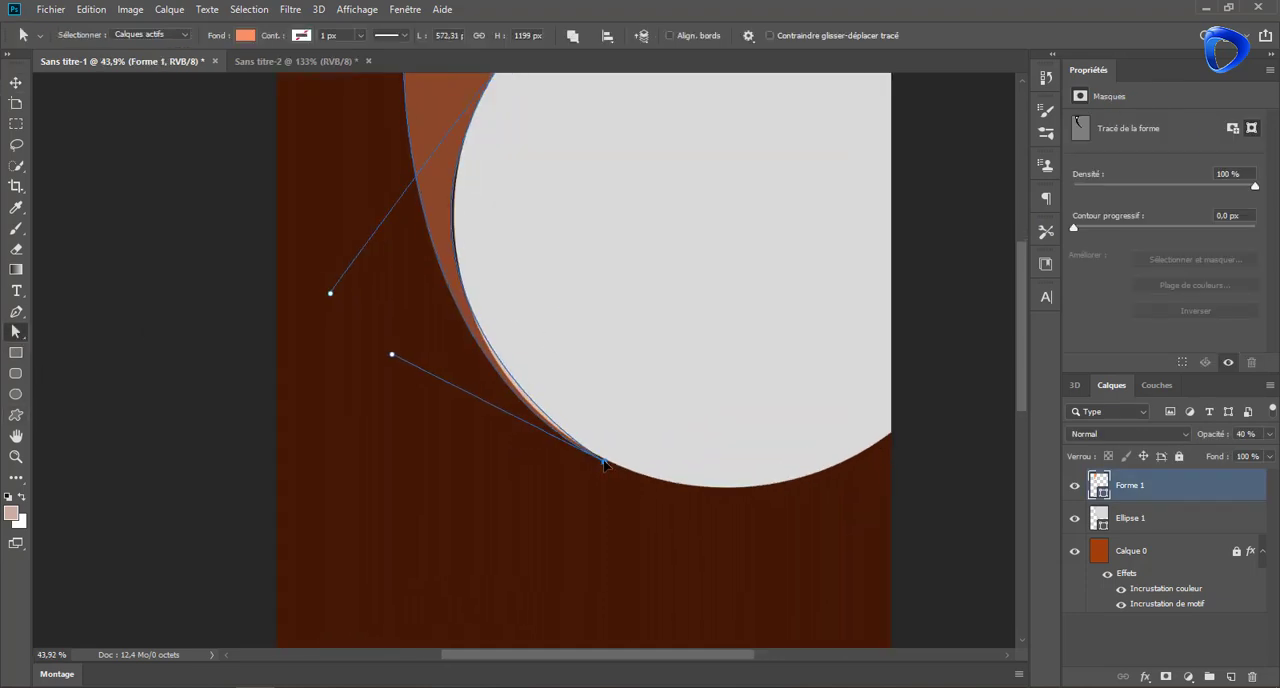
drag(332, 296, 338, 296)
scroll(337, 293, down, 2)
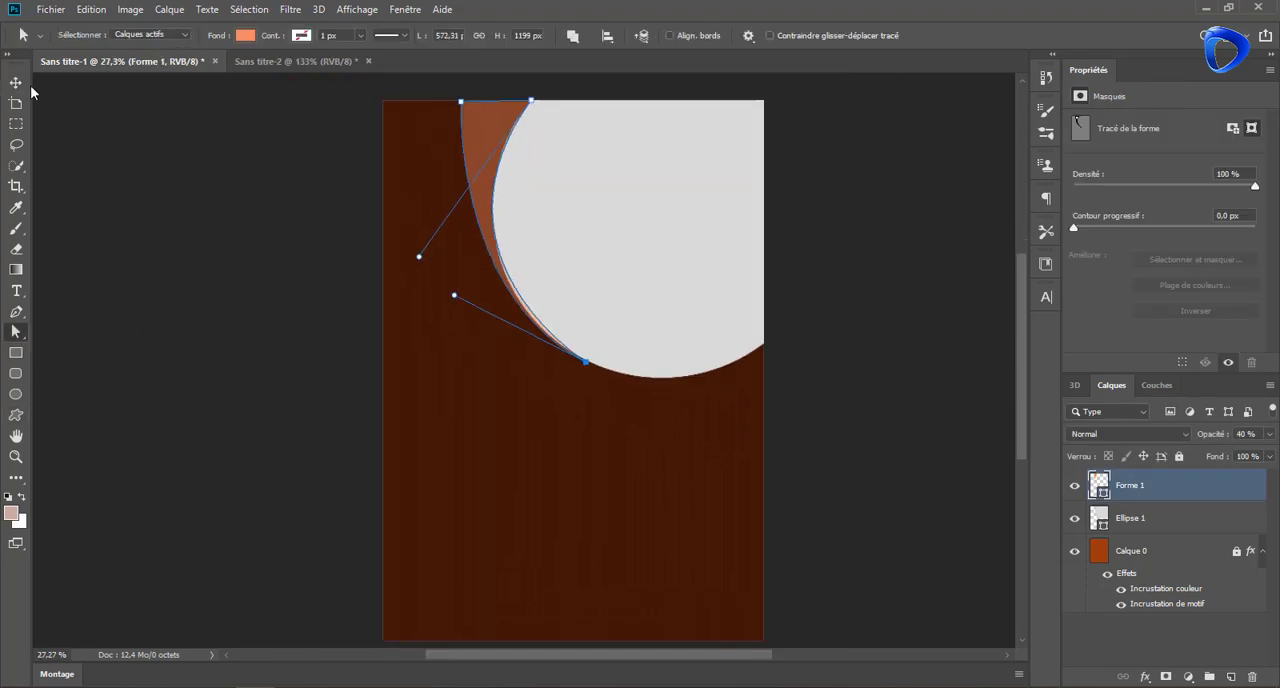
click(16, 82)
click(615, 470)
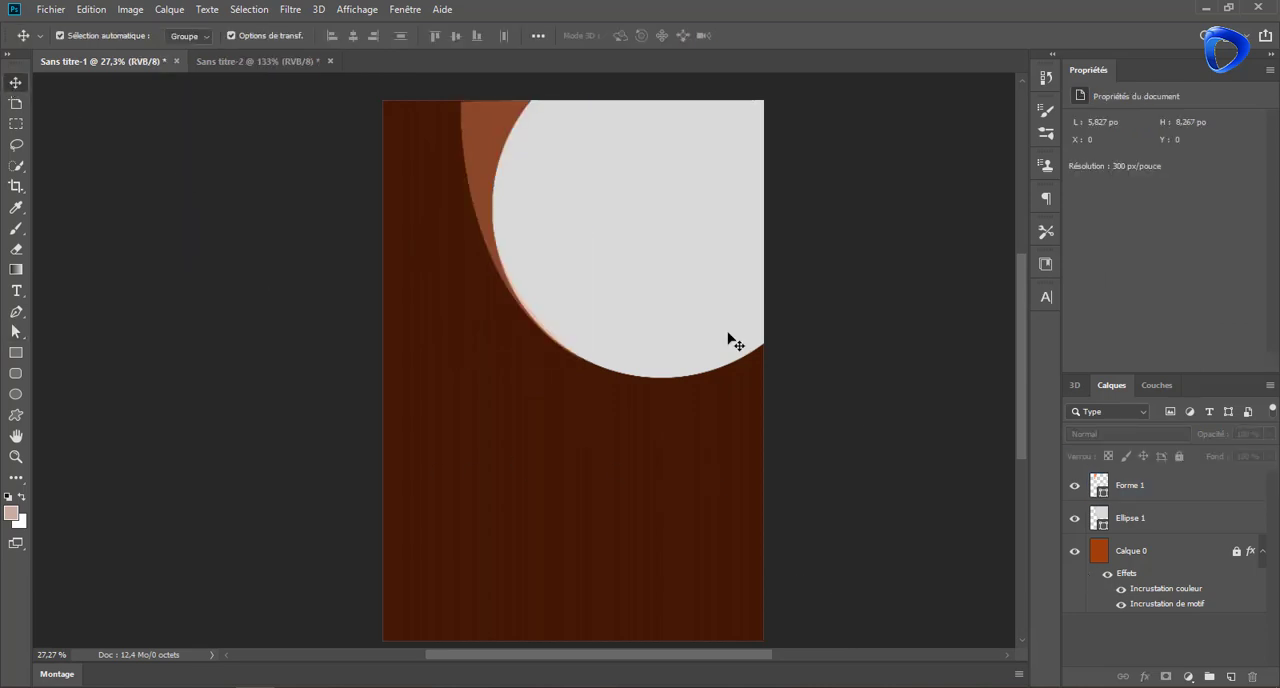
Reselect the orange crescent and align its outer top anchor with the page's top edge
key(p)
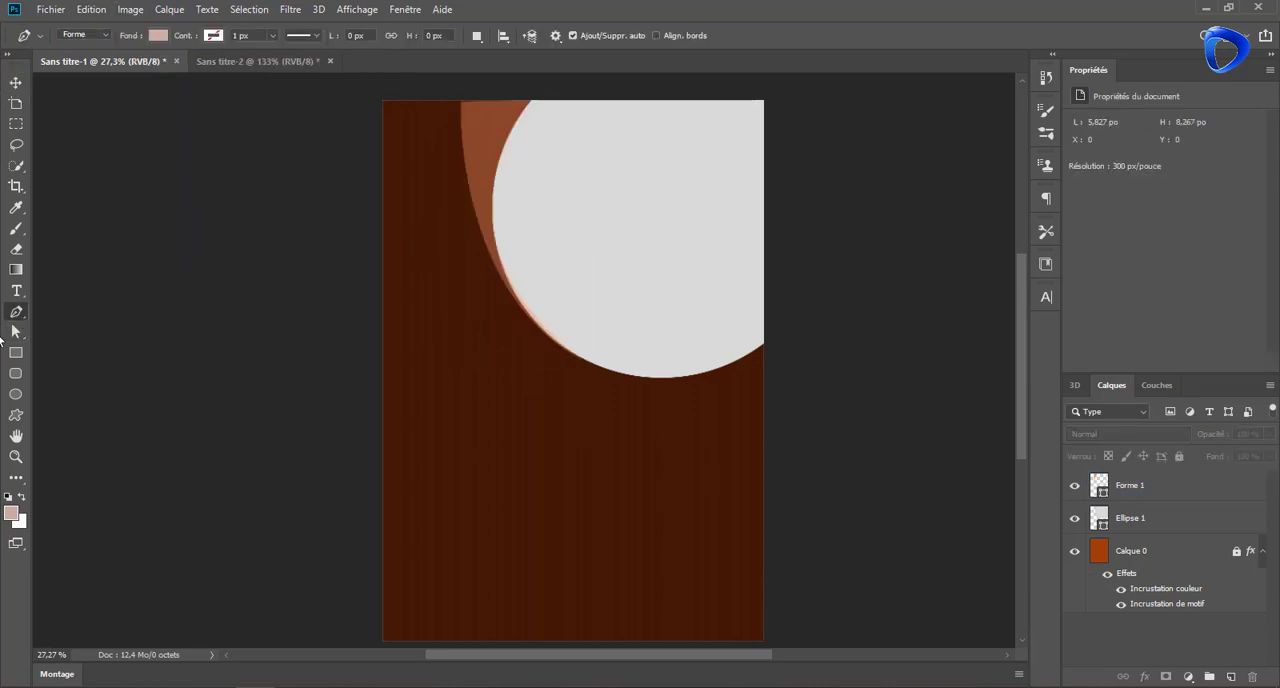
click(16, 334)
click(16, 84)
click(472, 134)
click(16, 332)
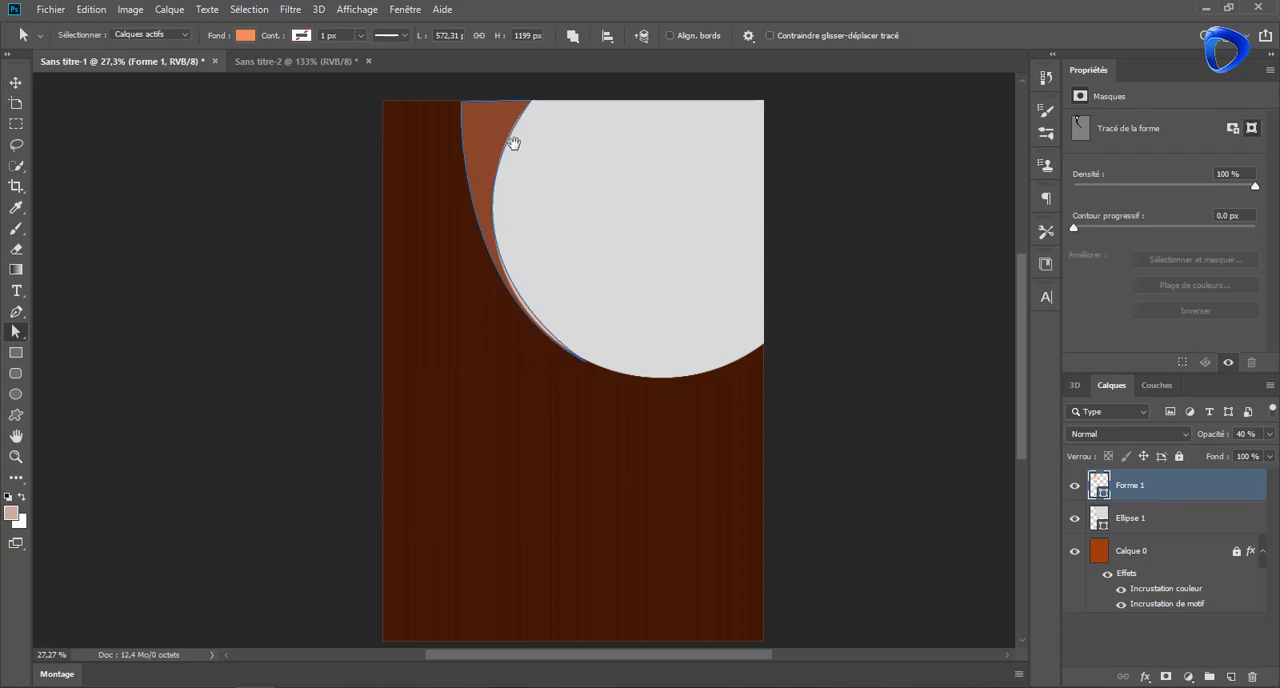
drag(513, 143, 508, 233)
Draw a closed pink curved band from the page's top-left corner to the crescent's lower tip, about 953 × 1198 px
key(p)
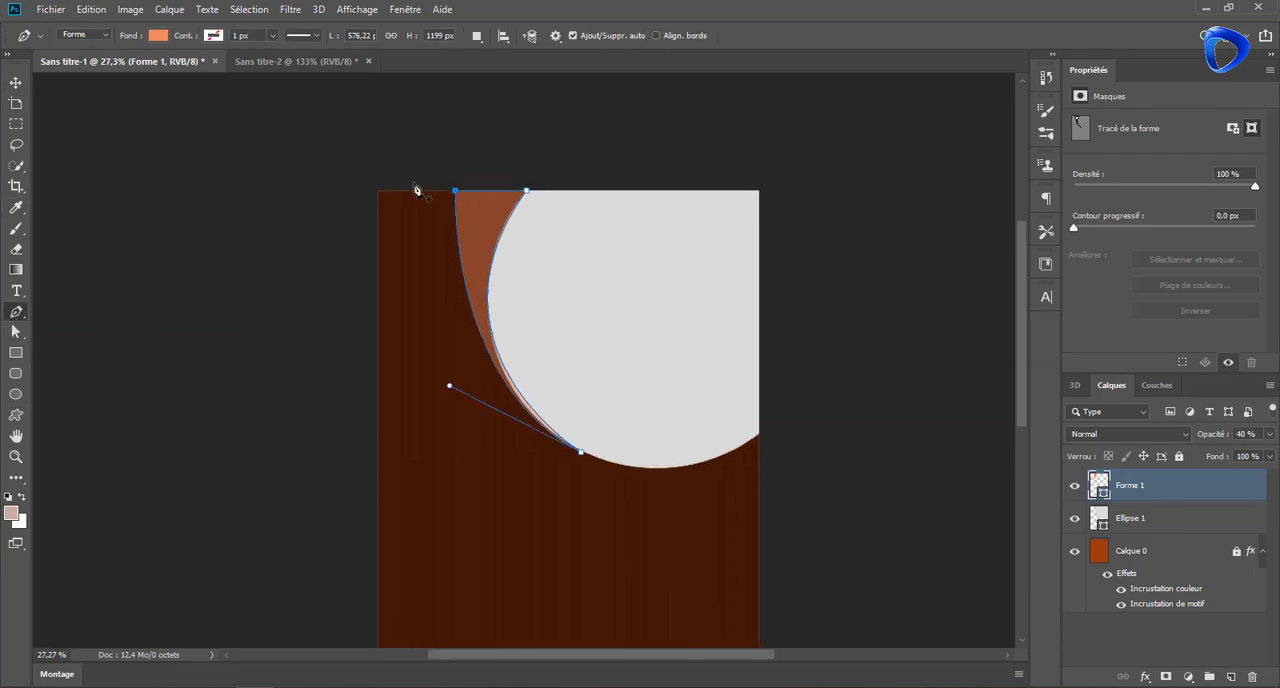
key(ctrl+shift+alt+n)
click(454, 191)
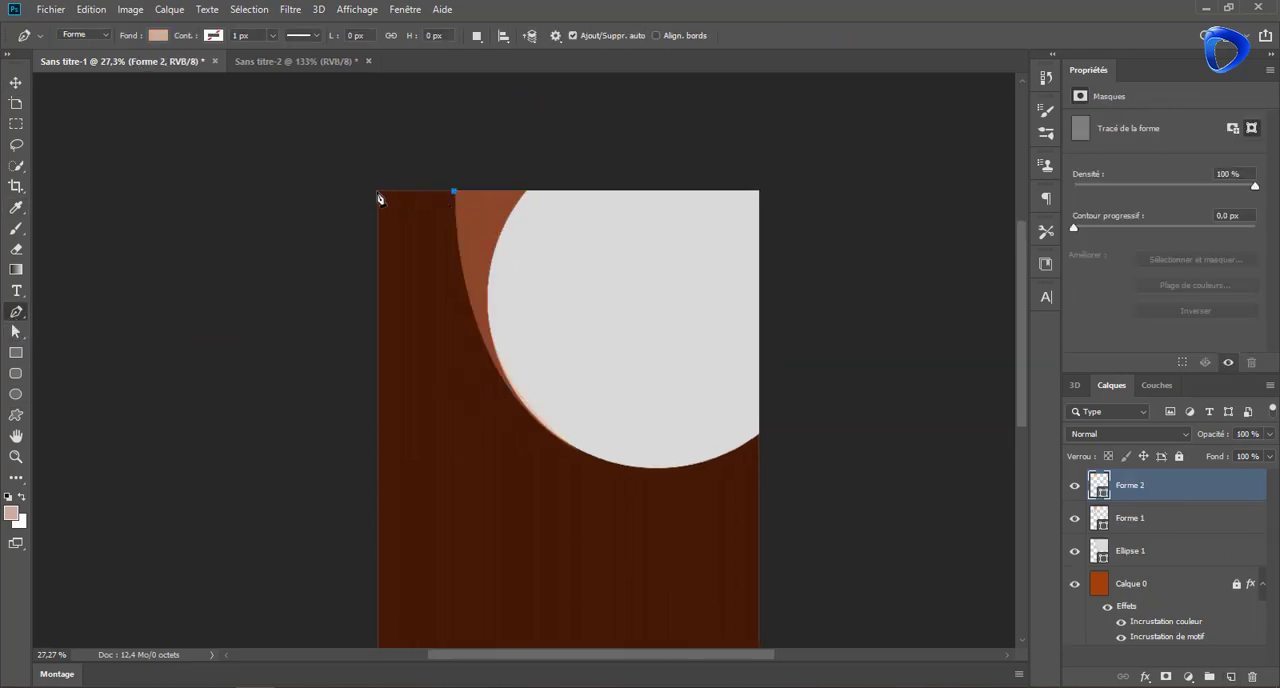
click(376, 191)
scroll(570, 452, up, 5)
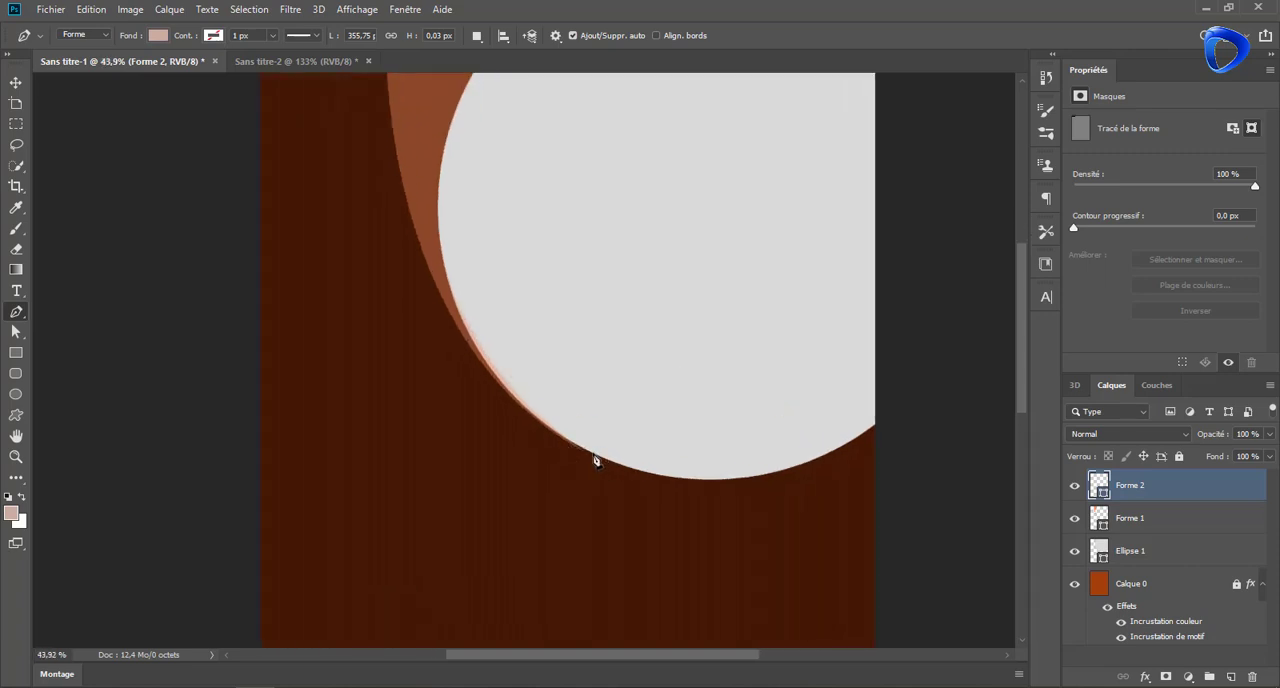
scroll(550, 336, down, 5)
drag(575, 415, 769, 507)
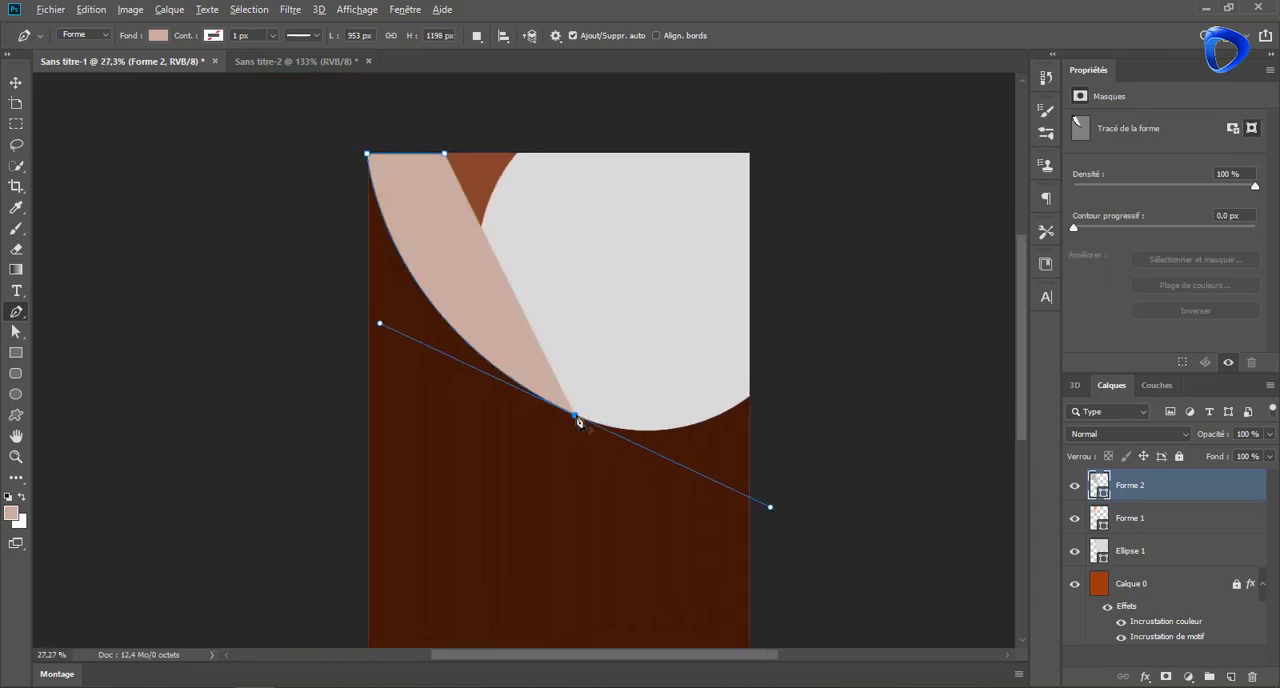
alt+click(575, 416)
drag(444, 153, 484, 180)
drag(543, 294, 546, 77)
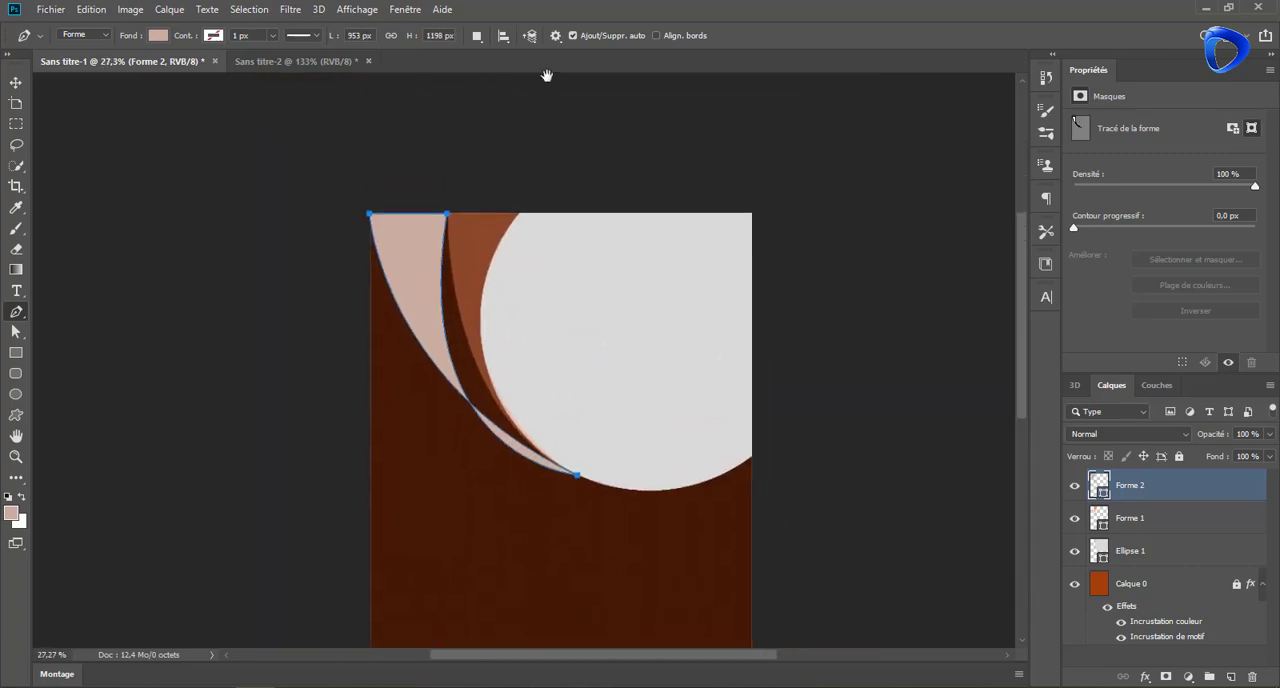
Reshape the pink band's inner curve so it follows the orange crescent's outer edge
click(18, 330)
drag(408, 459, 449, 428)
key(v)
key(a)
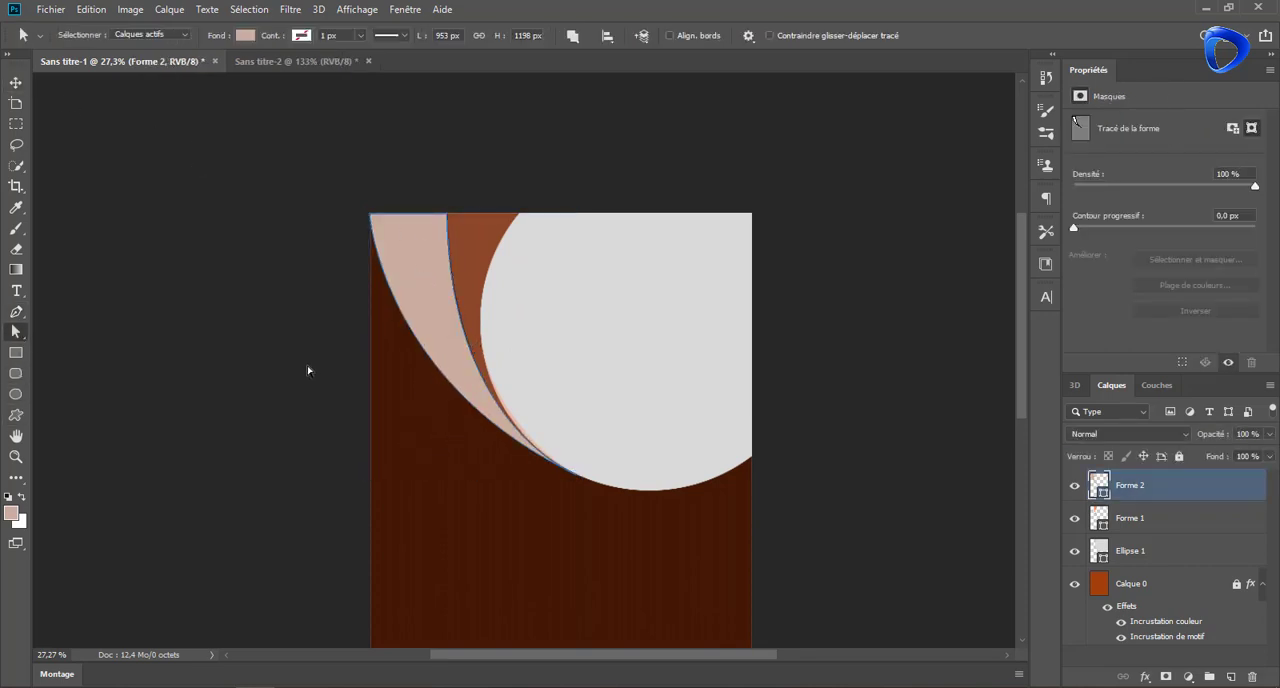
Reposition the pink band's lower tip on the circle's edge and fine-tune its inner curve handle
scroll(328, 372, up, 1)
click(486, 163)
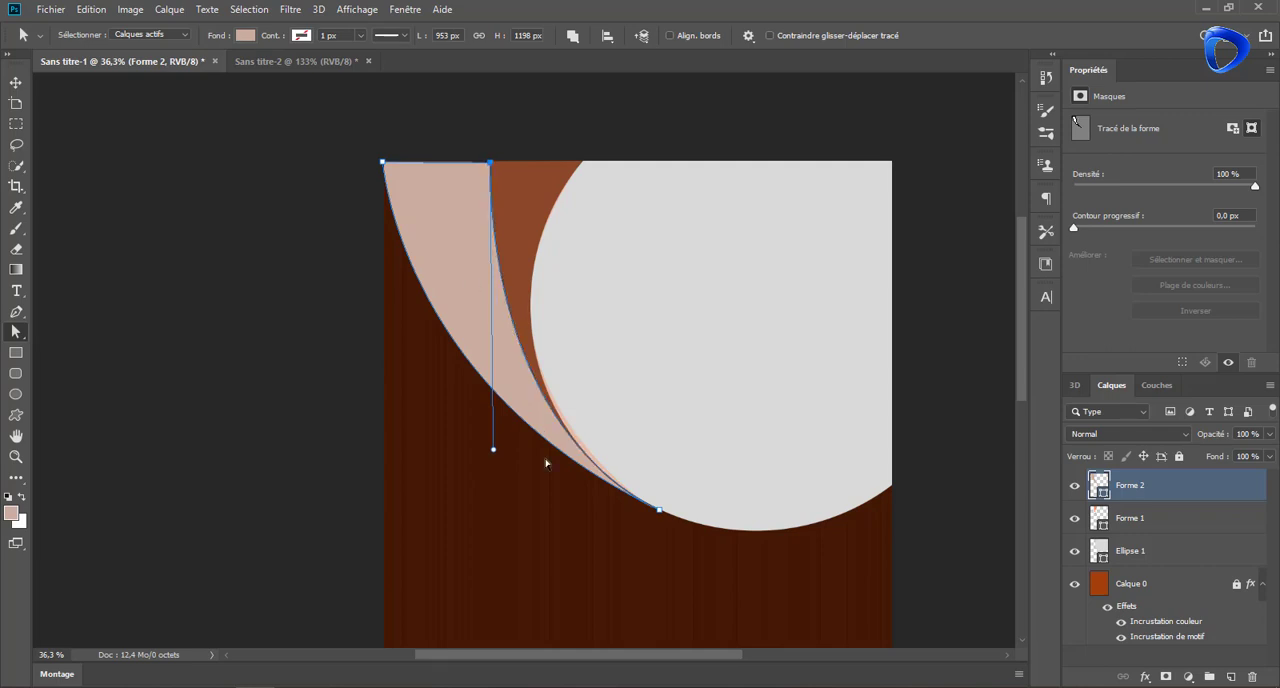
scroll(678, 448, up, 2)
scroll(673, 441, down, 1)
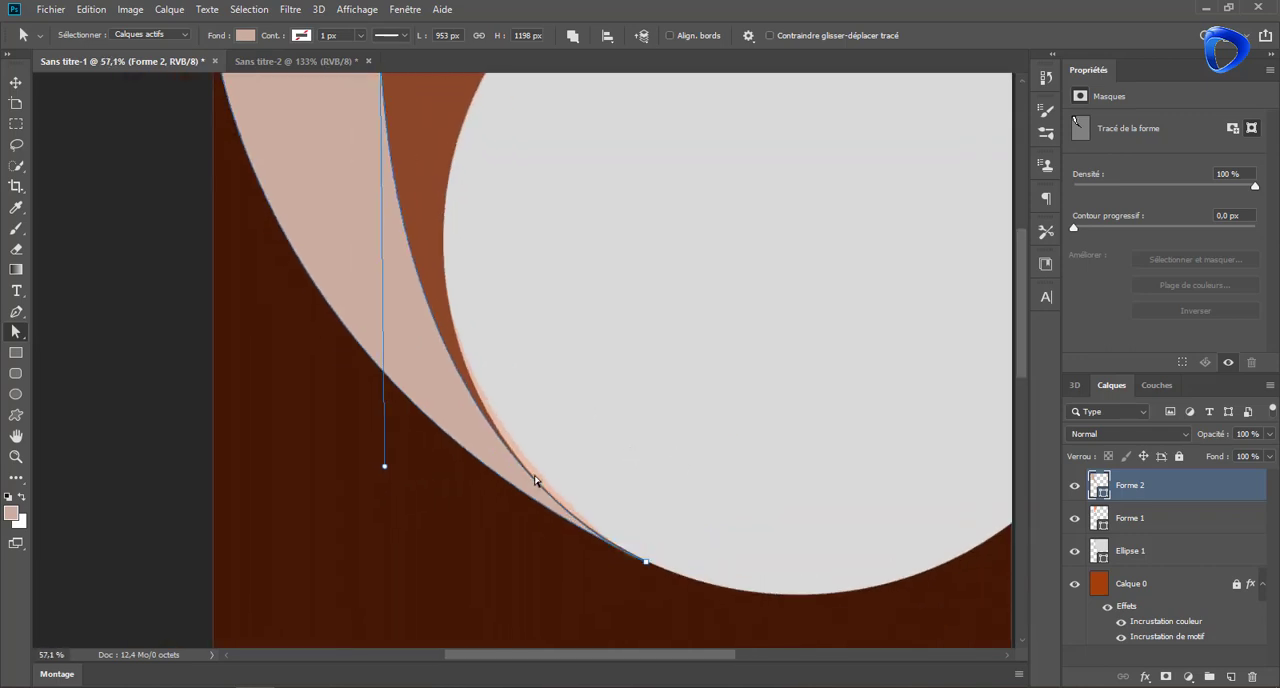
key(v)
click(507, 441)
click(331, 170)
key(a)
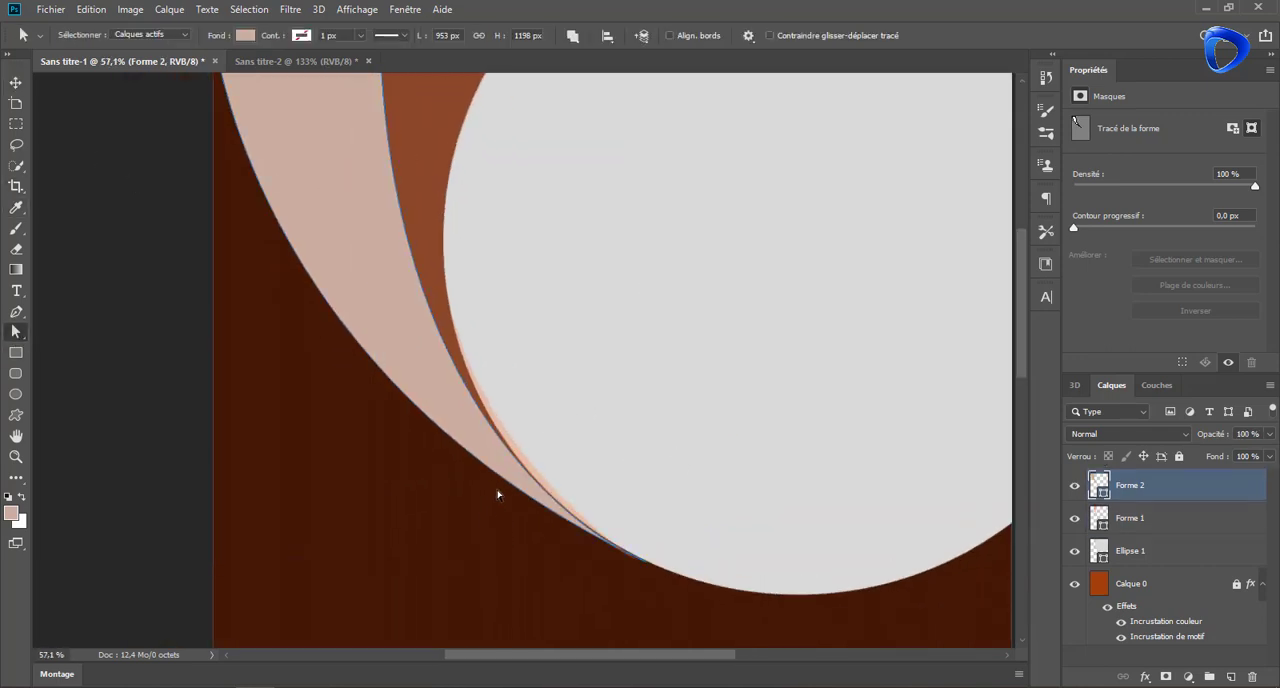
click(645, 567)
drag(647, 566, 648, 566)
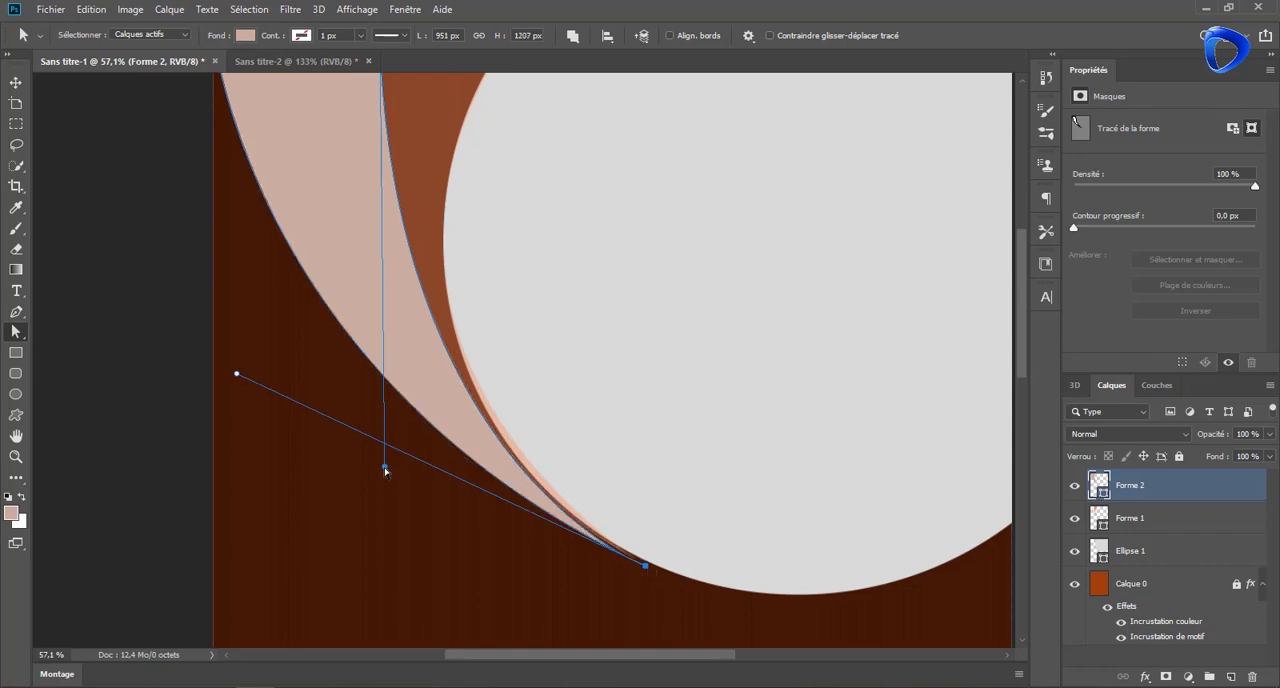
mouse_move(385, 470)
mouse_down()
mouse_move(372, 471)
mouse_move(384, 471)
mouse_up()
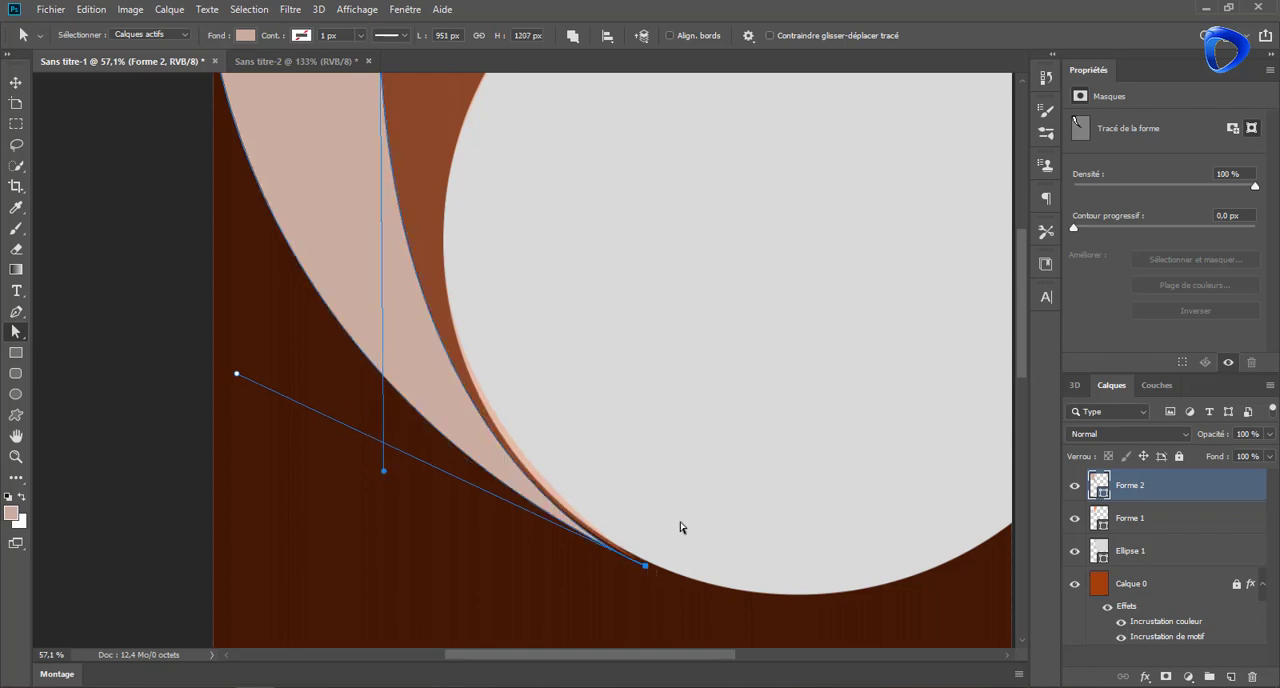
Move the orange crescent's lower tip farther along the circle's edge
scroll(706, 566, up, 3)
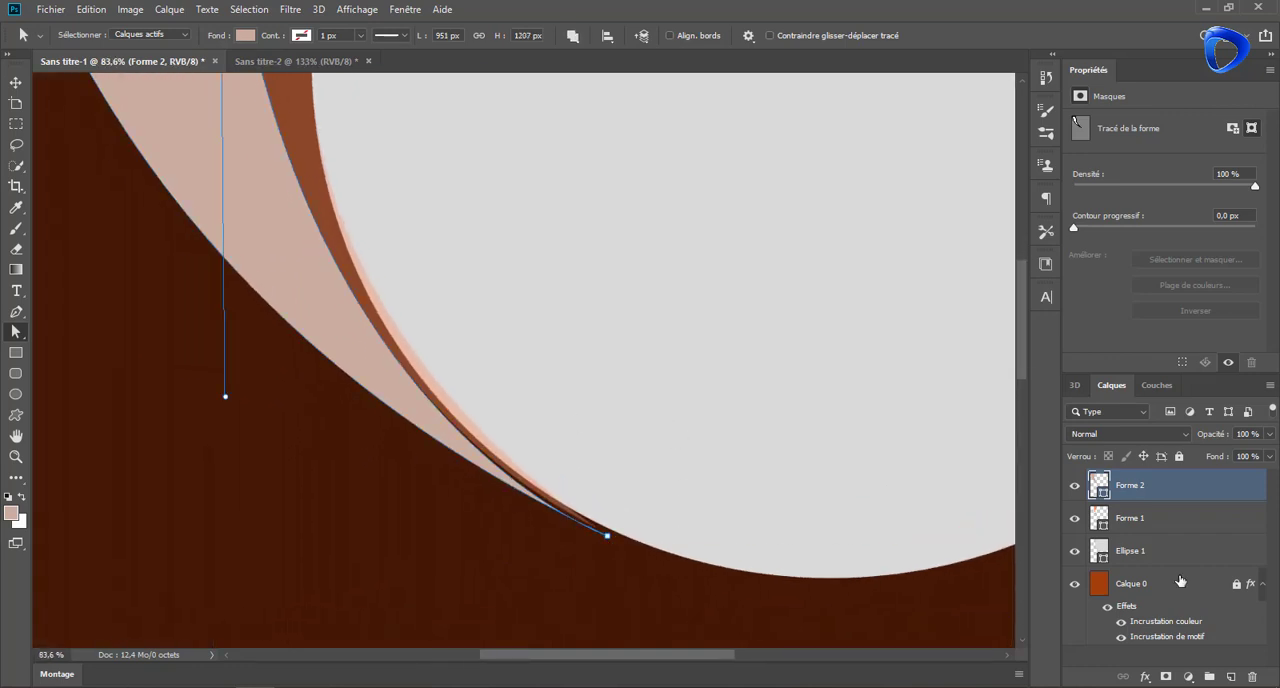
click(1180, 518)
click(607, 532)
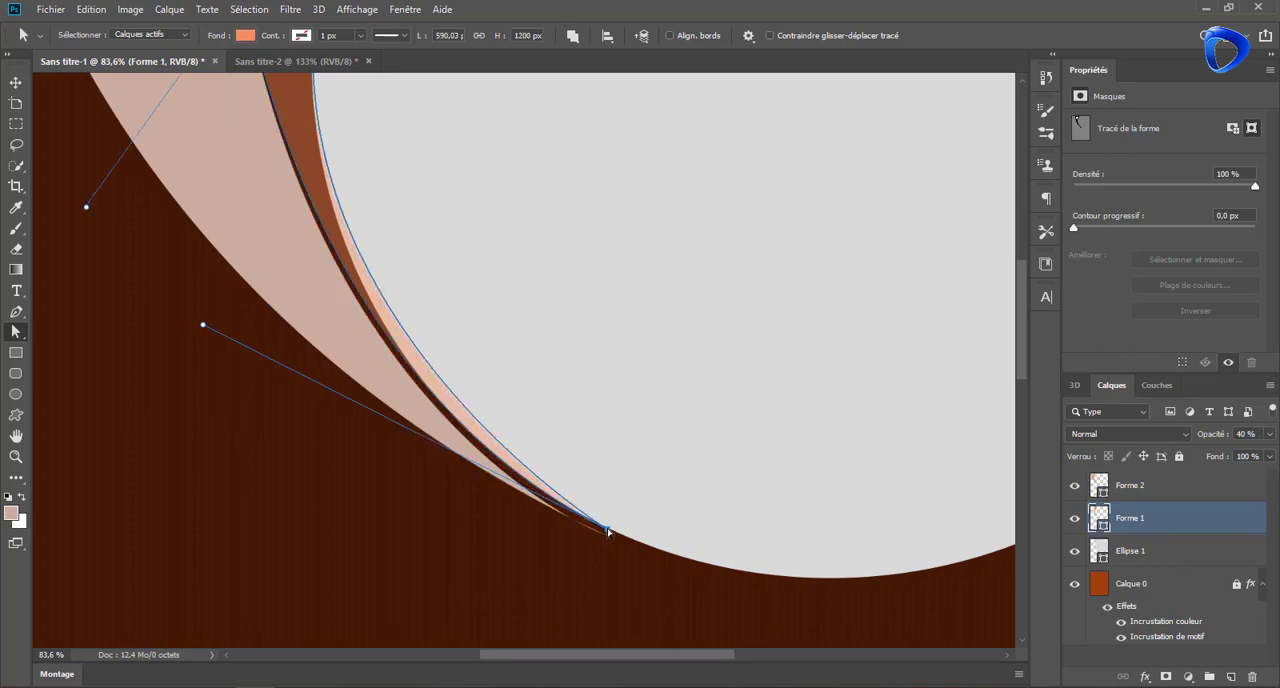
click(1114, 487)
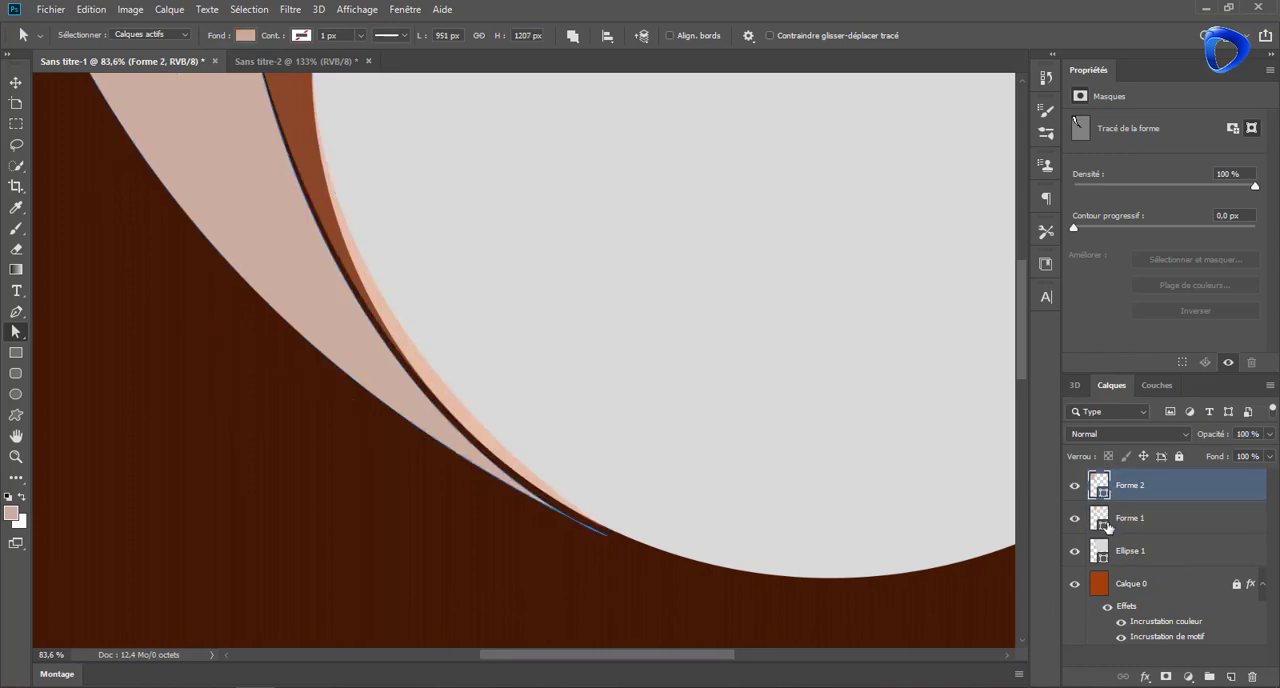
click(1107, 525)
click(497, 421)
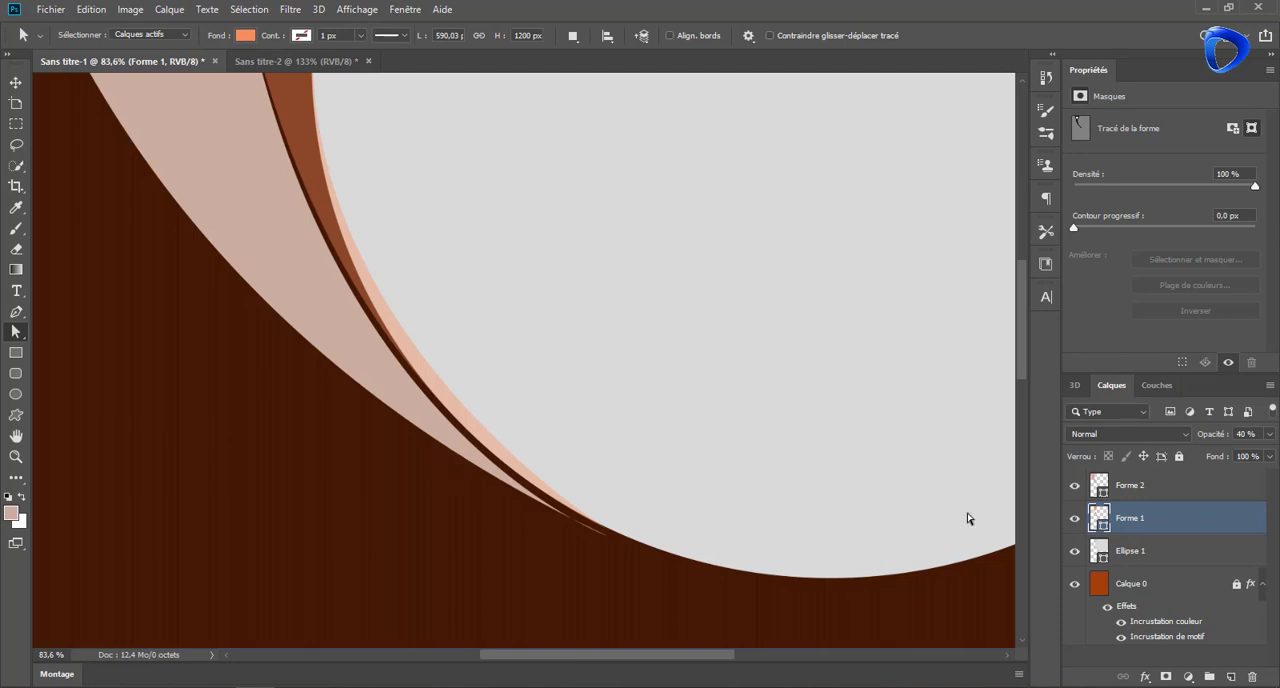
Raise the pink band's lower tip slightly and shift its inner curve handle to close the gap beside the crescent
click(1094, 490)
click(477, 464)
drag(606, 533, 608, 526)
drag(225, 396, 235, 397)
scroll(474, 249, down, 5)
drag(542, 184, 561, 272)
key(v)
click(242, 120)
Draw a closed pink band inside the circle's left edge, from the page top to the shared lower tip, about 410 × 1169 px
key(p)
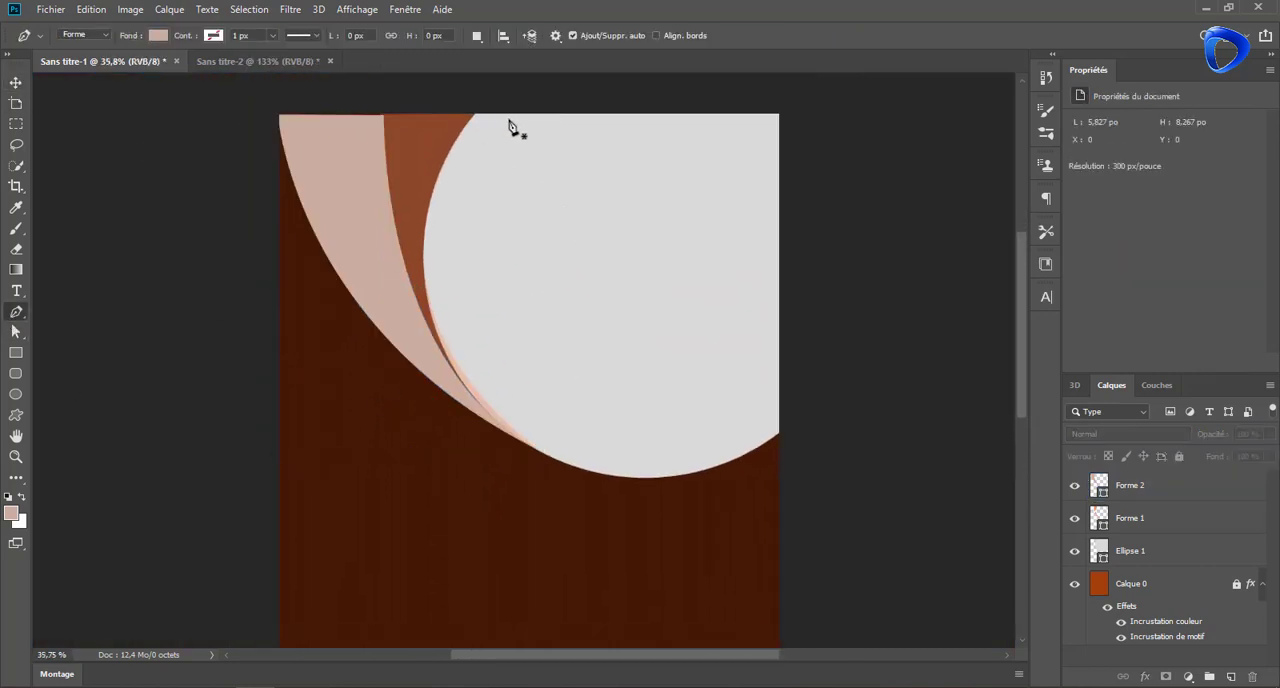
click(512, 116)
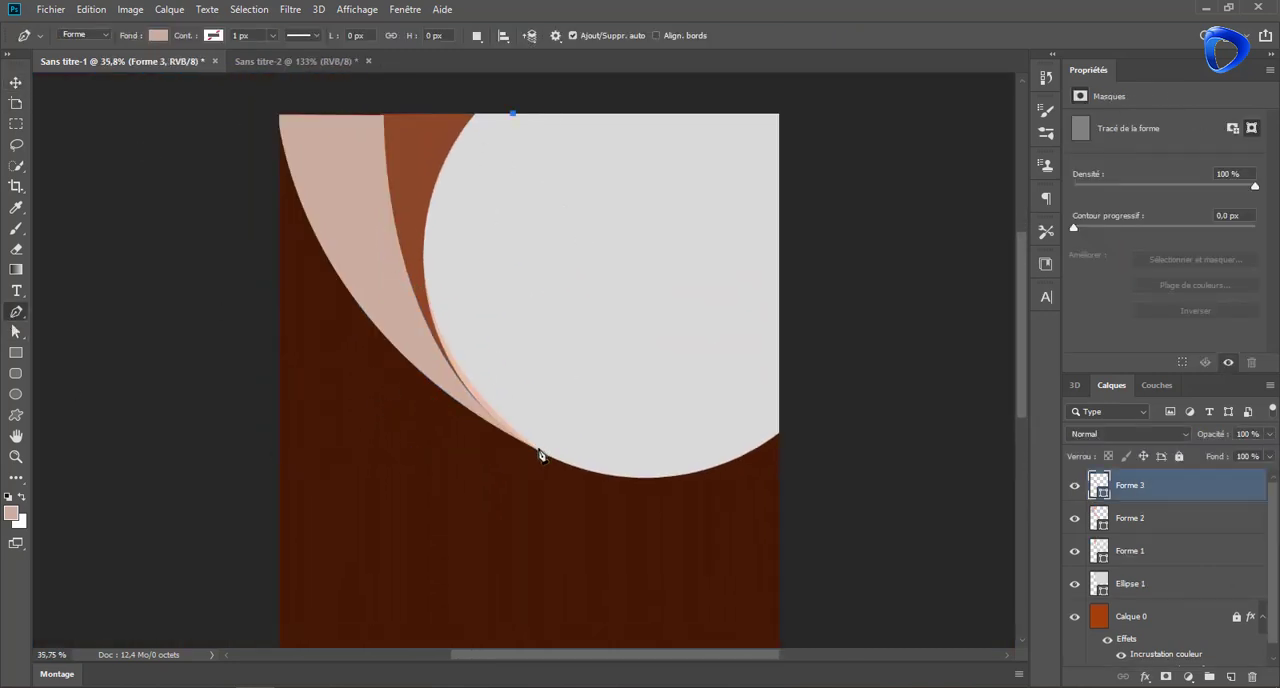
drag(539, 450, 666, 565)
drag(474, 117, 343, 423)
mouse_move(556, 116)
mouse_down()
mouse_move(580, 106)
mouse_move(566, 114)
mouse_up()
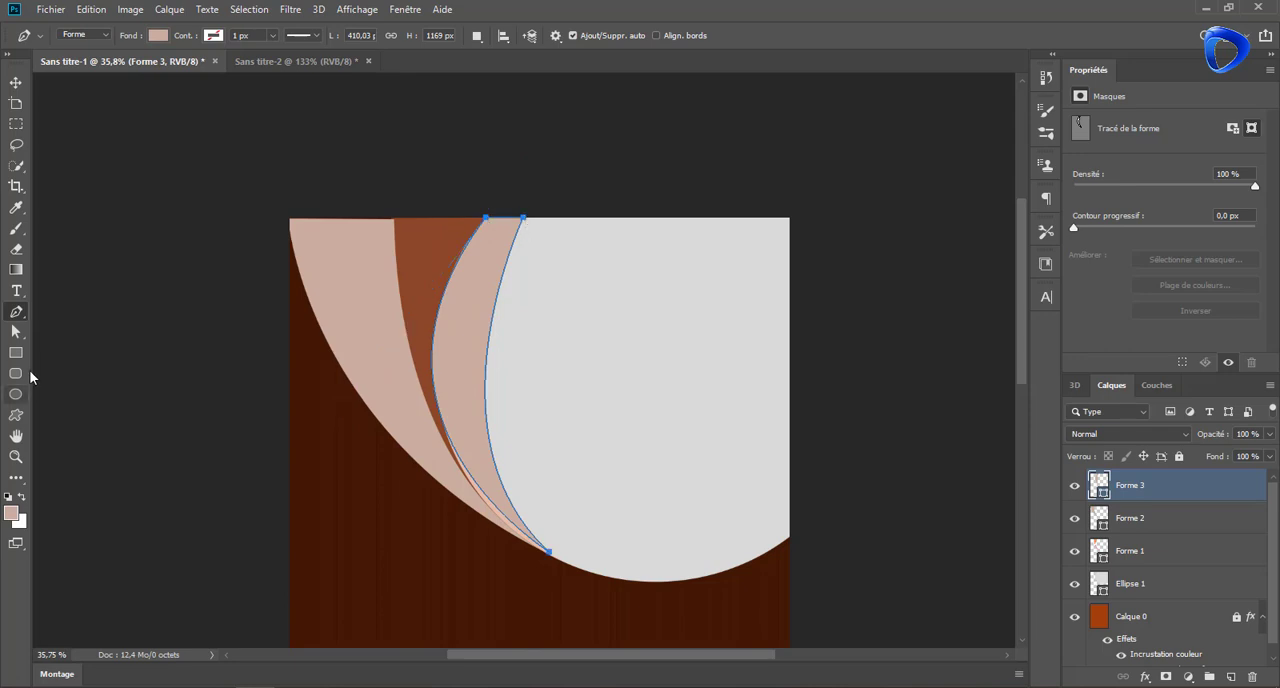
Widen the band inside the circle by moving its inner top anchor farther along the page top
key(a)
drag(523, 217, 565, 219)
ctrl+click(334, 276)
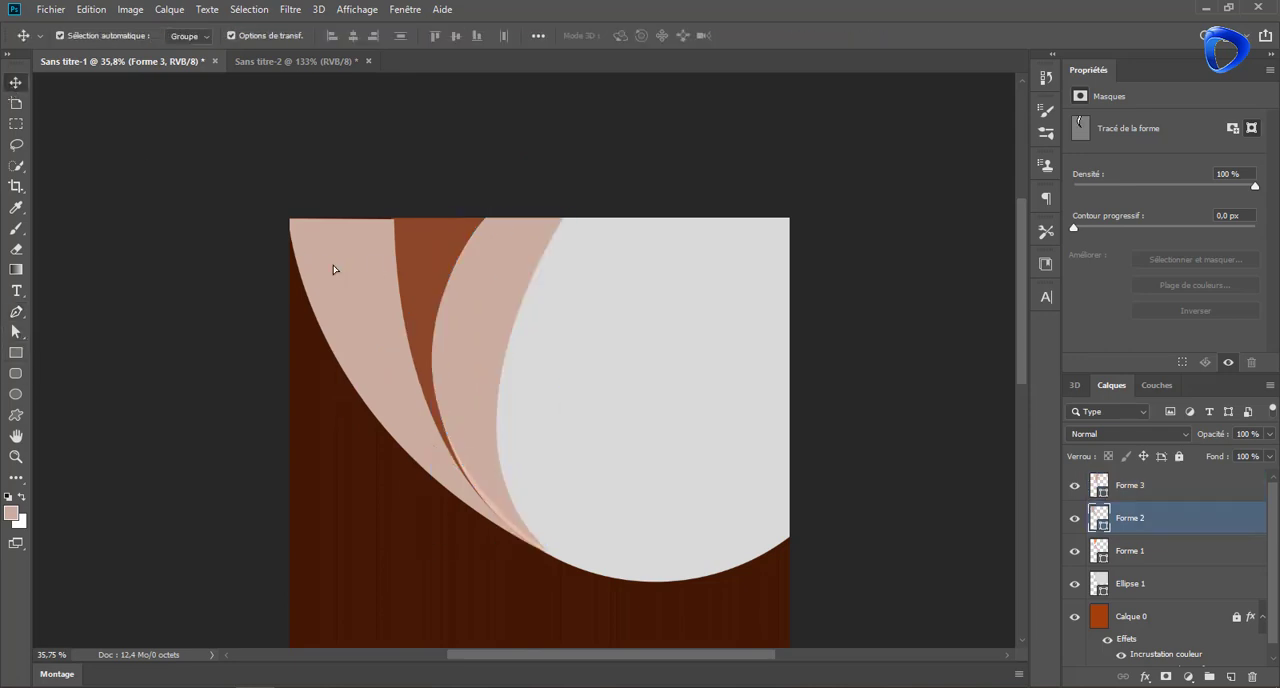
click(396, 221)
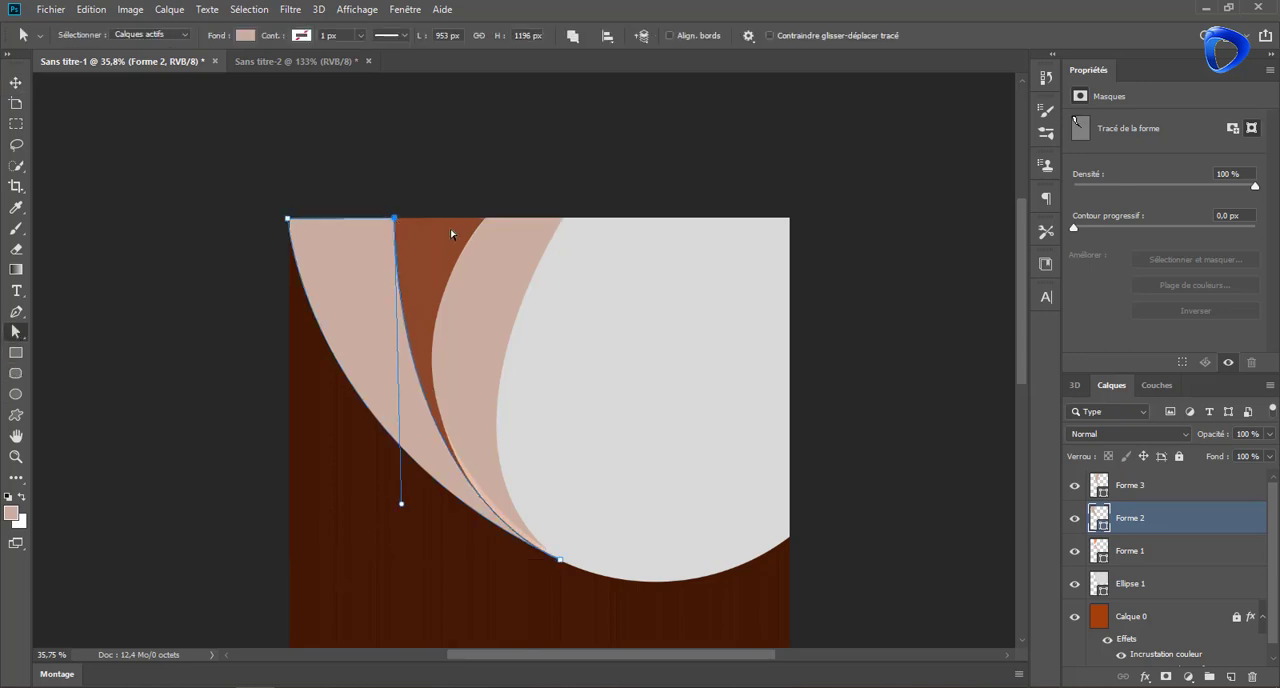
click(15, 82)
Refine the inner band's lower tip, both curve handles and outer top anchor to match the circle's edge and cover the crescent's overlap
scroll(577, 445, up, 5)
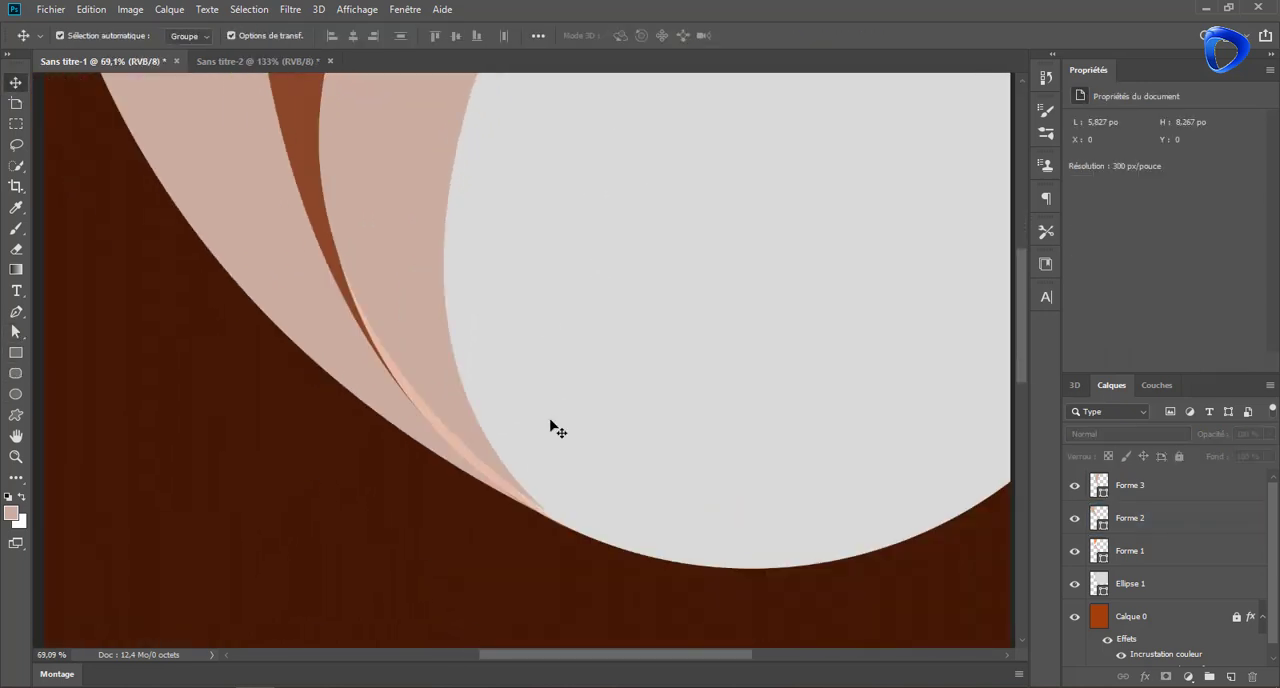
click(1099, 489)
key(a)
click(541, 516)
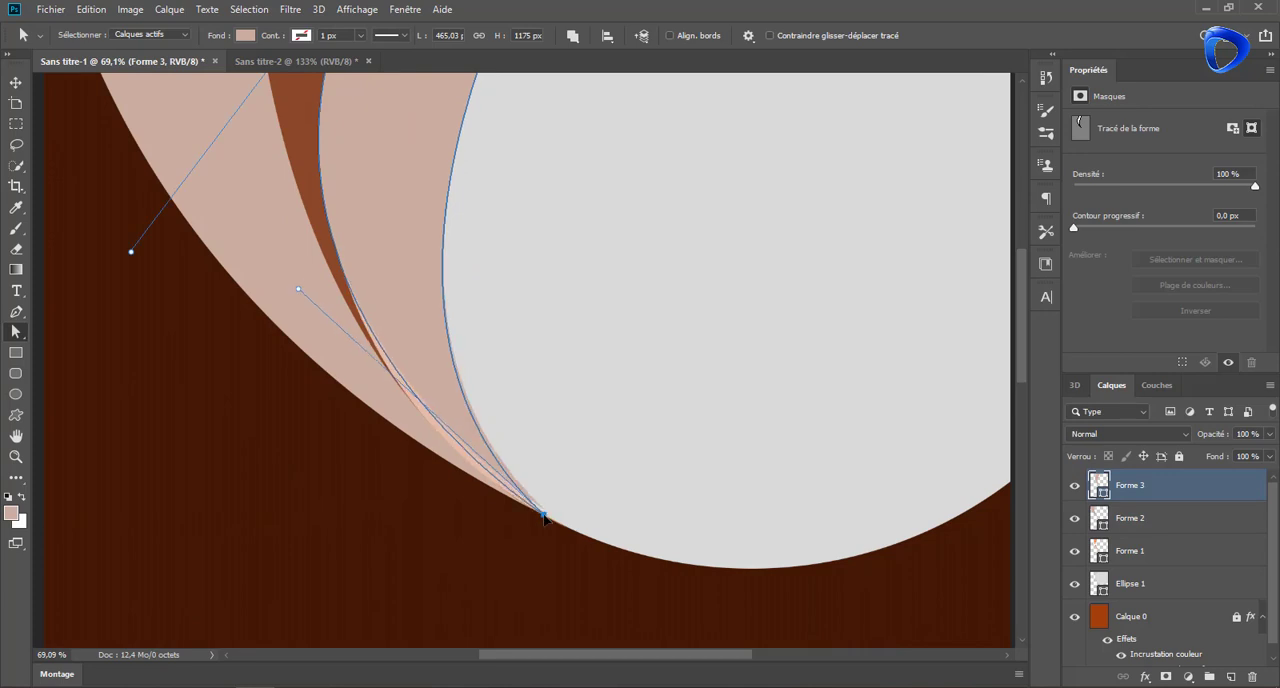
drag(298, 292, 289, 307)
drag(131, 251, 131, 283)
key(space)
drag(586, 250, 588, 520)
drag(428, 140, 424, 134)
scroll(521, 270, down, 9)
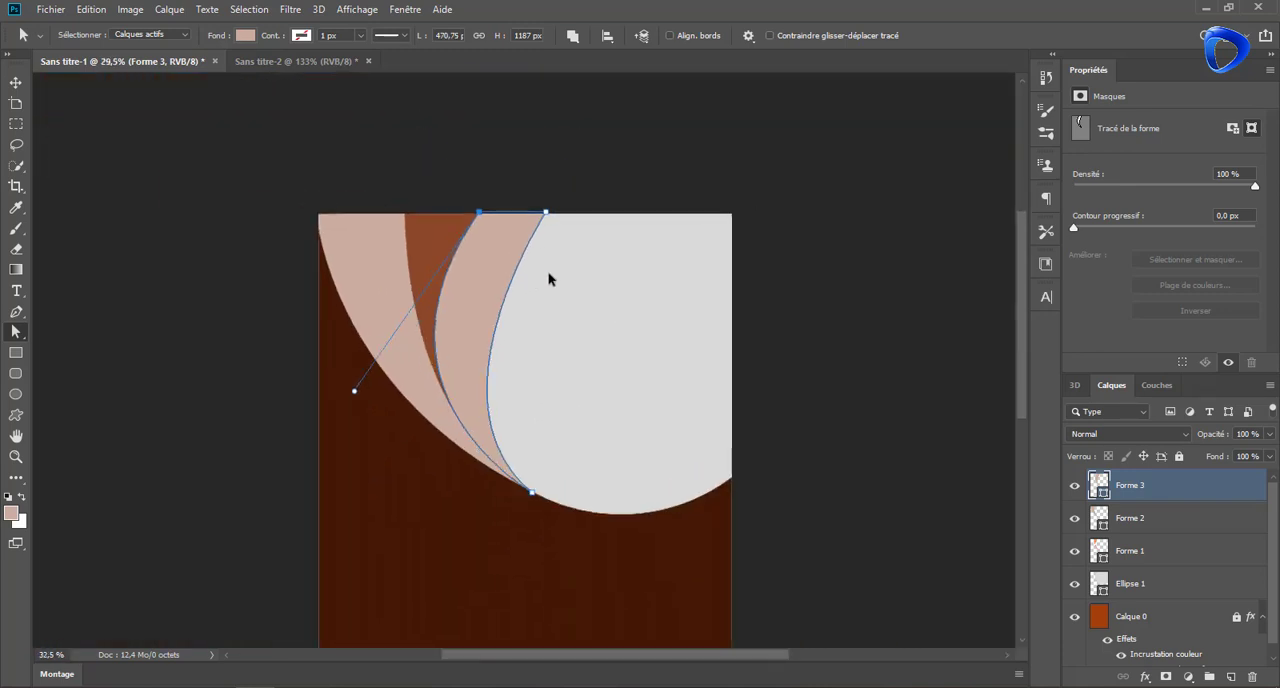
Raise the outer pink band's top-left anchor slightly above the page's top edge
scroll(548, 277, up, 2)
click(1125, 526)
drag(271, 202, 272, 192)
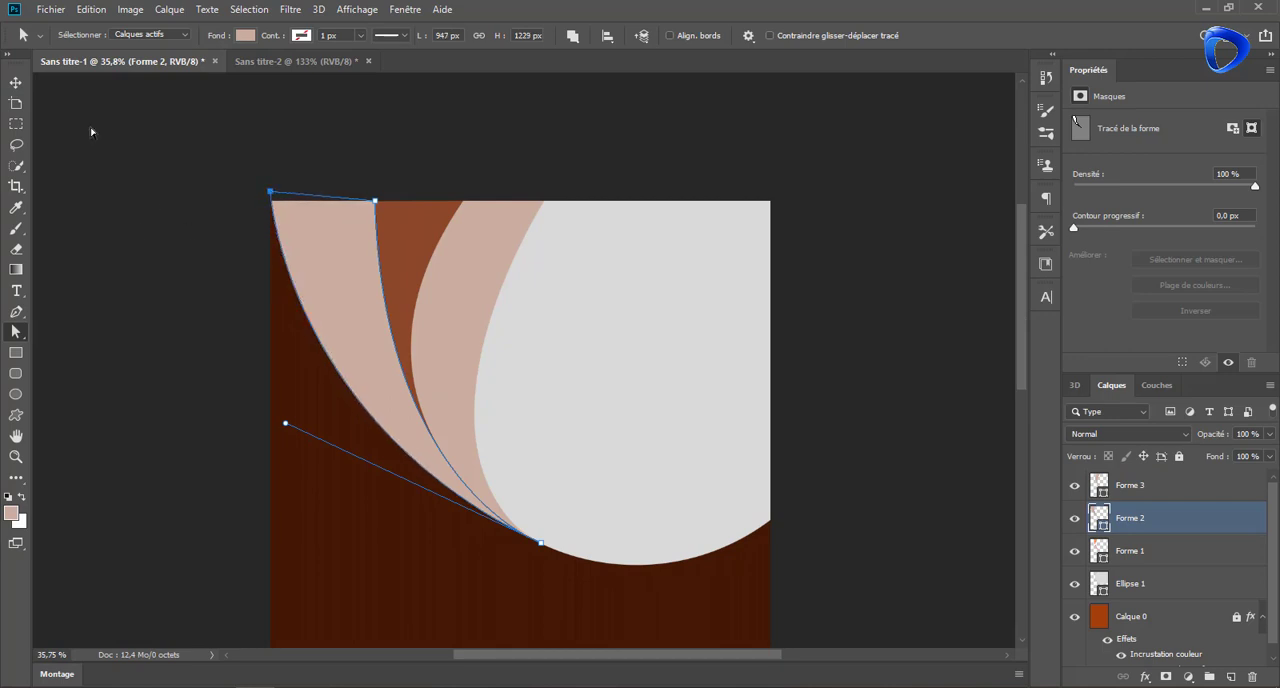
click(16, 83)
click(420, 150)
scroll(620, 278, down, 3)
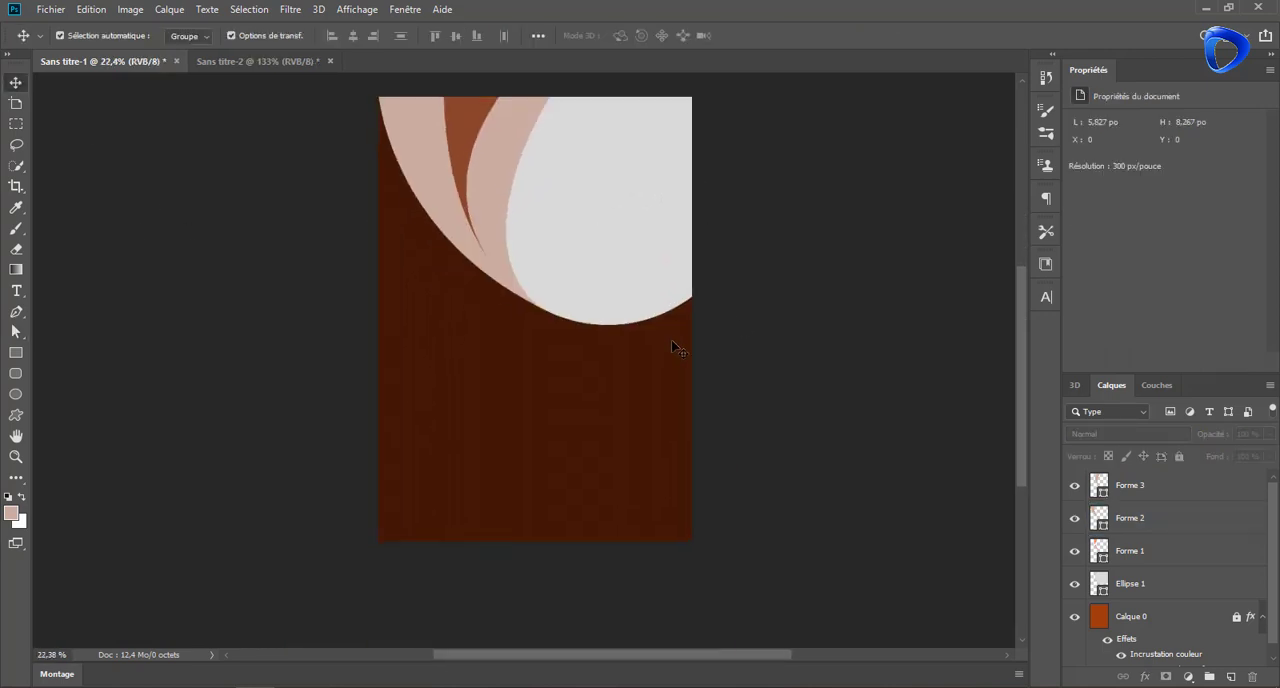
Draw a closed pink swoosh along the page's bottom edge, rising toward the bottom-right corner, about 1744 × 196 px
click(16, 311)
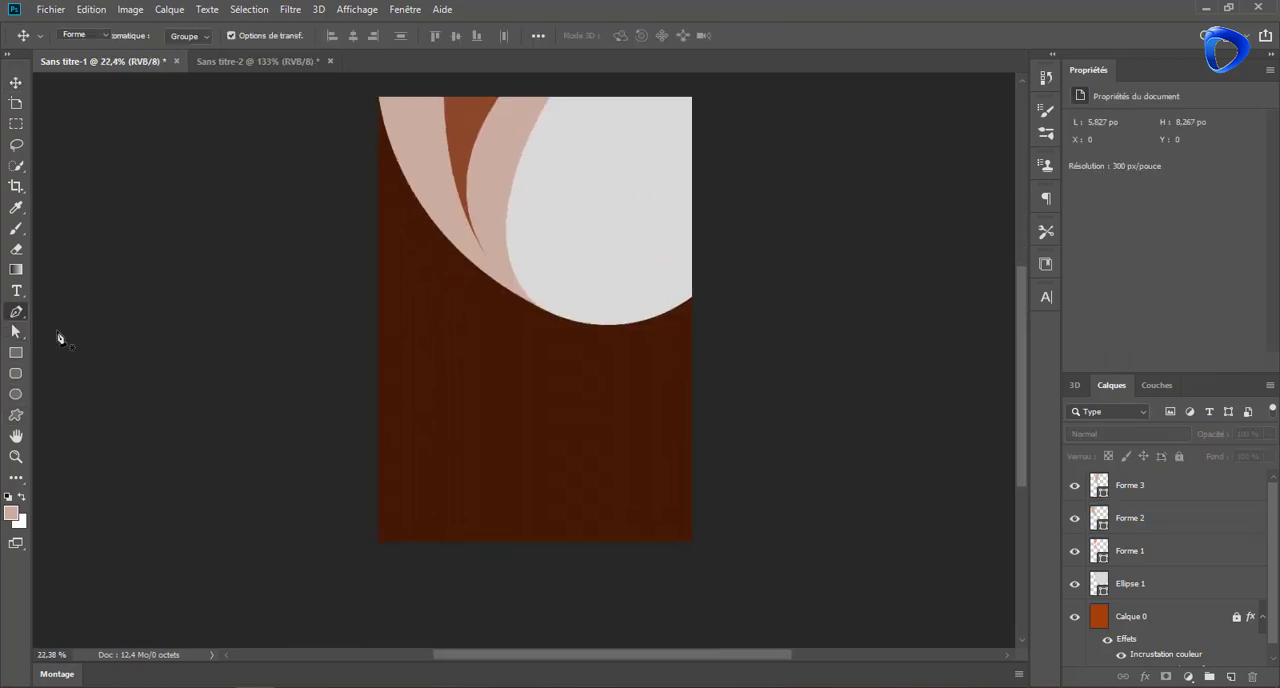
click(693, 542)
drag(380, 541, 121, 540)
click(693, 542)
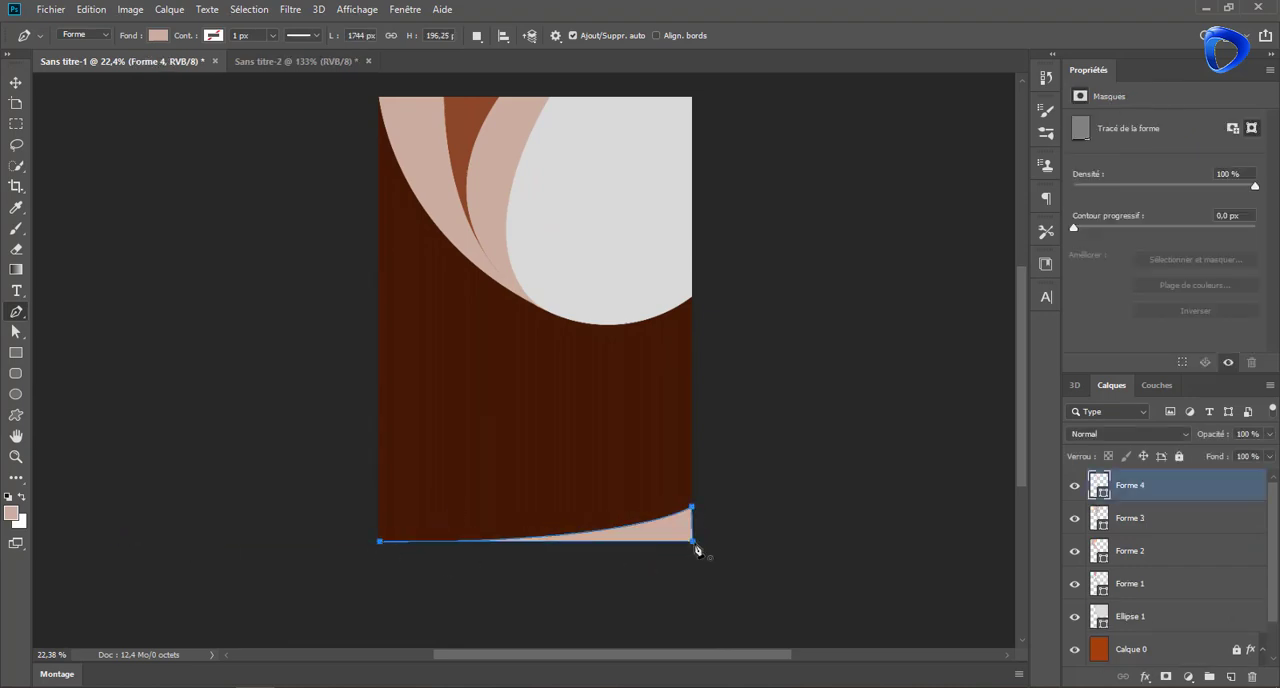
Bend the swoosh's upper curve below the page edge by lowering the handle of its bottom-left anchor
click(13, 82)
click(16, 332)
scroll(478, 545, up, 5)
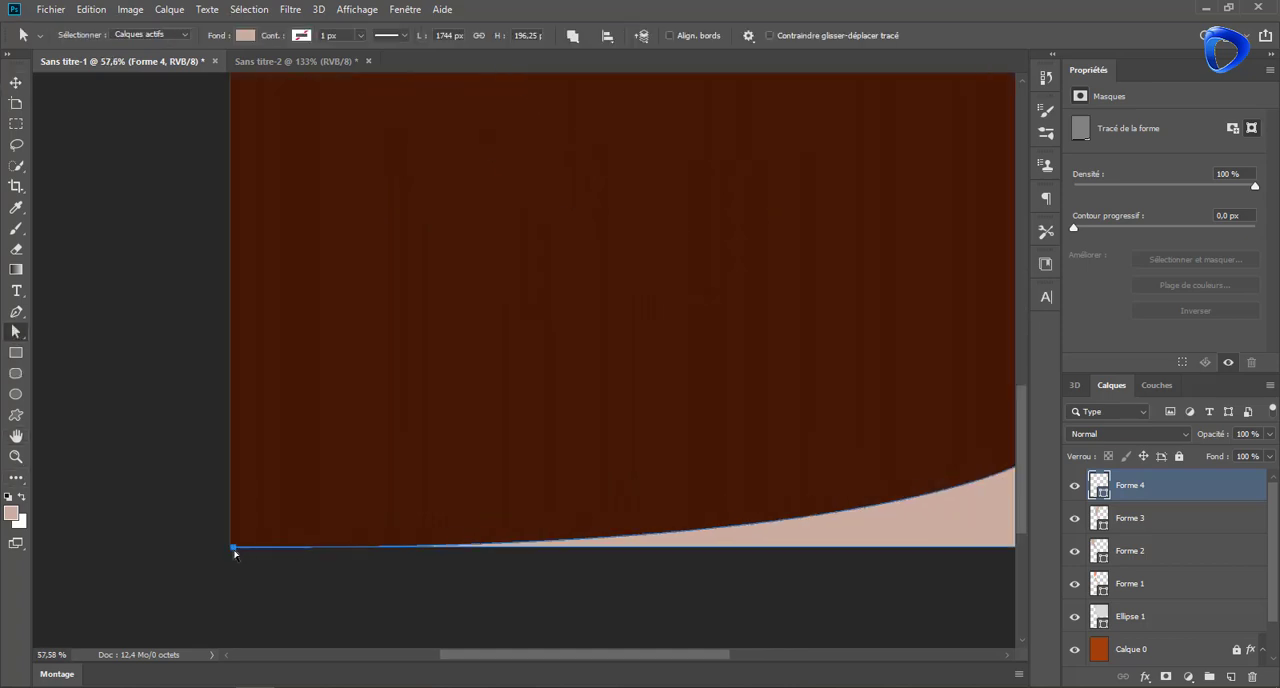
click(234, 548)
drag(897, 551, 897, 537)
drag(897, 571, 901, 582)
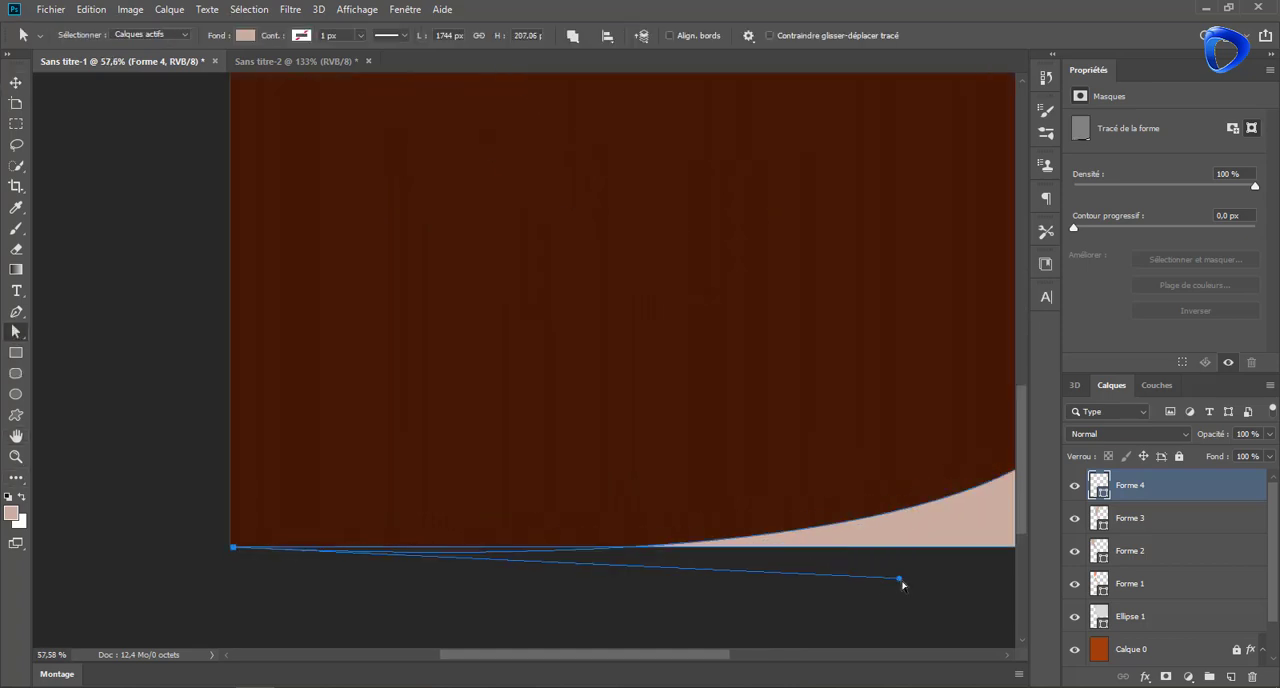
scroll(600, 400, down, 6)
Duplicate the bottom swoosh shape layer
click(16, 82)
click(776, 480)
click(780, 457)
key(ctrl+j)
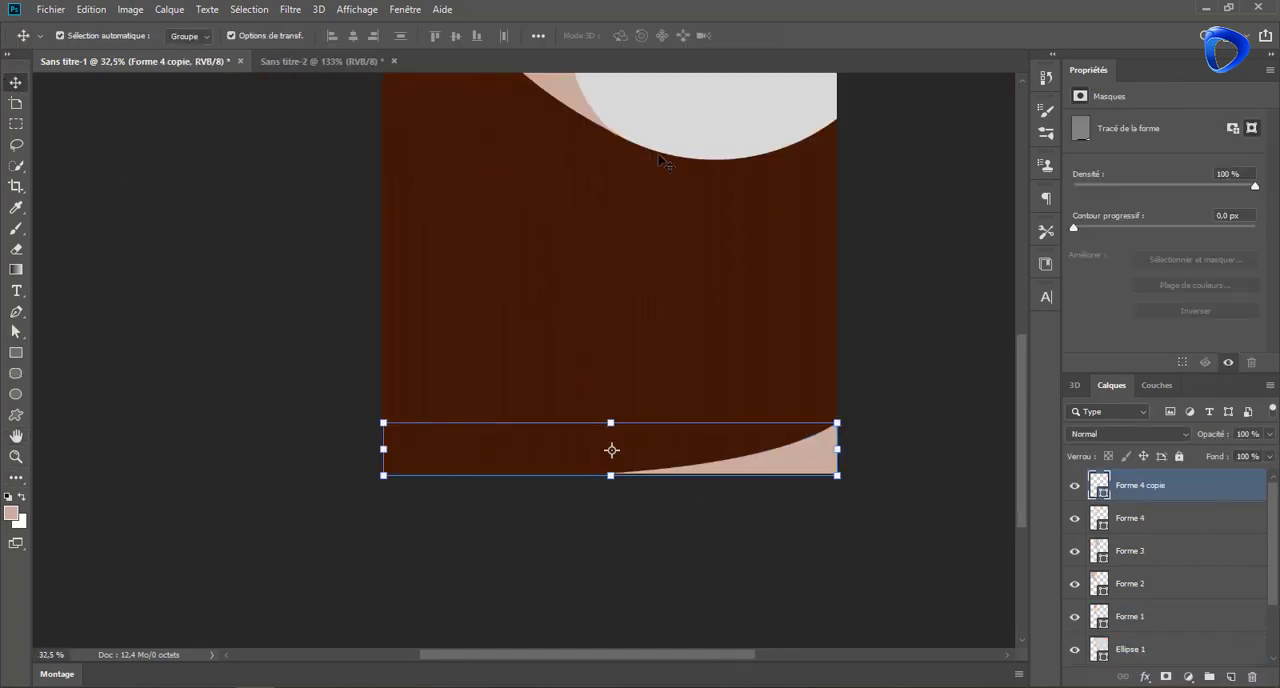
Flip the duplicated bottom swoosh horizontally so it rises toward the page's bottom-left corner
click(91, 9)
click(140, 359)
click(91, 9)
mouse_move(205, 381)
click(356, 553)
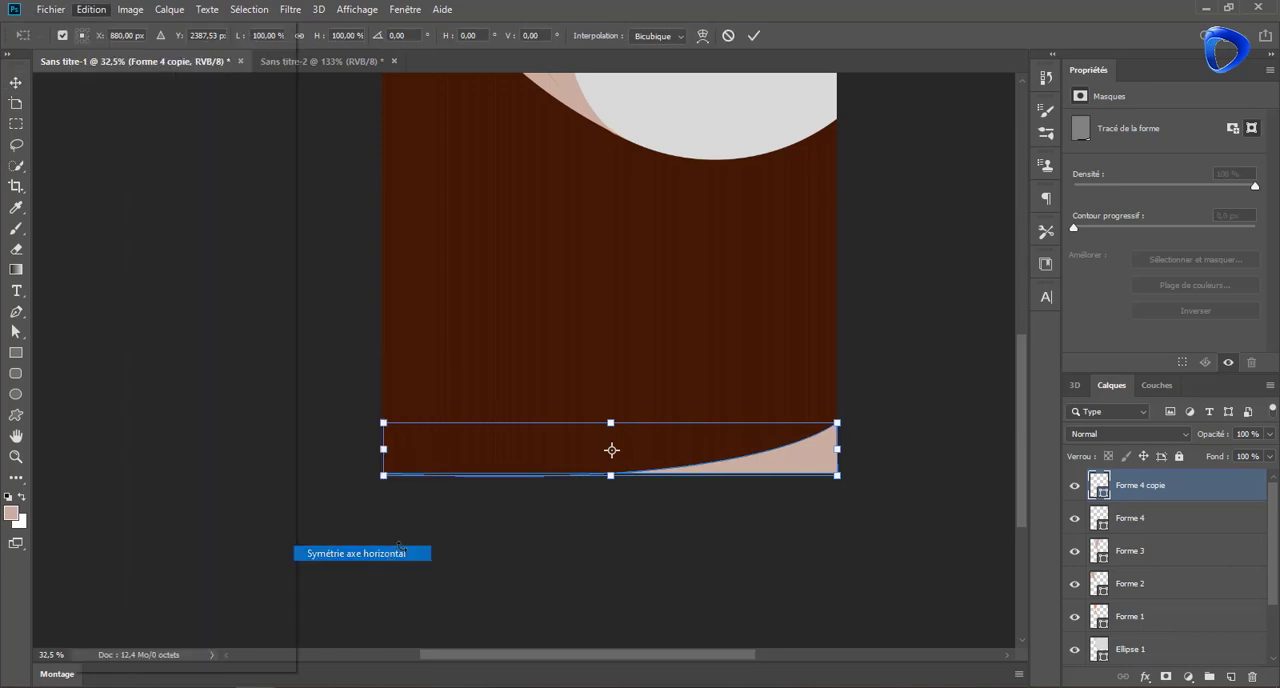
Recolour the flipped swoosh in the bottom-left corner bright orange (#fa6616)
double_click(1099, 485)
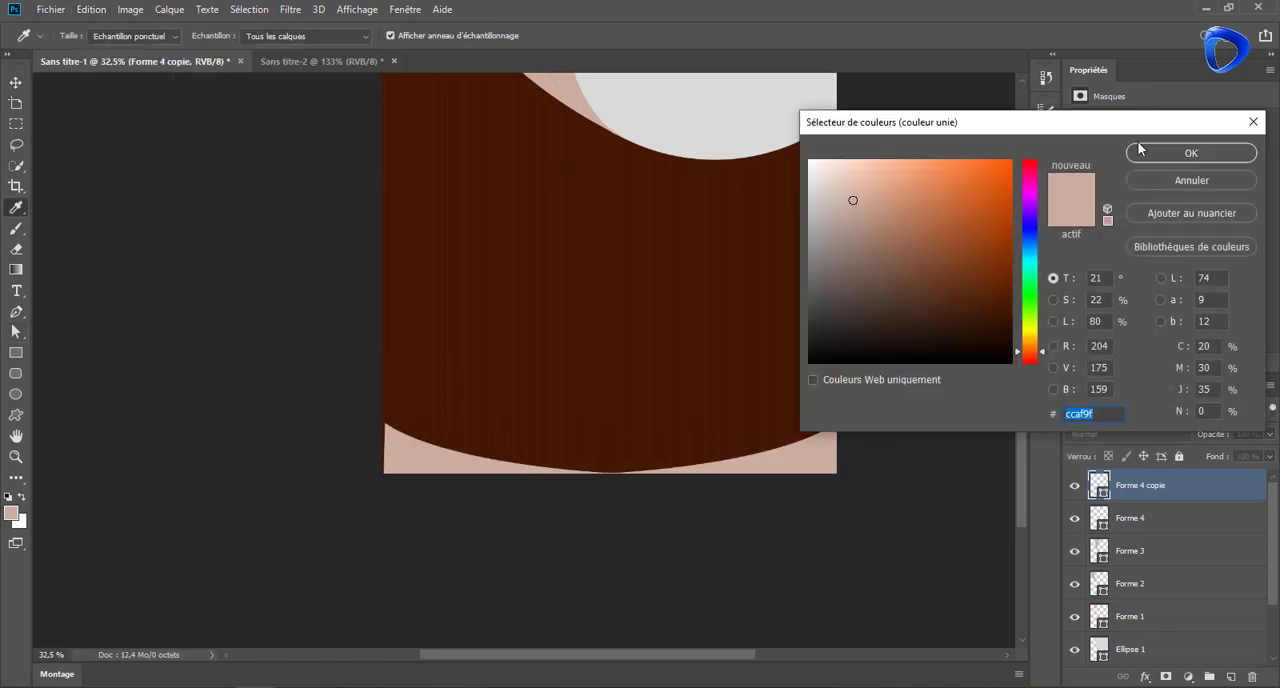
click(1008, 184)
click(1190, 152)
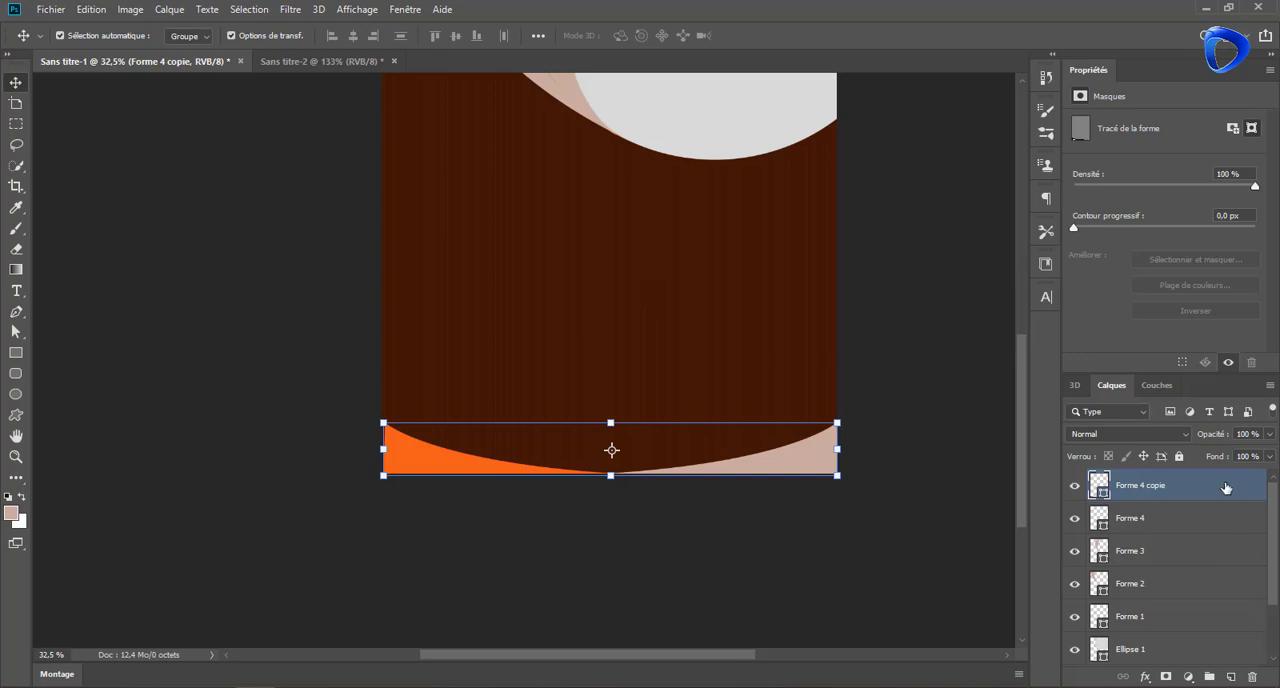
Duplicate the orange swoosh and flip the copy horizontally so it rises toward the bottom-right corner
drag(1225, 487, 1231, 677)
click(91, 9)
mouse_move(180, 375)
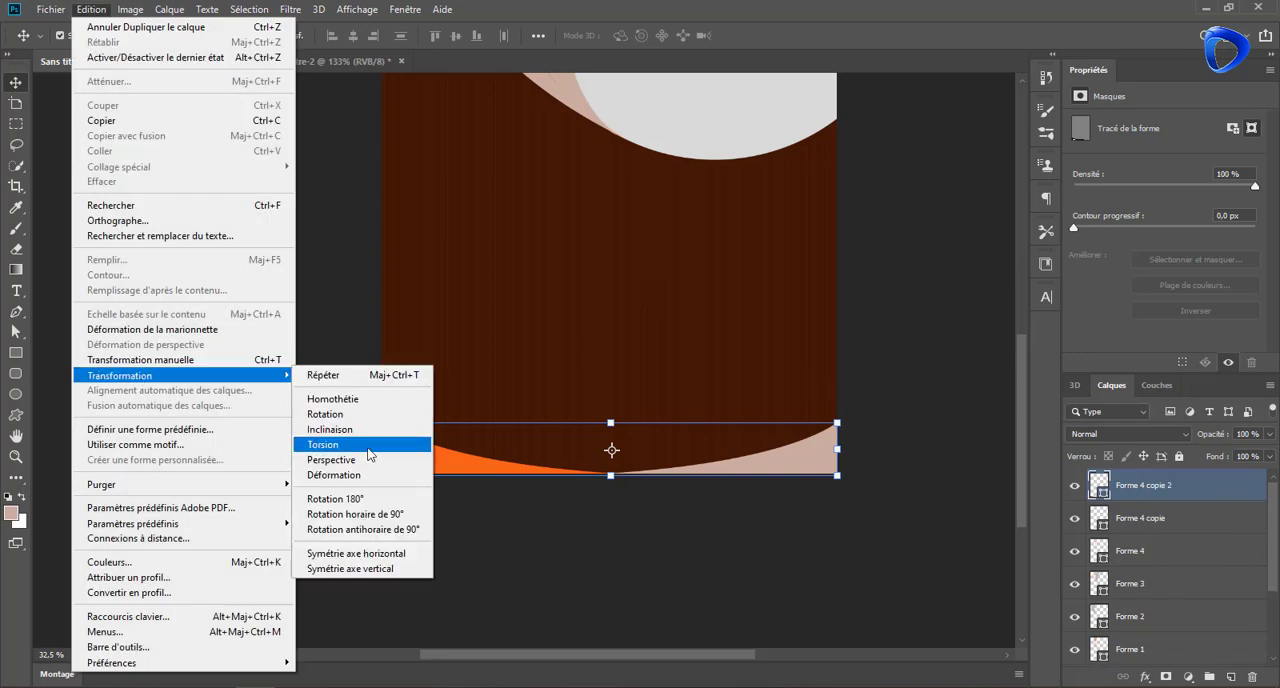
click(395, 556)
Raise the orange copy's top-right anchor until the shape is about 321 px tall, and place its layer below the pink swoosh
click(16, 332)
drag(837, 425, 838, 396)
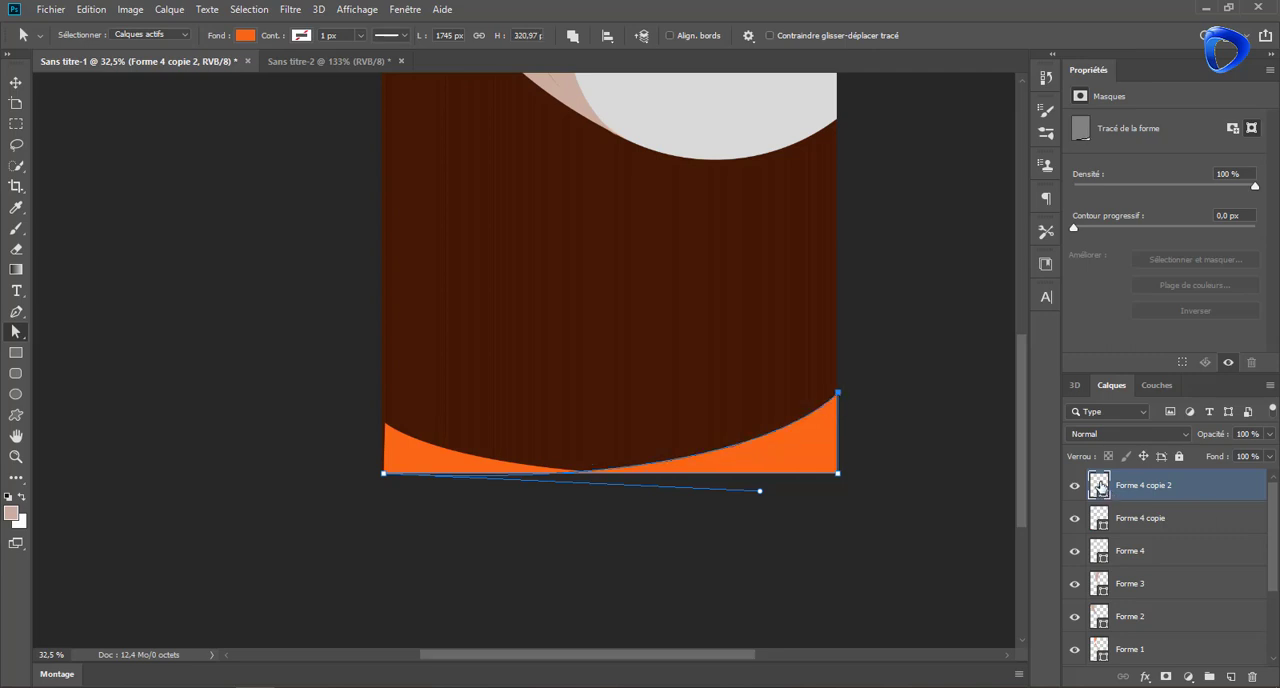
drag(1099, 485, 1100, 556)
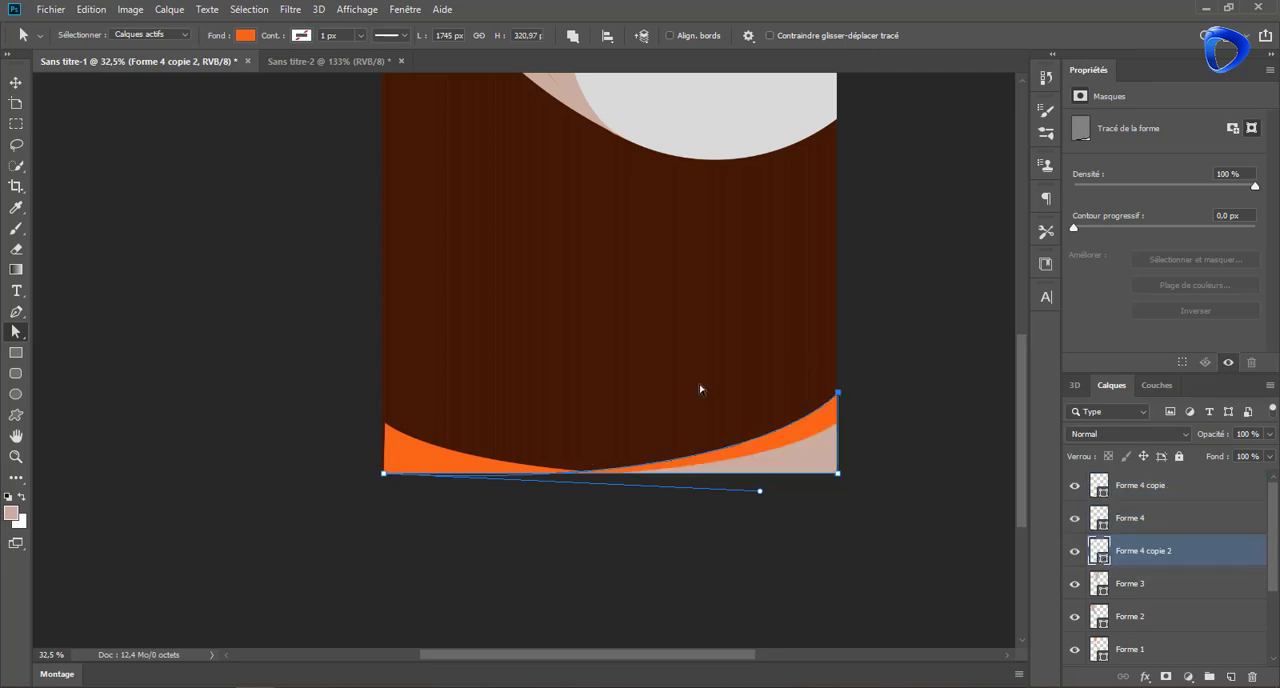
click(283, 425)
Extend the left orange swoosh's side anchors slightly beyond the page edge, making the shape about 1772 px wide
click(15, 84)
click(388, 452)
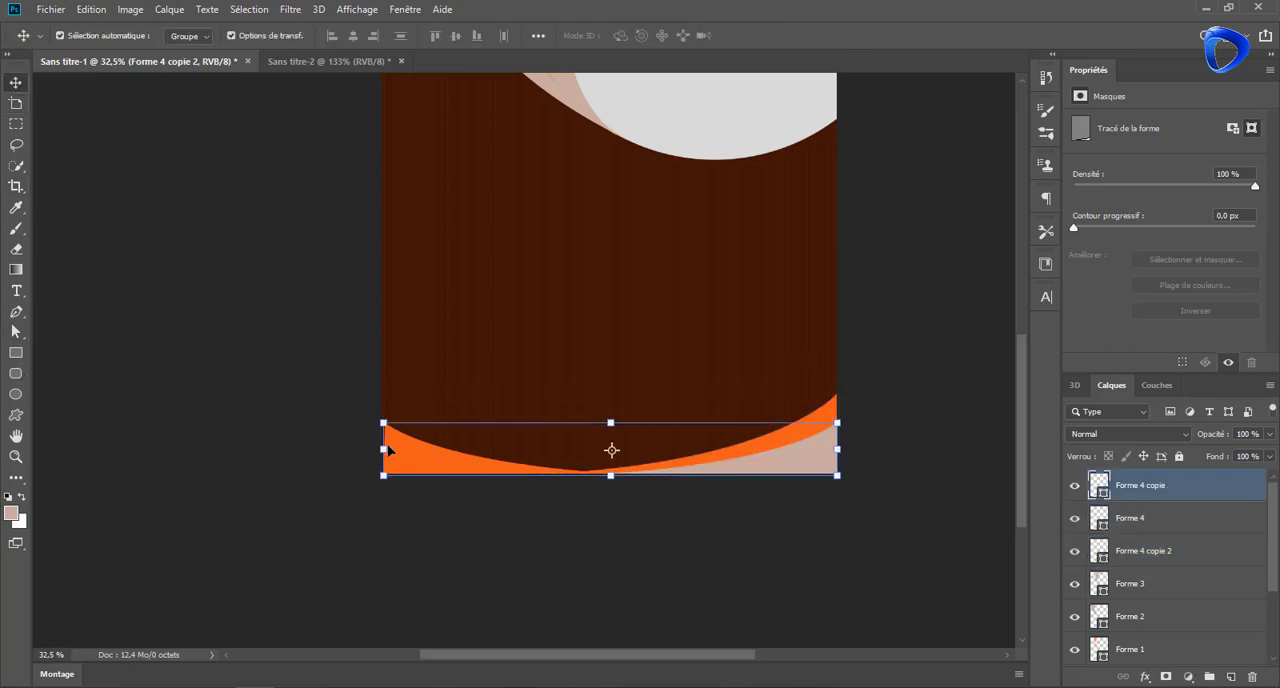
click(15, 335)
drag(383, 474, 378, 473)
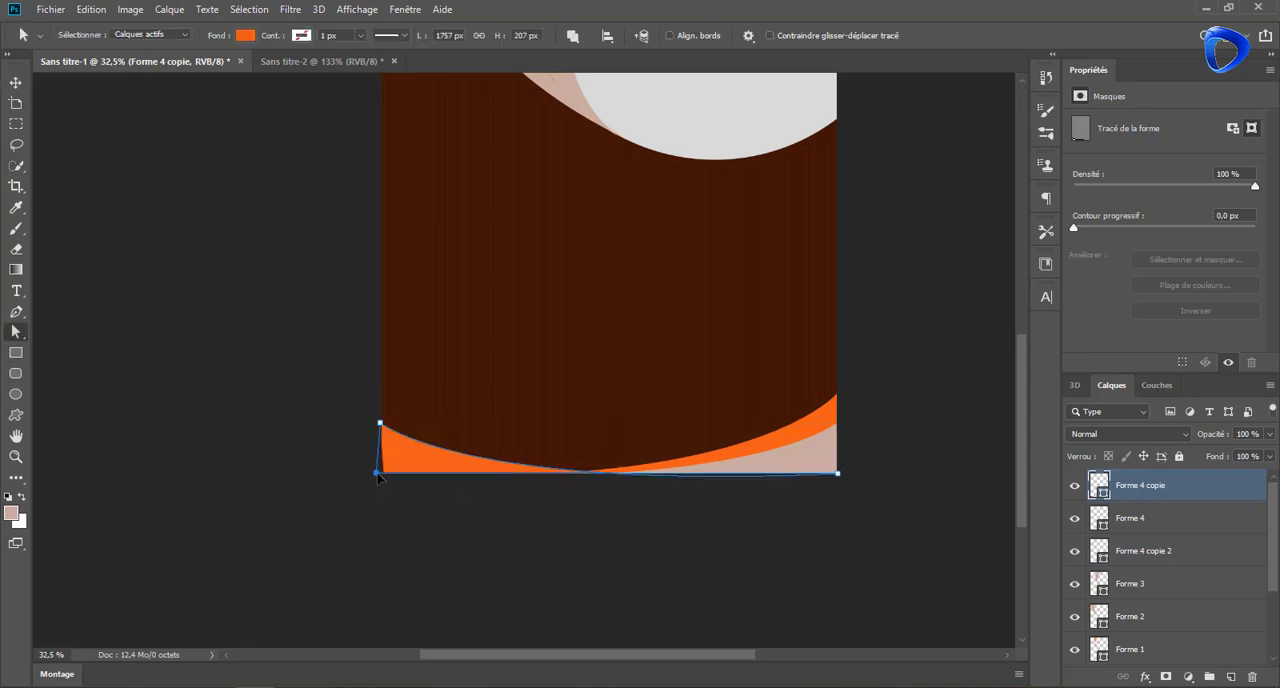
scroll(613, 408, up, 2)
scroll(613, 408, down, 1)
click(859, 437)
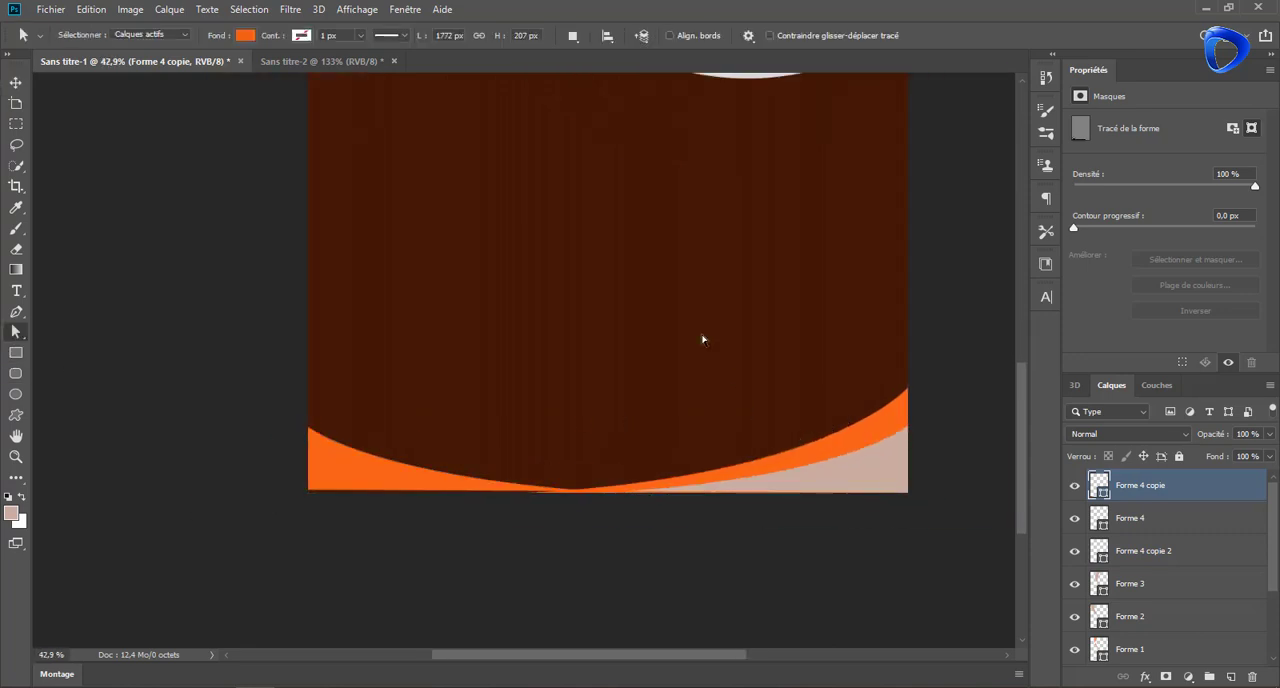
Raise the inner pink band's top-left anchor above the page's top edge and reposition its top-right anchor along that edge
scroll(701, 334, down, 2)
drag(741, 274, 552, 397)
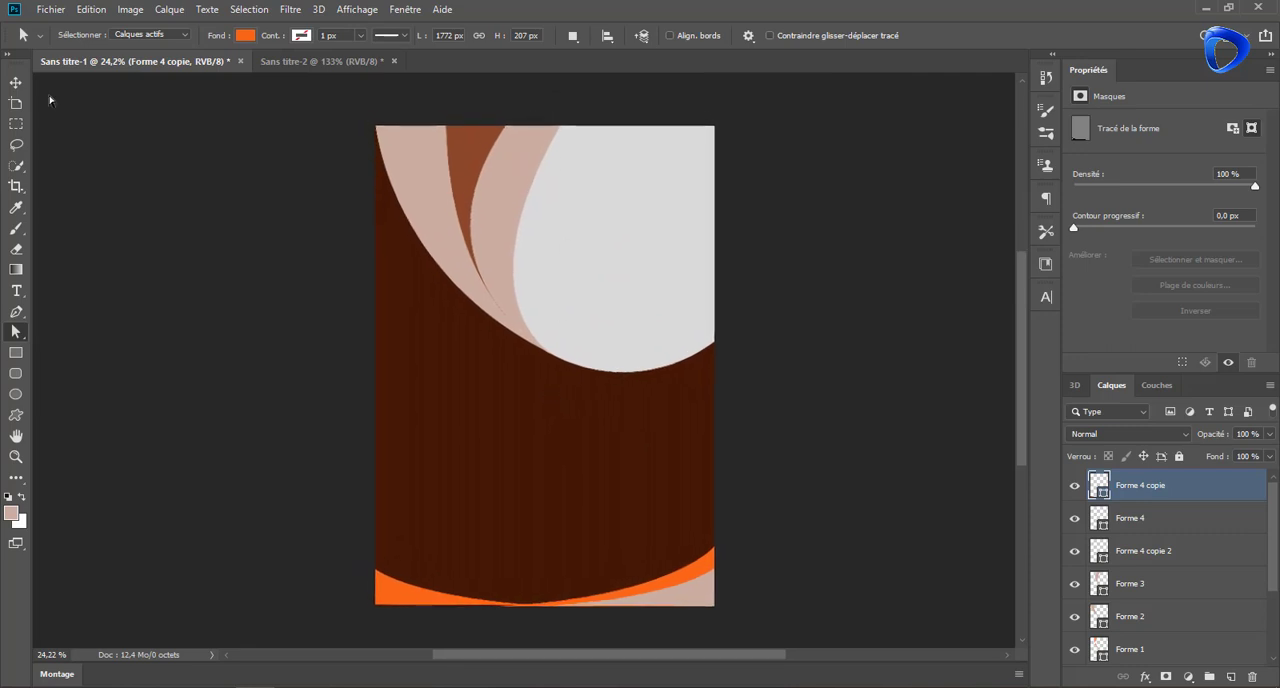
click(16, 83)
click(503, 185)
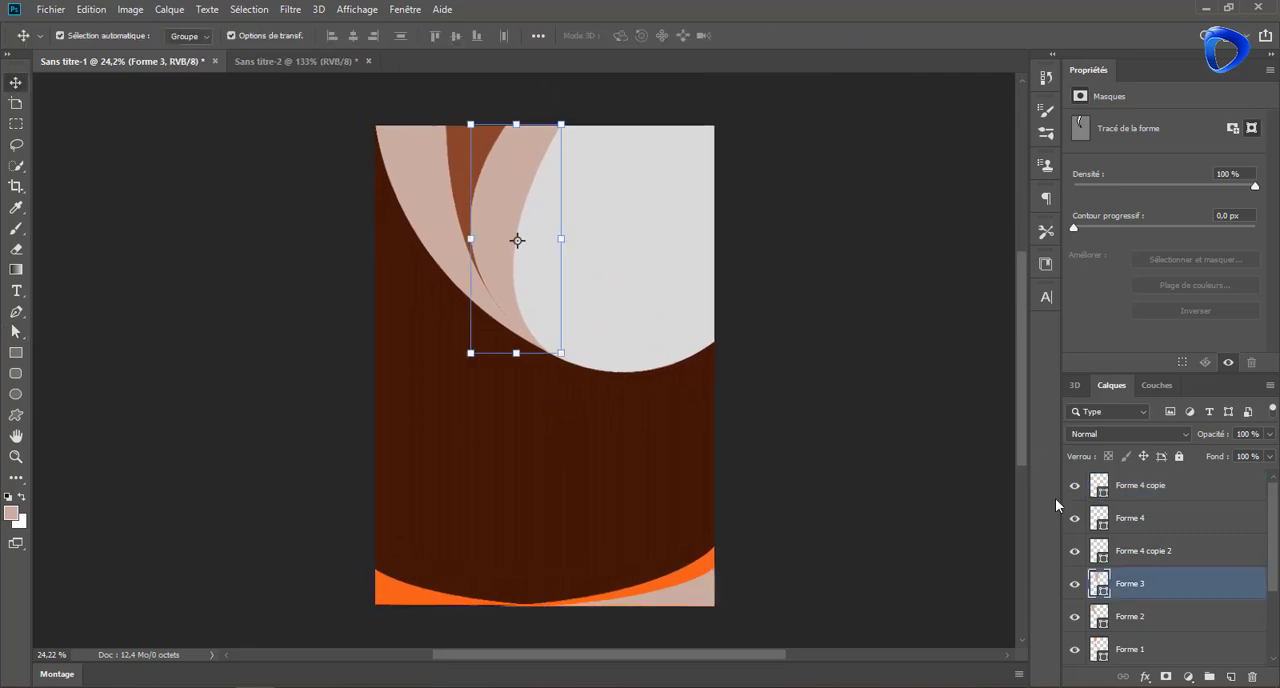
click(15, 336)
drag(563, 128, 587, 126)
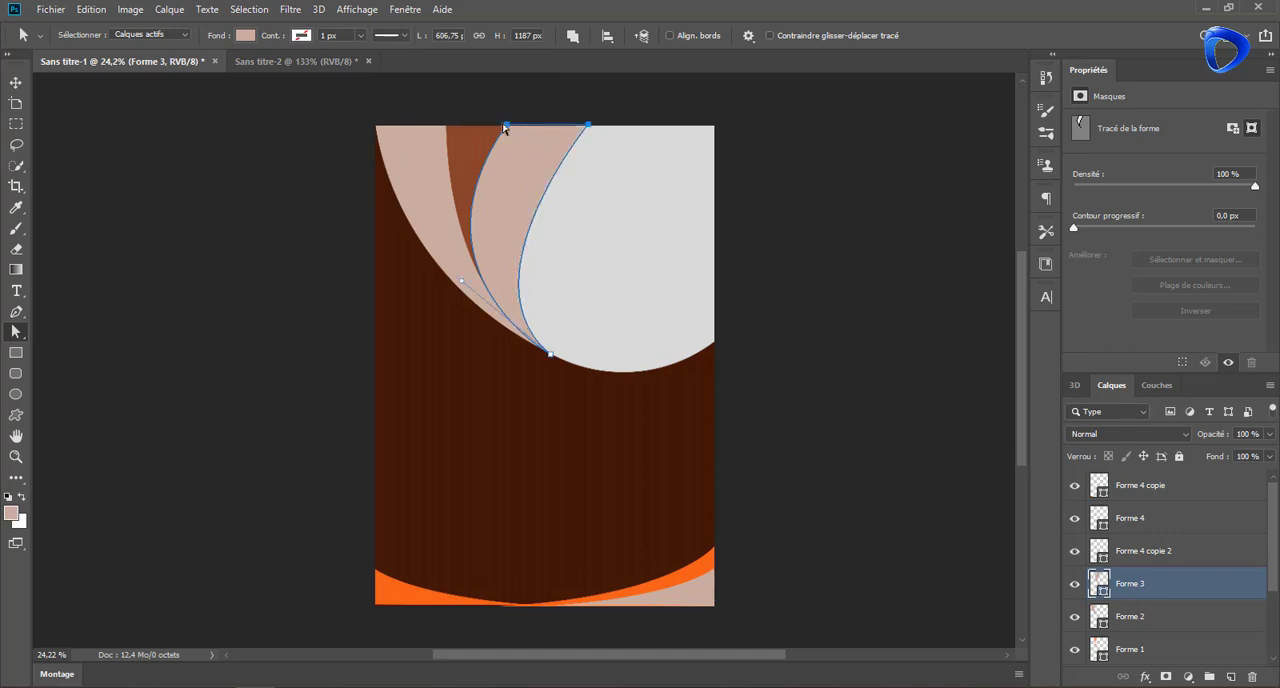
drag(507, 125, 508, 112)
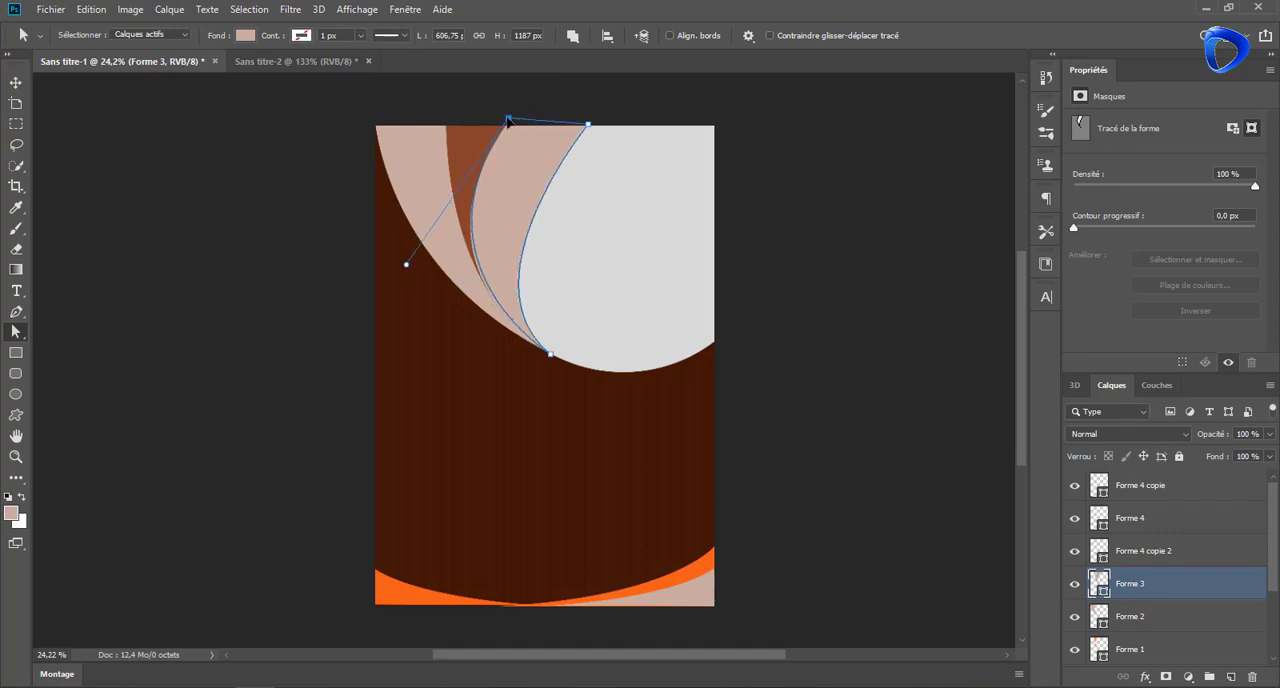
key(v)
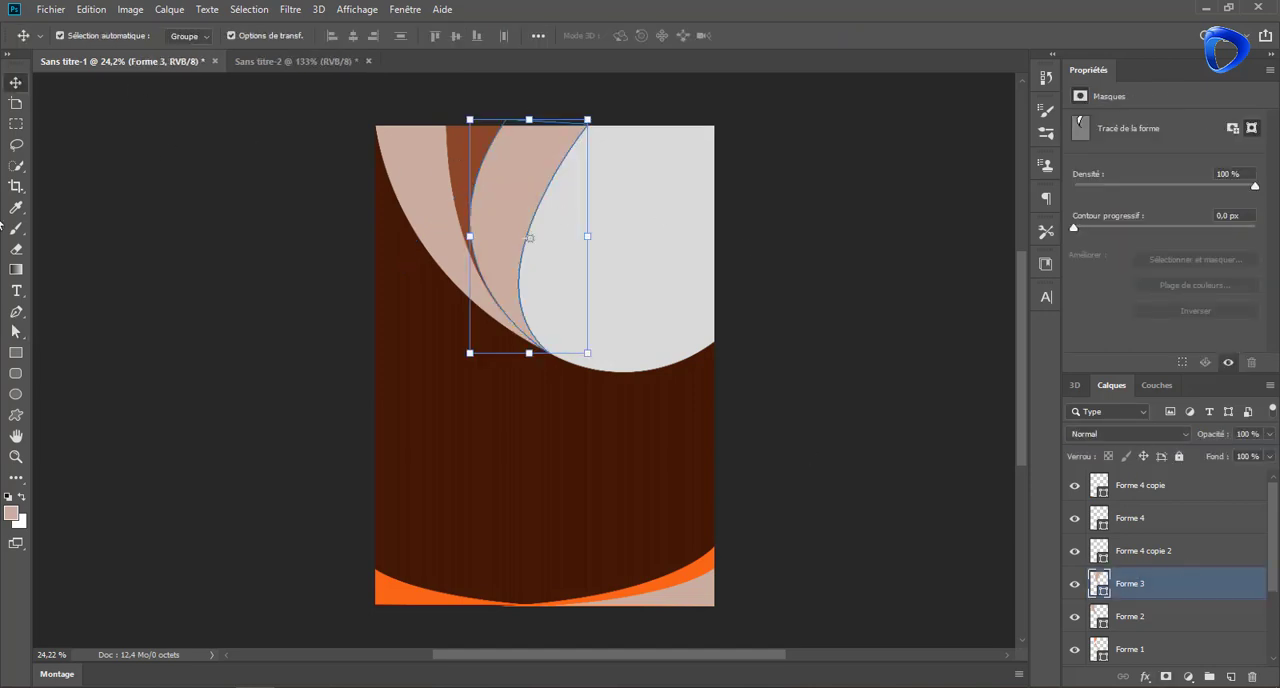
key(a)
drag(588, 127, 559, 127)
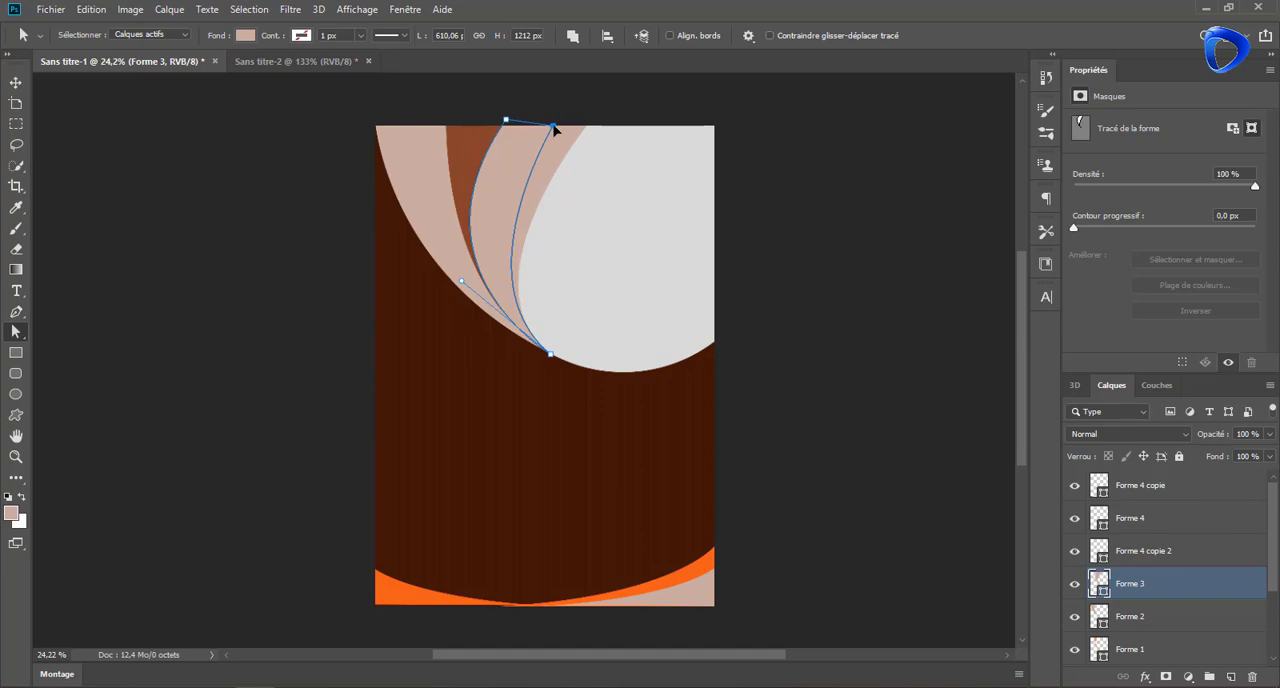
key(v)
Change the background layer's colour overlay to very dark brown #230b01 and set its opacity to 99%
click(419, 203)
scroll(718, 366, down, 1)
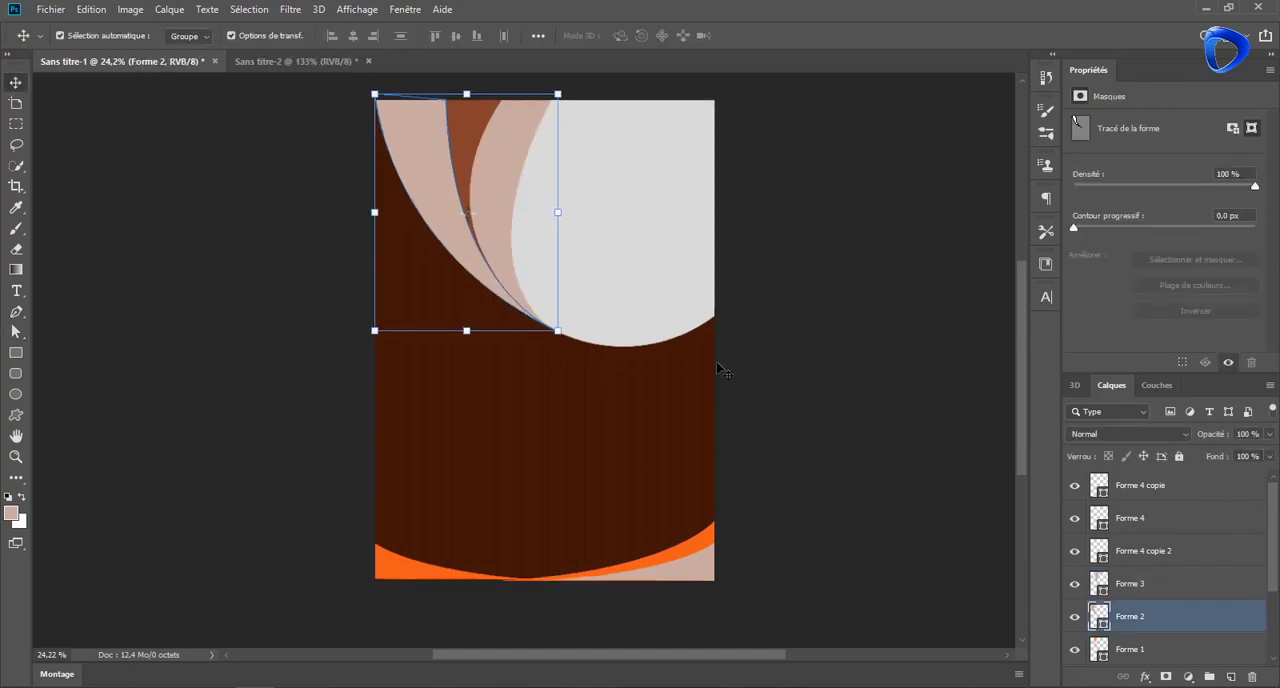
click(705, 394)
drag(1275, 552, 1275, 615)
click(1235, 603)
right_click(1236, 612)
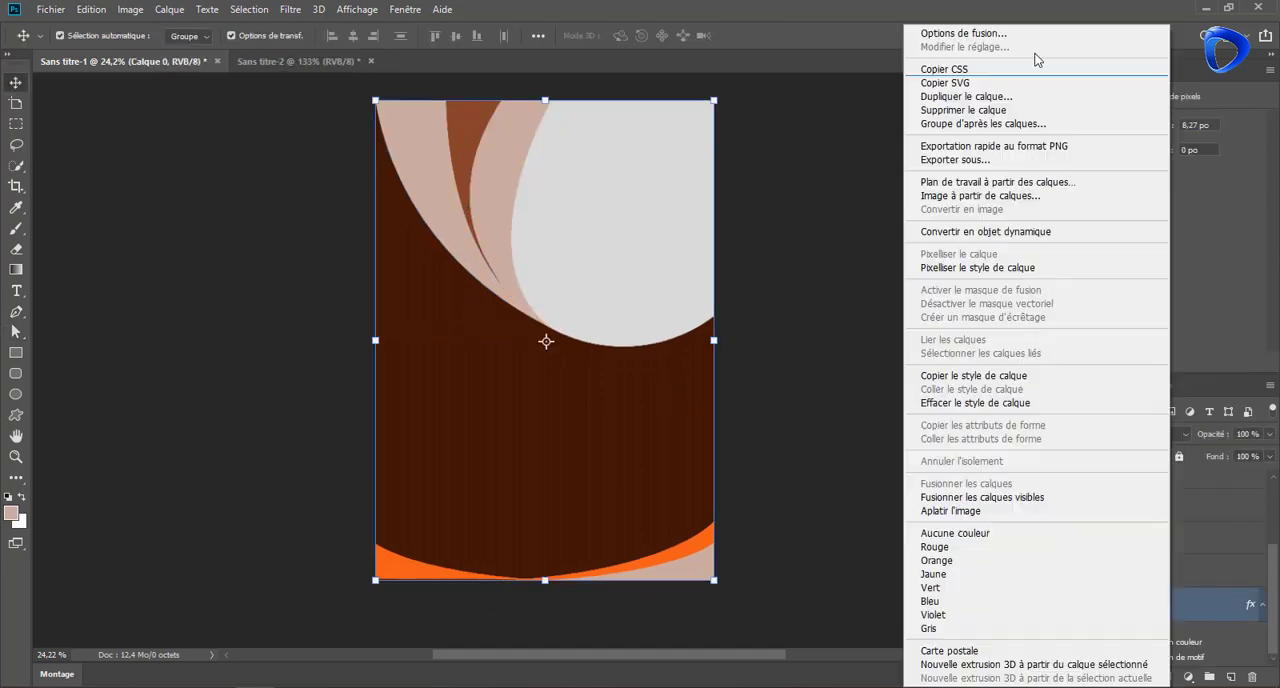
click(1030, 29)
click(660, 334)
click(1022, 178)
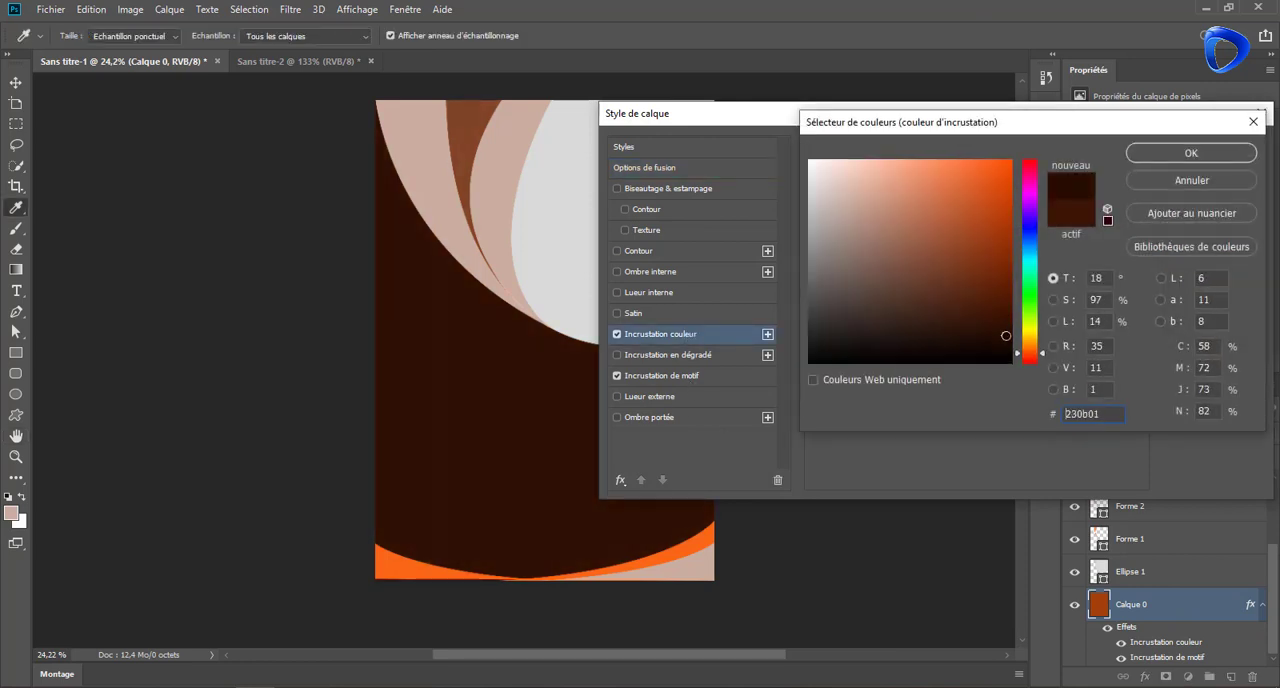
key(Return)
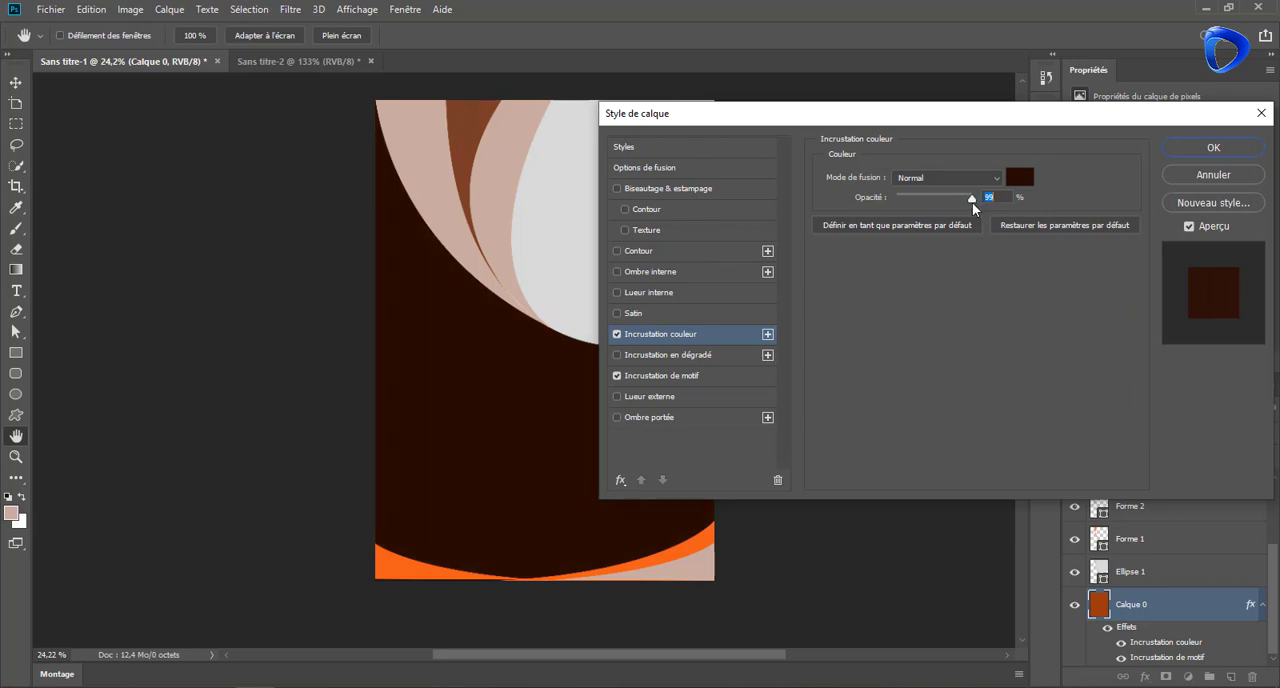
drag(977, 203, 972, 203)
click(1213, 147)
Load the outer pink band's outline as a selection and set the band's fill to 0%
click(432, 169)
ctrl+click(1104, 511)
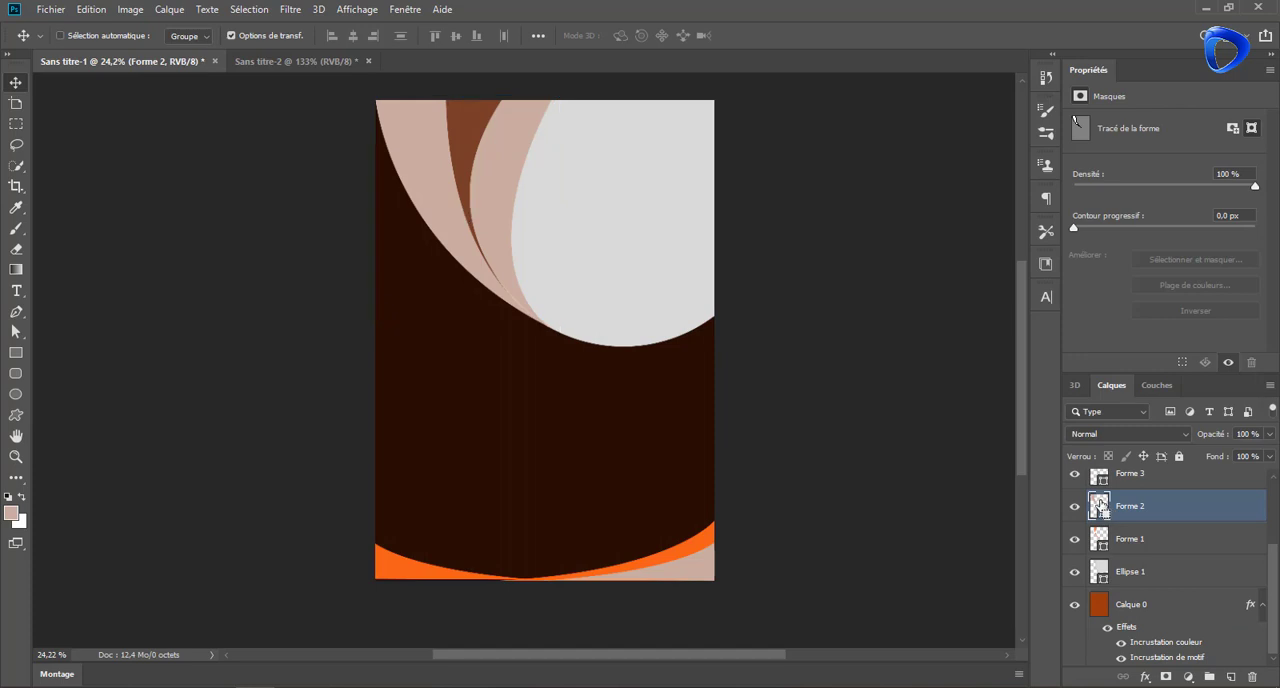
drag(1268, 456, 863, 528)
Set the foreground colour to a bright orange, starting from a sample of the left bottom swoosh
click(11, 514)
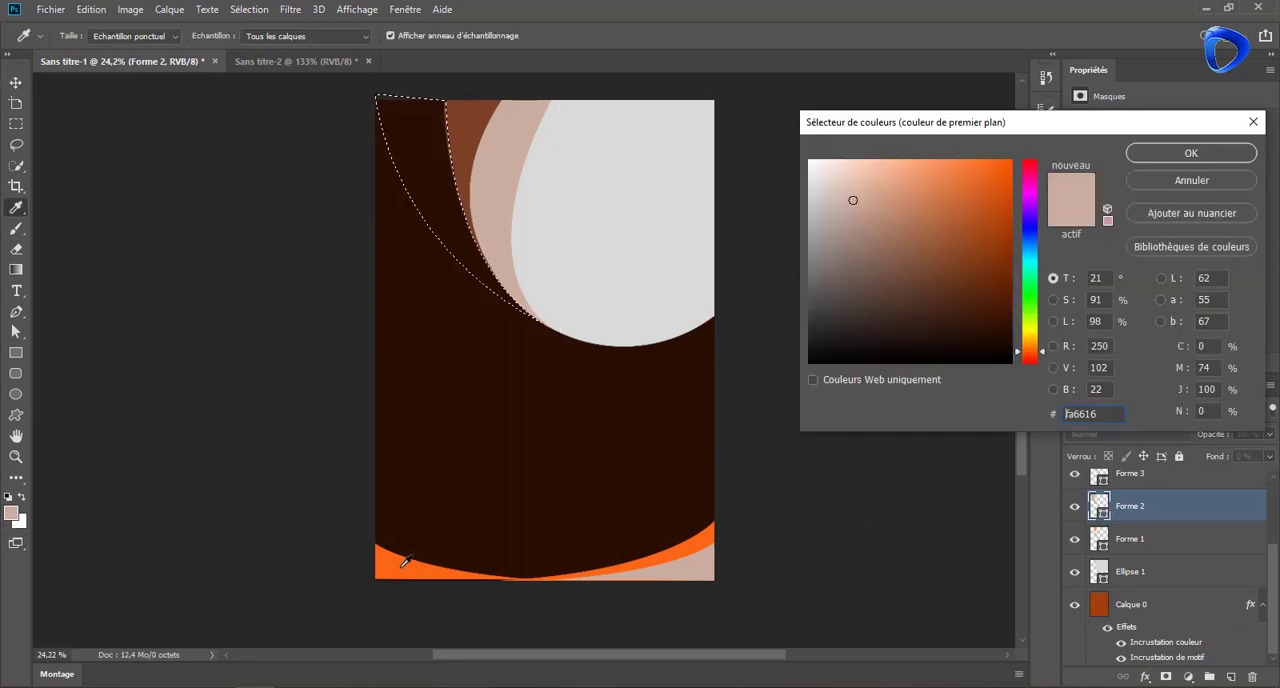
drag(915, 196, 947, 161)
drag(1028, 352, 1028, 349)
drag(976, 180, 1009, 161)
click(1191, 153)
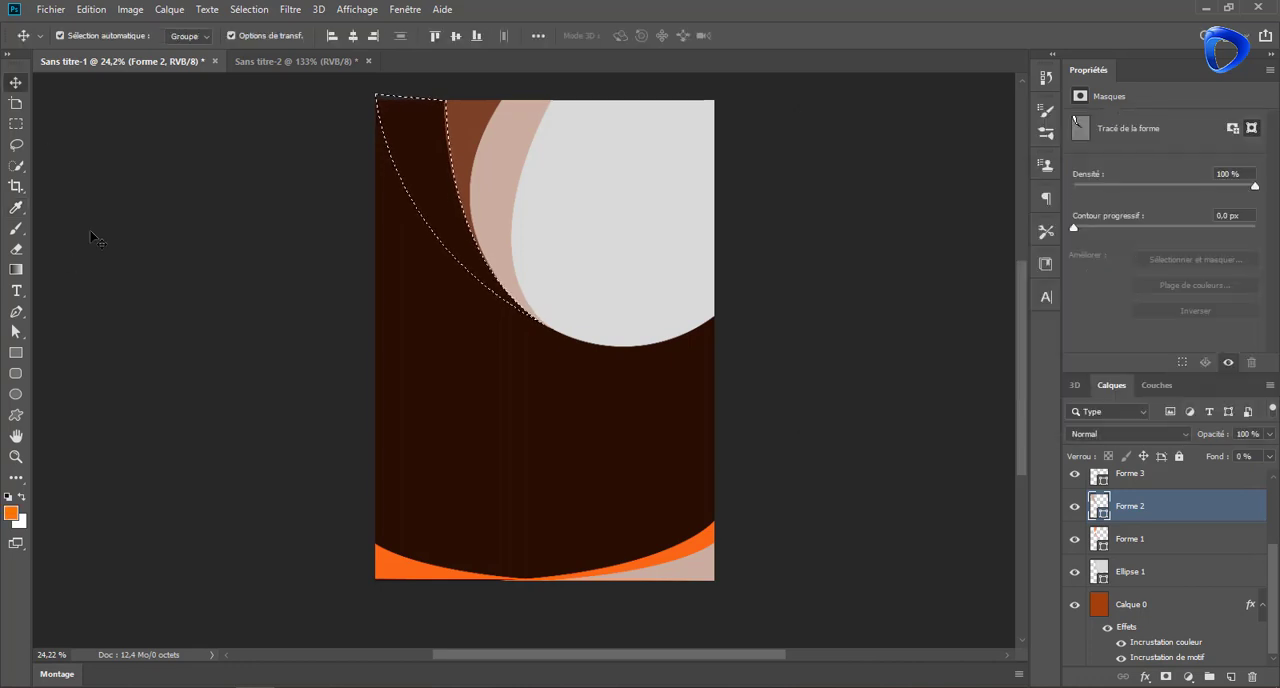
Paint an orange glow along the selected band's outer edge on a new layer, using a soft 733 px brush at 48% opacity
click(16, 228)
click(1231, 677)
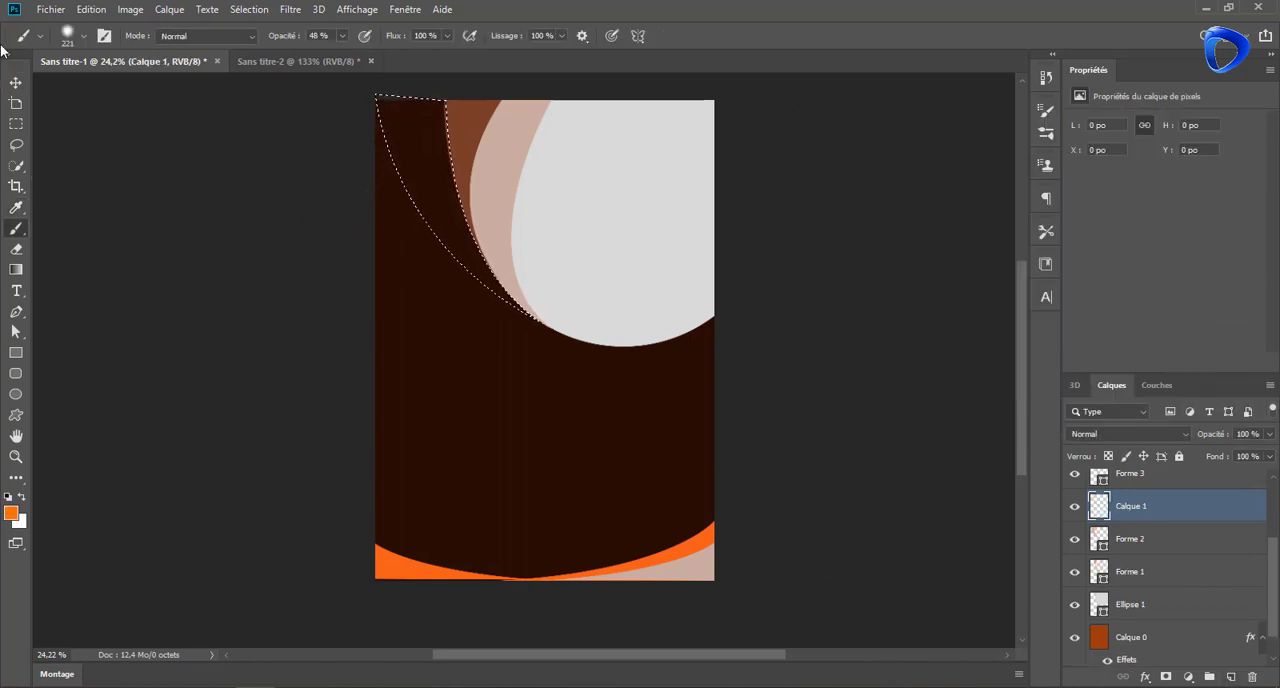
drag(449, 328, 518, 340)
drag(312, 200, 514, 455)
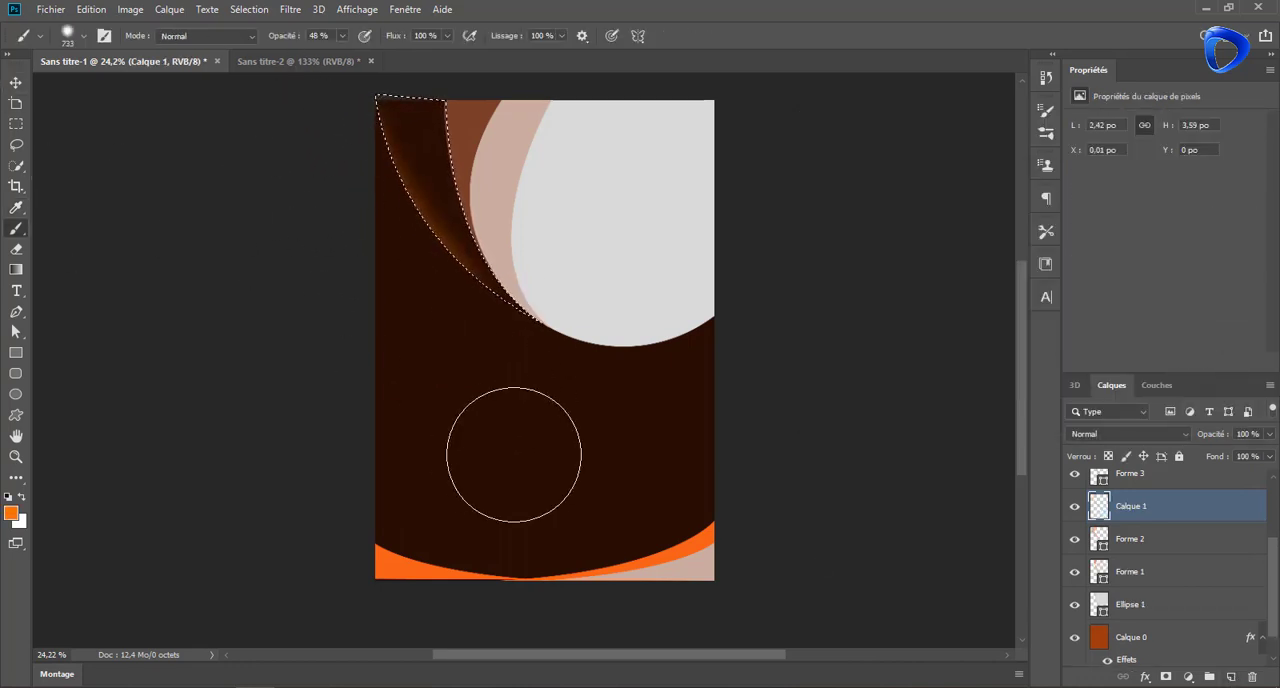
drag(303, 125, 300, 166)
Set the painted glow layer's opacity to 67% and clear the selection
click(1268, 434)
drag(1268, 457, 1258, 458)
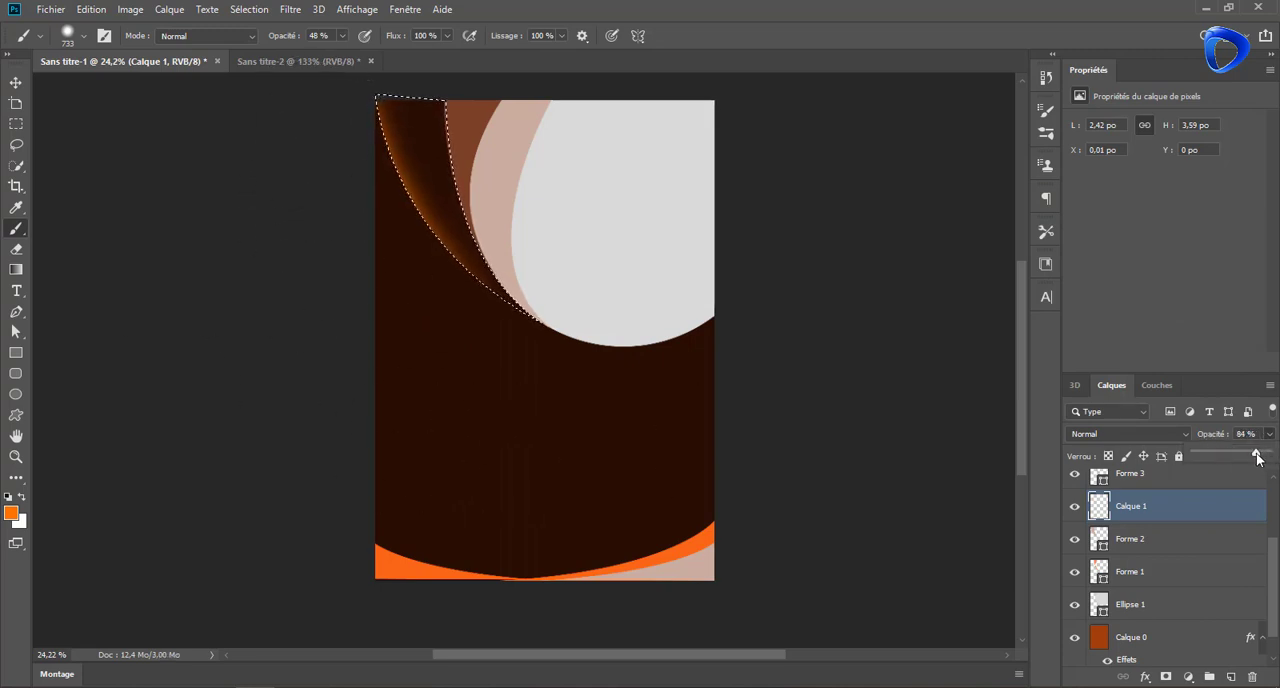
key(ctrl+d)
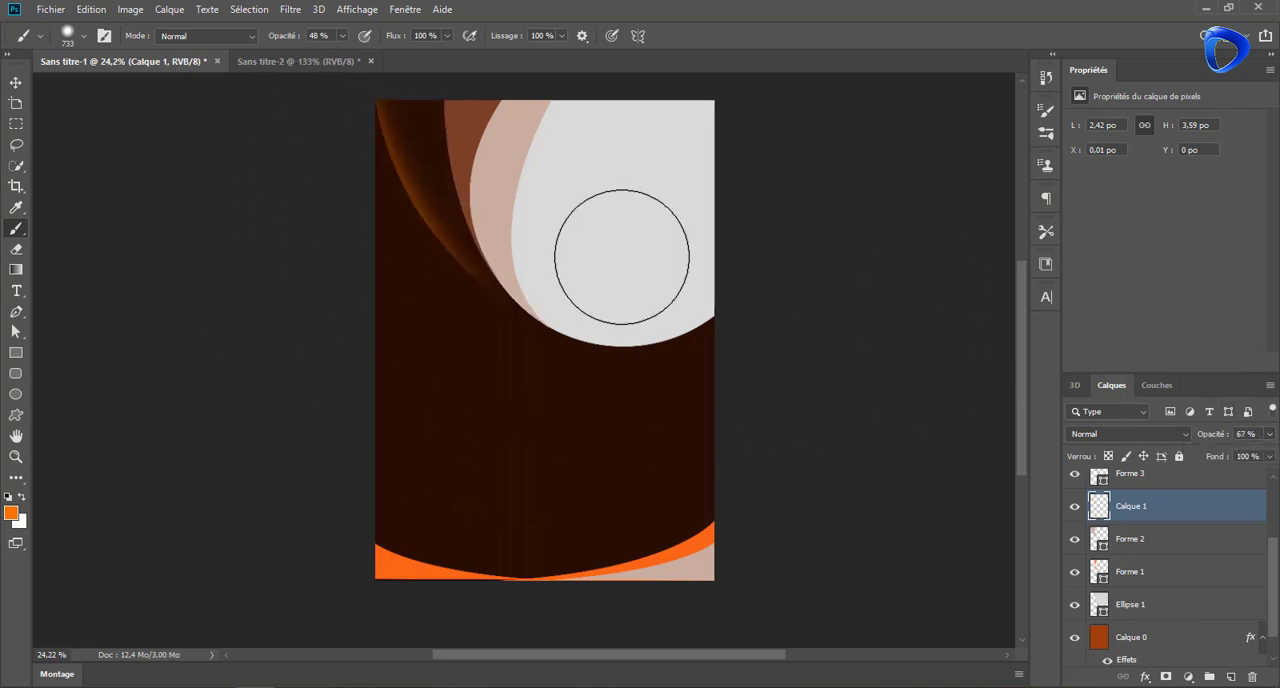
Load the reddish-brown middle band's outline as a selection and set the band's fill to 0%
click(16, 83)
click(488, 208)
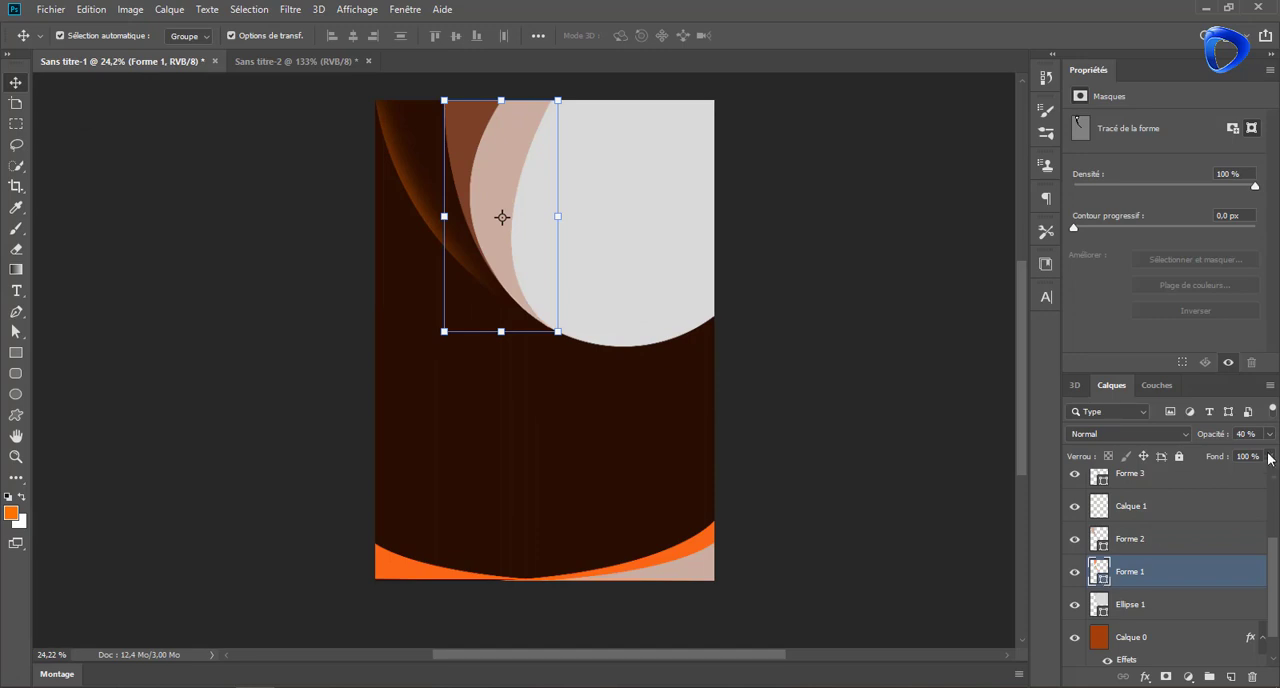
ctrl+click(1099, 571)
Paint an orange glow along the middle band's outer edge on a new layer, reduce its opacity to about 79%, and deselect
click(16, 228)
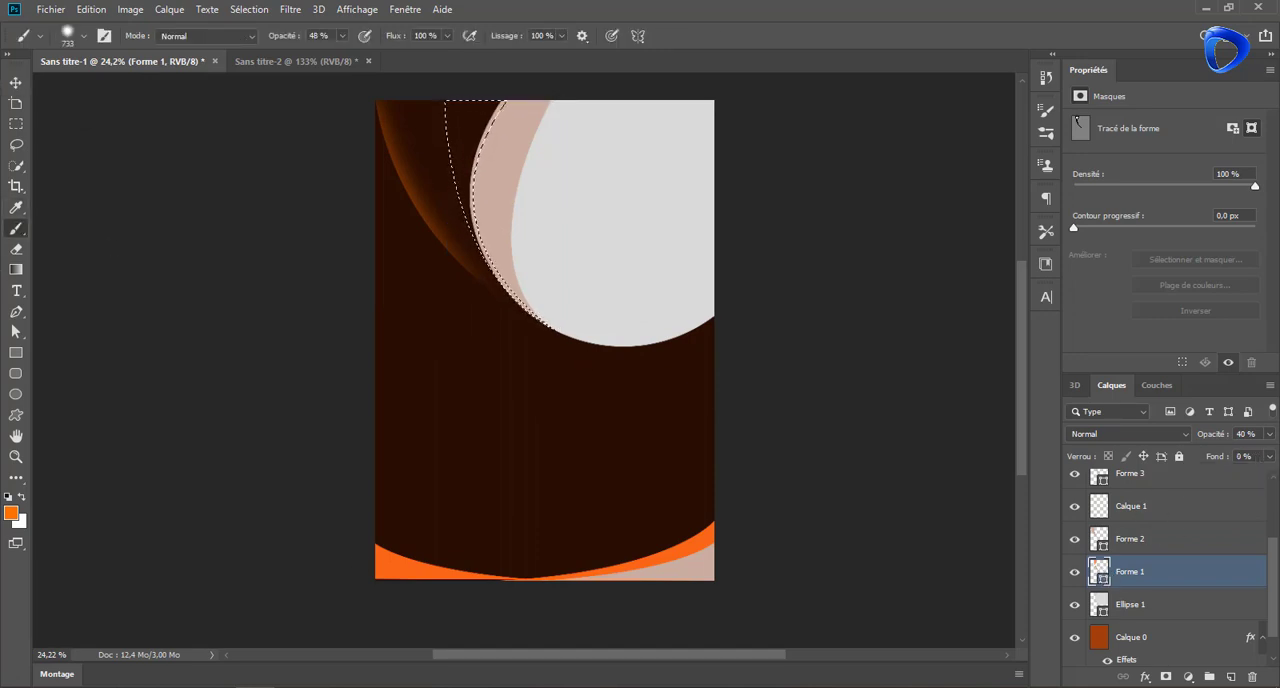
click(1231, 677)
mouse_move(376, 118)
mouse_down()
mouse_move(393, 283)
mouse_move(377, 124)
mouse_move(380, 237)
mouse_up()
drag(1270, 443, 1254, 456)
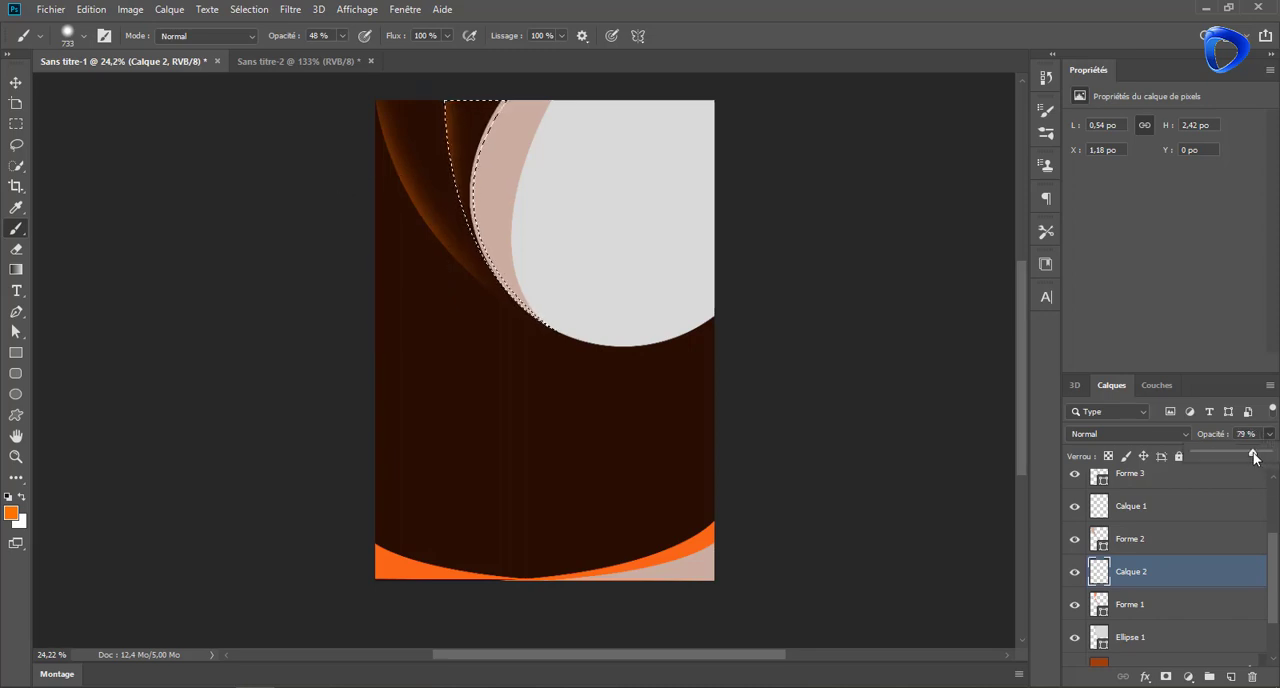
key(v)
key(ctrl+d)
Delete the inner pink band beside the light-grey circle
click(500, 206)
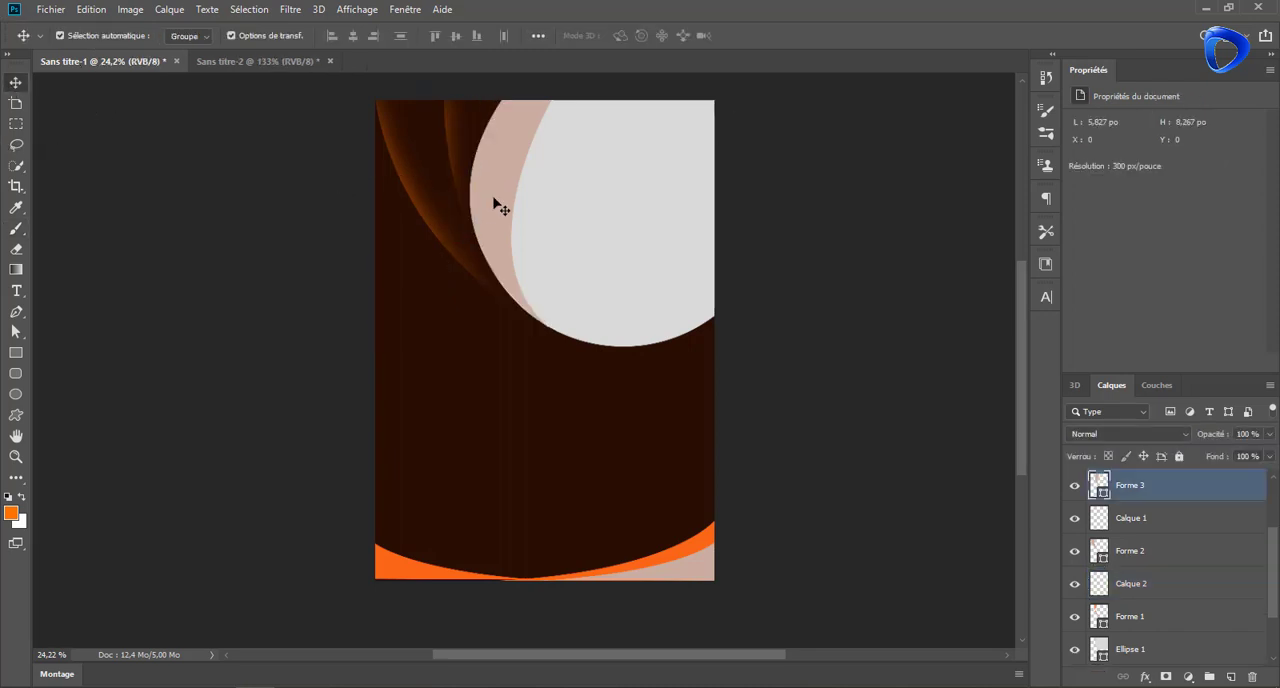
key(Delete)
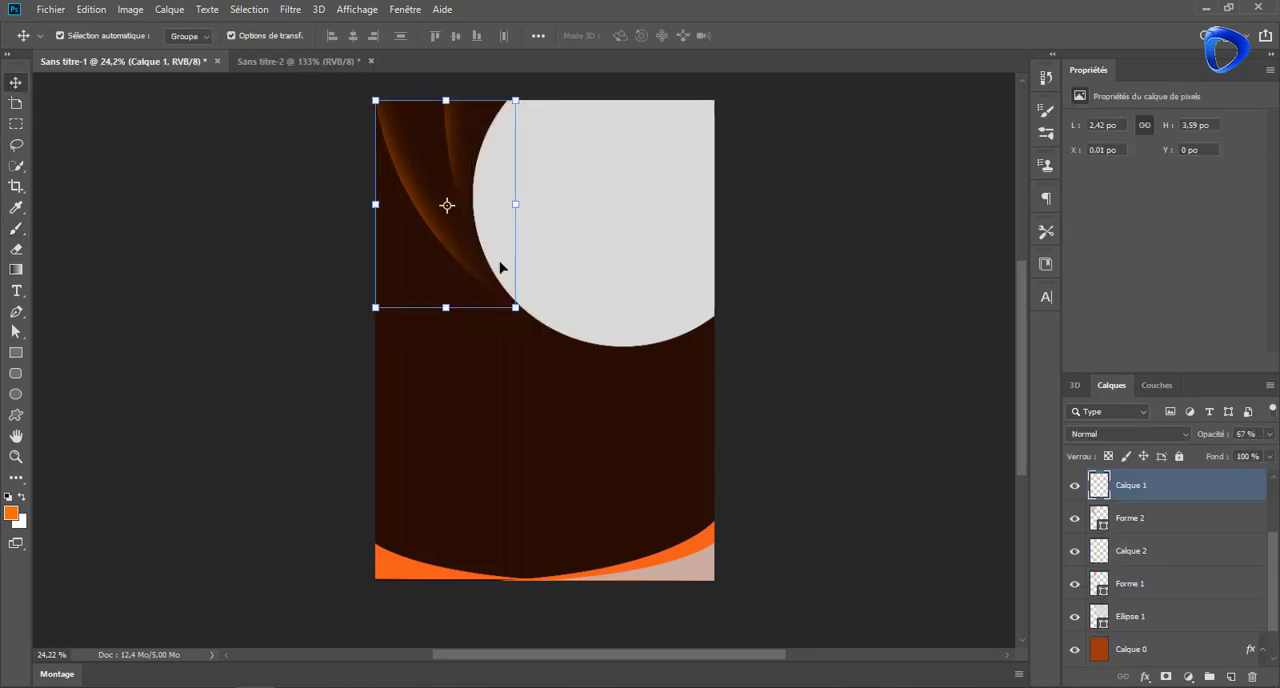
click(563, 206)
Draw a closed shape about 990 by 1391 px just above the background, curving from the page's right edge below the circle to the bottom centre
click(654, 429)
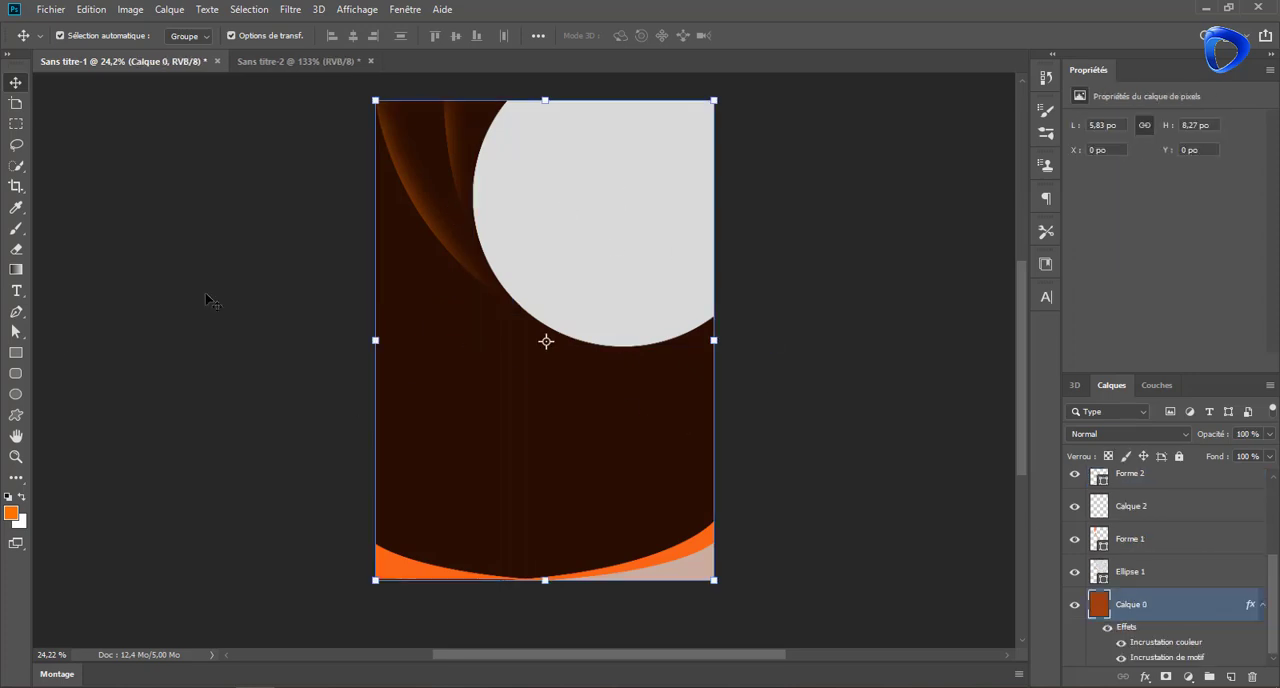
key(p)
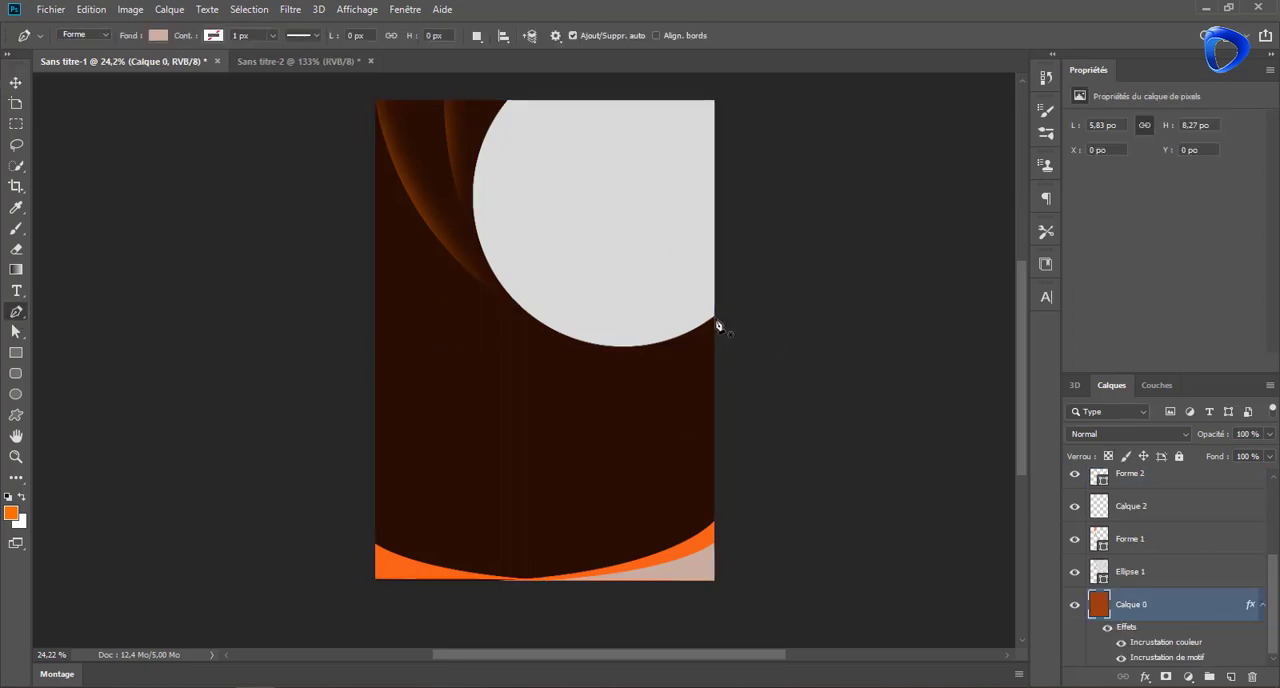
click(718, 325)
drag(526, 586, 523, 617)
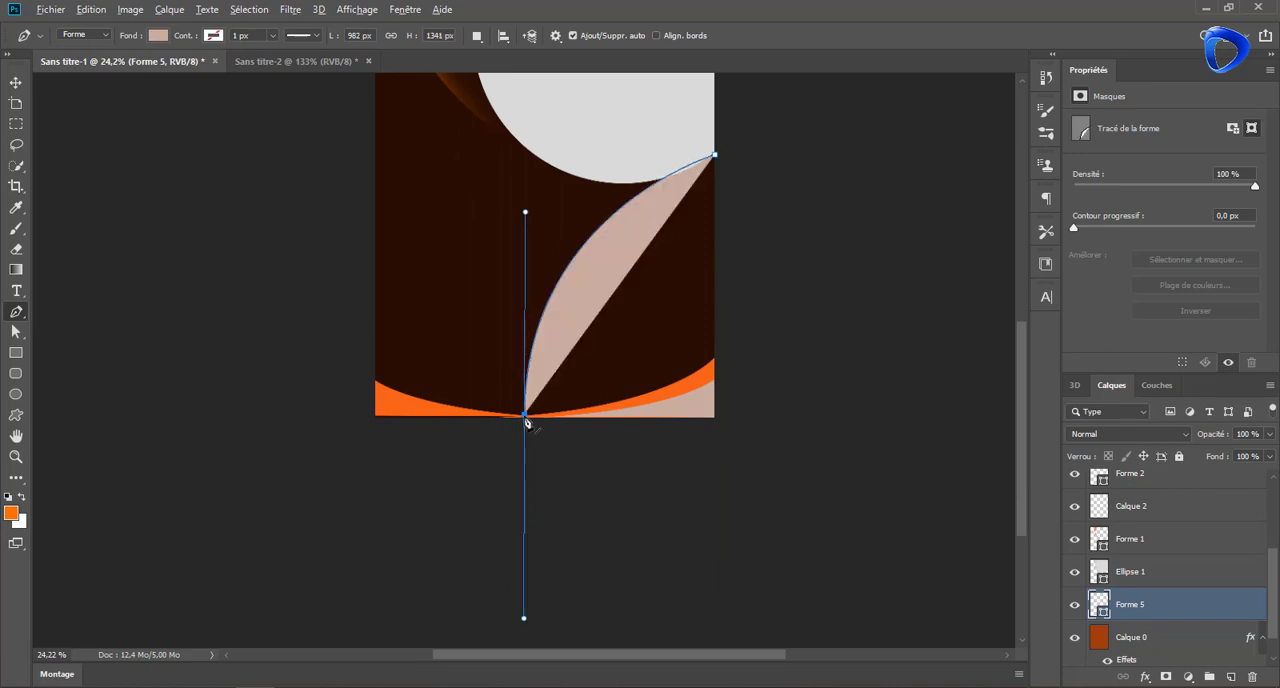
drag(525, 416, 525, 426)
drag(525, 222, 524, 155)
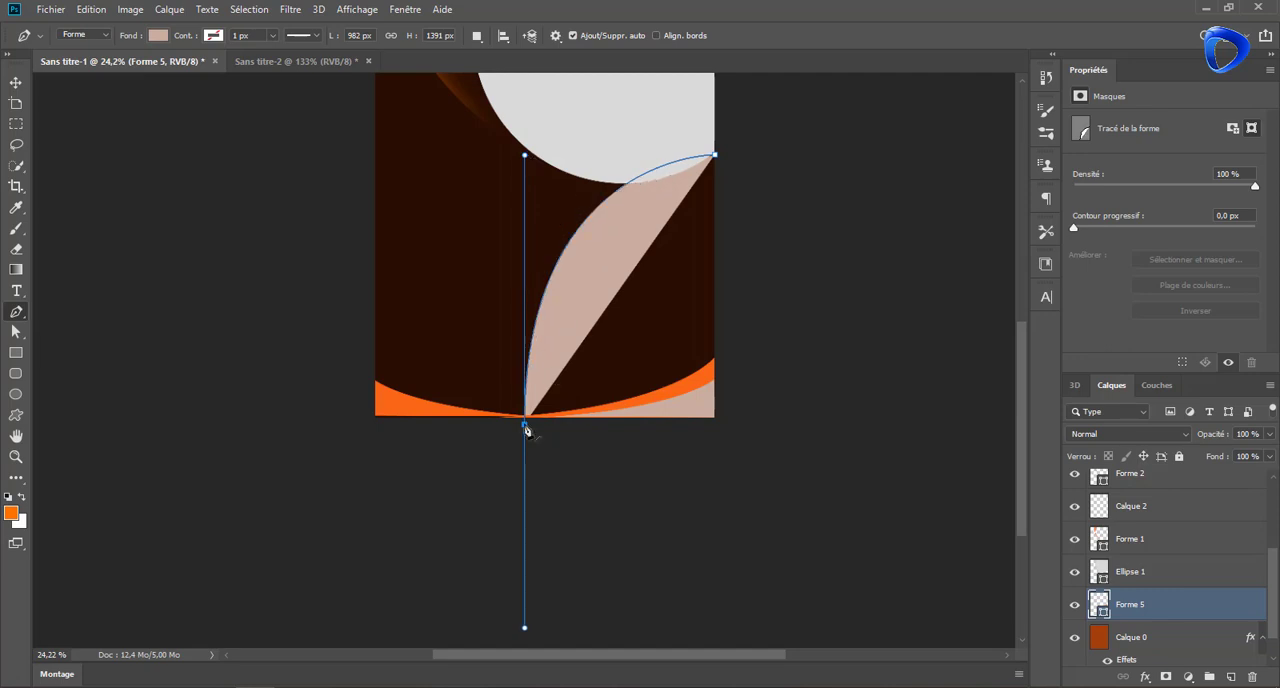
click(717, 419)
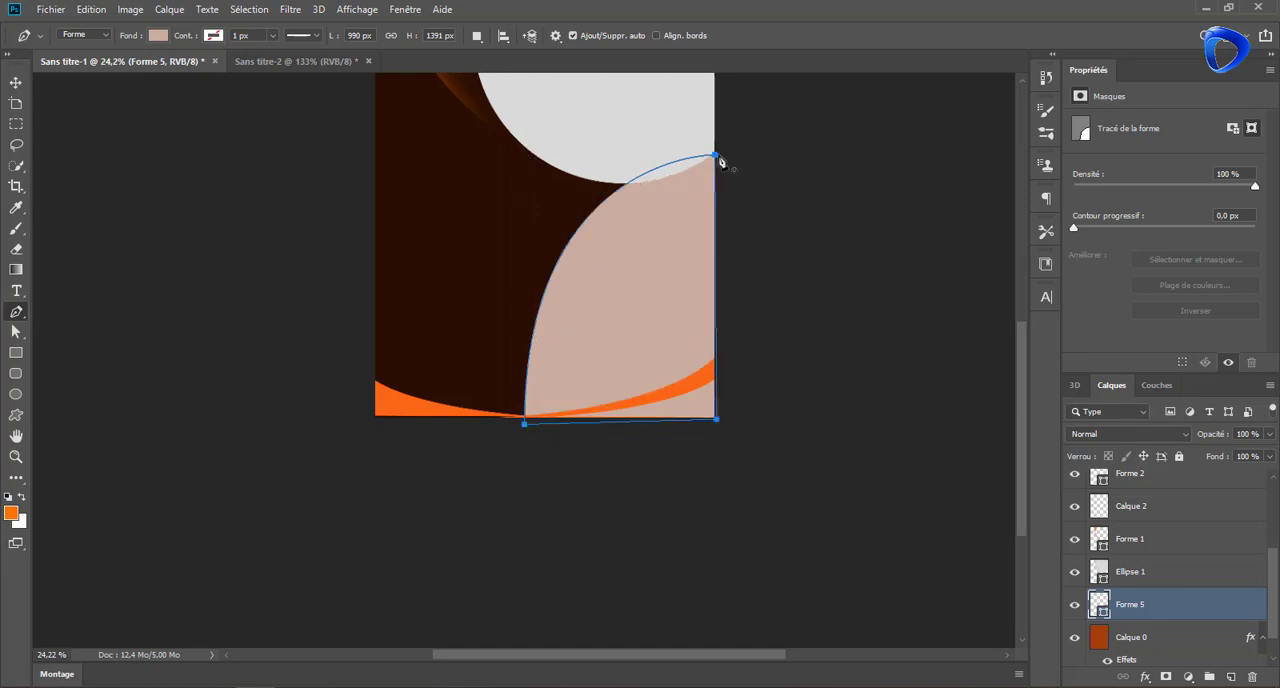
Recolour the new curved shape with the background's dark brown and move its layer to the top of the stack
double_click(1099, 600)
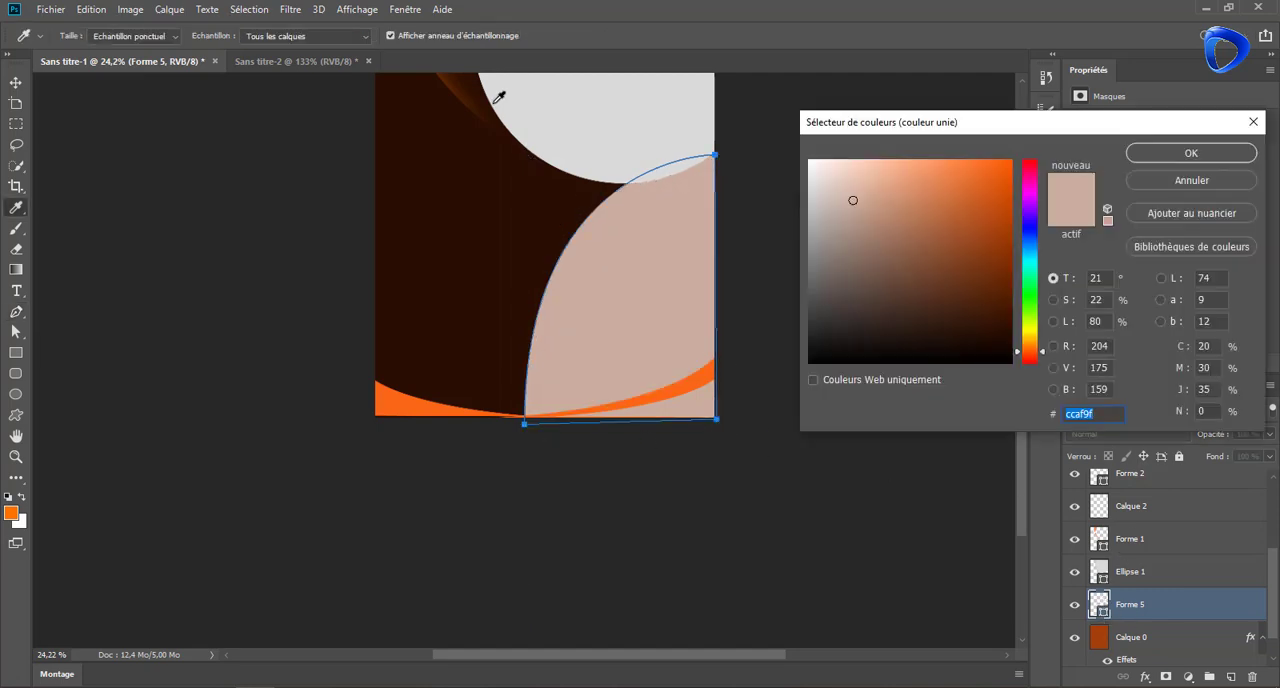
click(566, 208)
click(1180, 155)
drag(1175, 607, 1158, 470)
Set the curved shape layer's fill to 0% and load its outline as a selection
click(1270, 457)
drag(1270, 477, 1188, 478)
ctrl+click(1099, 488)
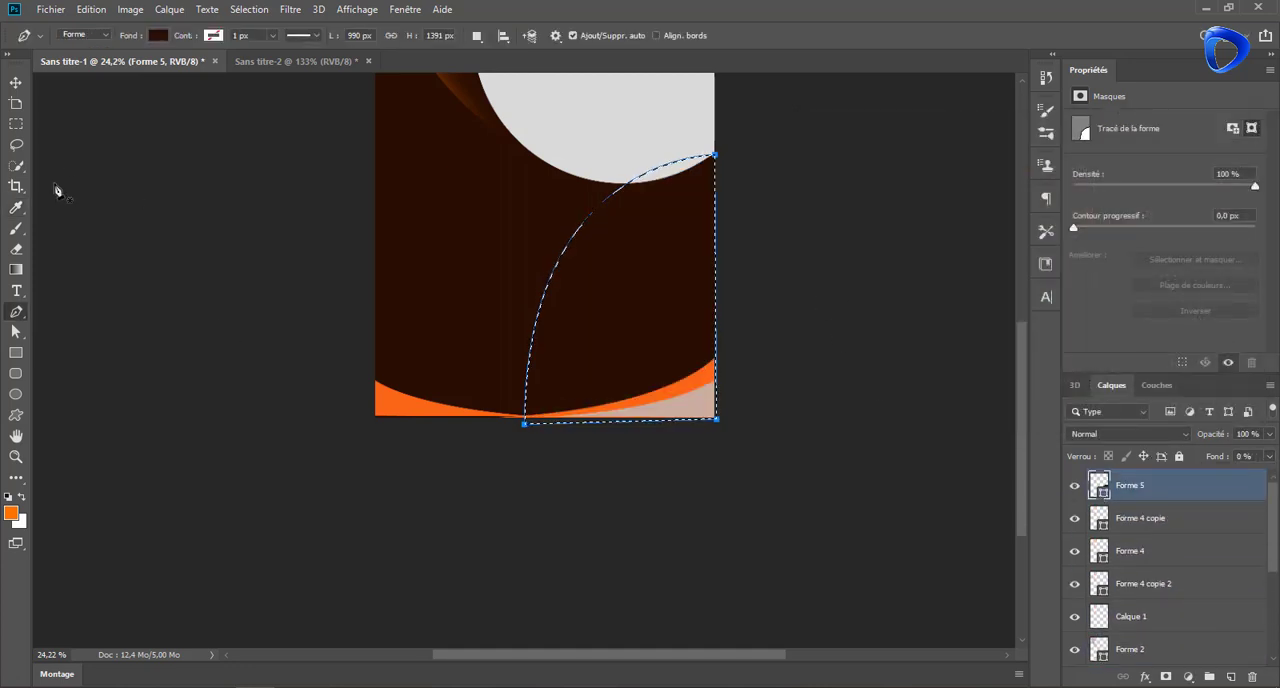
Paint an orange glow along the curved shape's left edge on a new layer and deselect
click(16, 229)
click(1231, 677)
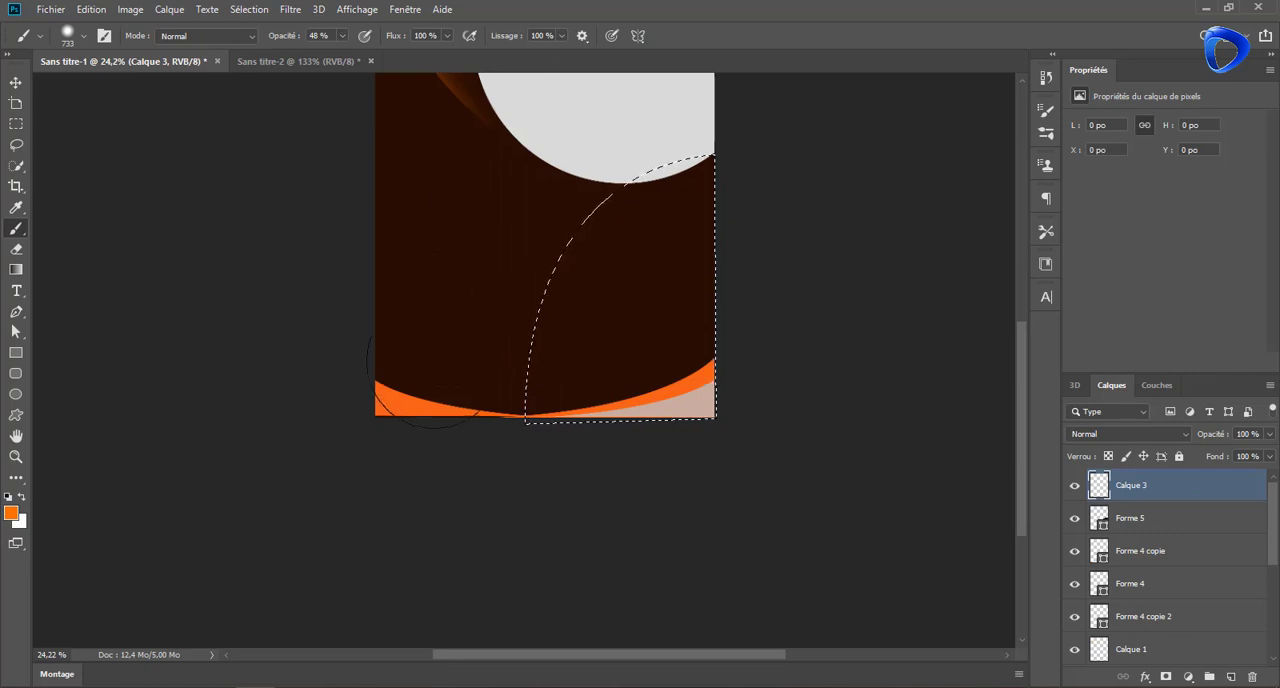
mouse_move(530, 300)
mouse_down()
mouse_move(534, 214)
mouse_move(557, 157)
mouse_up()
mouse_move(451, 447)
mouse_down()
mouse_move(451, 400)
mouse_move(557, 109)
mouse_move(657, 100)
mouse_up()
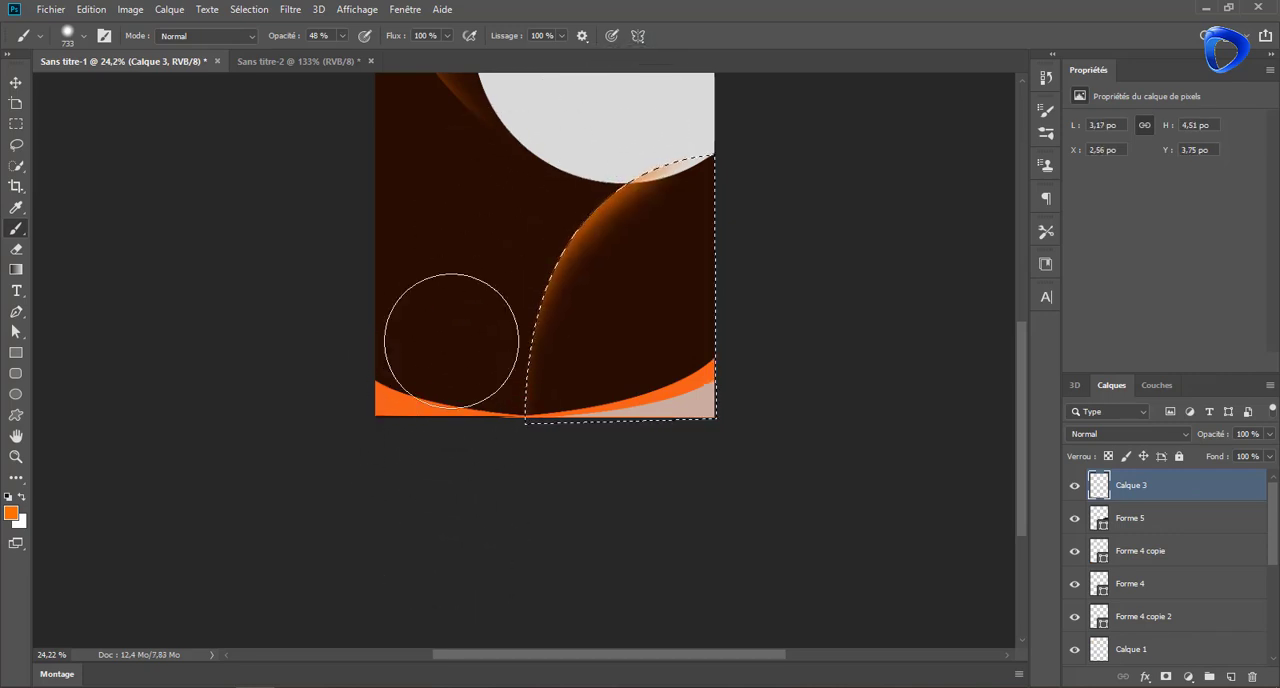
key(ctrl+d)
Move the curved shape and its glow layer beneath the circle, just above the background layer
drag(1158, 499, 1140, 588)
shift+click(1151, 494)
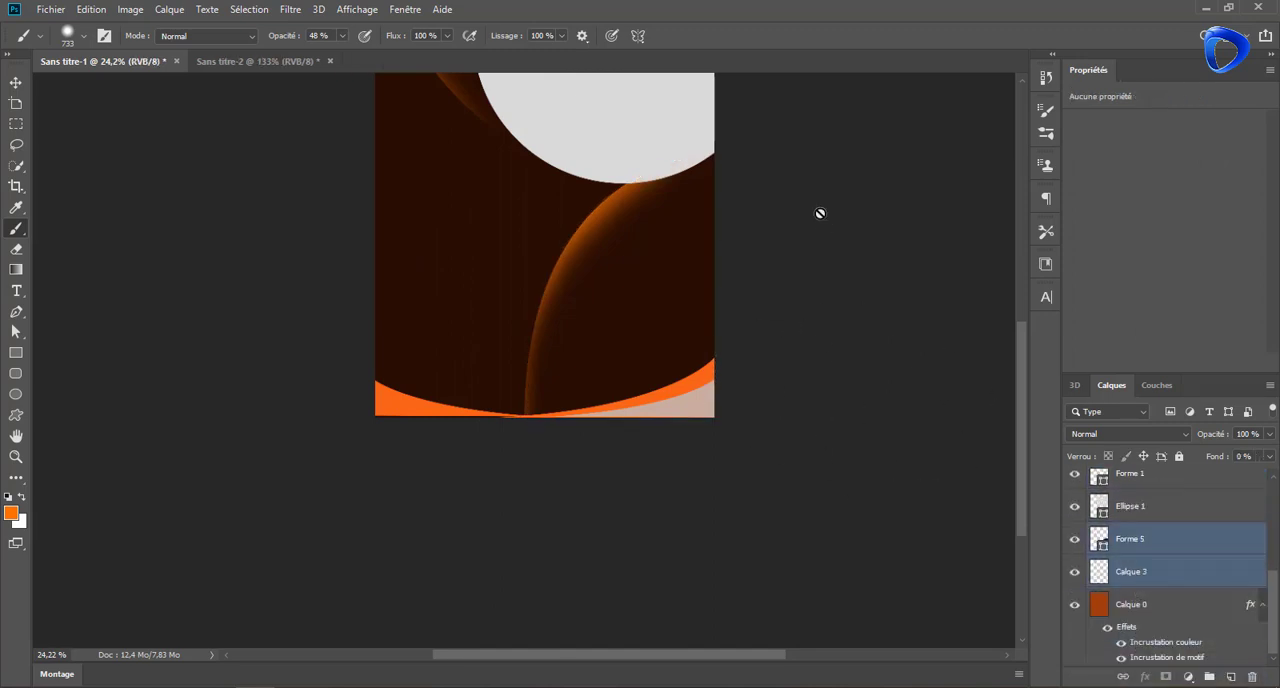
click(16, 83)
scroll(651, 194, up, 3)
Set the grey circle's fill to 0%, load its outline as a selection, and add a new layer above it for brushing
click(1108, 510)
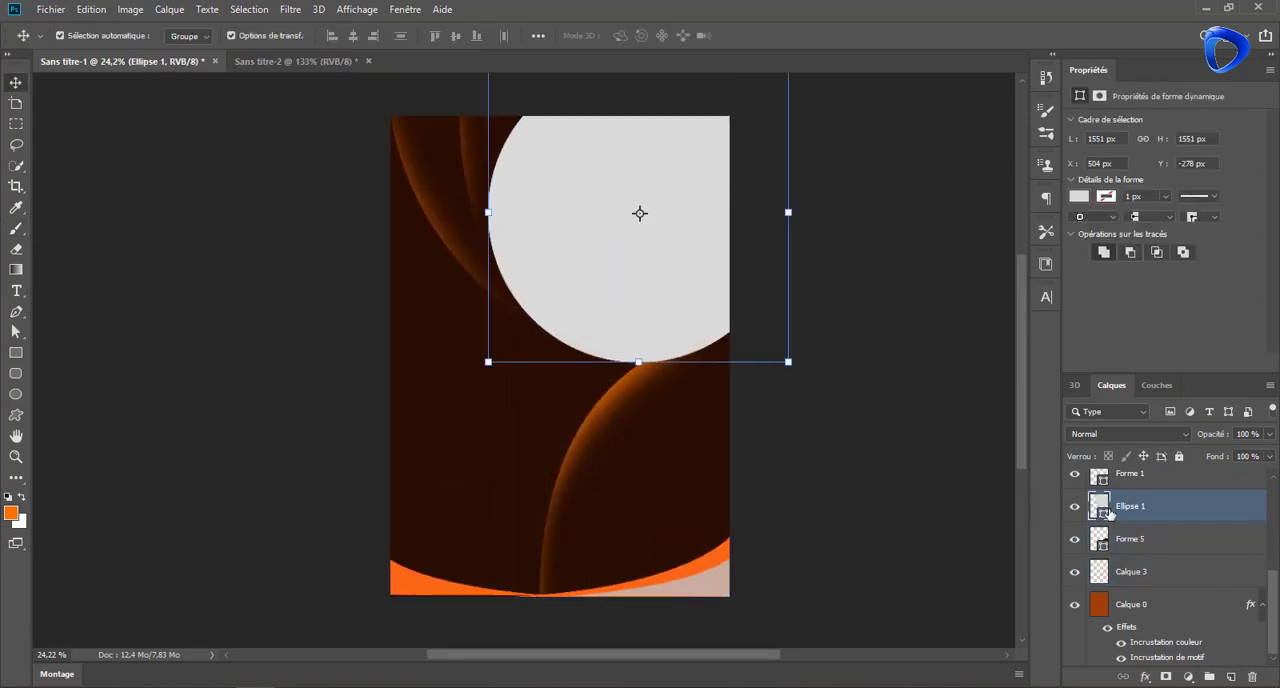
drag(1260, 476, 1186, 478)
ctrl+click(1100, 507)
click(16, 230)
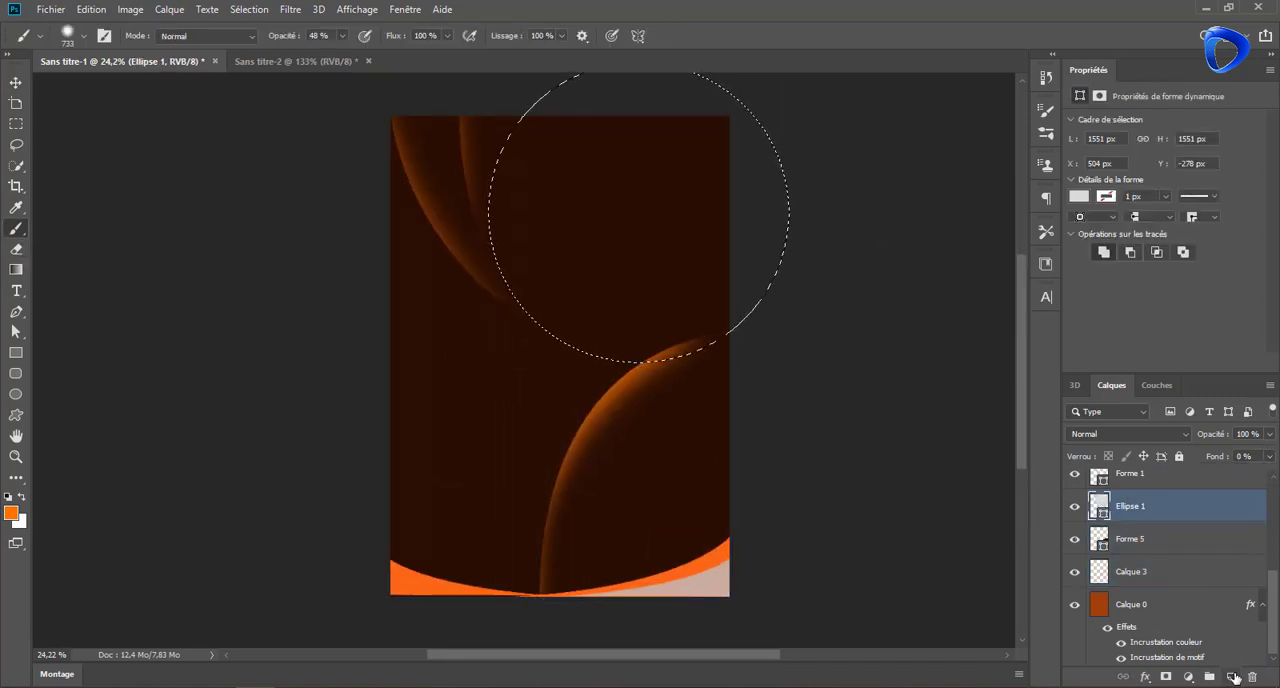
click(1231, 677)
click(446, 300)
click(446, 300)
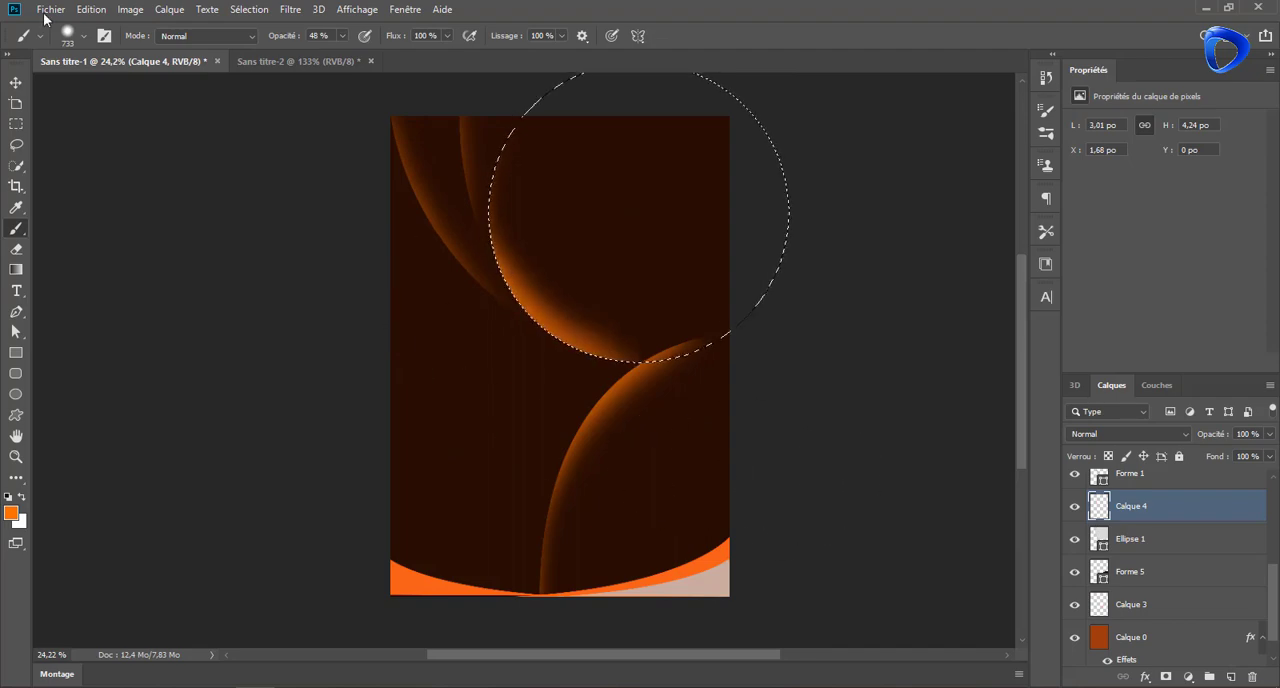
click(91, 10)
click(130, 28)
click(91, 10)
click(130, 28)
mouse_move(425, 110)
mouse_down()
mouse_move(417, 202)
mouse_move(475, 391)
mouse_up()
click(100, 12)
click(120, 28)
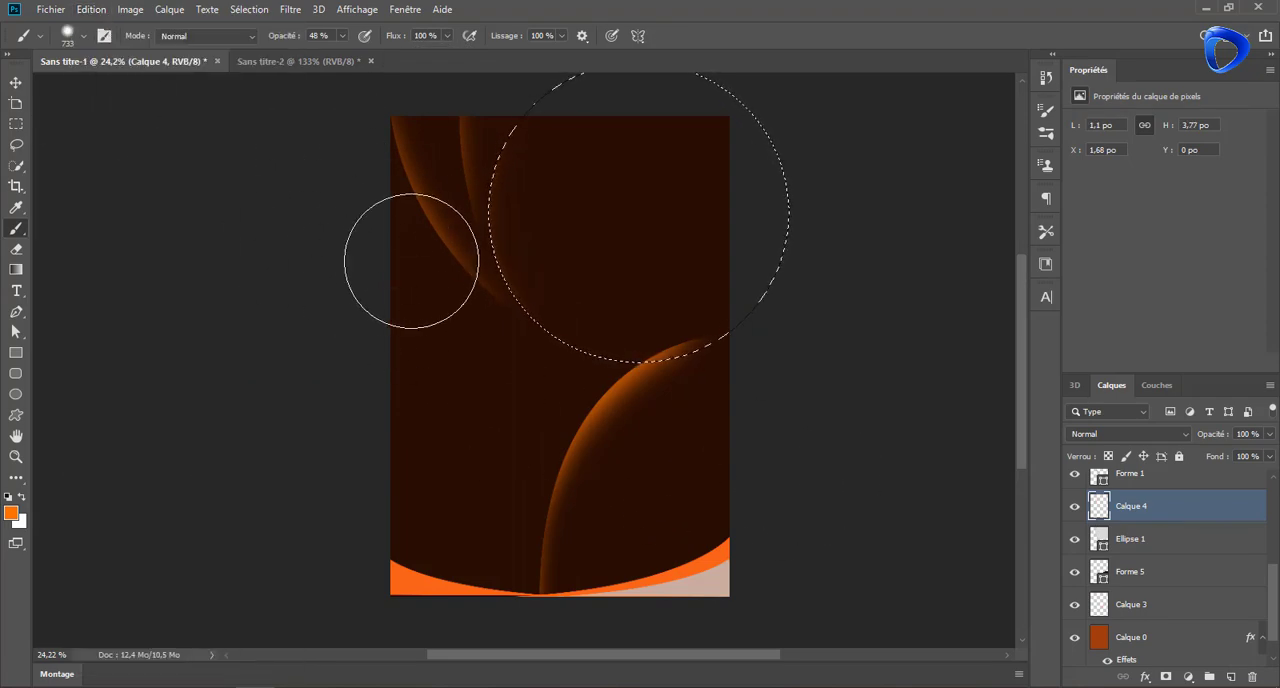
Paint a soft orange glow inside the circle's left and lower edge with a 1295 px brush at 38% opacity and 64% flow
drag(412, 253, 487, 287)
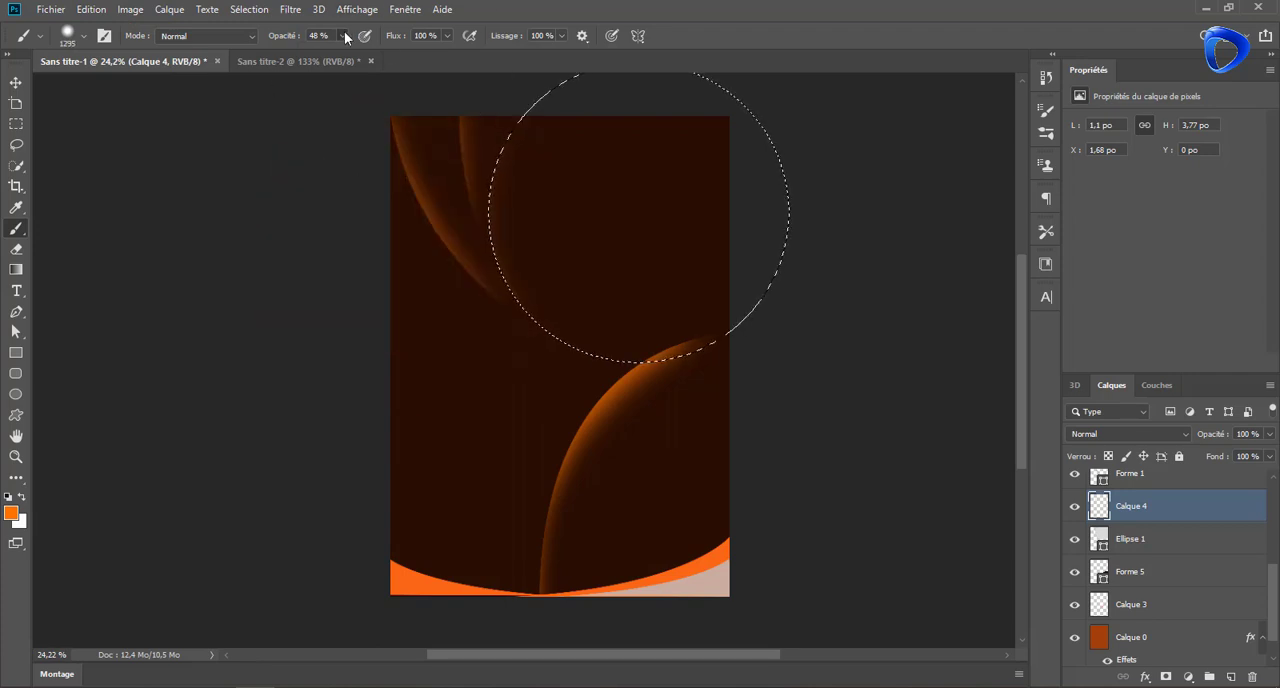
drag(343, 36, 336, 54)
drag(447, 36, 422, 54)
scroll(482, 191, down, 4)
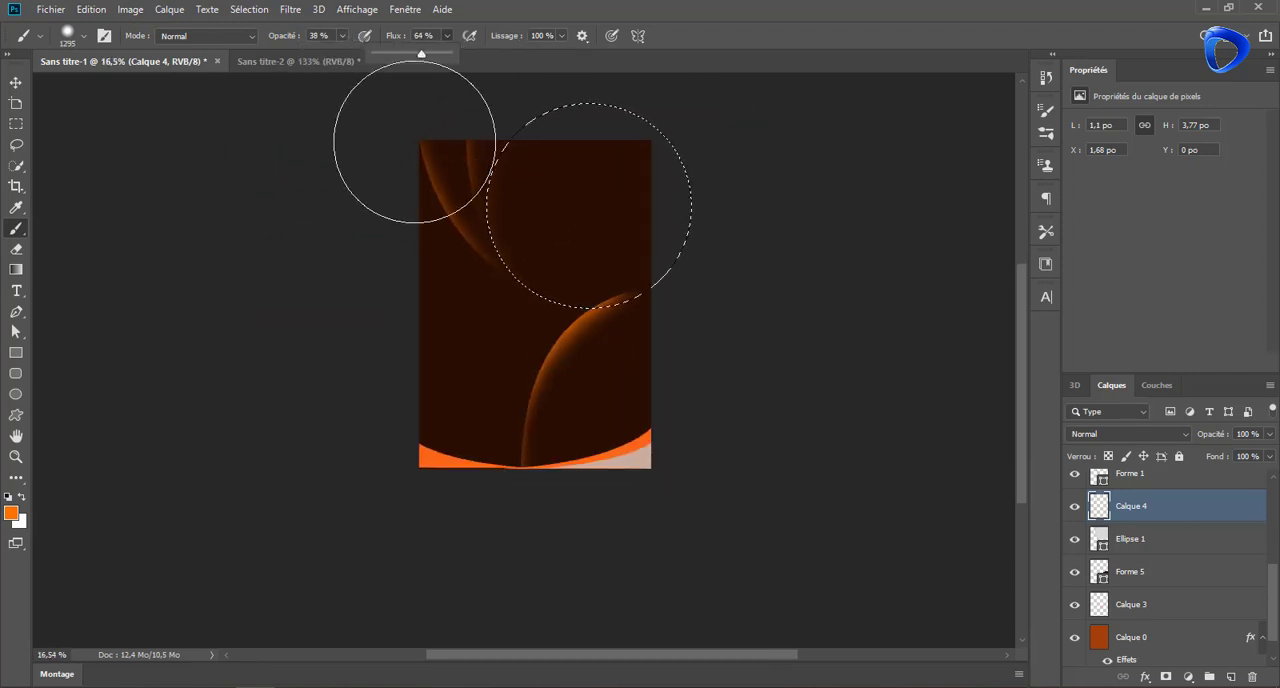
mouse_move(414, 143)
mouse_down()
mouse_move(432, 287)
mouse_move(536, 396)
mouse_move(577, 398)
mouse_move(485, 354)
mouse_move(492, 369)
mouse_move(606, 413)
mouse_move(684, 394)
mouse_move(480, 342)
mouse_move(412, 251)
mouse_move(423, 137)
mouse_up()
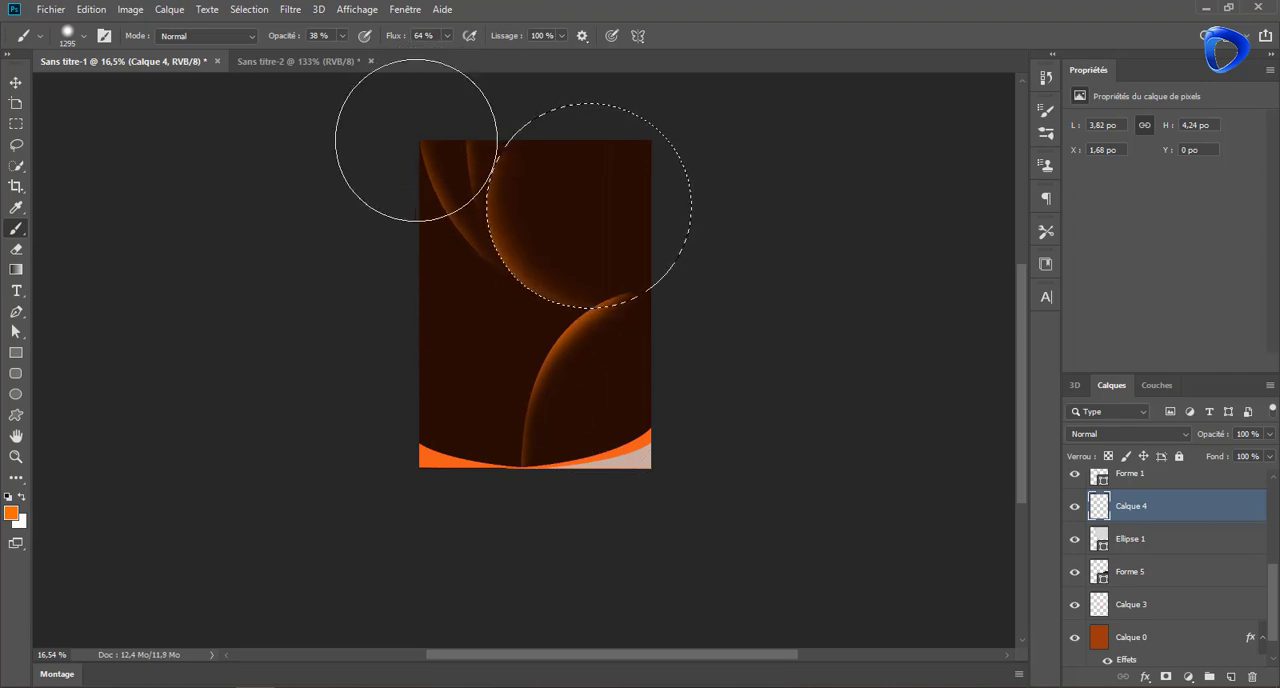
Reduce the circle glow layer's opacity to 64% and clear the selection
drag(1270, 434, 1241, 453)
key(ctrl+d)
scroll(655, 311, up, 2)
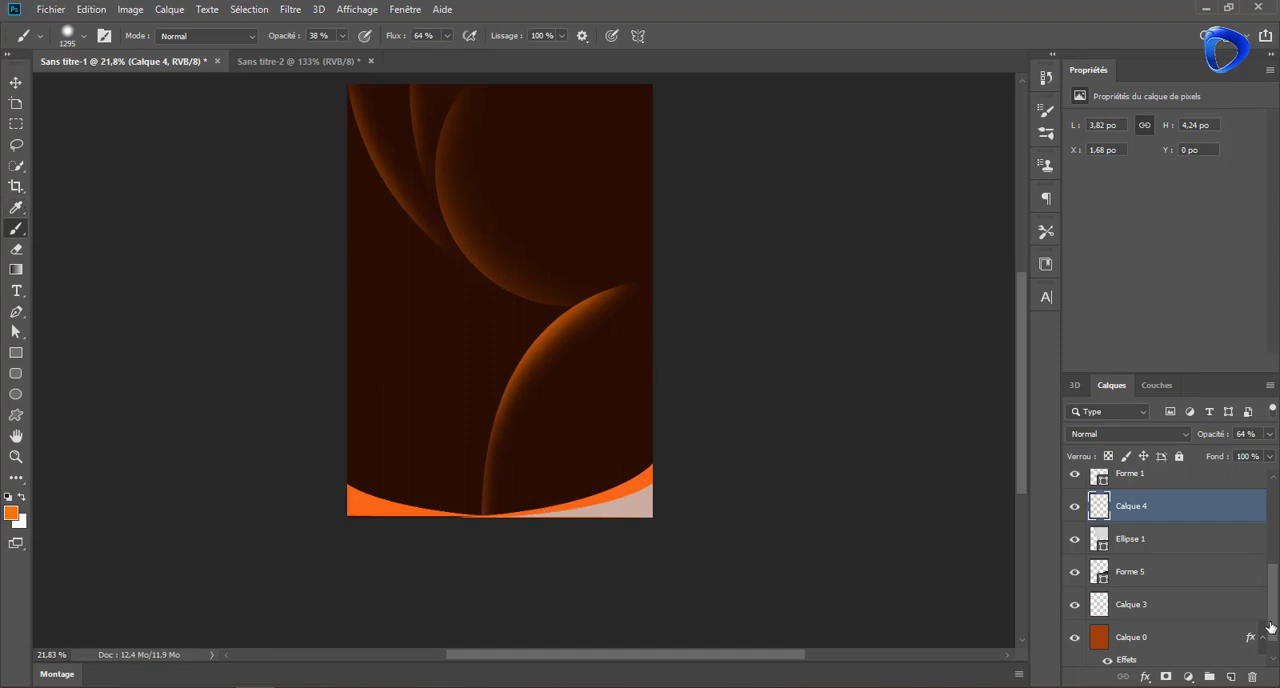
Paint a large soft white spot over the lower curve on a new topmost layer, with brush opacity and flow at 100%
click(1234, 678)
drag(1195, 518, 1167, 482)
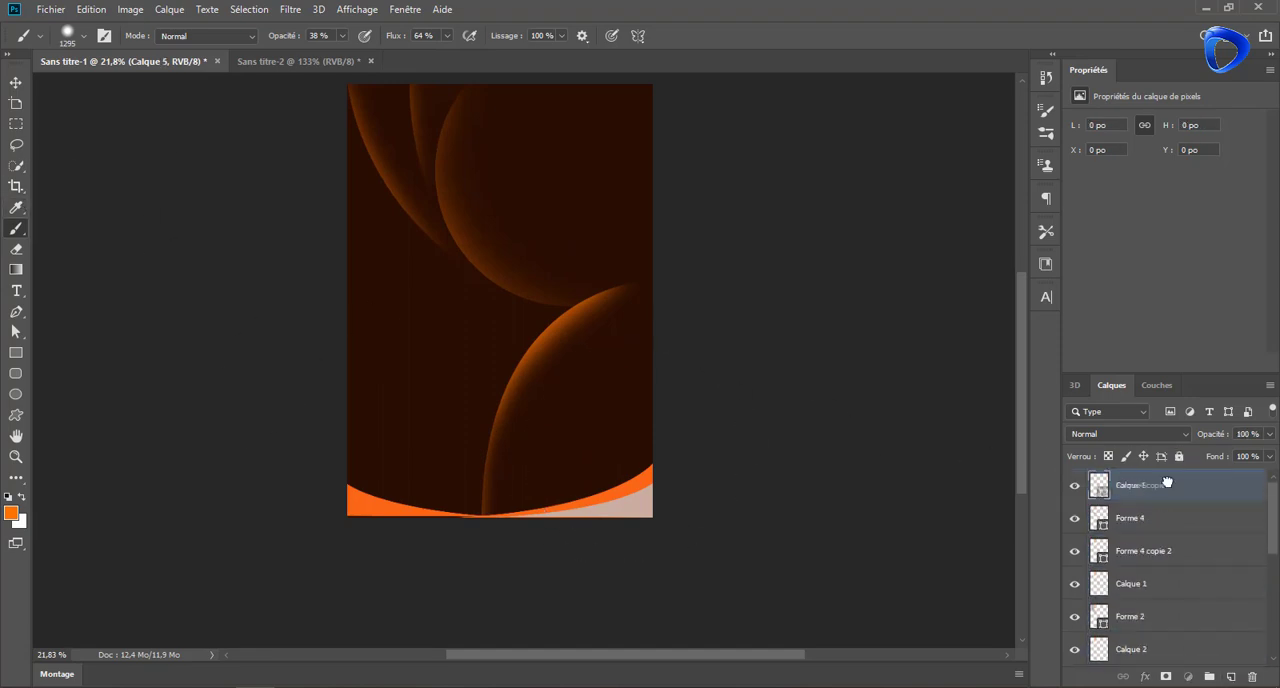
click(24, 499)
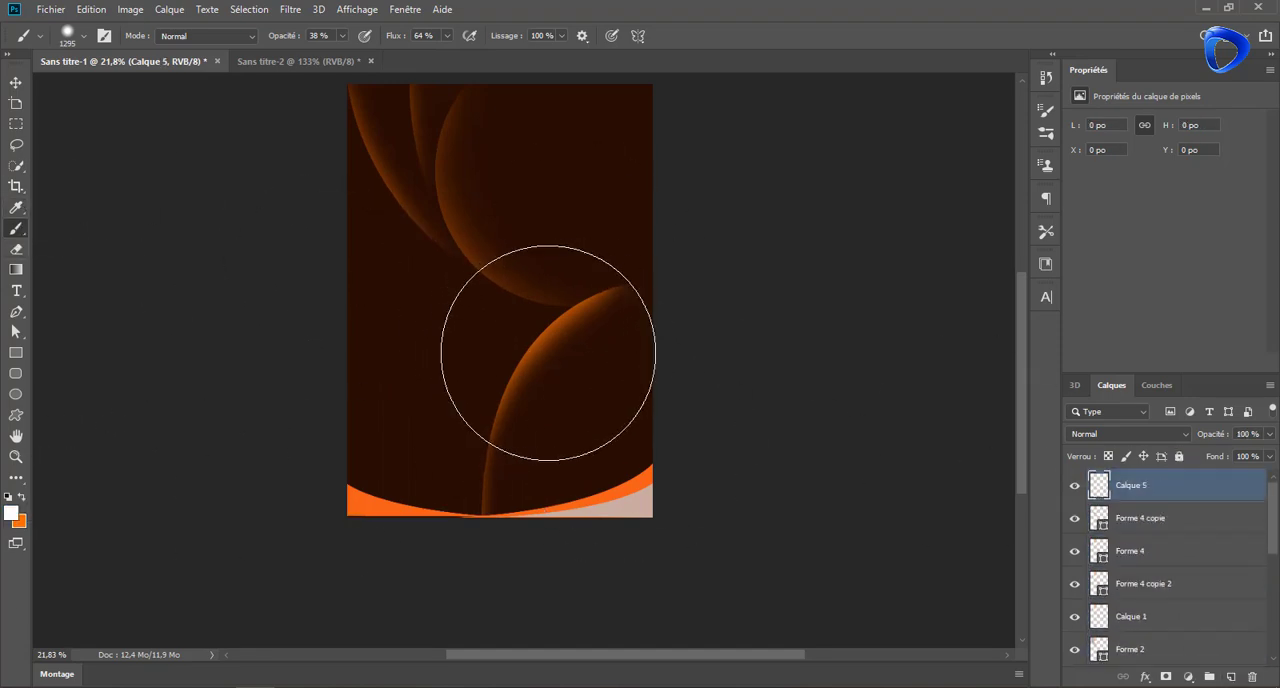
drag(342, 36, 411, 63)
mouse_move(448, 36)
mouse_down()
mouse_move(457, 57)
mouse_move(492, 65)
mouse_up()
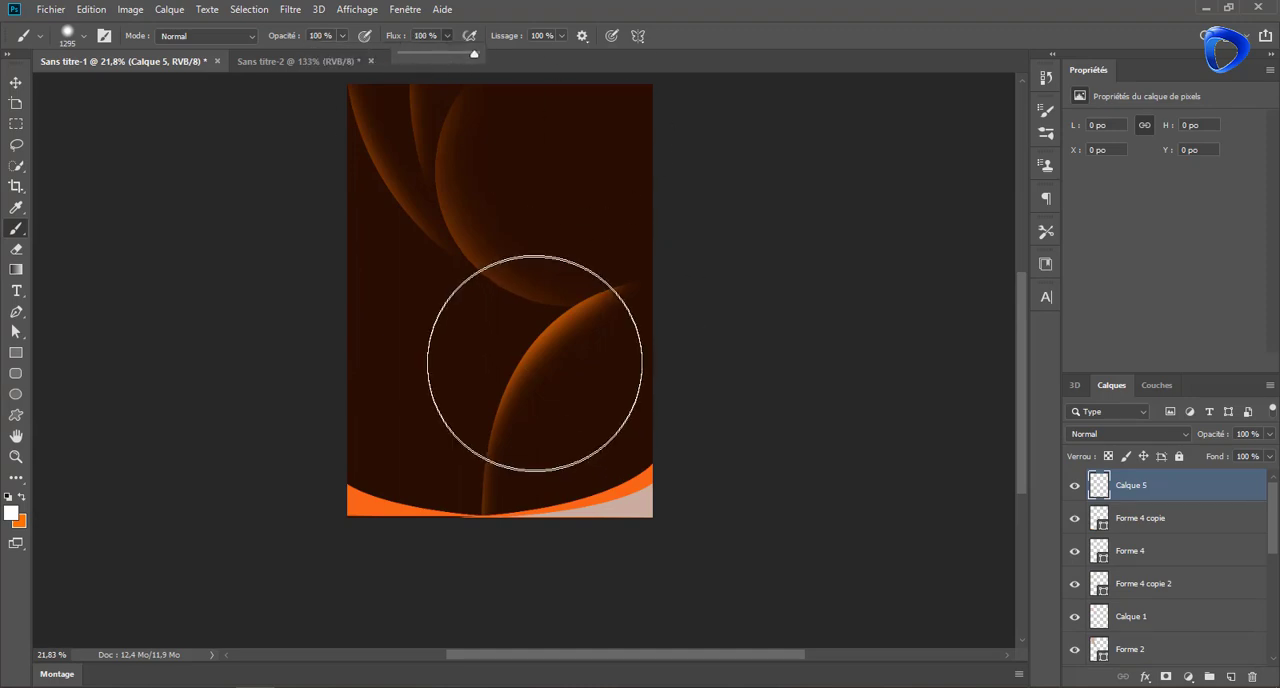
click(532, 361)
click(531, 358)
Squash, rotate and shrink the white spot into a diagonal streak about 1.58 by 1.78 in, placed on the lower curve's glowing edge
key(v)
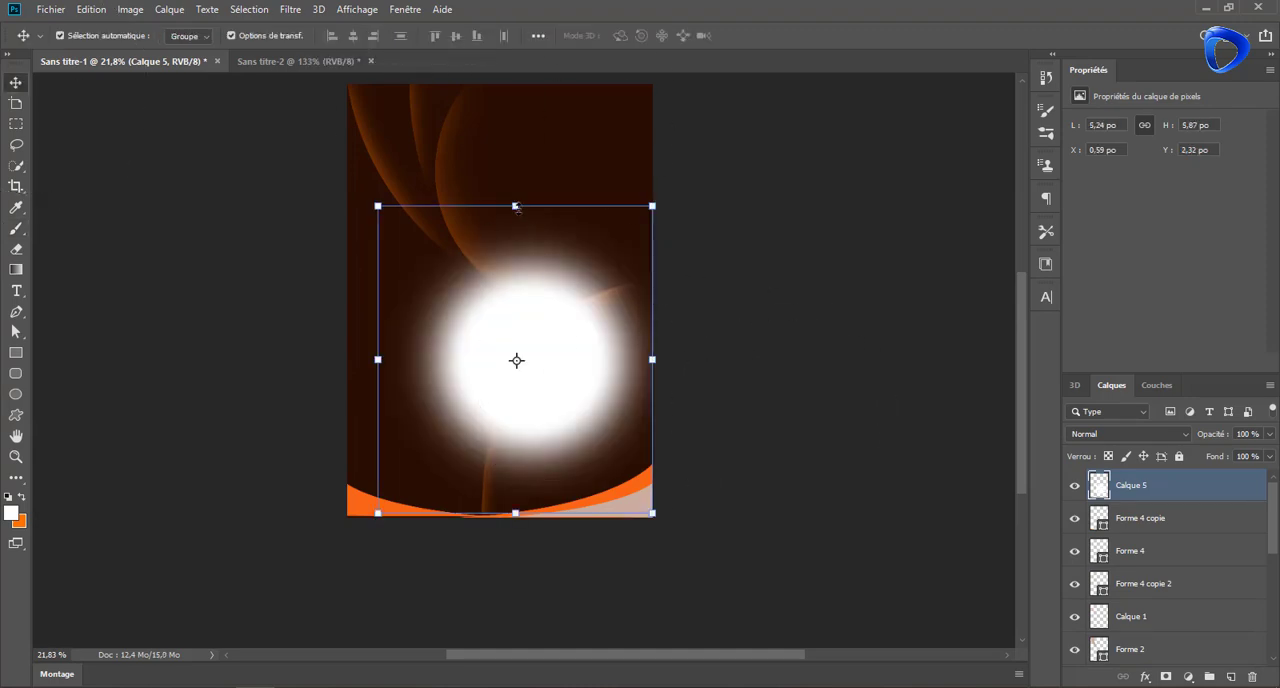
drag(515, 206, 491, 463)
drag(580, 481, 582, 320)
drag(672, 299, 575, 213)
drag(554, 284, 570, 294)
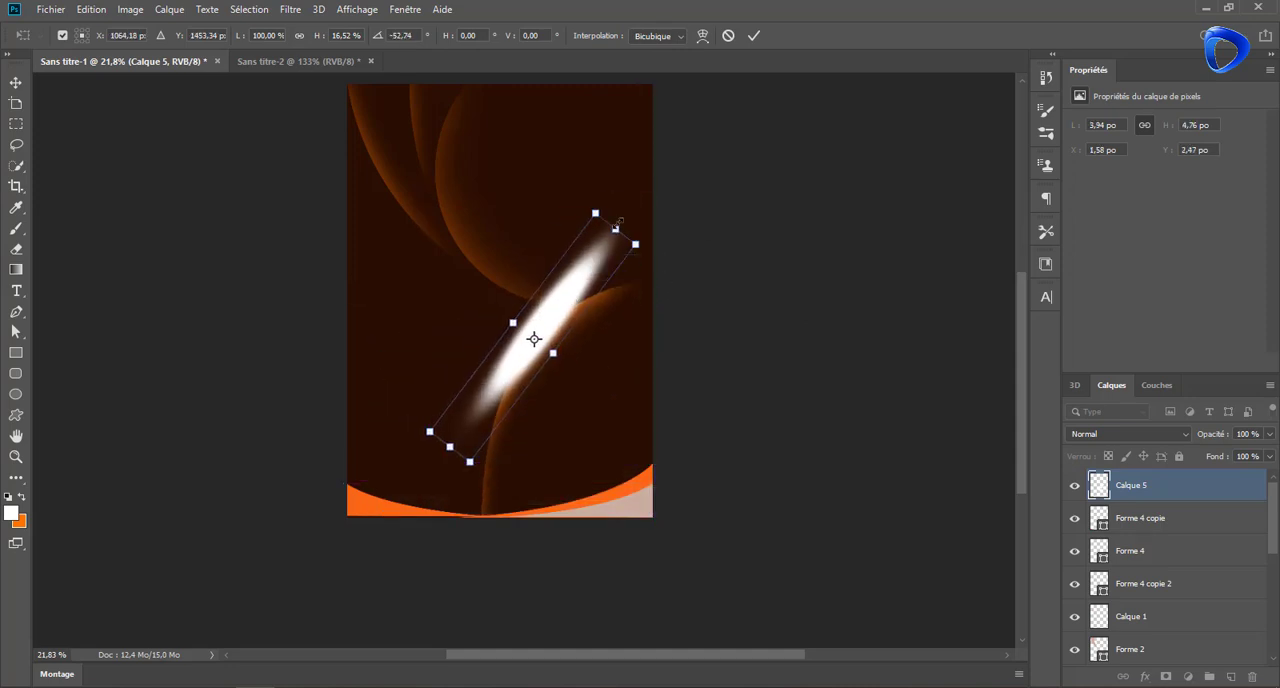
drag(616, 229, 544, 325)
drag(519, 367, 561, 331)
click(754, 37)
Set the white streak layer's blend mode to Incrustation and apply a Gaussian blur with a radius of about 52 pixels
click(1128, 434)
click(1135, 484)
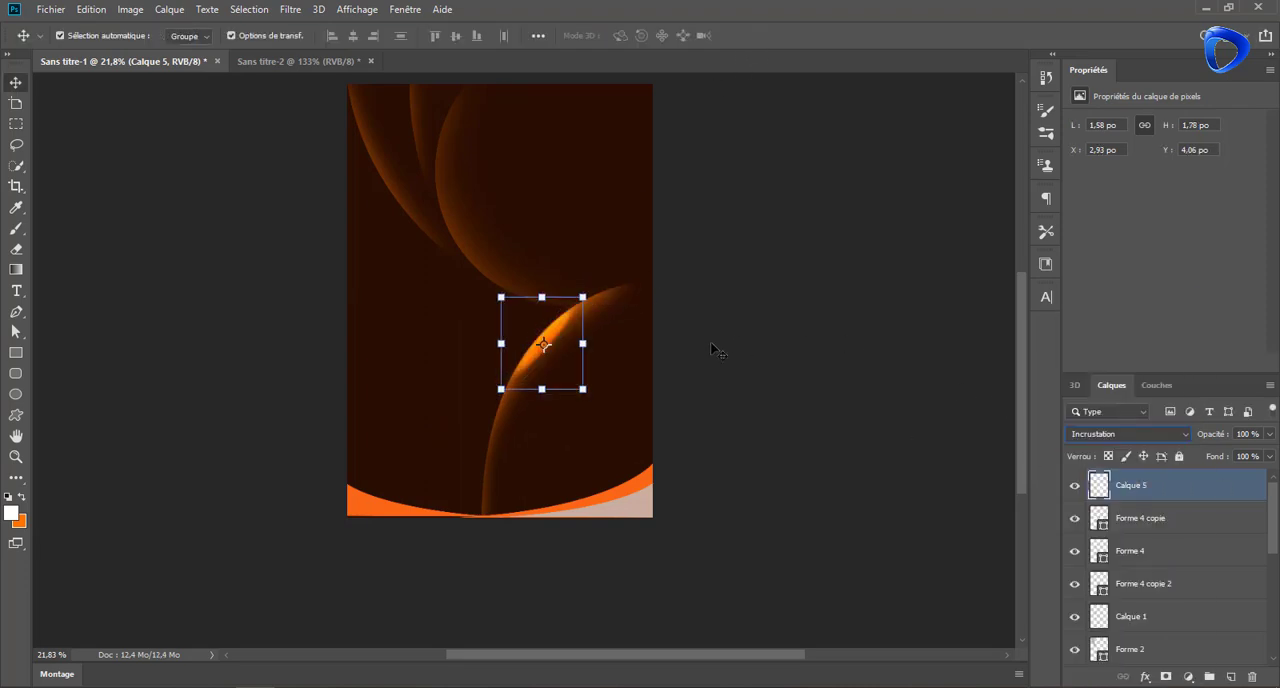
click(293, 13)
mouse_move(390, 234)
click(548, 313)
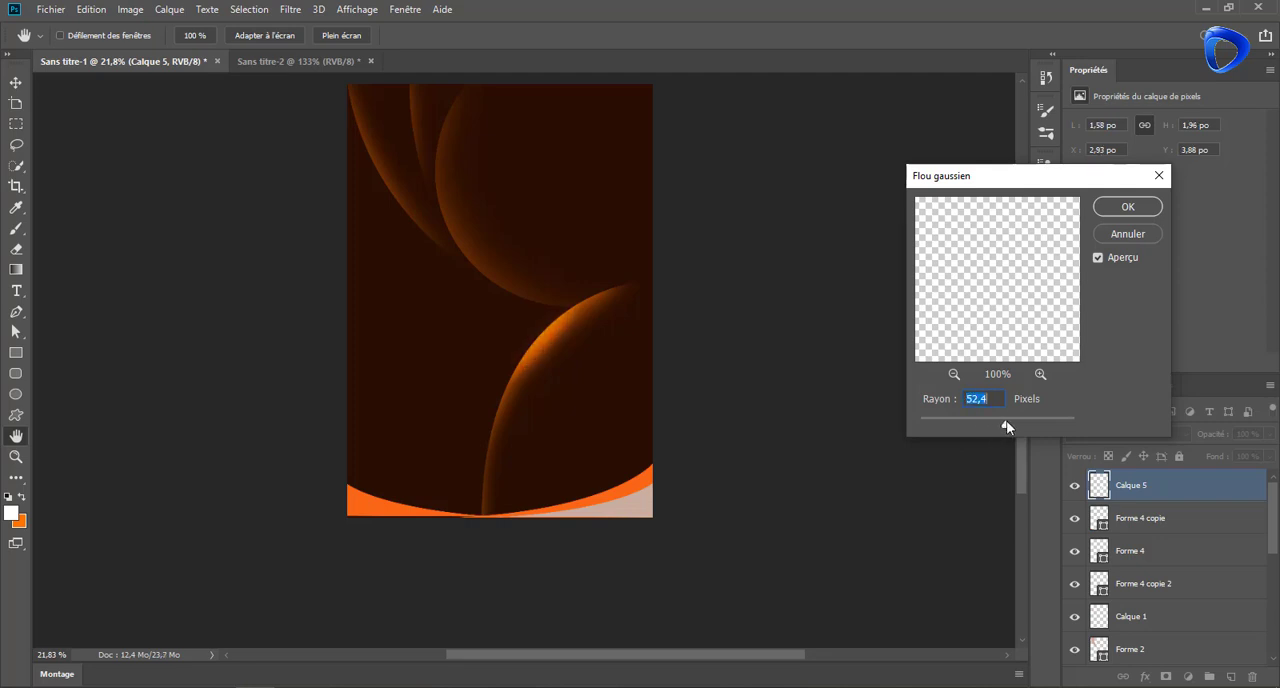
click(1127, 206)
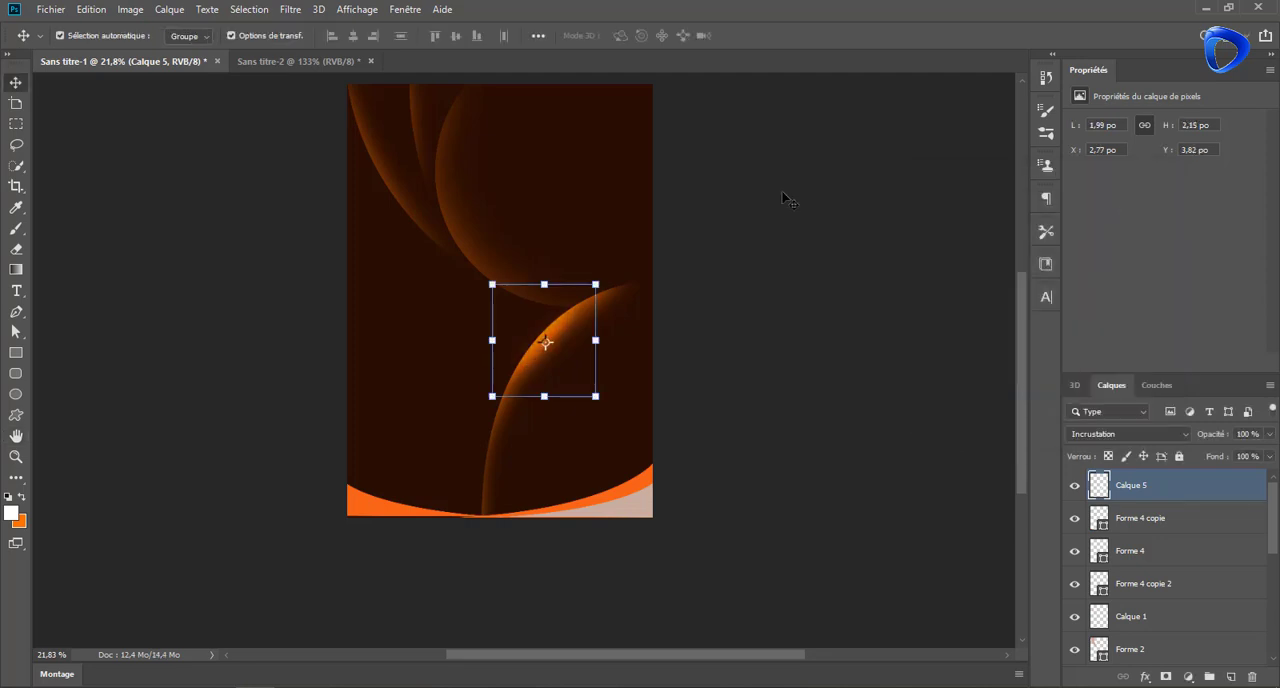
drag(557, 328, 512, 273)
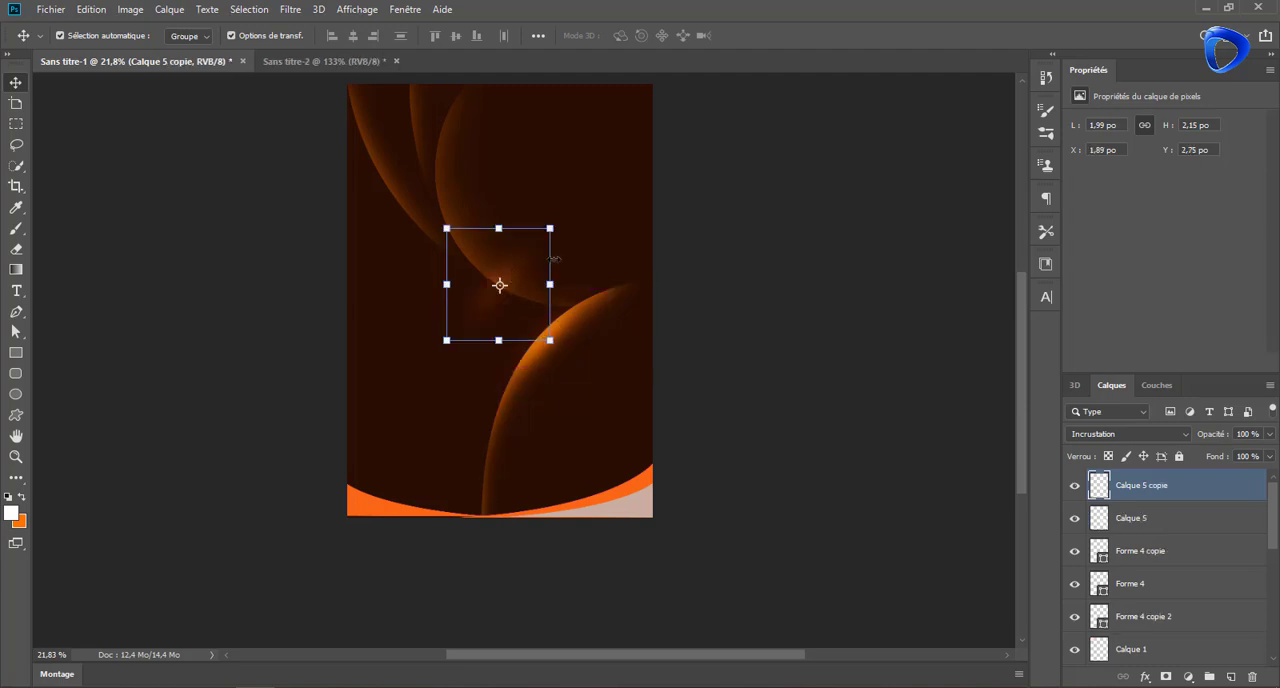
drag(565, 228, 555, 211)
key(Escape)
key(Delete)
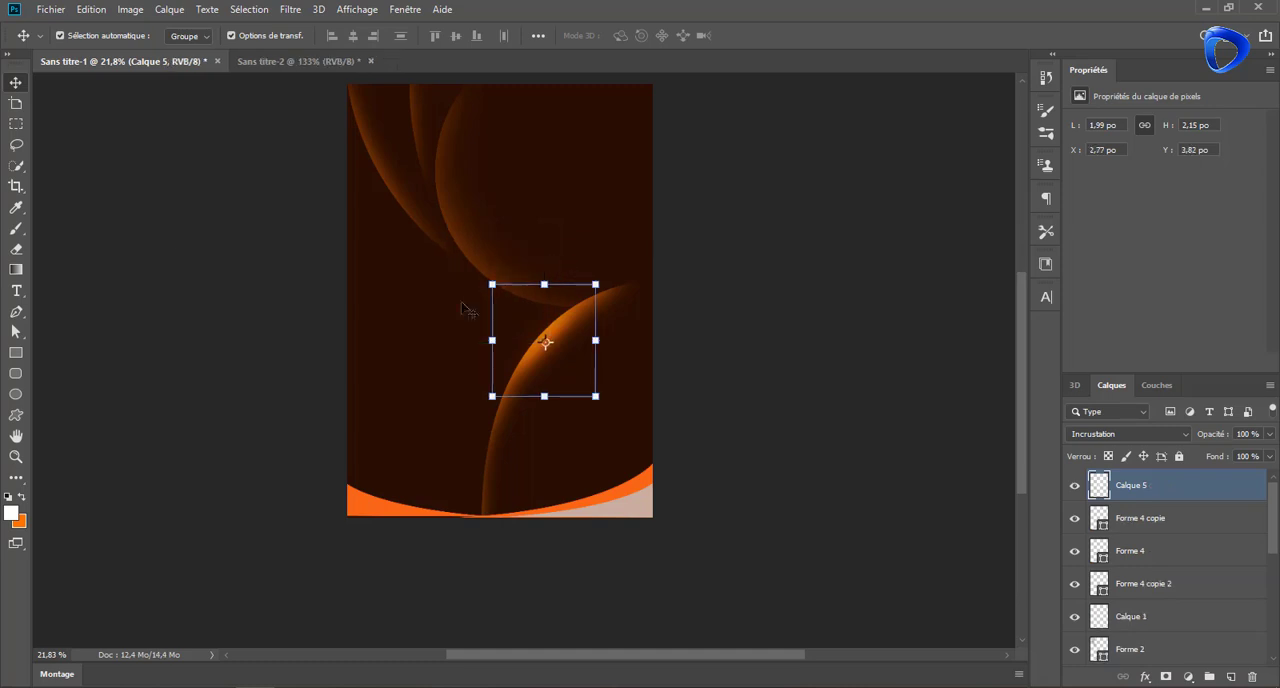
Reduce the brush size to about 223 px
key(b)
drag(581, 387, 492, 387)
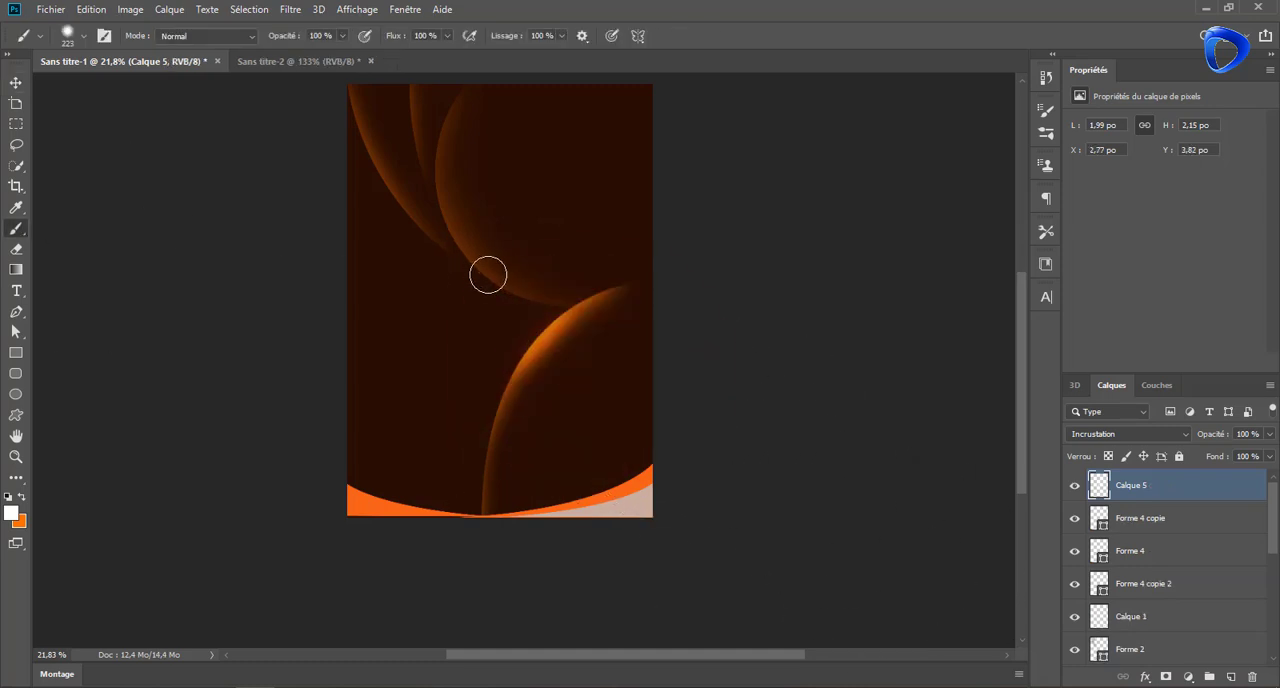
key(alt+e)
key(Return)
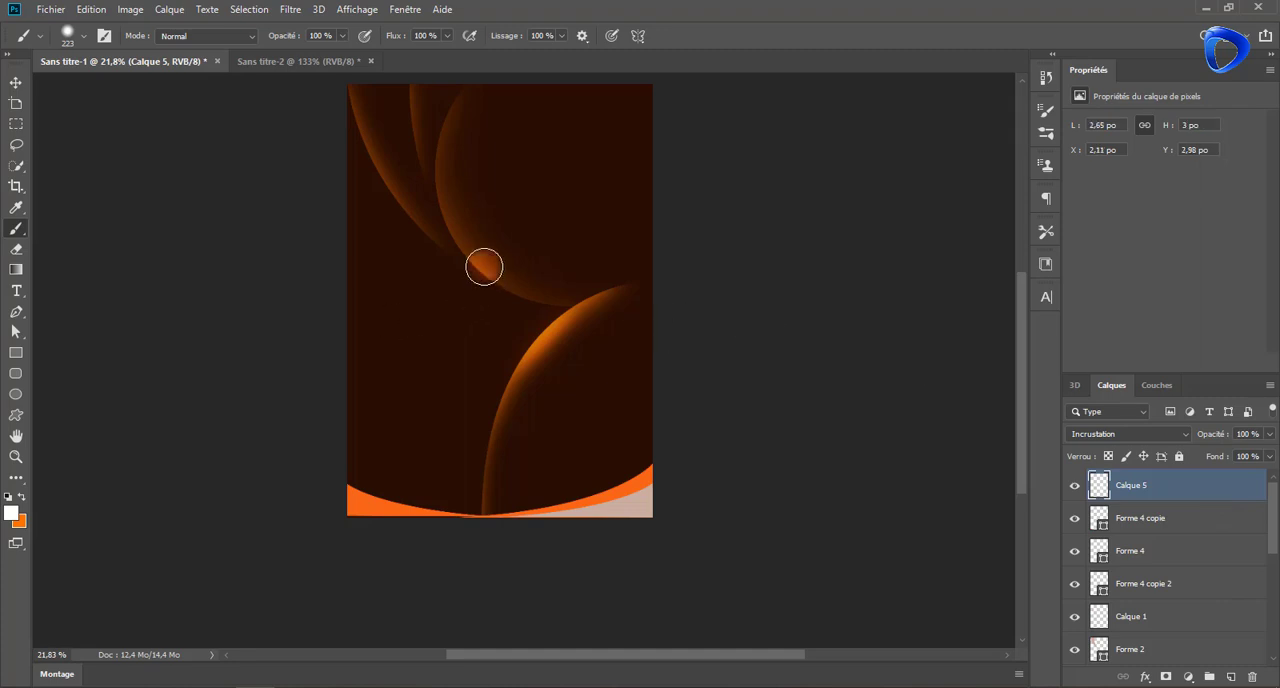
click(16, 83)
click(91, 9)
click(108, 28)
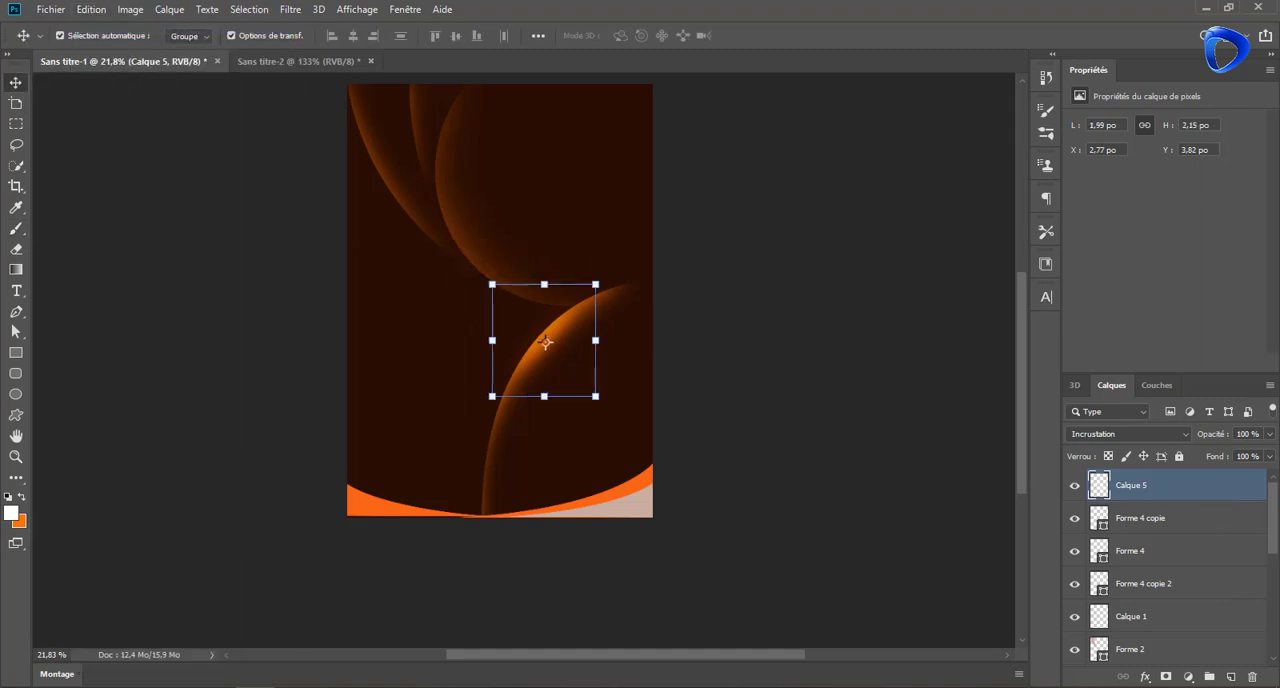
Paint a small white spot on the circle's lower-left edge on a new layer
click(1231, 677)
key(b)
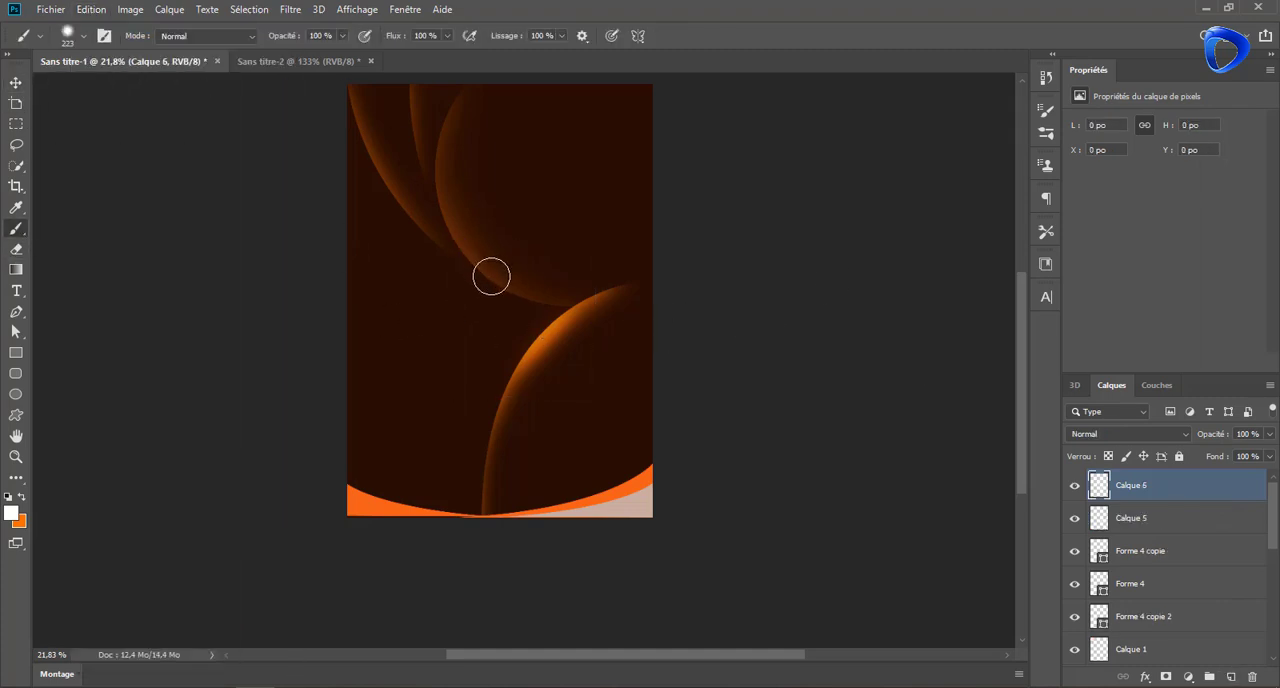
click(491, 276)
Transform the small white spot into a thin streak rotated about -51° and place it along the circle's lower-left edge
key(ctrl+t)
mouse_move(488, 246)
mouse_down()
mouse_move(488, 209)
mouse_move(511, 256)
mouse_move(483, 256)
mouse_up()
drag(503, 195, 441, 193)
drag(463, 248, 488, 272)
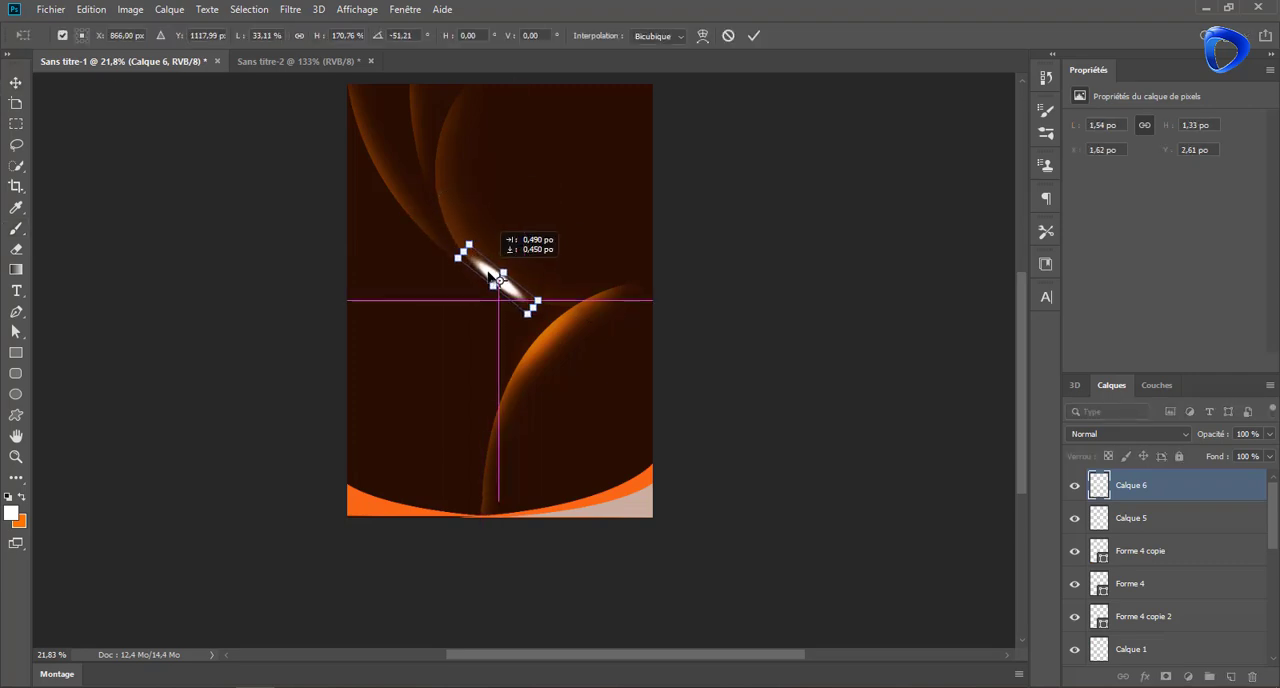
click(754, 35)
Set the small white streak's blend mode to Incrustation and soften it with a Gaussian blur
click(1128, 433)
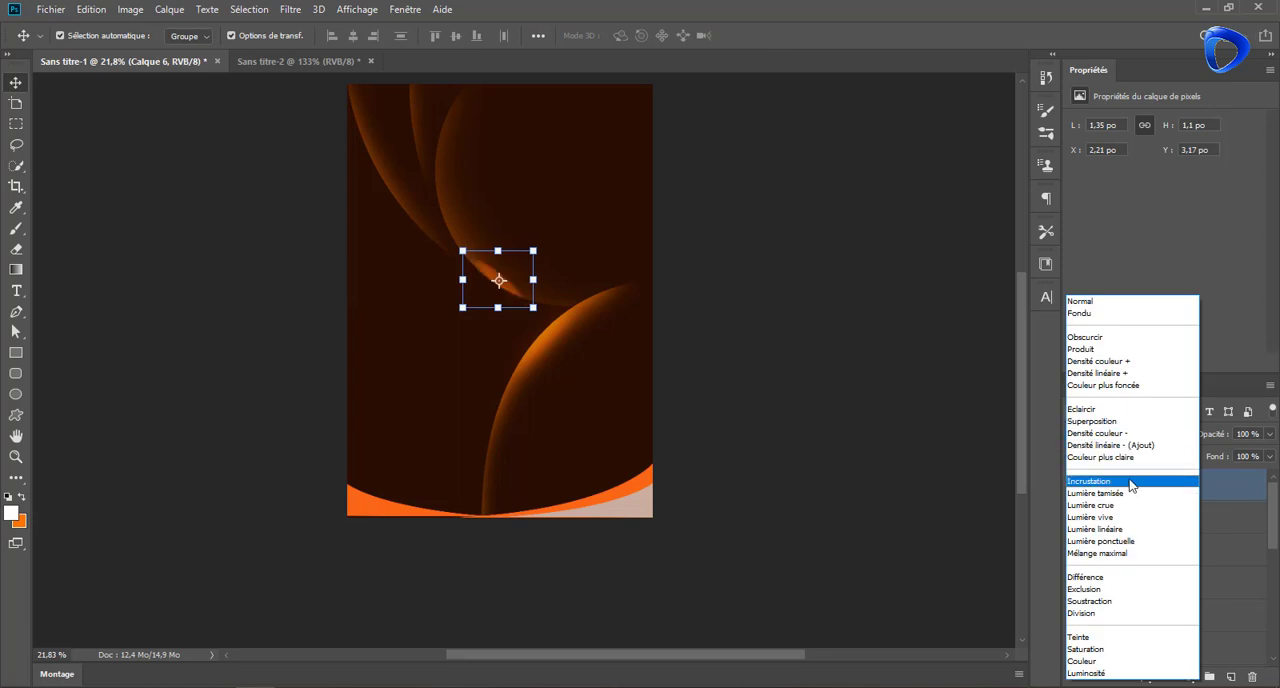
click(1131, 486)
click(290, 9)
click(540, 340)
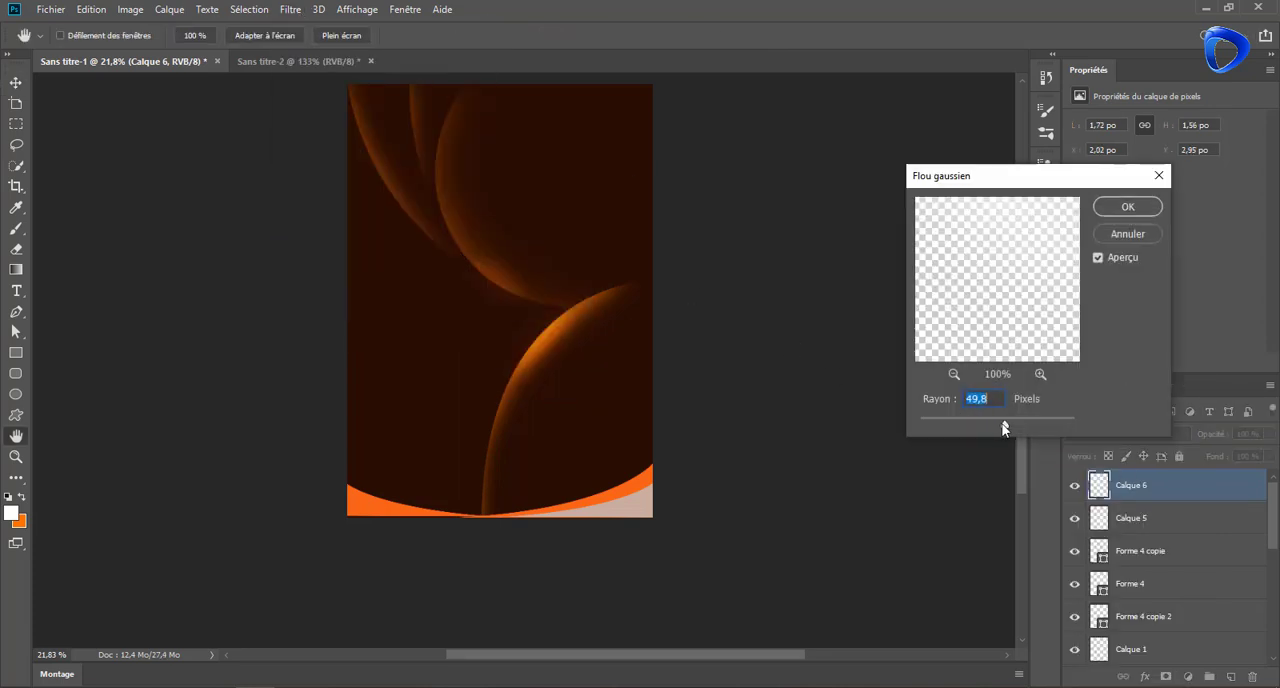
drag(993, 427, 998, 427)
click(1142, 208)
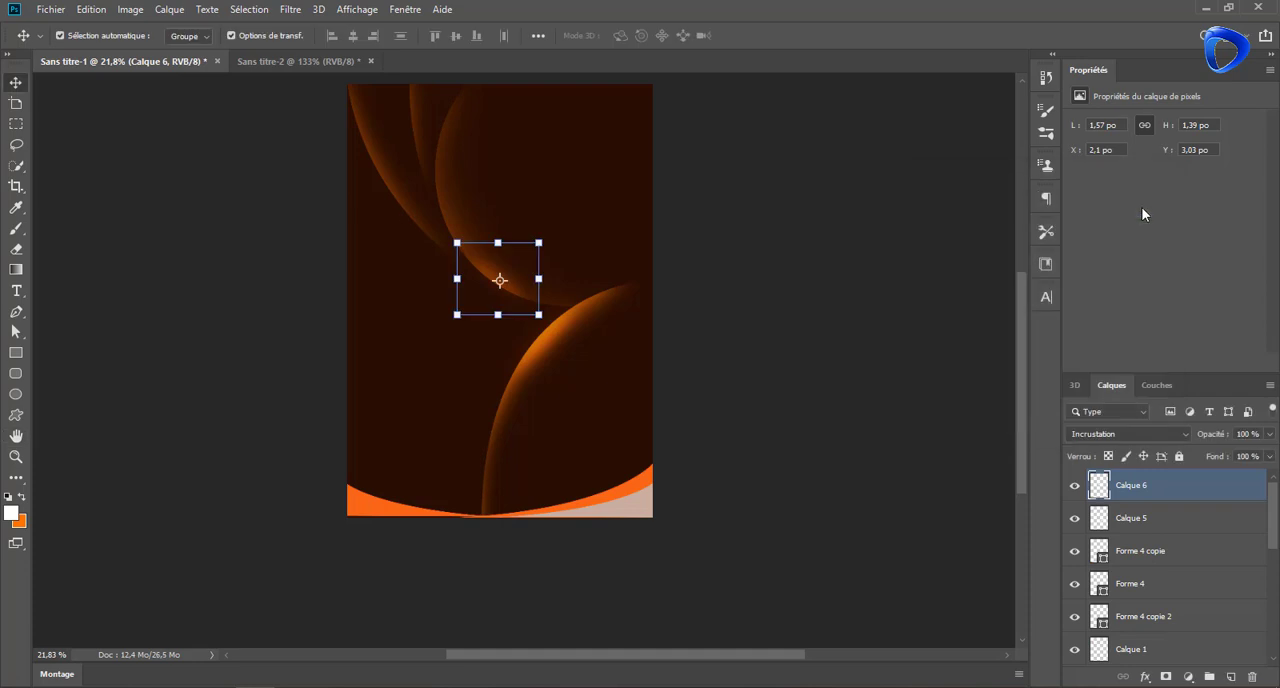
Draw a thin white sliver about 329 by 545 px along the leftmost band's edge and set its blend mode to Incrustation
click(16, 310)
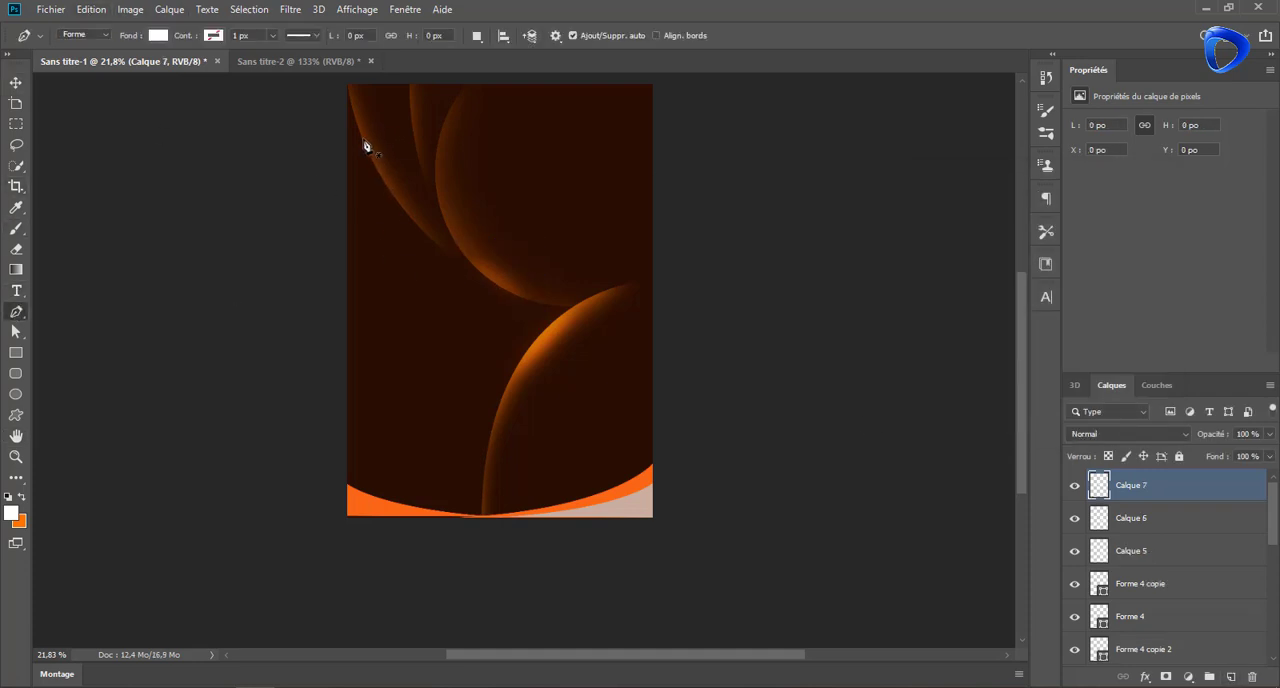
click(362, 133)
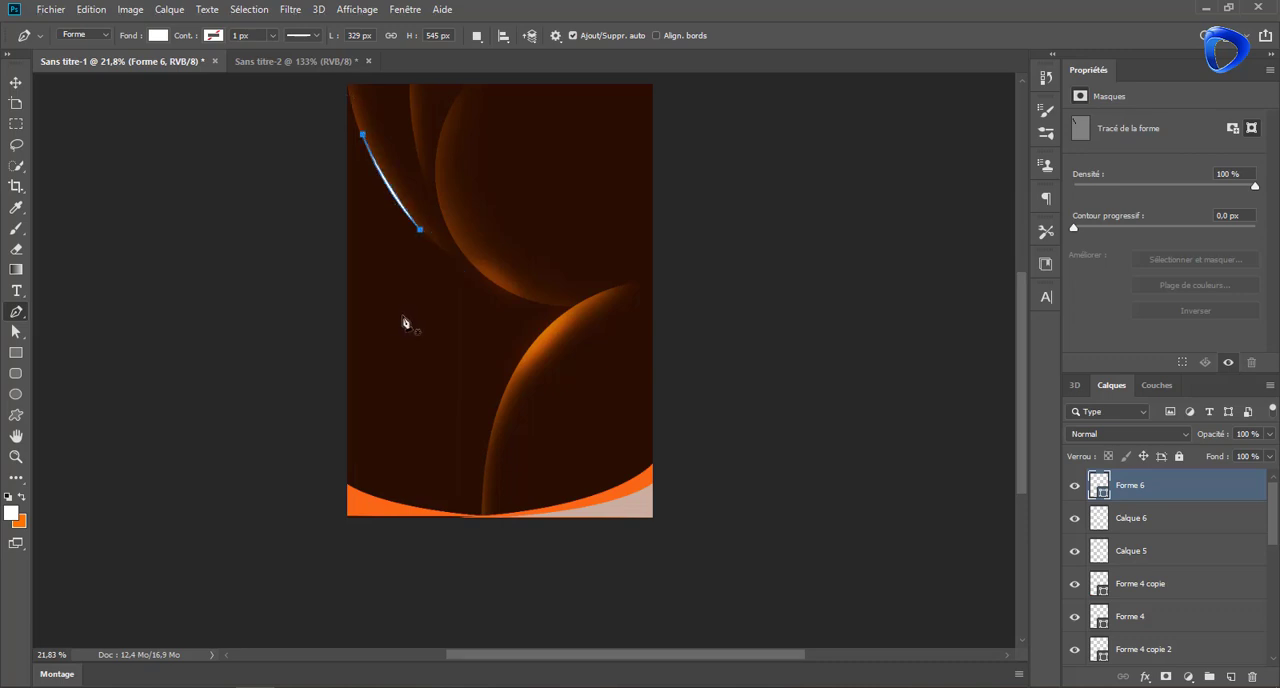
click(1186, 437)
click(1116, 481)
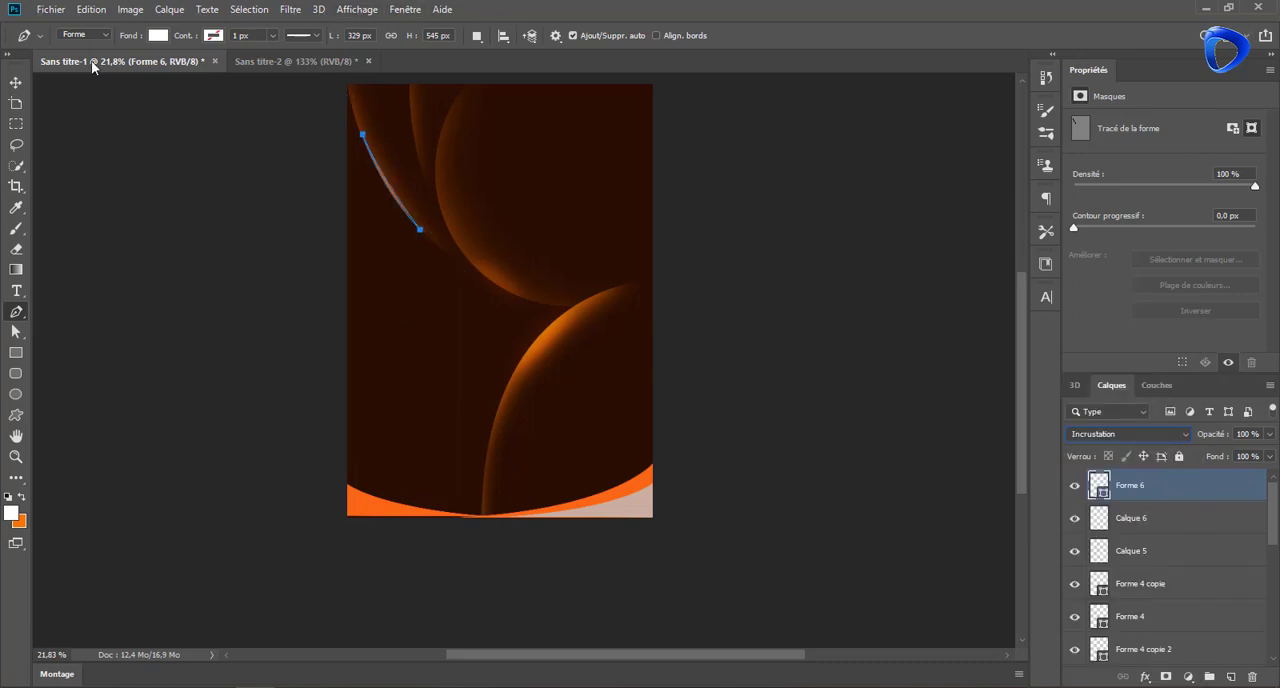
click(16, 83)
click(206, 155)
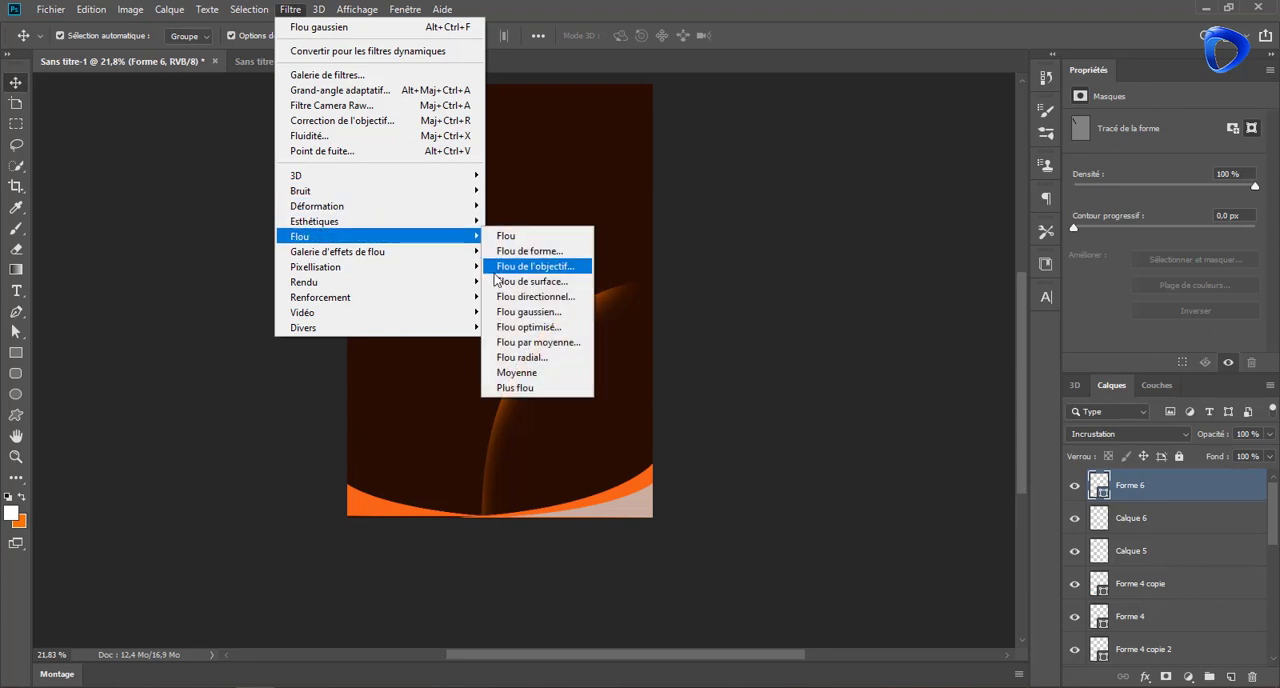
Rasterize the leftmost band's sliver and apply a Gaussian blur with a radius of about 9 pixels
click(530, 310)
click(806, 262)
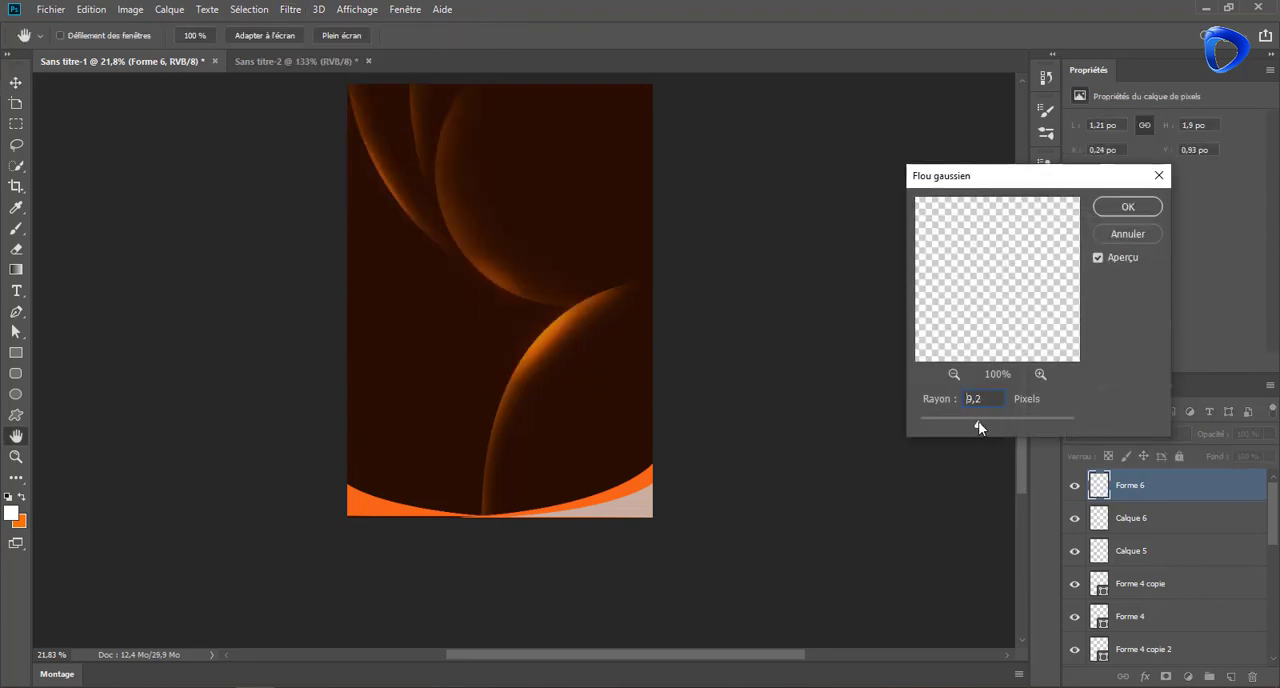
click(1128, 206)
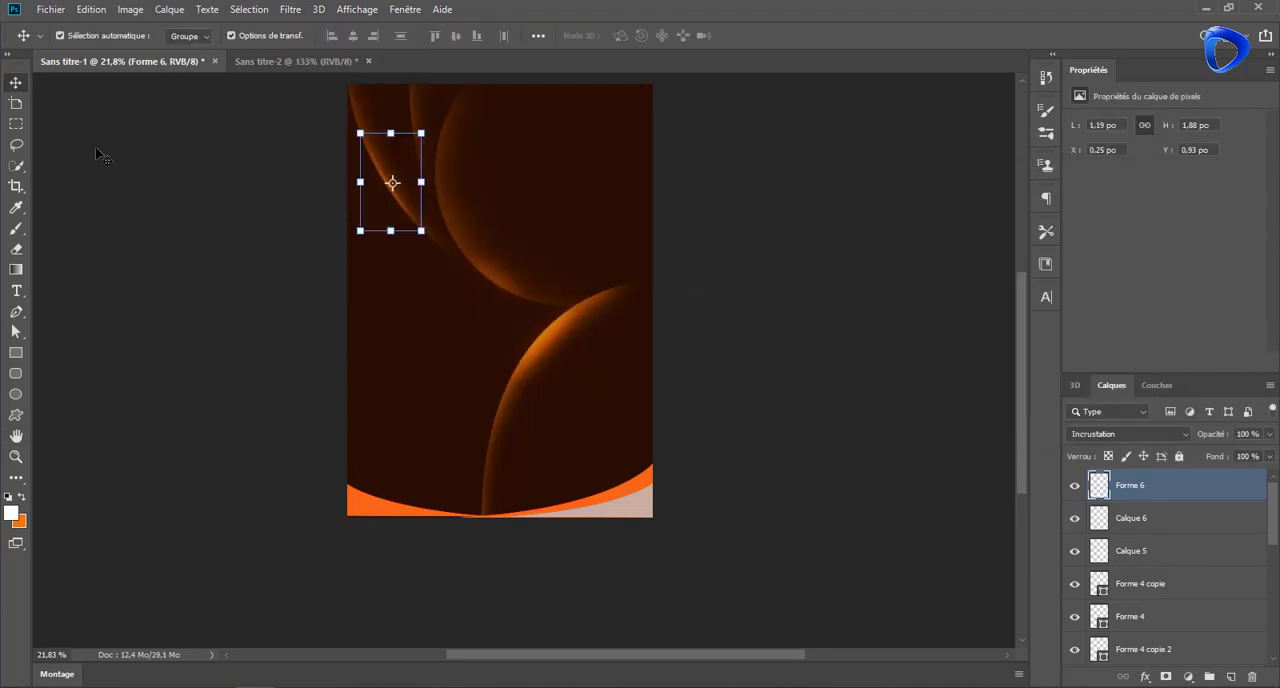
Draw a thin white sliver about 66 by 458 px along the second band's edge, then rasterize it and apply a Gaussian blur
click(18, 311)
click(410, 87)
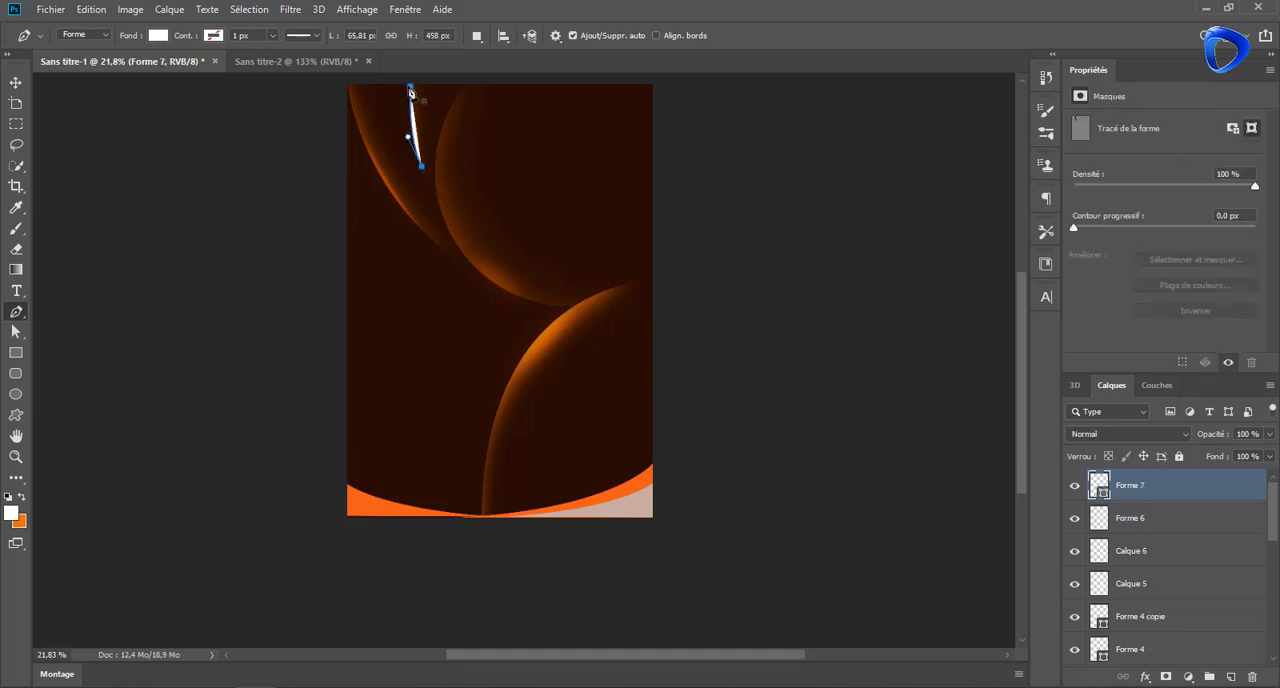
scroll(409, 85, up, 1)
click(290, 9)
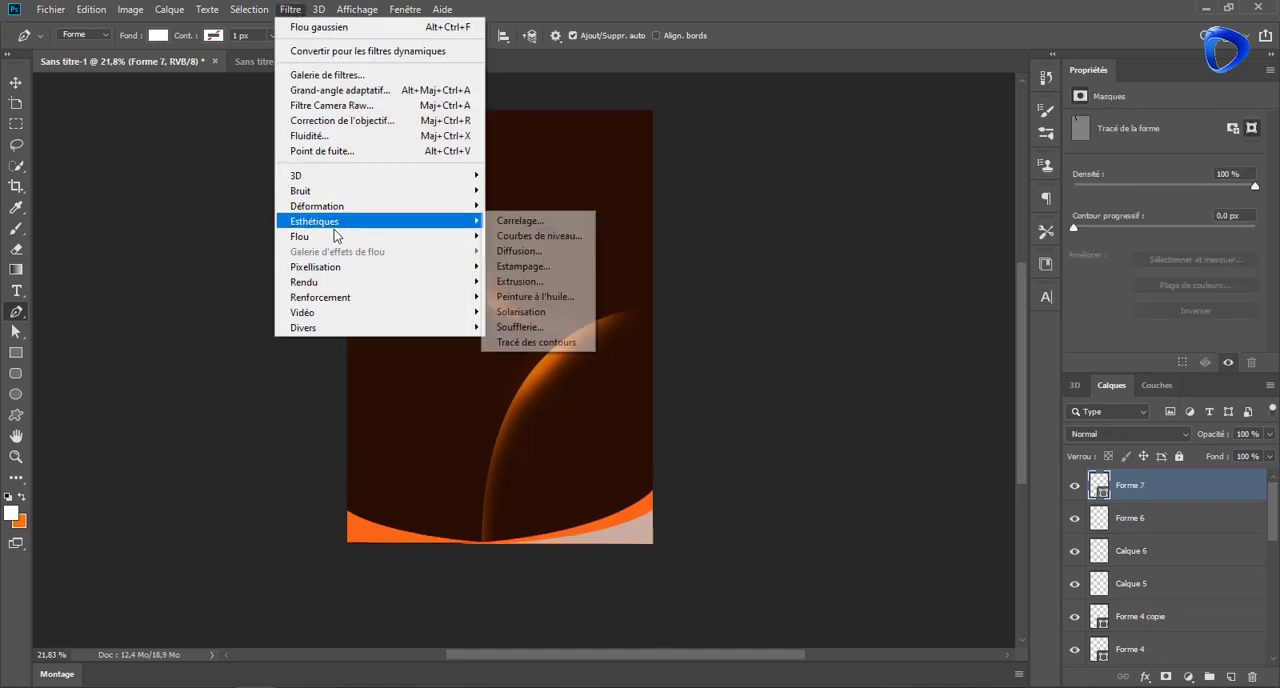
click(579, 281)
click(776, 262)
click(1127, 207)
Set the blend mode of the second band's blurred sliver to Incrustation and deselect it
click(1085, 434)
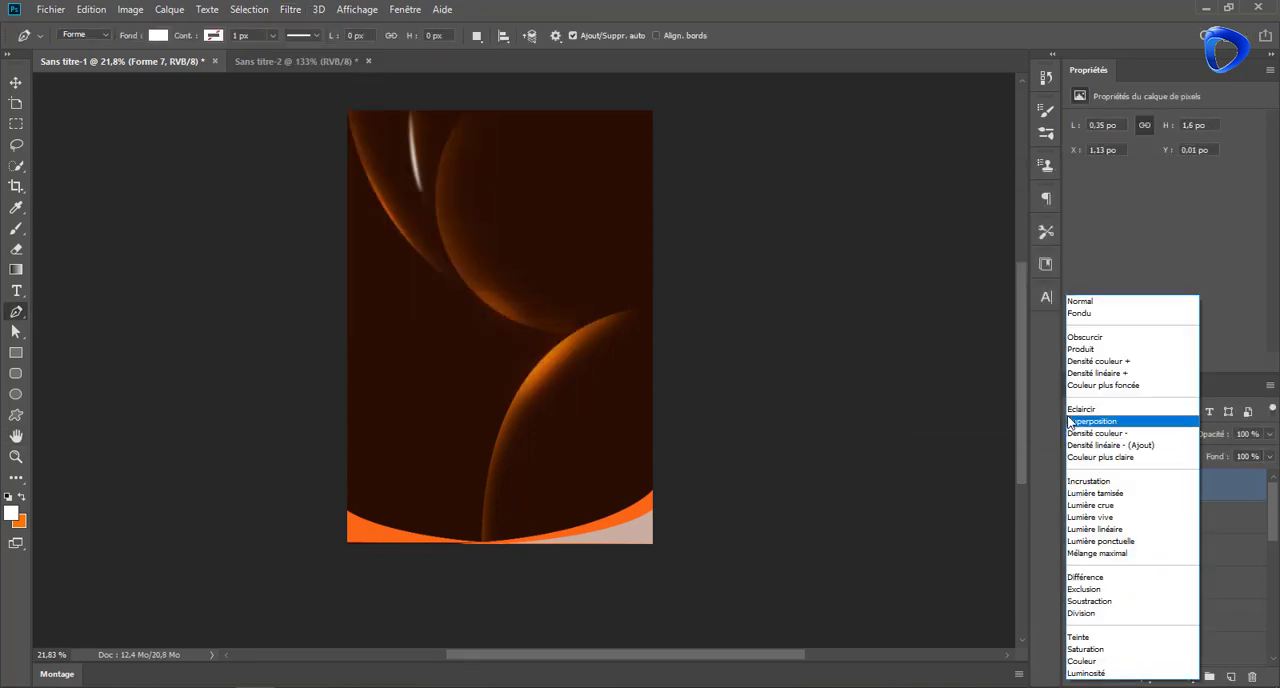
click(1096, 481)
click(16, 83)
click(154, 177)
Set the fill of the orange bottom-right swoosh, Forme 4 copie 2, to 0% and load its outline as a selection
scroll(557, 491, up, 2)
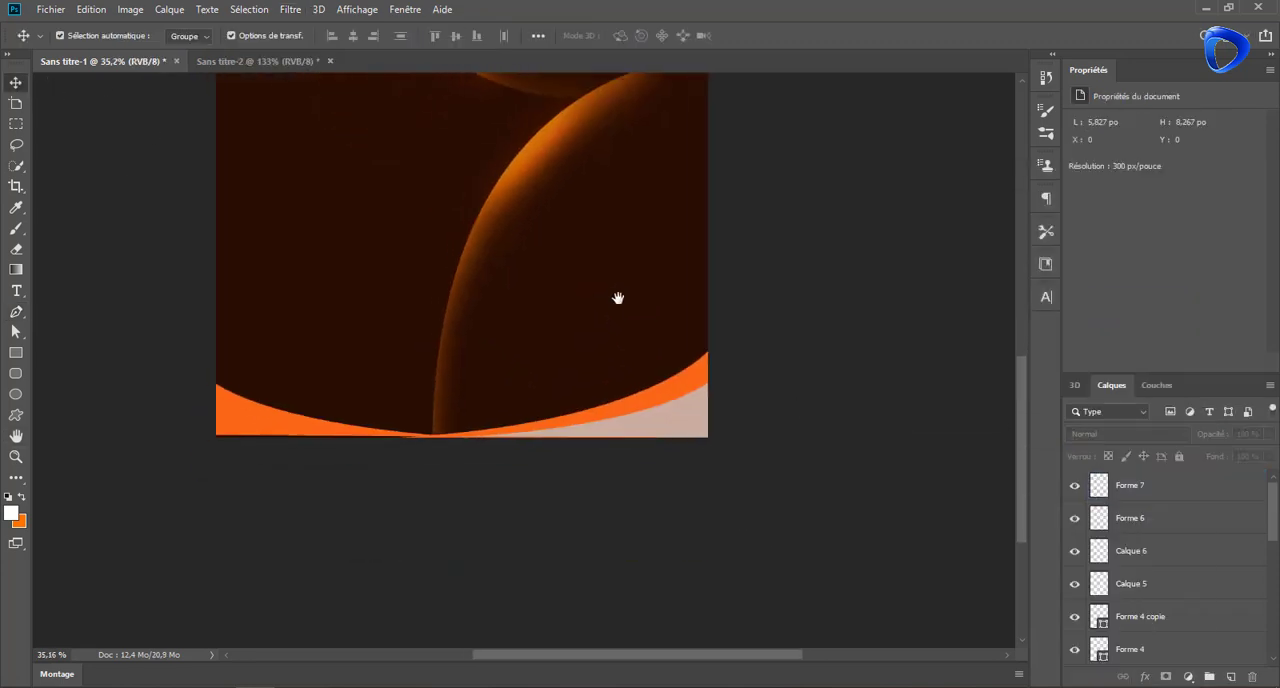
click(643, 405)
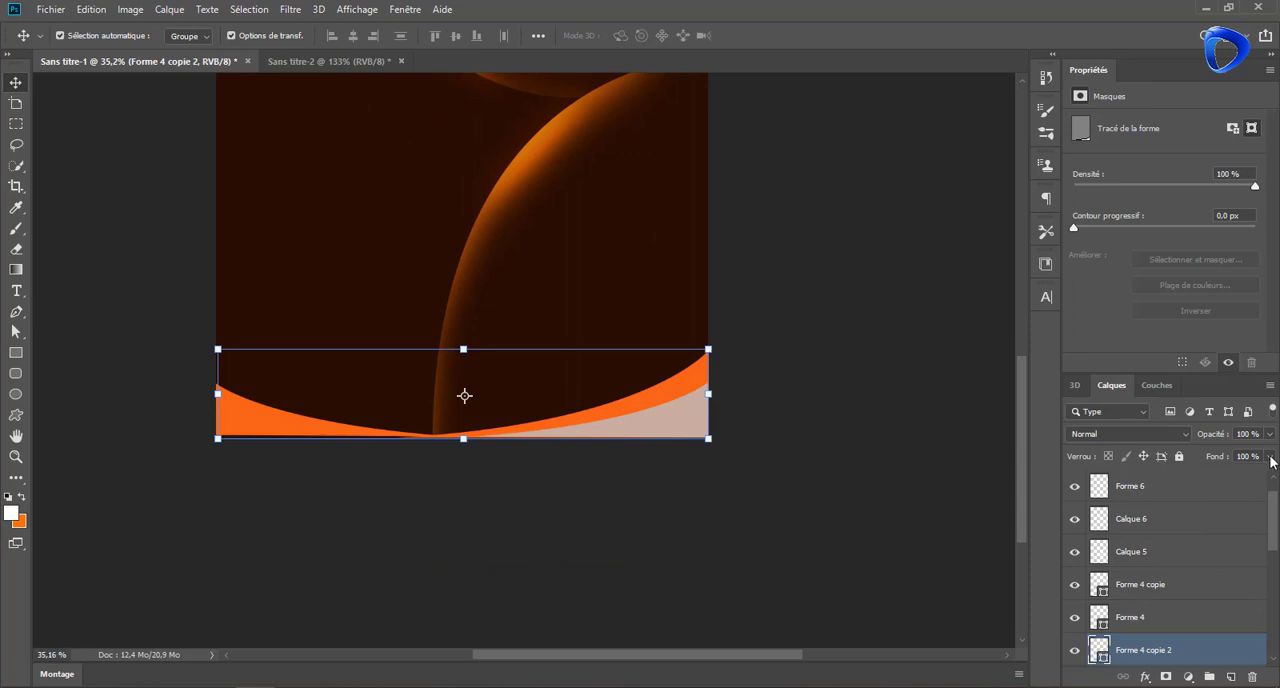
drag(1271, 457, 1195, 476)
ctrl+click(1099, 650)
Paint an orange glow along the selected swoosh's upper edge on a new layer with a soft brush of about 564 px
key(b)
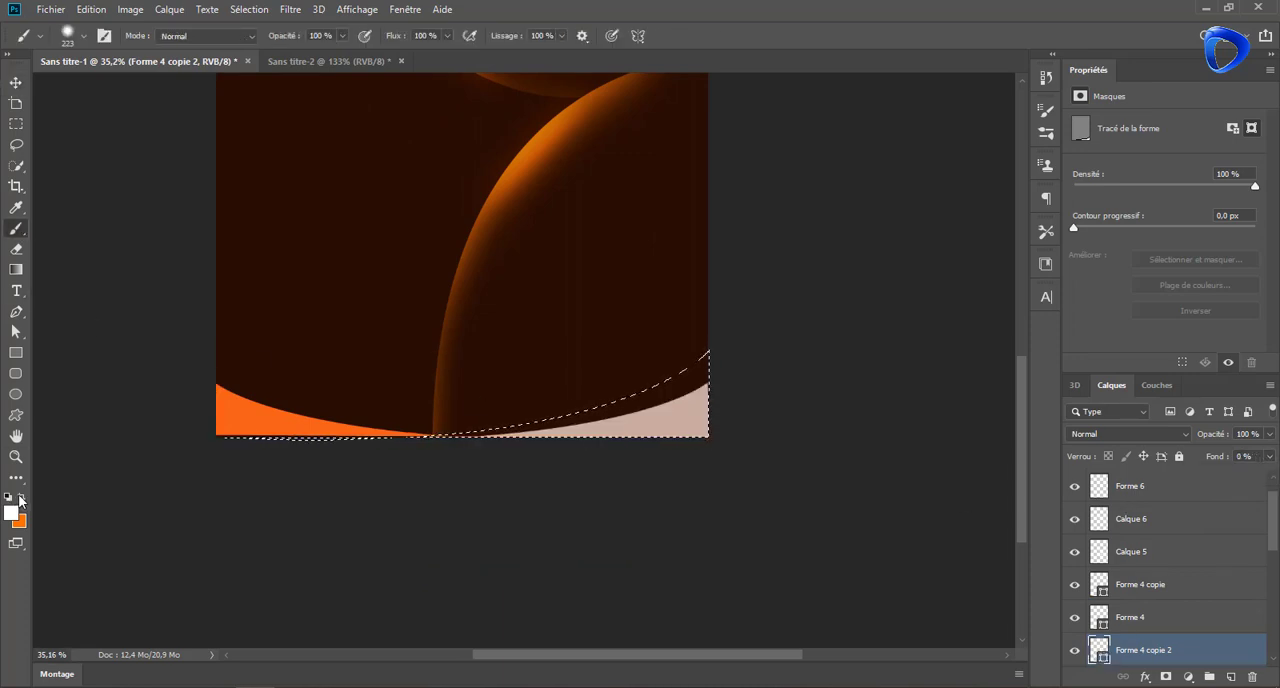
click(21, 497)
click(1231, 677)
drag(533, 267, 583, 267)
click(650, 311)
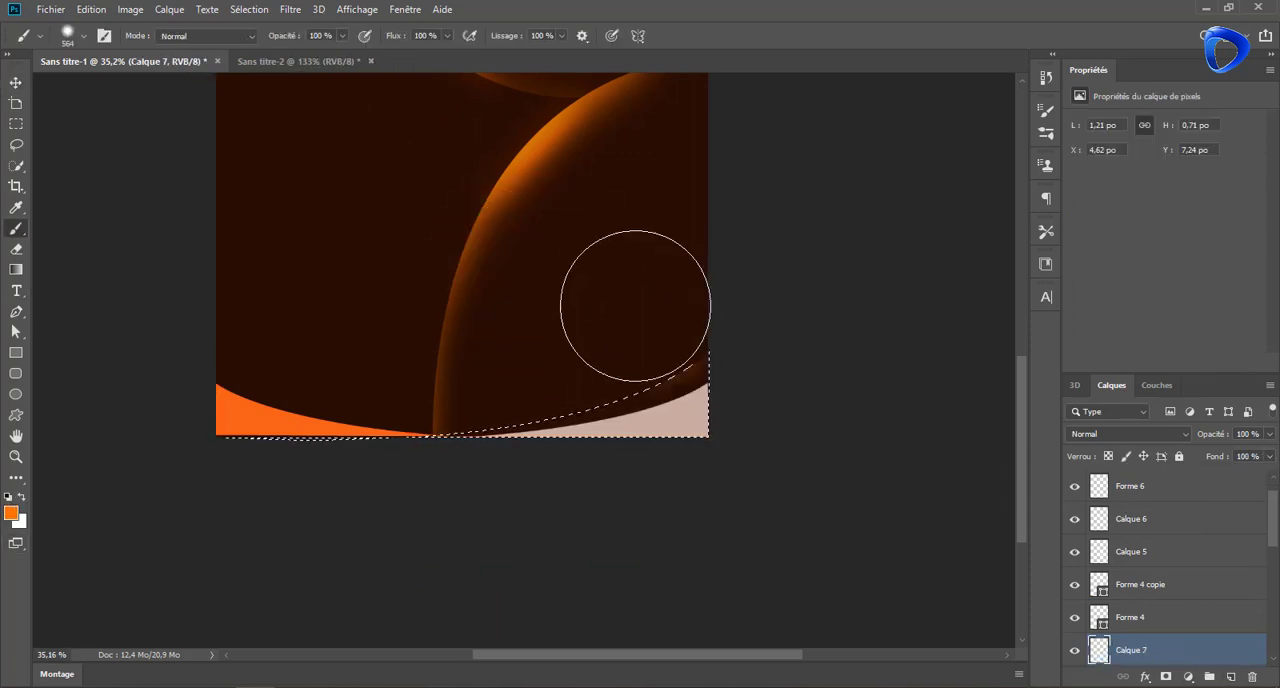
mouse_move(635, 305)
mouse_down()
mouse_move(446, 331)
mouse_move(503, 337)
mouse_move(795, 295)
mouse_up()
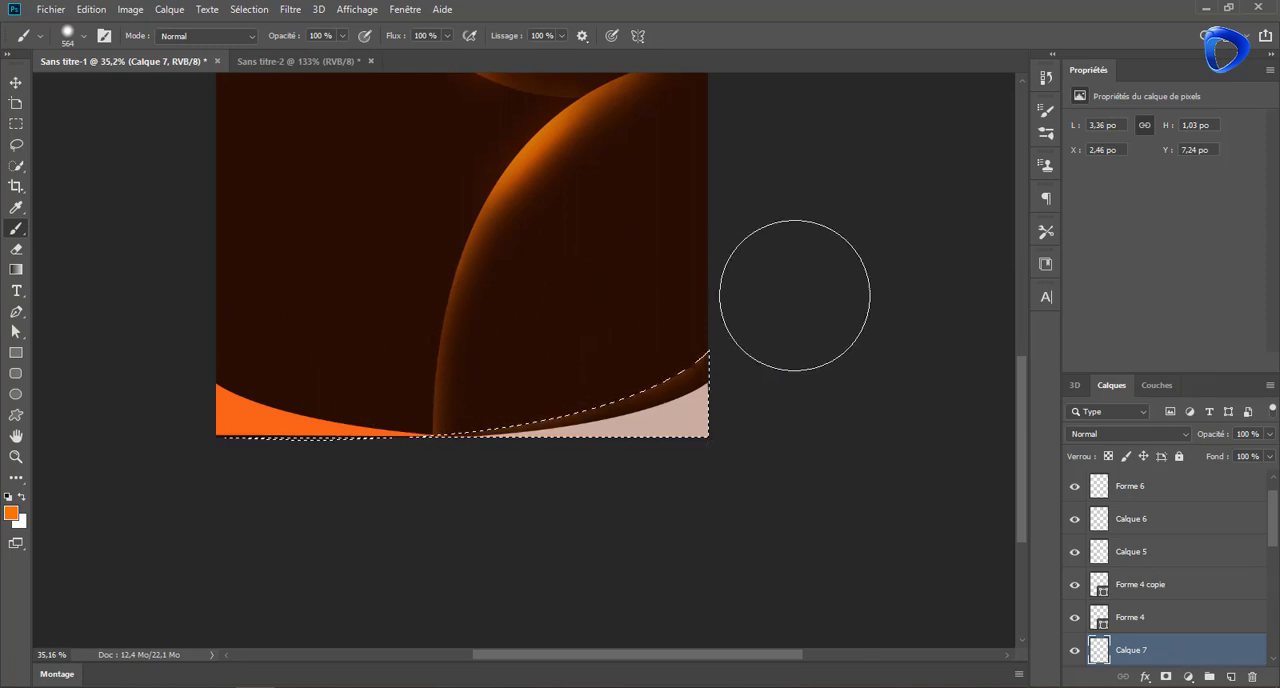
Load the outline of the pink swoosh, Forme 4, as a selection and set the shape's fill to 0%
key(v)
click(1137, 620)
ctrl+click(1102, 622)
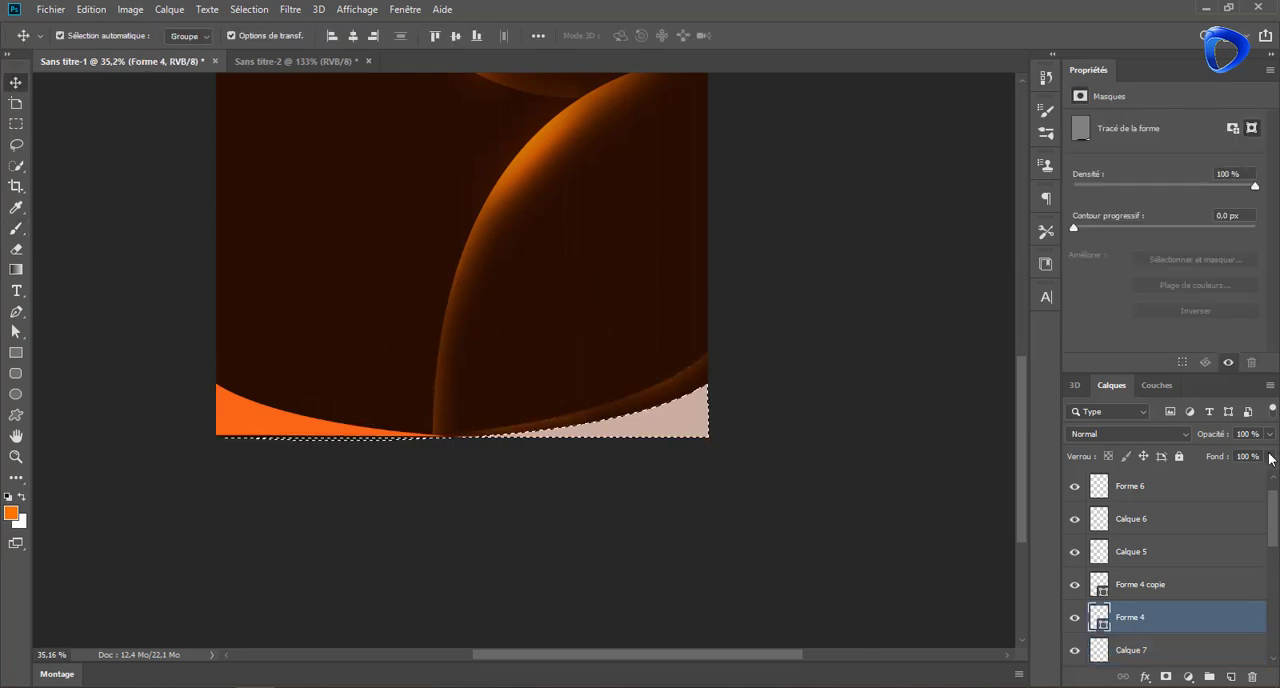
Paint an orange glow along the Forme 4 selection's upper edge on a new layer, then clear the selection
click(16, 229)
click(1231, 677)
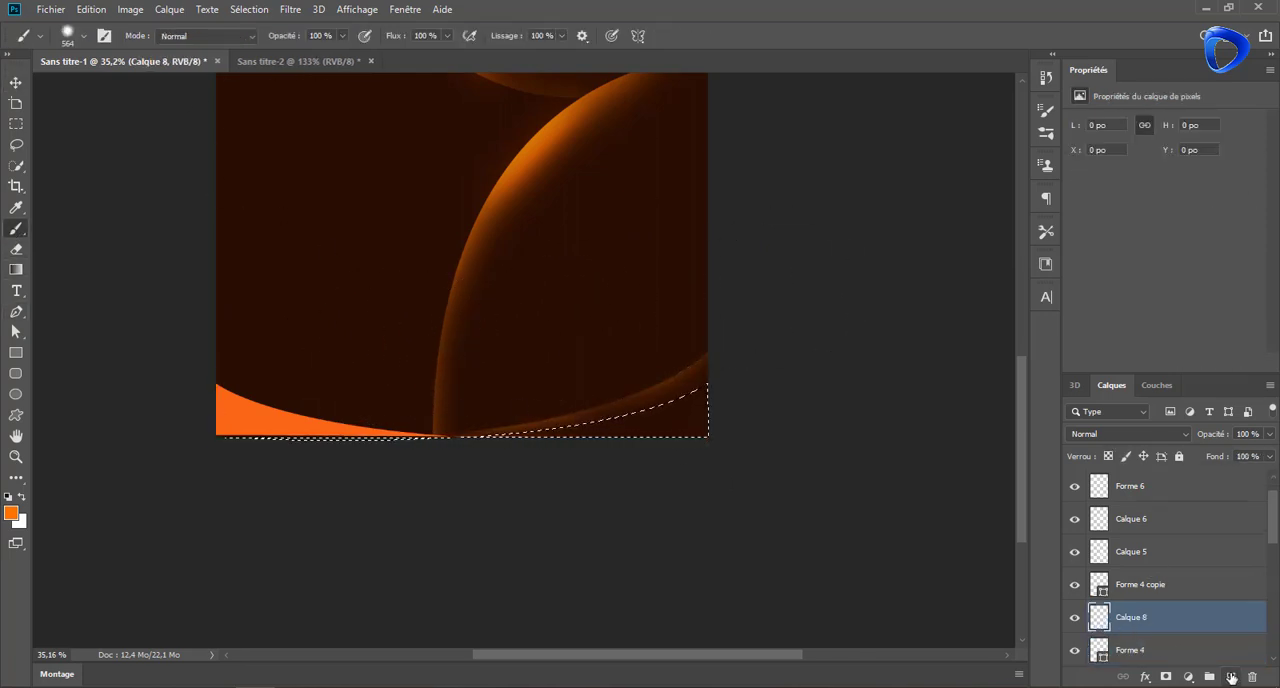
click(1231, 677)
click(645, 337)
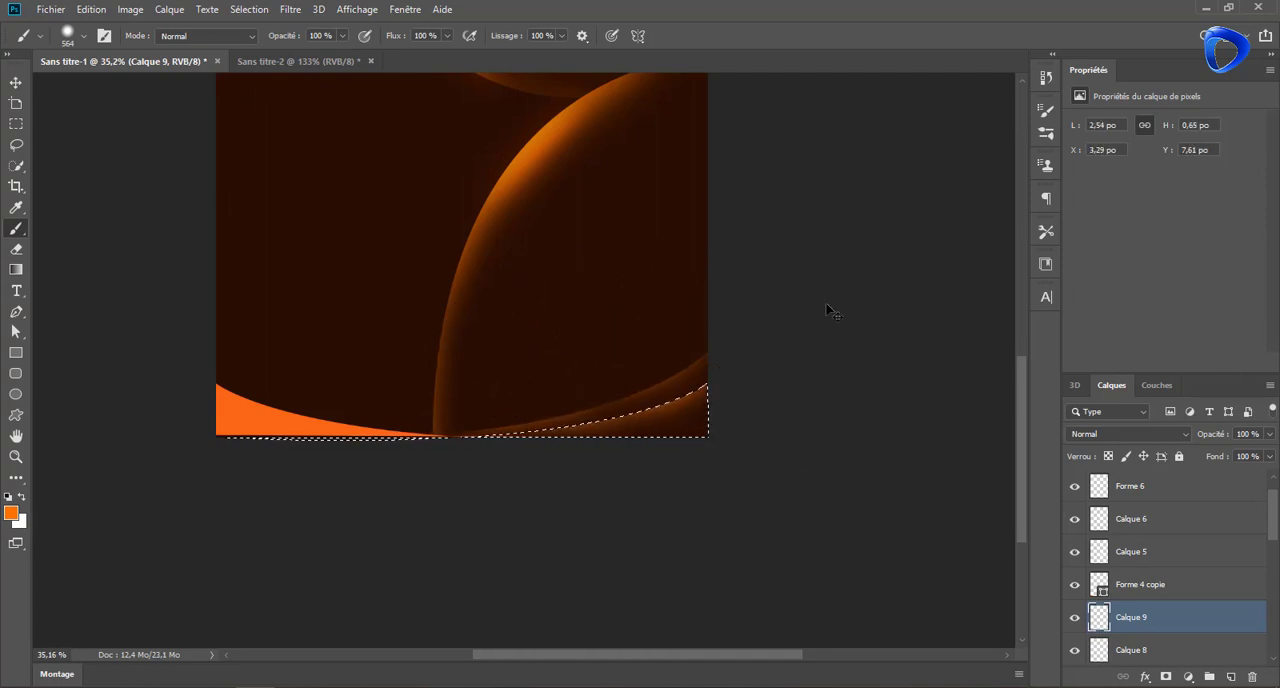
key(ctrl+d)
Set the fill of the orange bottom-left swoosh, Forme 4 copie, to 0% and load its outline as a selection
click(16, 84)
click(325, 428)
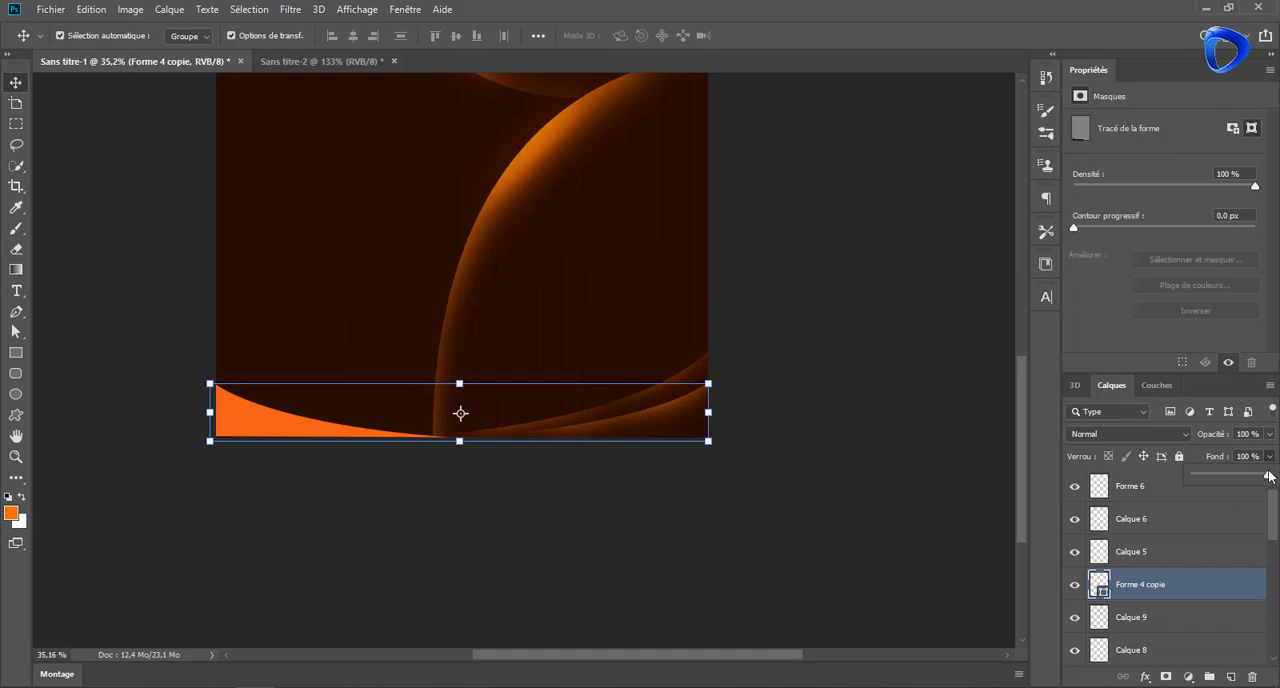
ctrl+click(1100, 588)
Paint an orange glow along the bottom-left swoosh's upper edge on a new layer, then clear the selection
key(ctrl+shift+alt+n)
key(b)
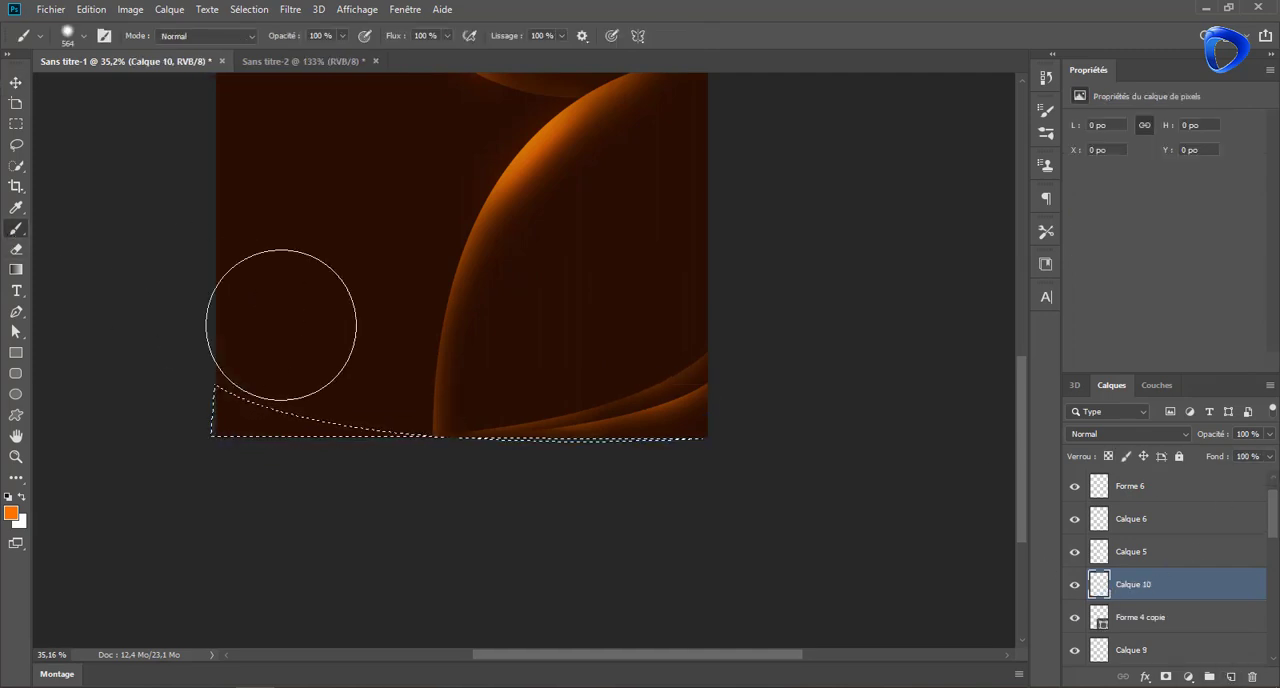
mouse_move(322, 342)
mouse_down()
mouse_move(394, 334)
mouse_move(234, 314)
mouse_move(660, 363)
mouse_up()
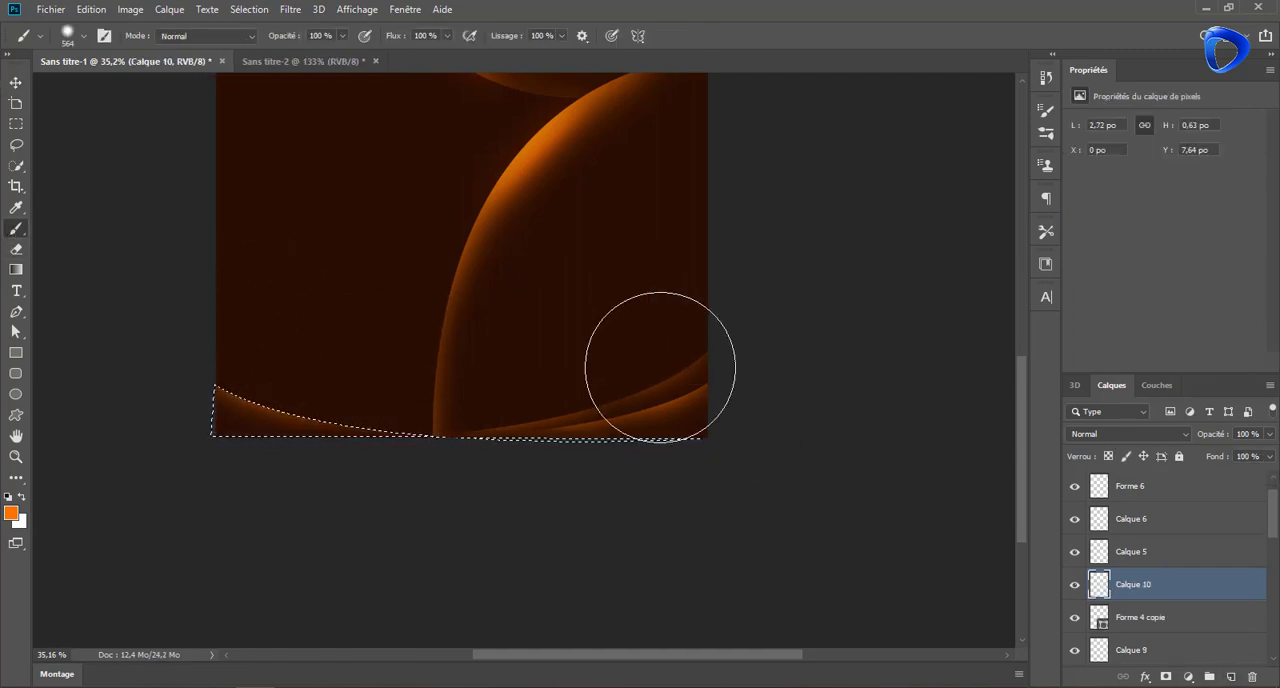
key(ctrl+d)
click(16, 82)
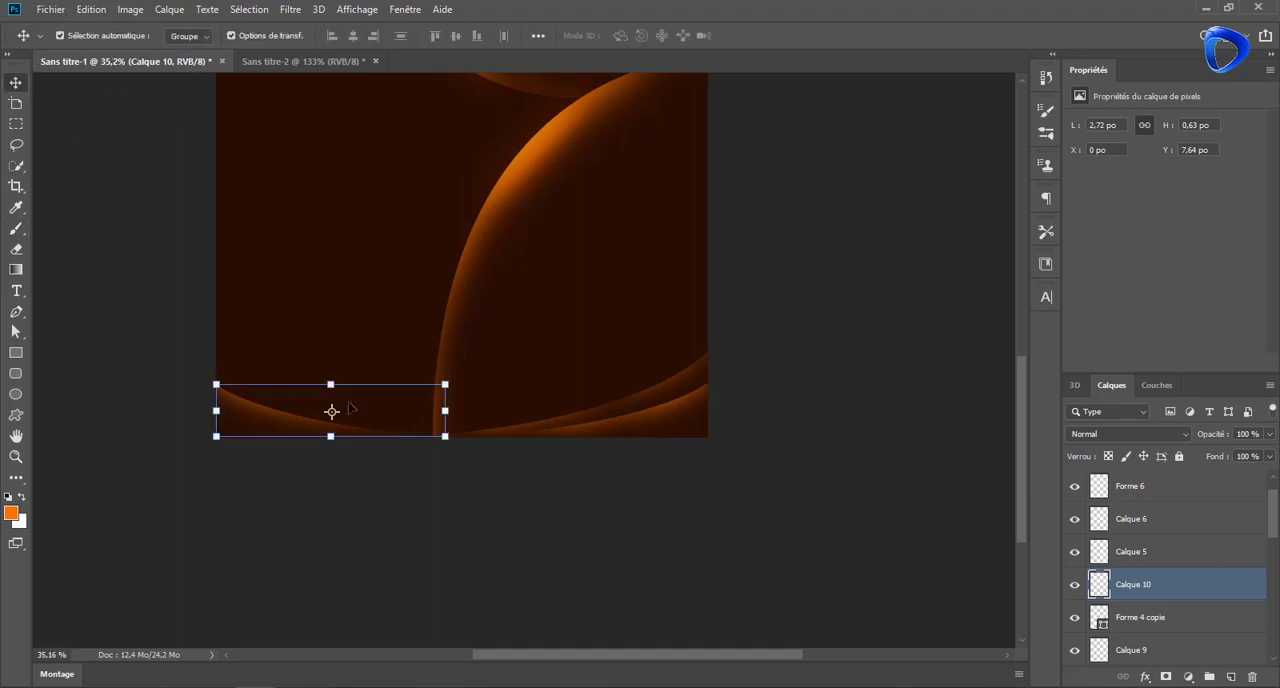
Draw a white leaf shape about 762 by 373 px with the Pen tool above the bottom-left swoosh
click(16, 310)
click(216, 382)
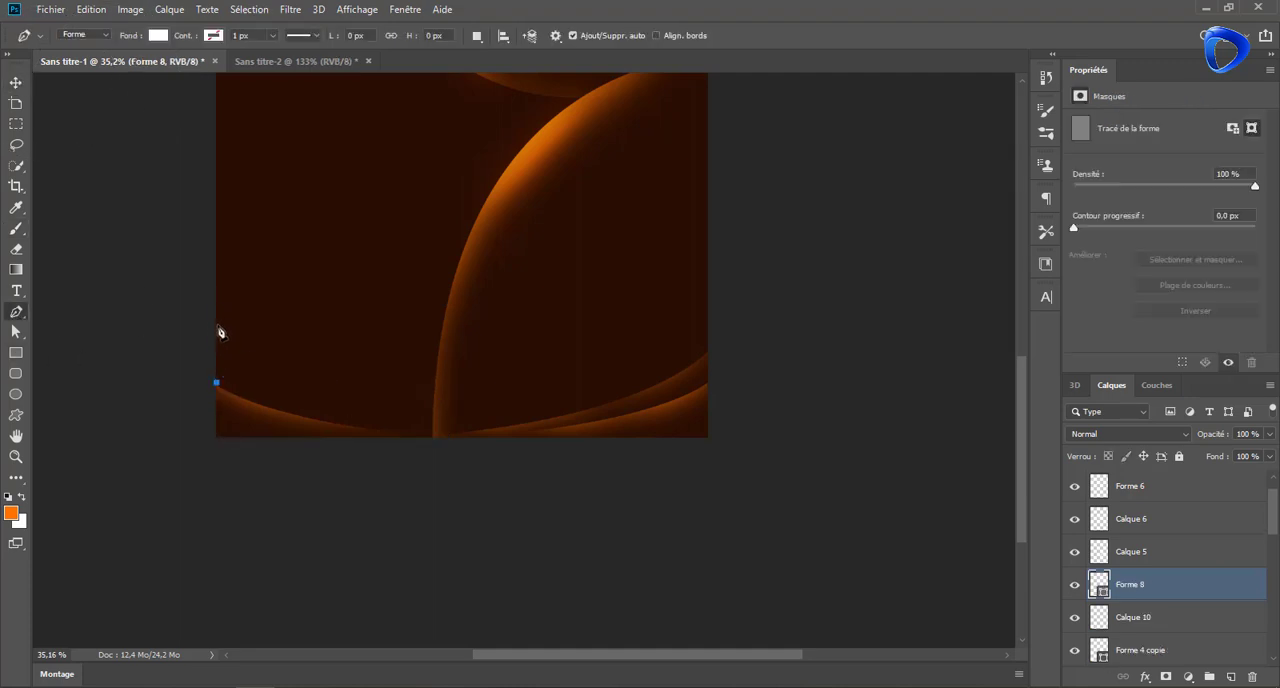
drag(471, 477, 508, 504)
drag(146, 357, 140, 333)
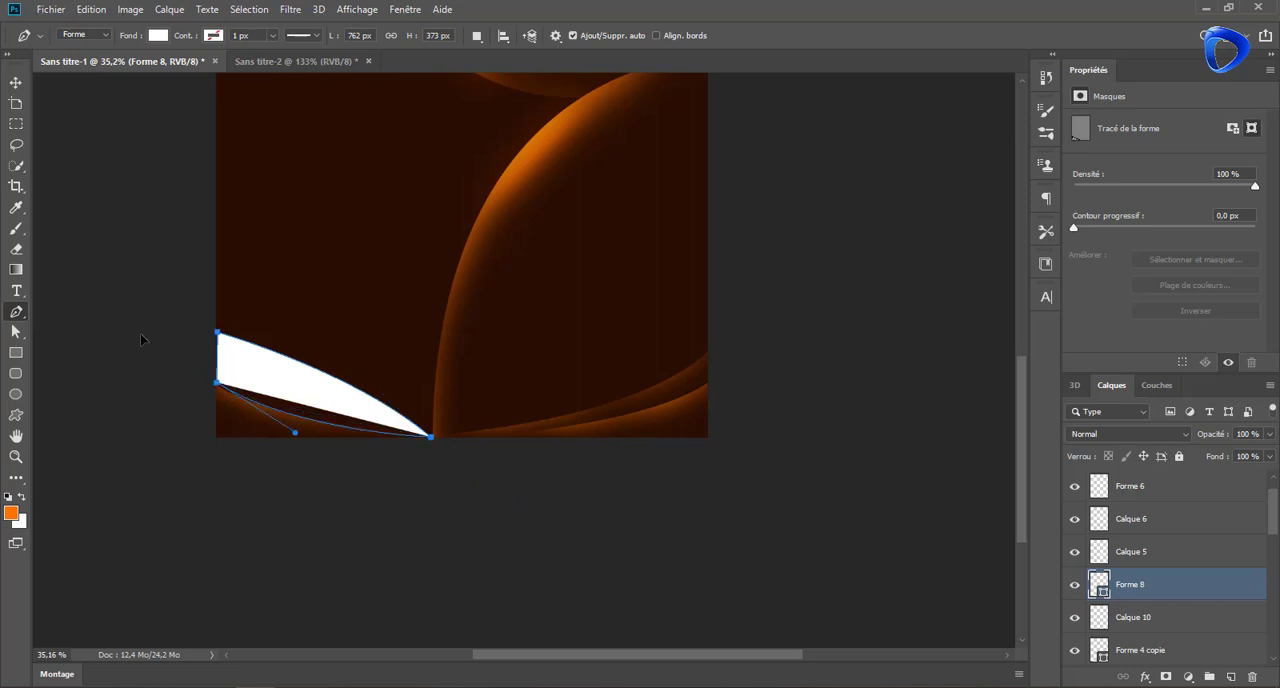
Move the white leaf shape's left anchor points slightly beyond the page edge, lowering the bottom one to overlap the swoosh
scroll(180, 410, up, 2)
key(a)
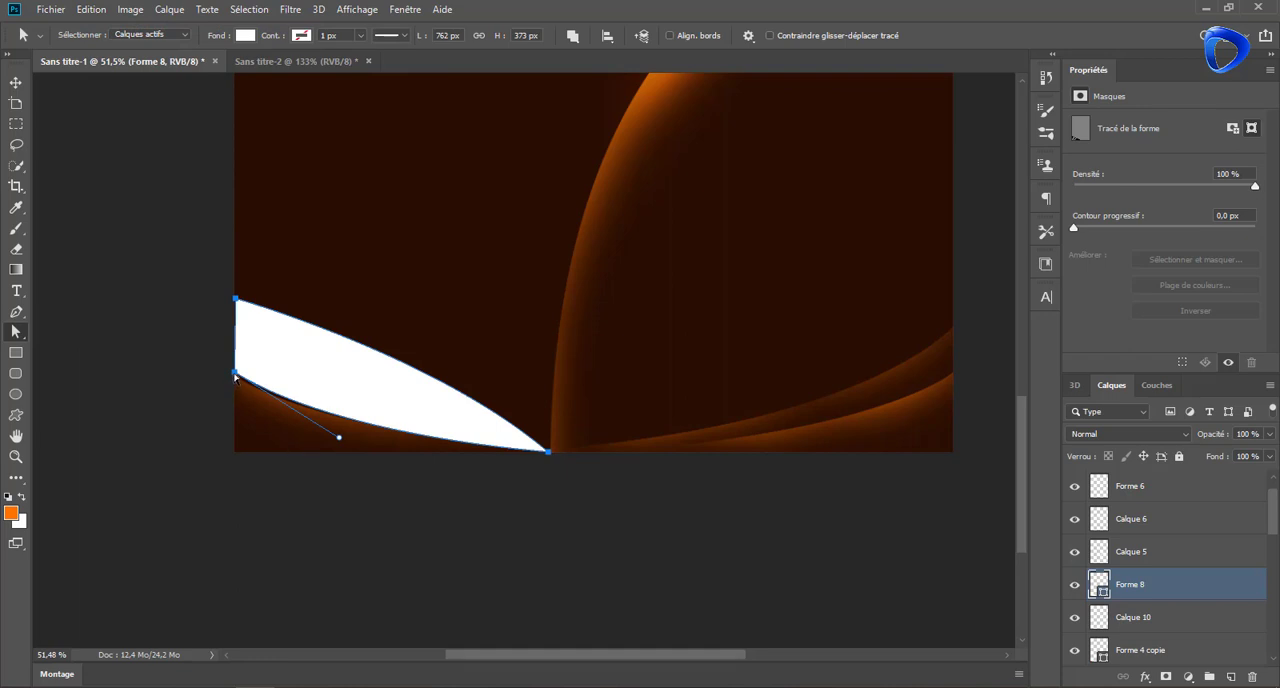
drag(235, 375, 232, 388)
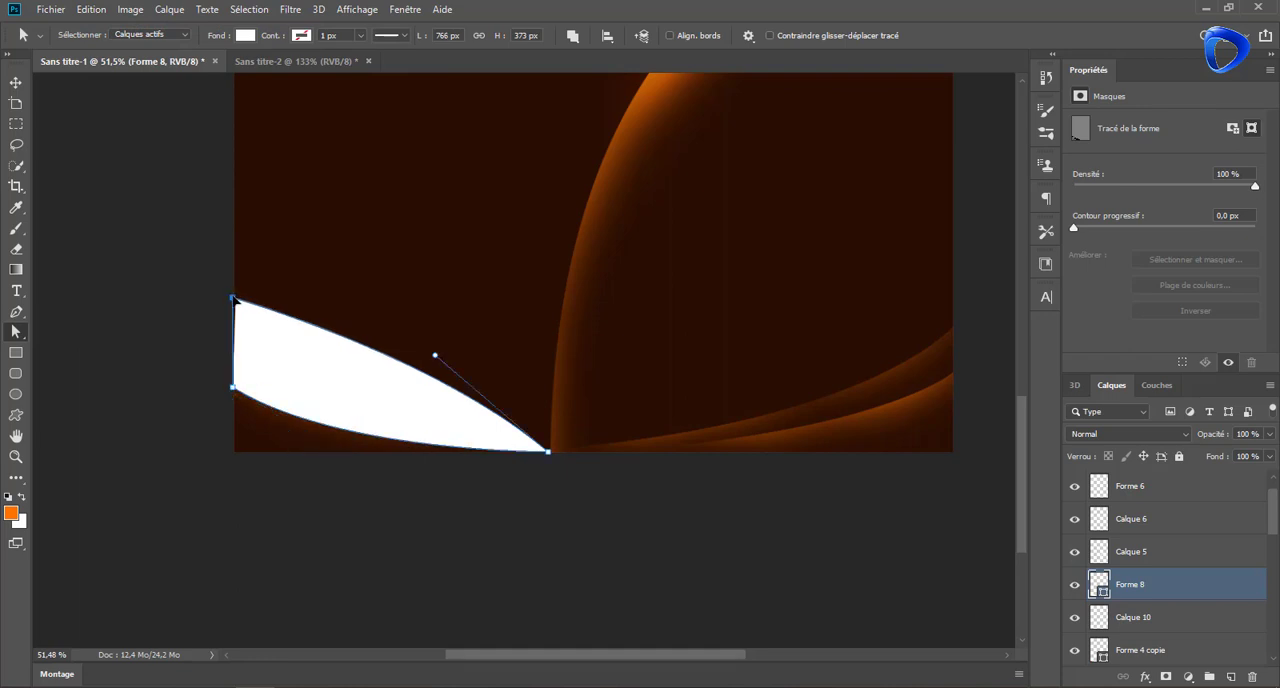
Move the leaf layer, Forme 8, directly below Forme 4, set its fill to 0% and load its outline as a selection
drag(1188, 584, 1140, 583)
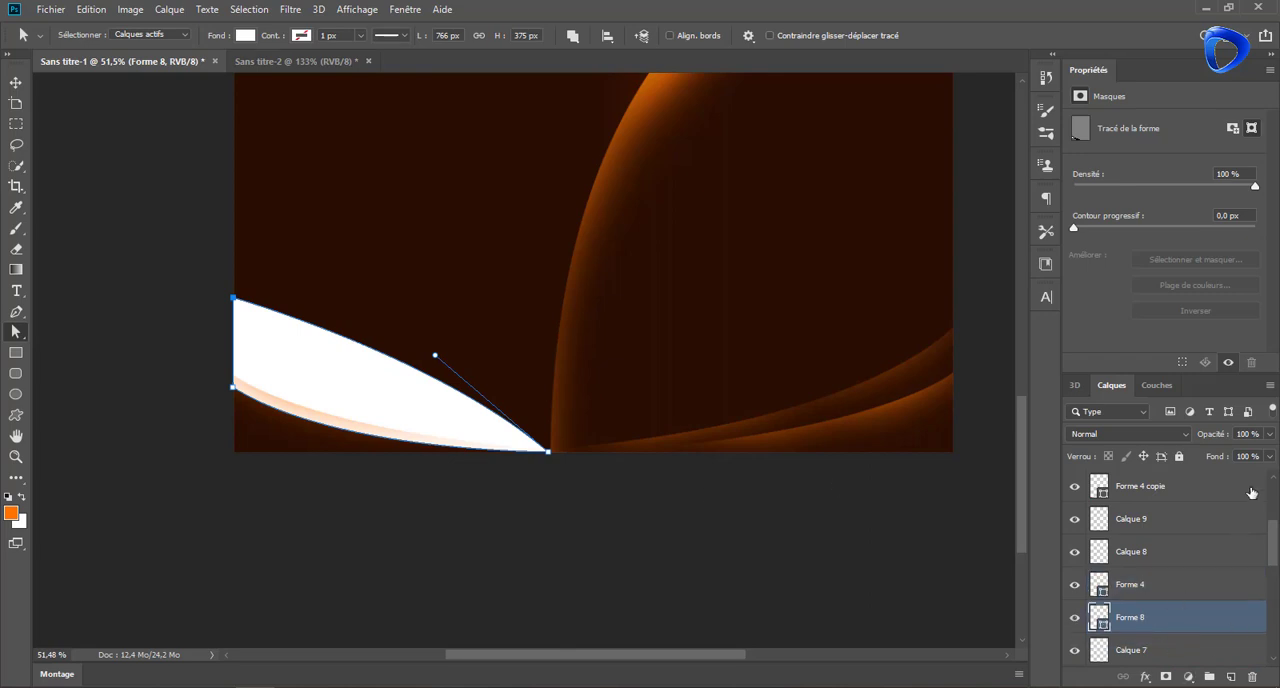
ctrl+click(1099, 617)
Paint an orange glow along the leaf selection's upper edge on a new layer, then clear the selection
key(b)
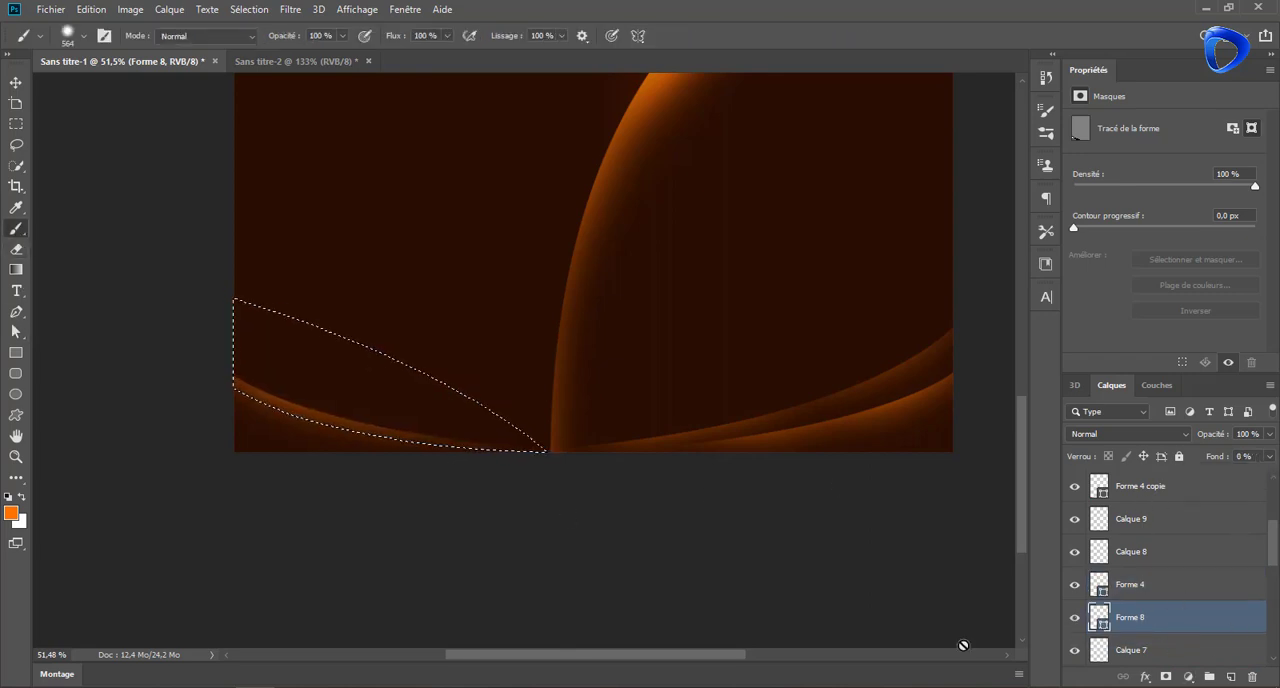
click(1231, 677)
scroll(367, 280, down, 4)
drag(401, 267, 430, 344)
mouse_move(351, 297)
mouse_down()
mouse_move(447, 325)
mouse_move(556, 398)
mouse_move(409, 314)
mouse_move(443, 318)
mouse_move(416, 324)
mouse_move(328, 287)
mouse_move(371, 292)
mouse_up()
key(ctrl+d)
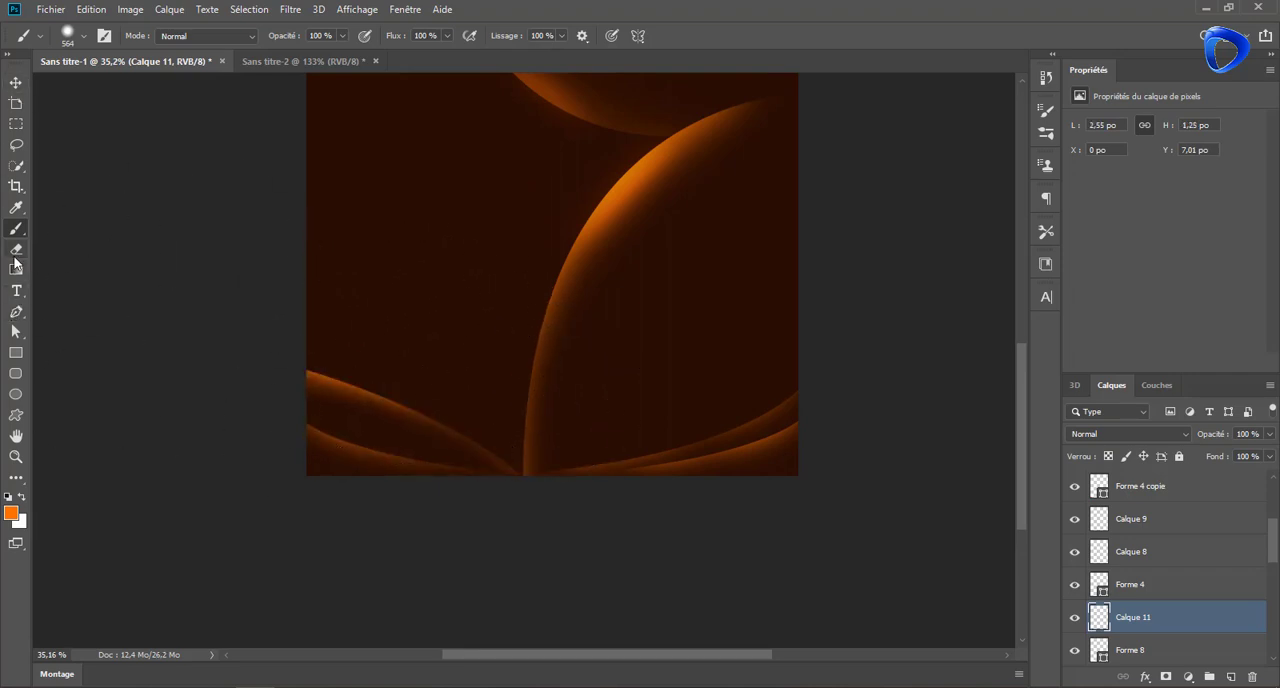
click(1229, 678)
click(21, 497)
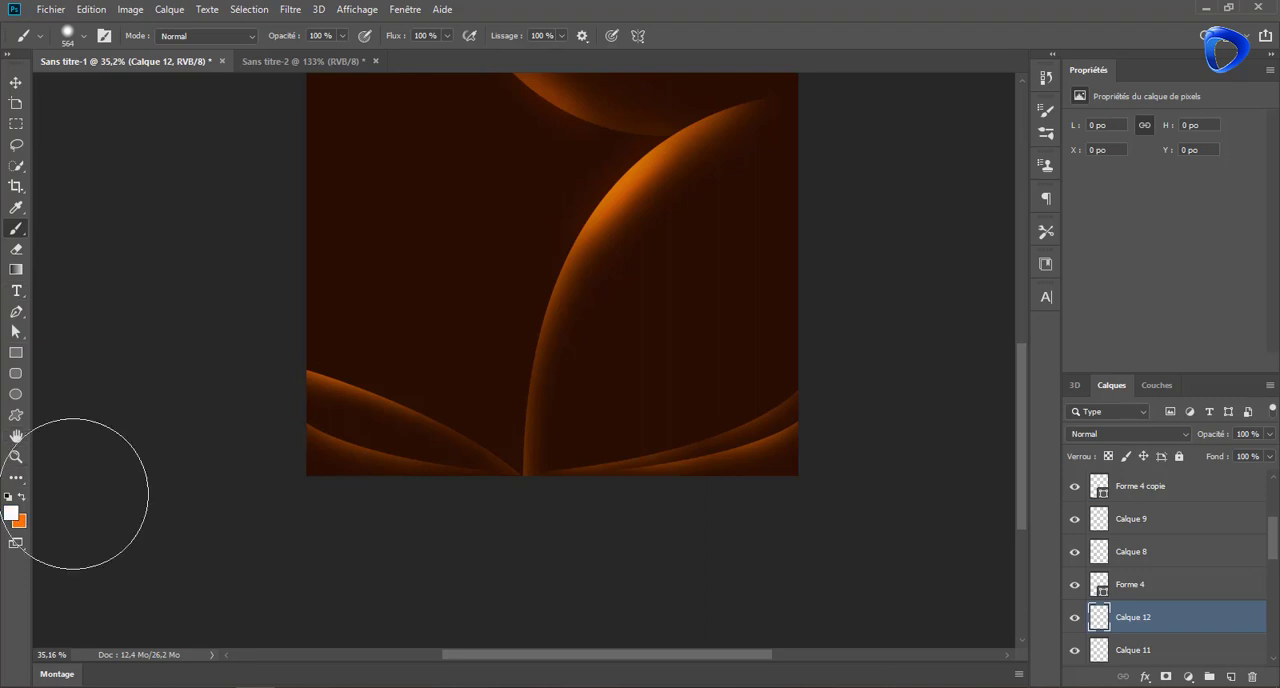
drag(342, 332, 271, 334)
click(339, 392)
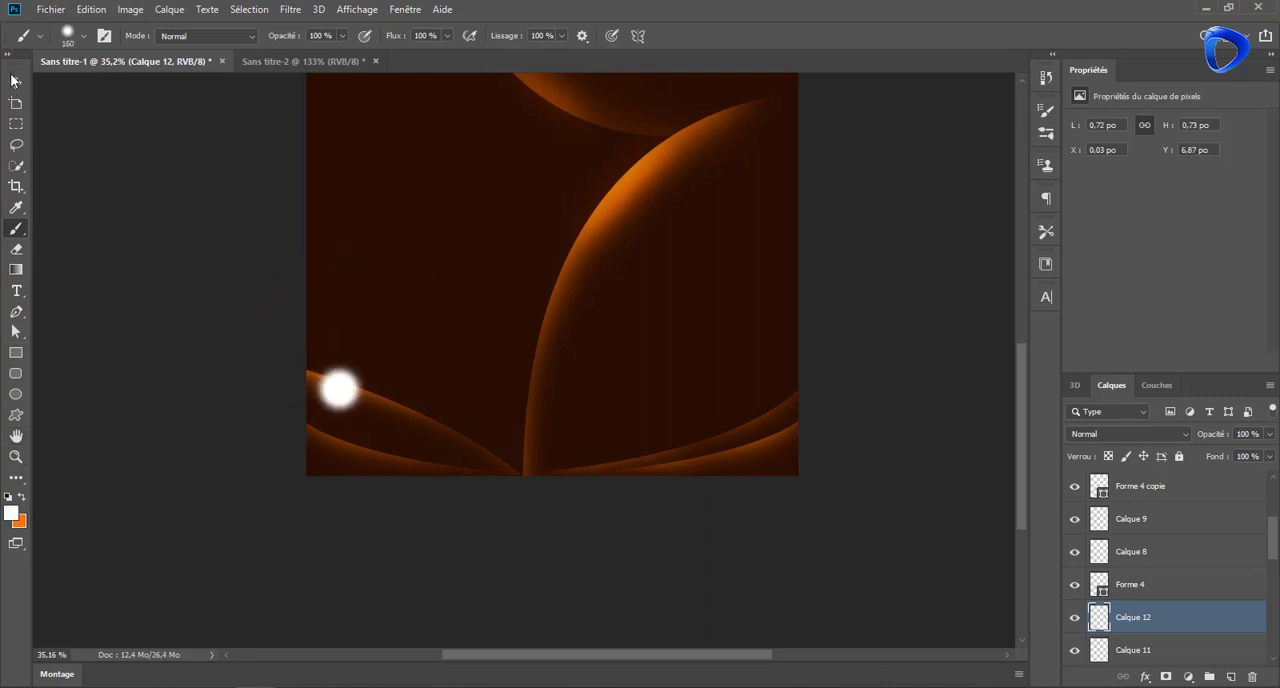
click(15, 83)
key(Delete)
Draw a thin white sliver about 336 by 125 px along the upper edge of the glowing leaf at the page's lower left
click(16, 312)
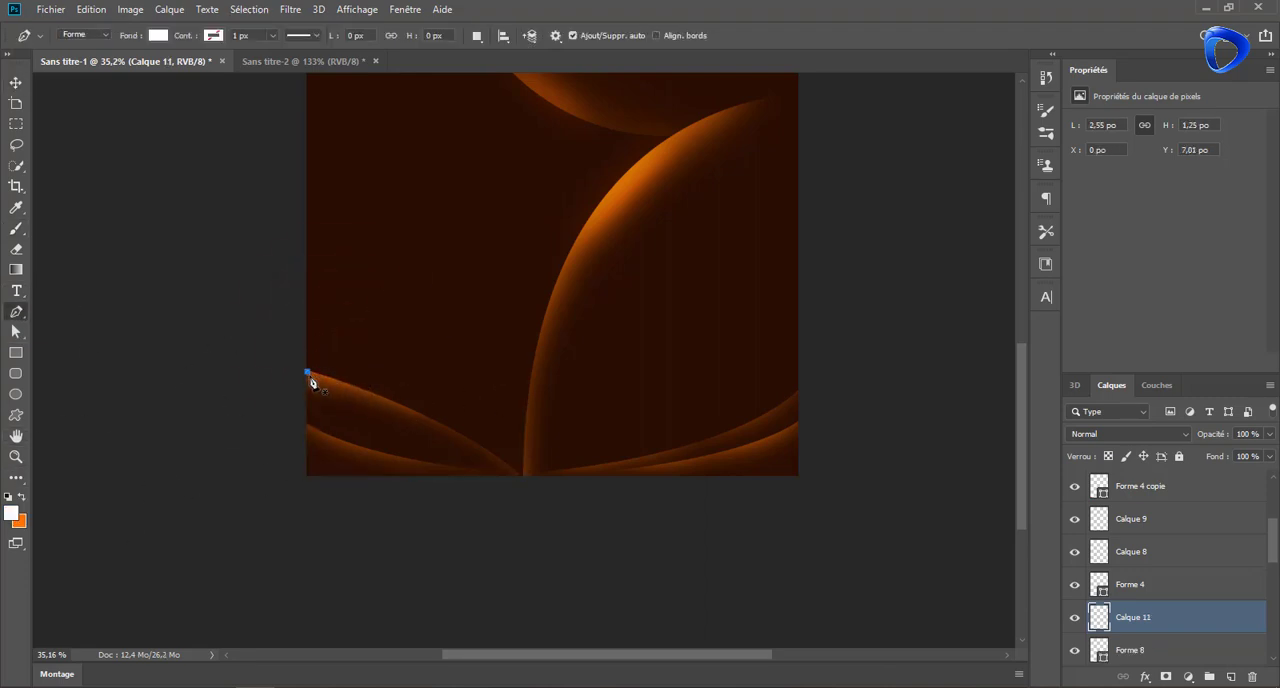
click(307, 372)
drag(401, 406, 432, 422)
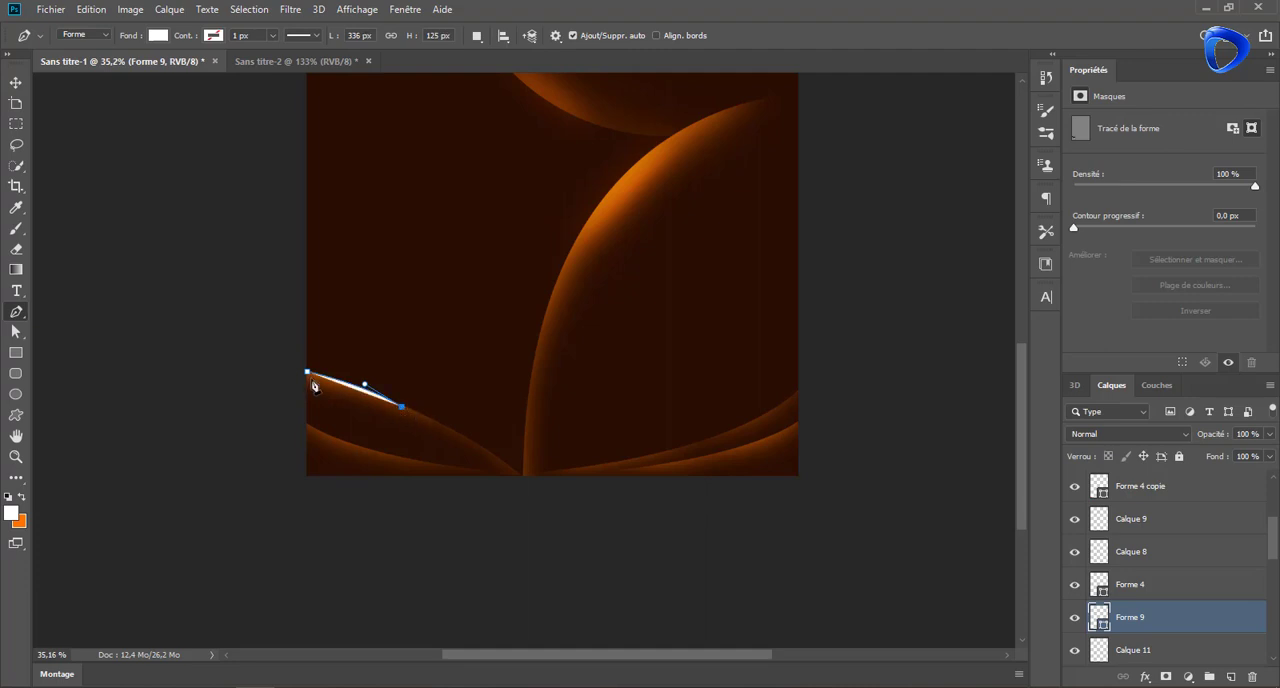
Apply a 4 px Gaussian blur to the white sliver on the leaf edge and set its blending mode to Incrustation
click(290, 9)
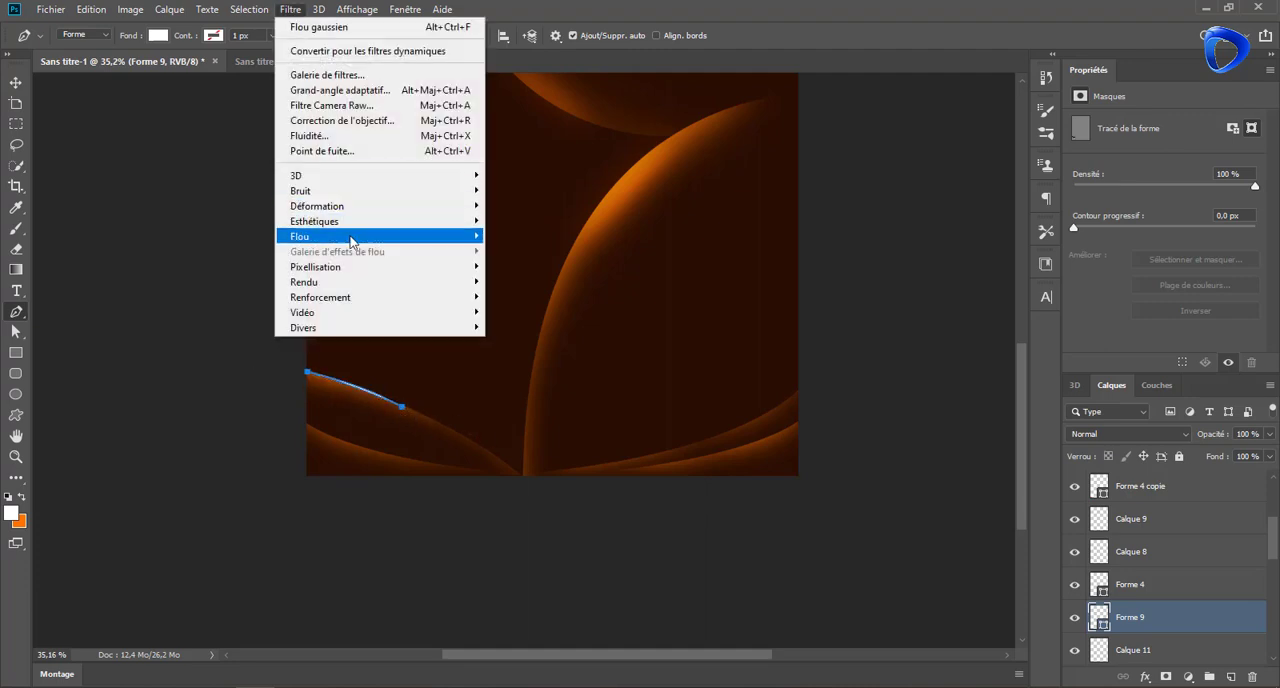
click(537, 311)
click(777, 274)
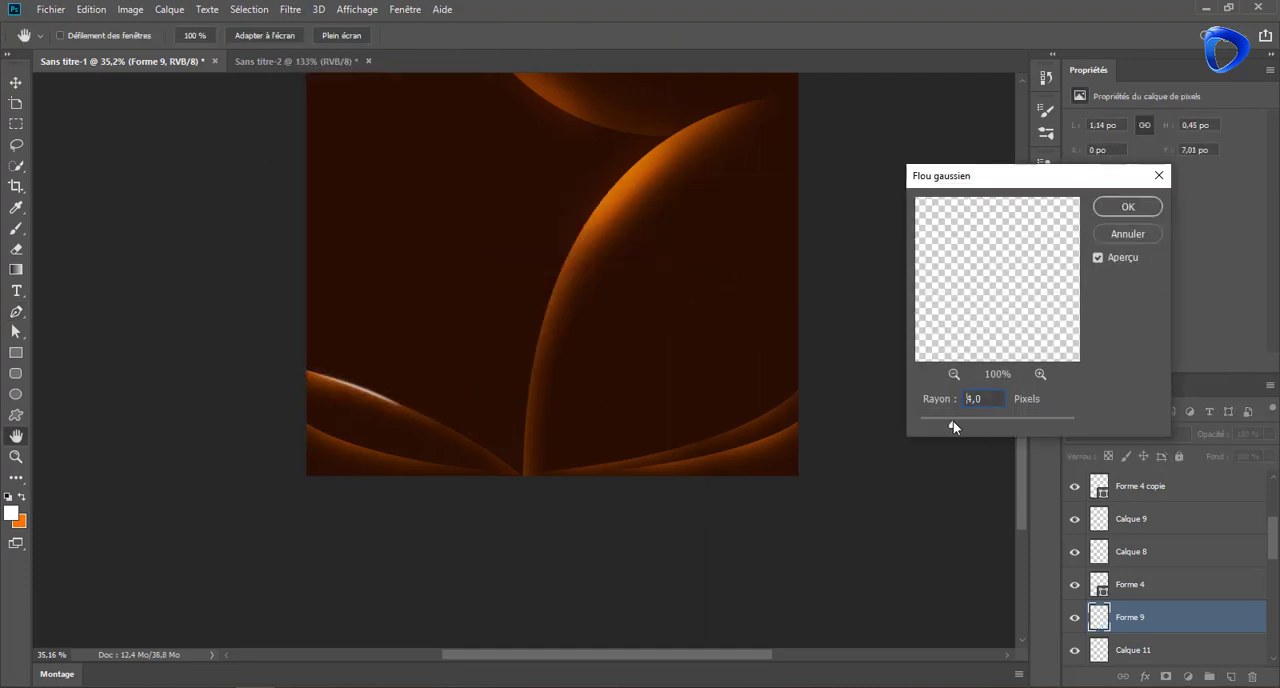
click(1128, 206)
click(1150, 433)
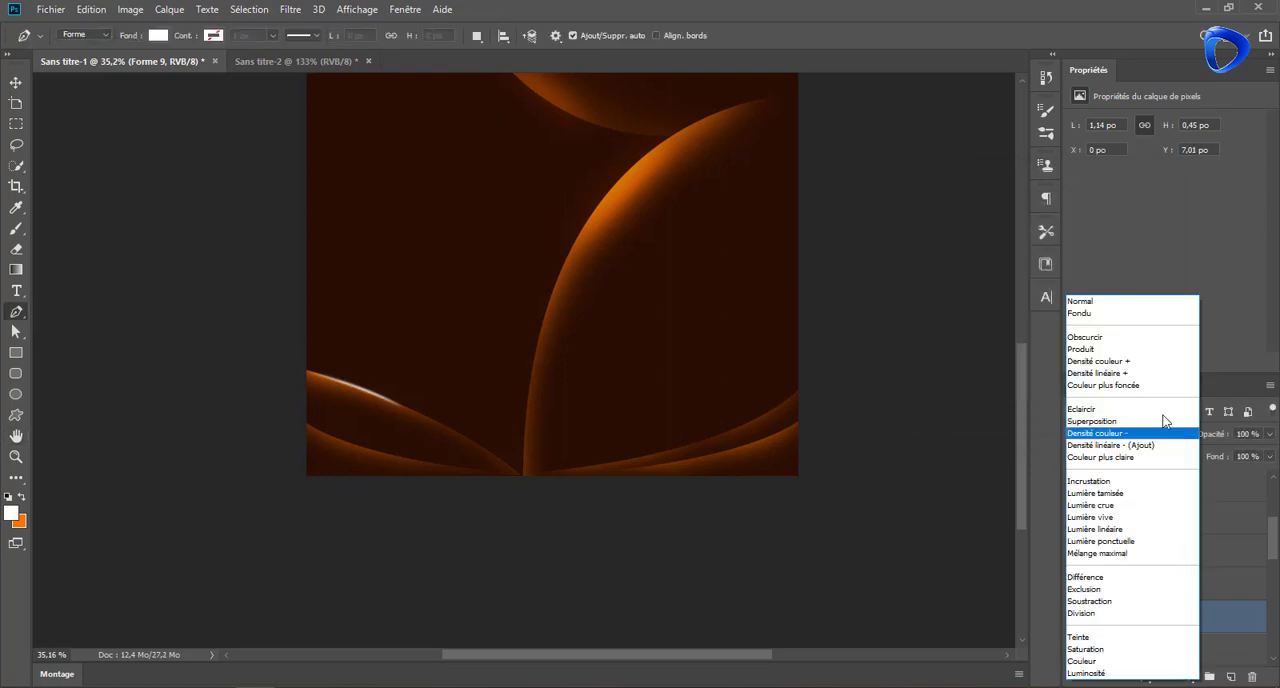
click(1140, 482)
scroll(546, 314, up, 3)
scroll(536, 262, down, 3)
scroll(536, 262, up, 2)
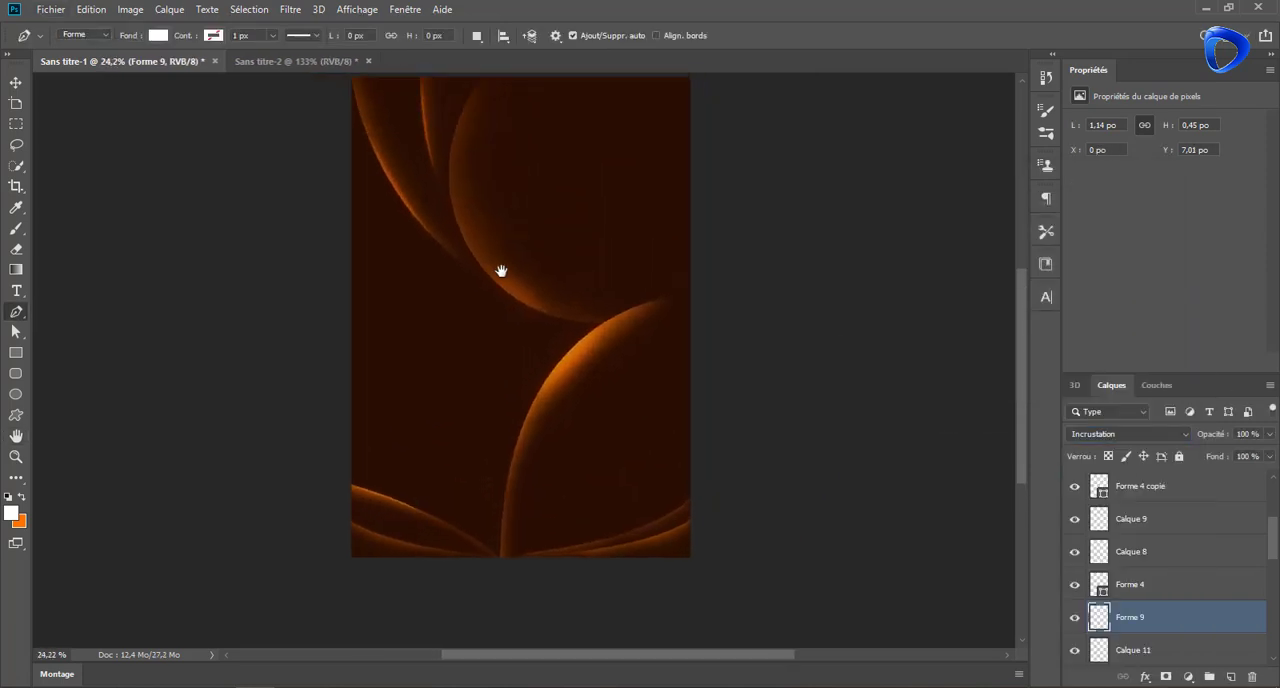
drag(500, 271, 498, 289)
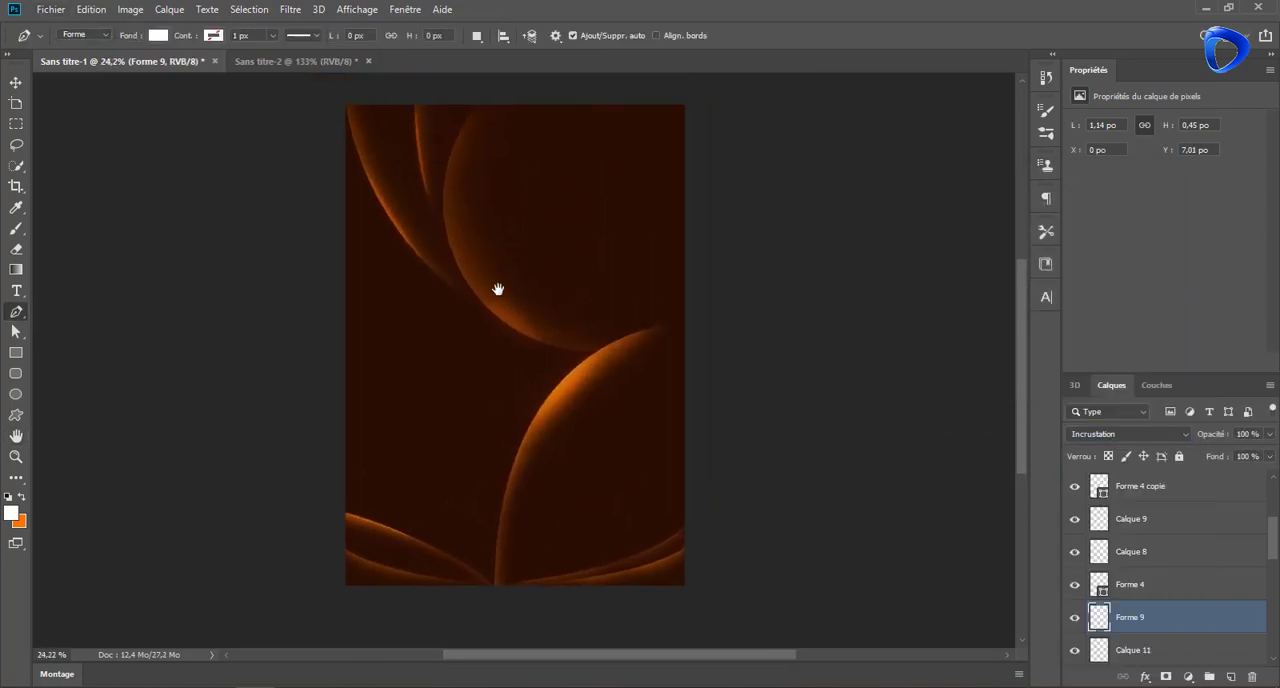
Open supreme-pizza-619133.png and select the transparent area around the pizza with the Magic Wand
click(67, 14)
click(75, 50)
double_click(371, 132)
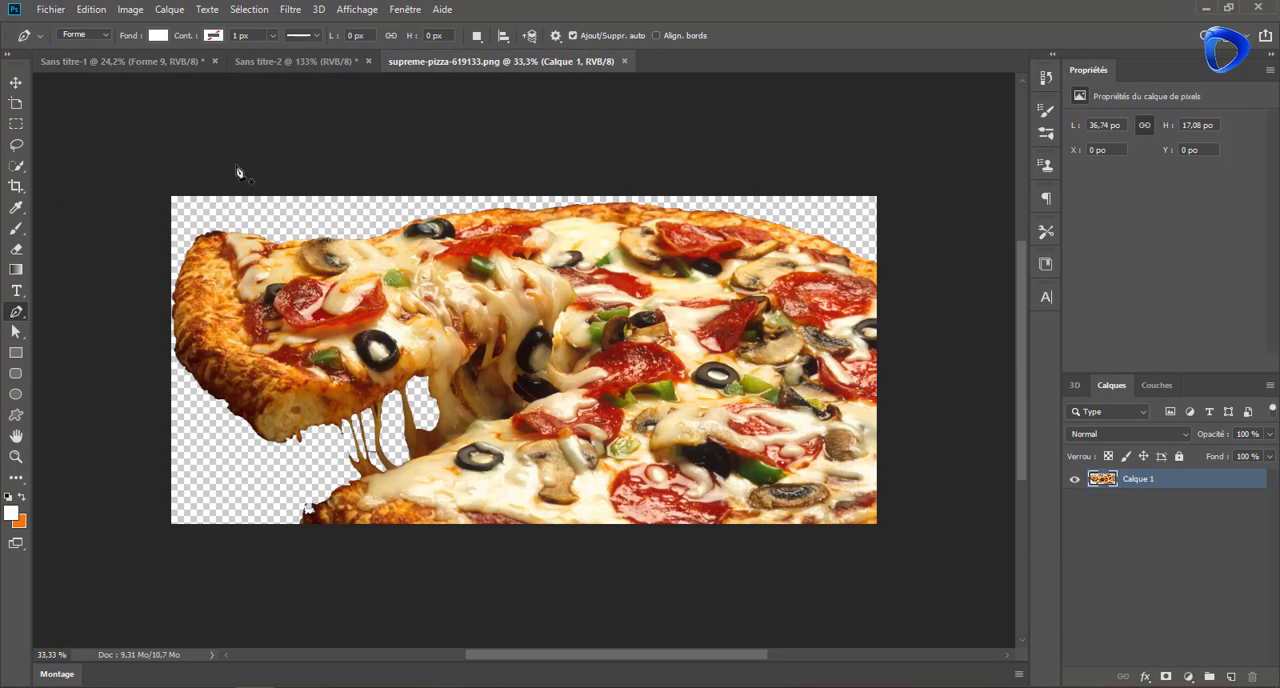
right_click(17, 166)
click(90, 181)
click(192, 216)
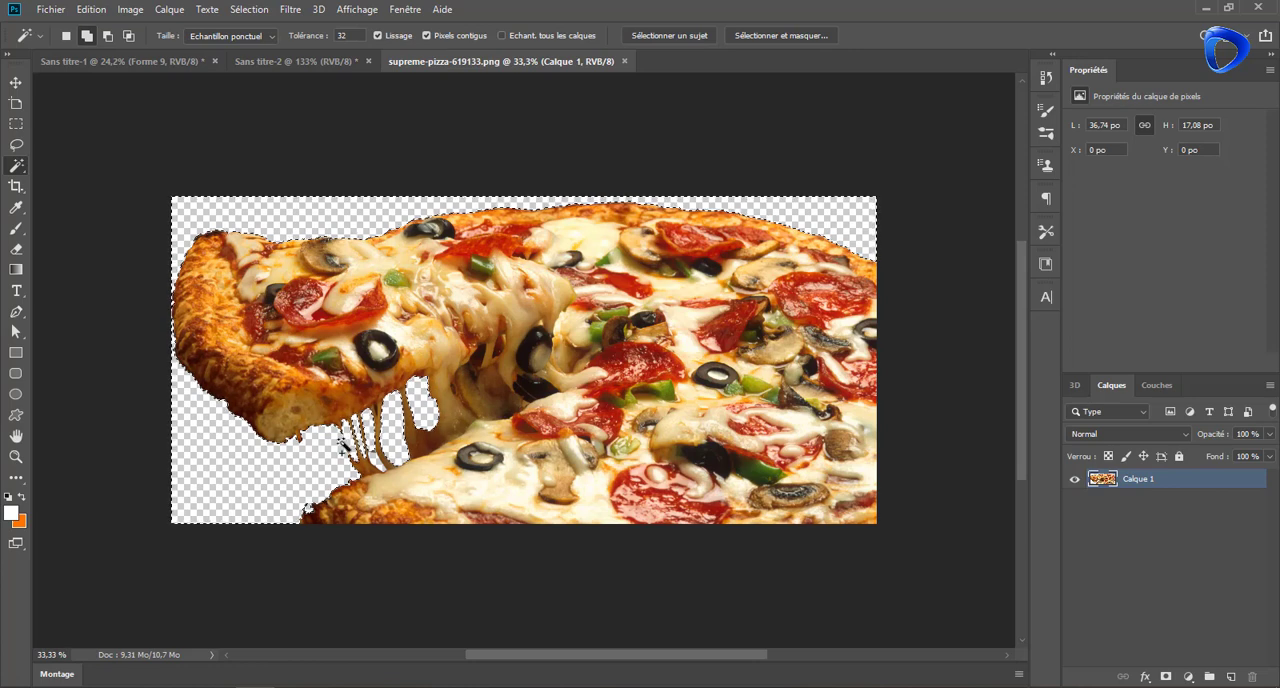
Bring the pizza into Sans titre-1 and scale it to about 7.73 by 3.59 inches, overlapping the page's upper right edge
click(16, 83)
drag(436, 276, 543, 208)
drag(805, 93, 651, 156)
drag(411, 190, 460, 190)
drag(597, 187, 614, 187)
key(Return)
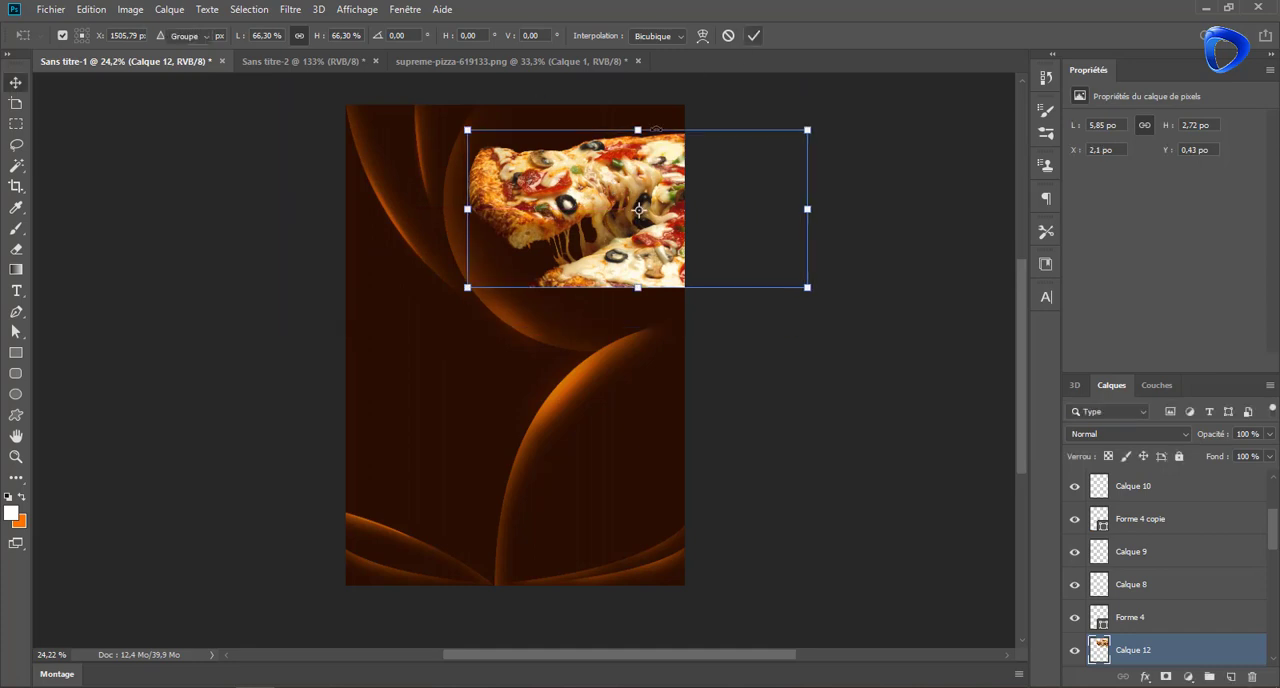
drag(638, 127, 638, 89)
drag(604, 144, 630, 167)
drag(665, 109, 665, 98)
click(753, 35)
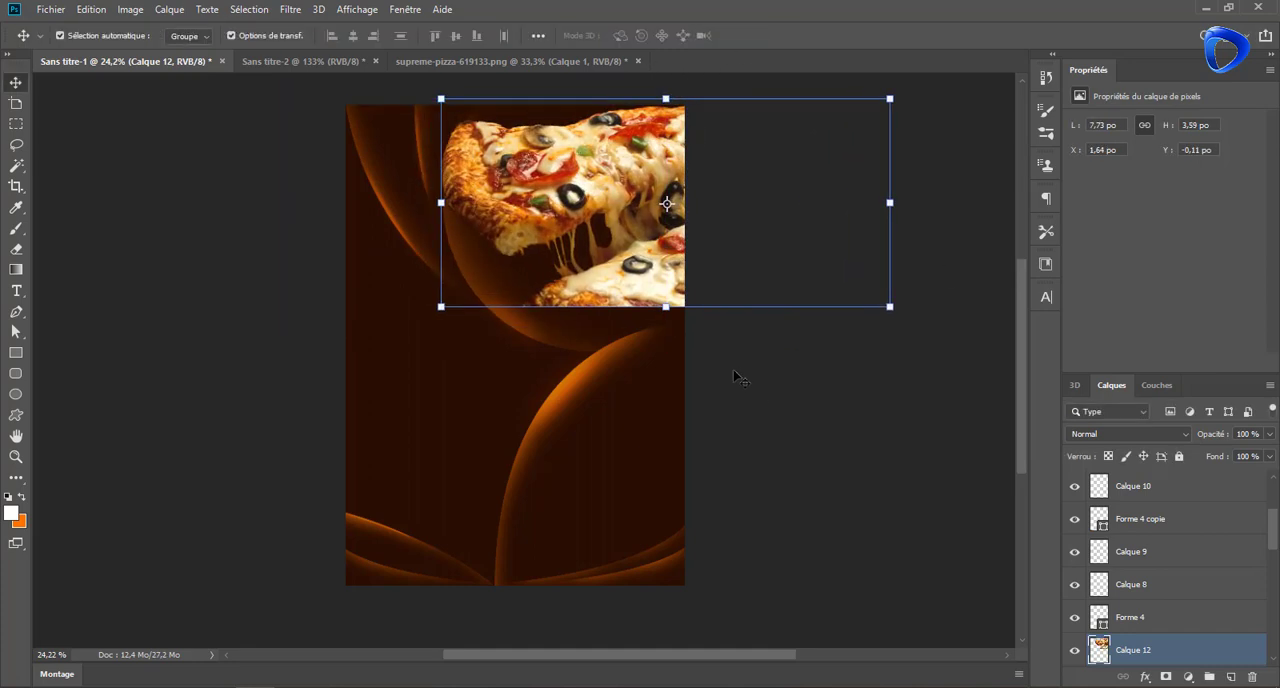
Hide the pizza layer with a black mask and reveal its centre with a soft white brush of about 1044 px, leaving faded edges
alt+click(1166, 677)
click(16, 230)
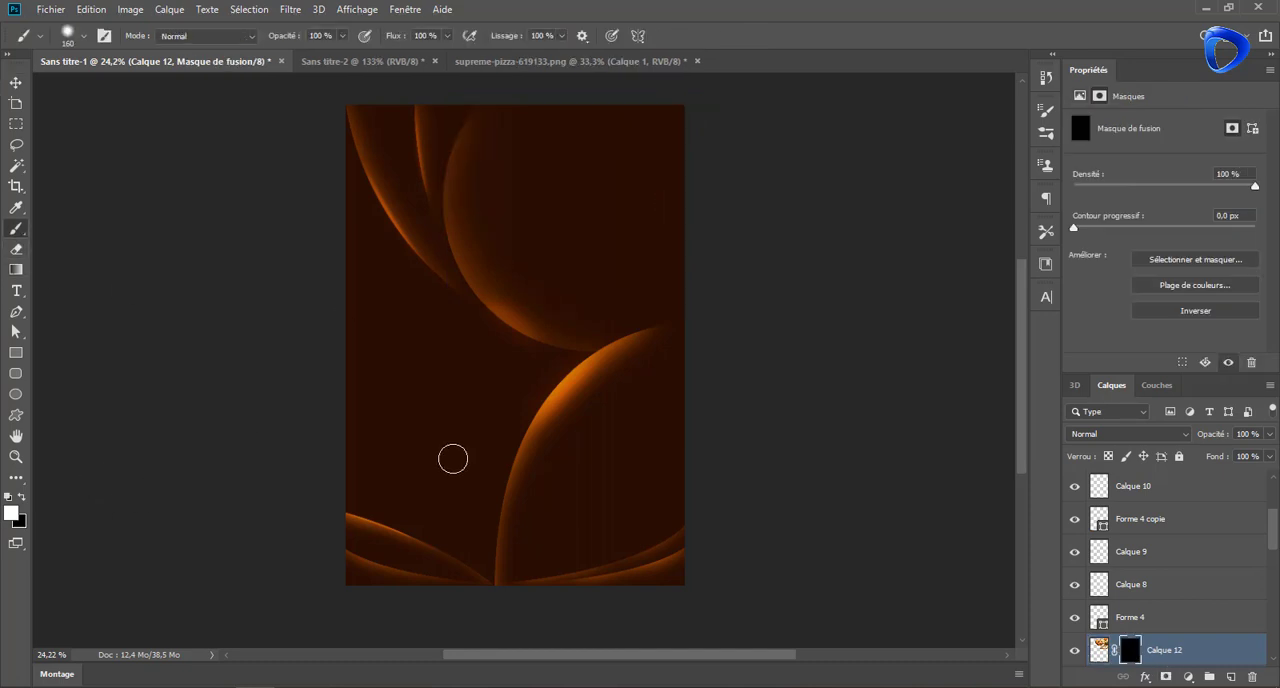
drag(484, 373, 534, 377)
click(578, 206)
drag(568, 218, 581, 226)
click(582, 215)
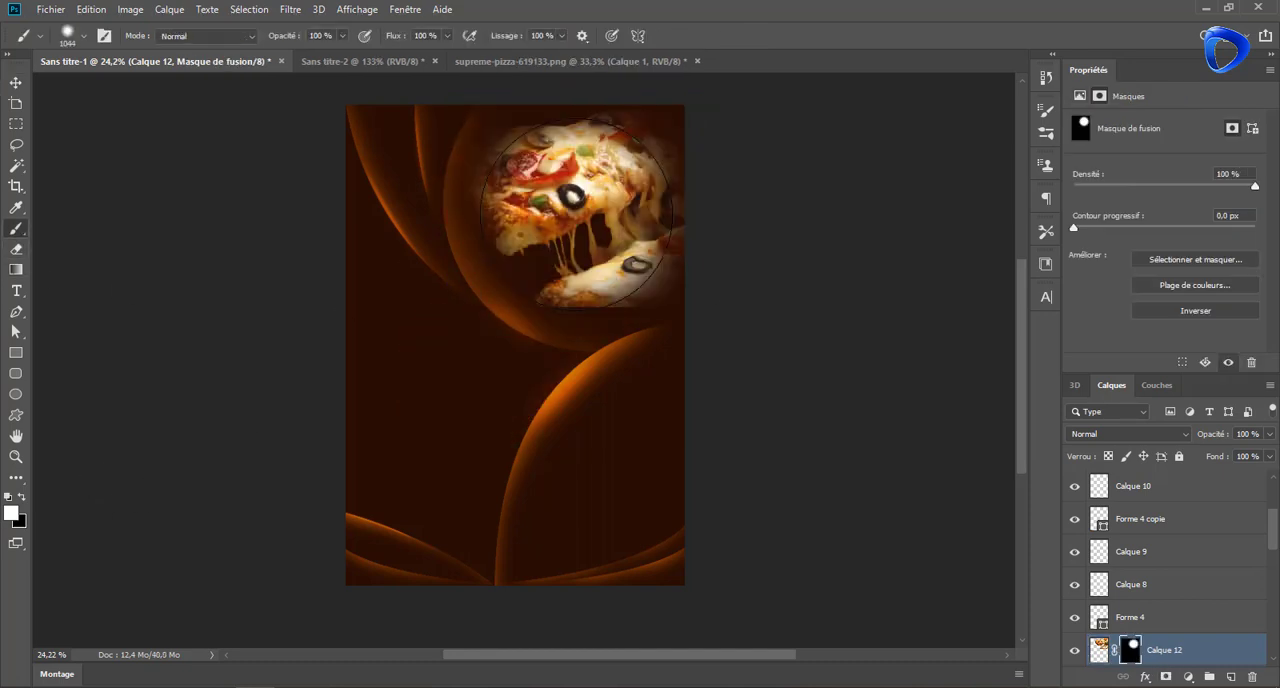
click(16, 84)
click(376, 336)
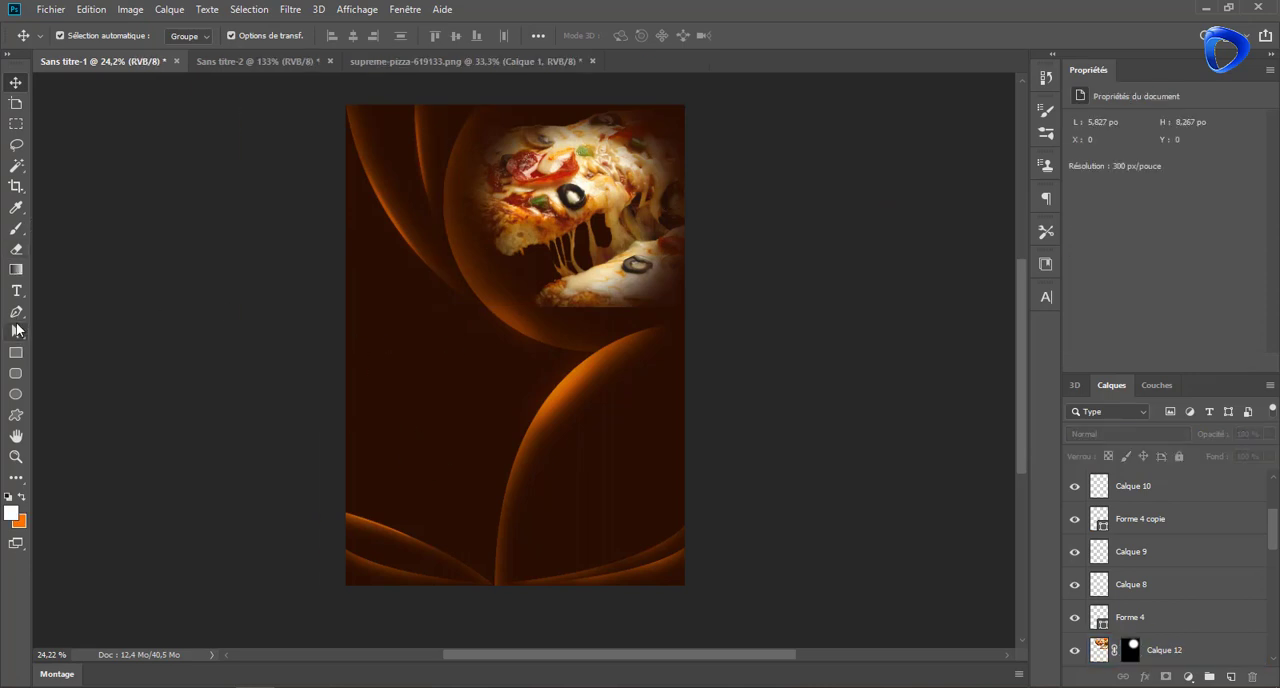
Draw a white circle about 536 px in diameter at the pizza's left edge and move it slightly upward
click(16, 395)
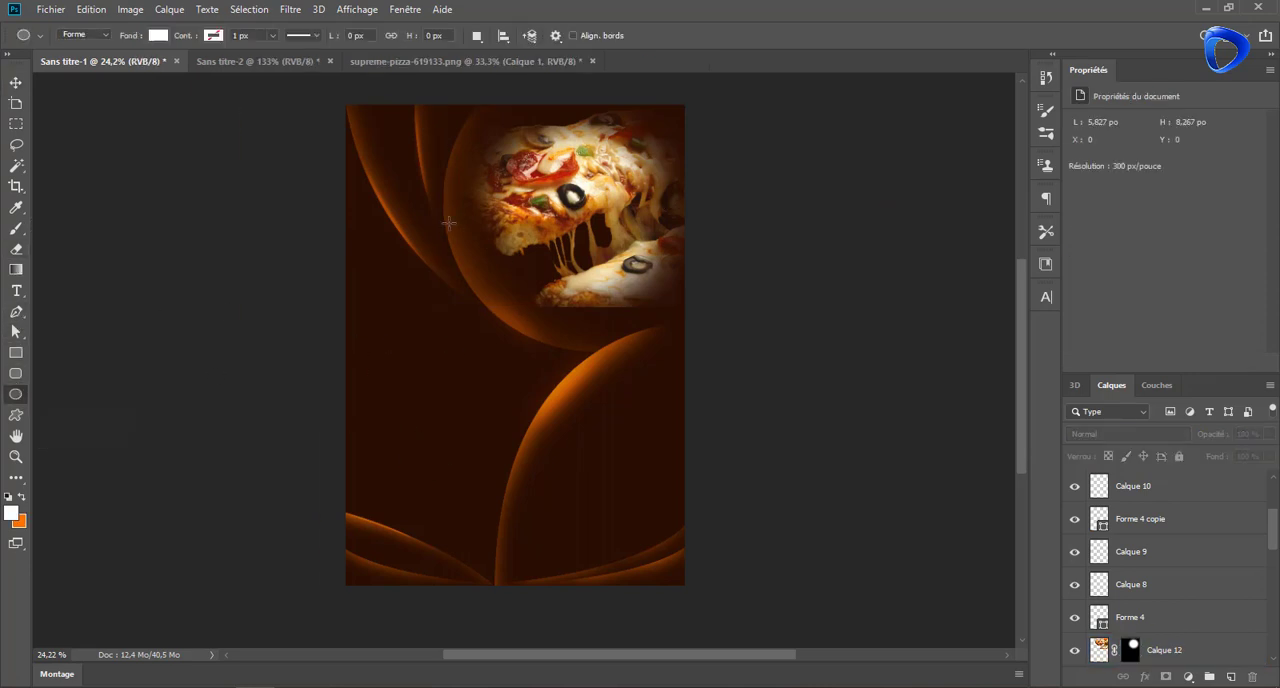
right_click(397, 315)
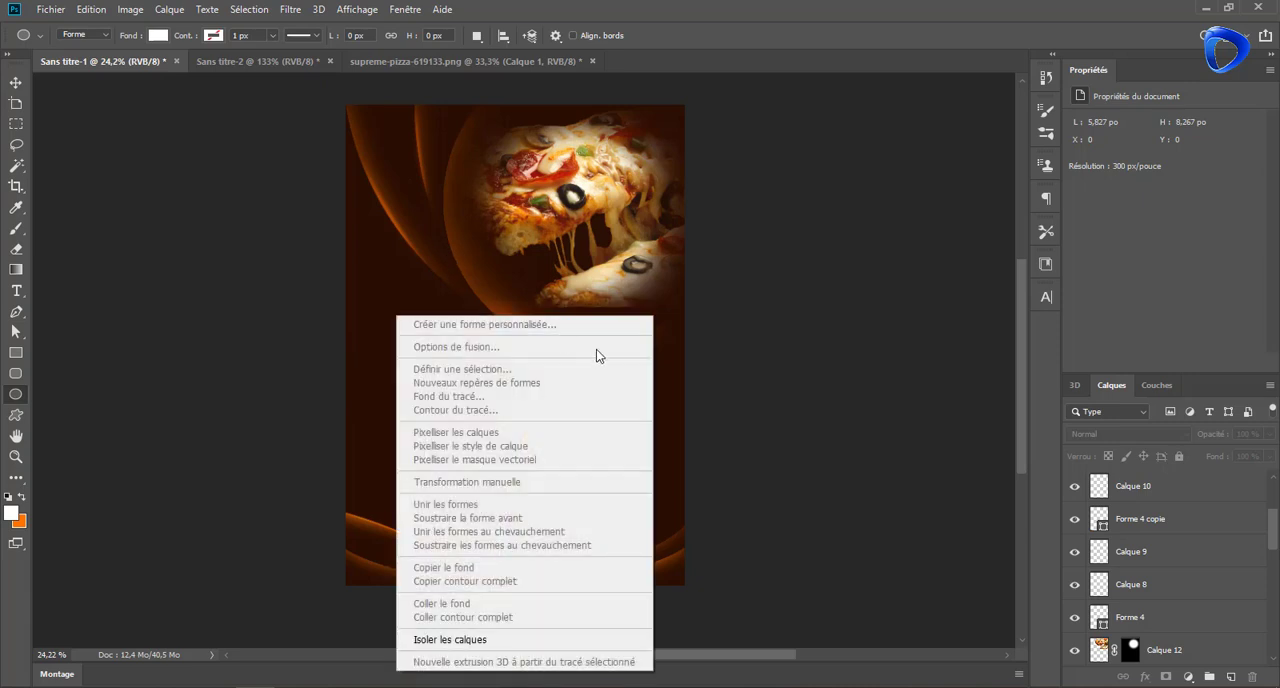
click(391, 223)
drag(387, 215, 491, 334)
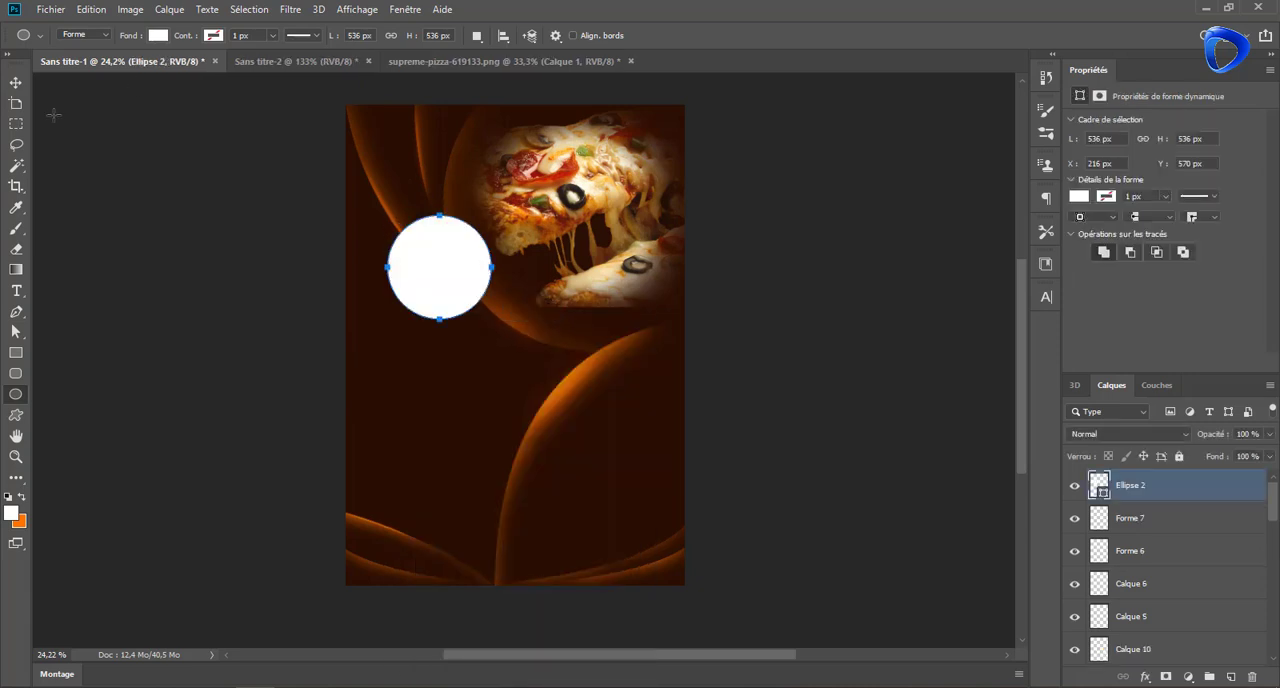
key(v)
mouse_move(466, 286)
mouse_down()
mouse_move(461, 248)
mouse_move(469, 265)
mouse_up()
Draw a small white pointed tail about 82 by 128 px at the circle's lower right edge with the Pen tool
click(14, 313)
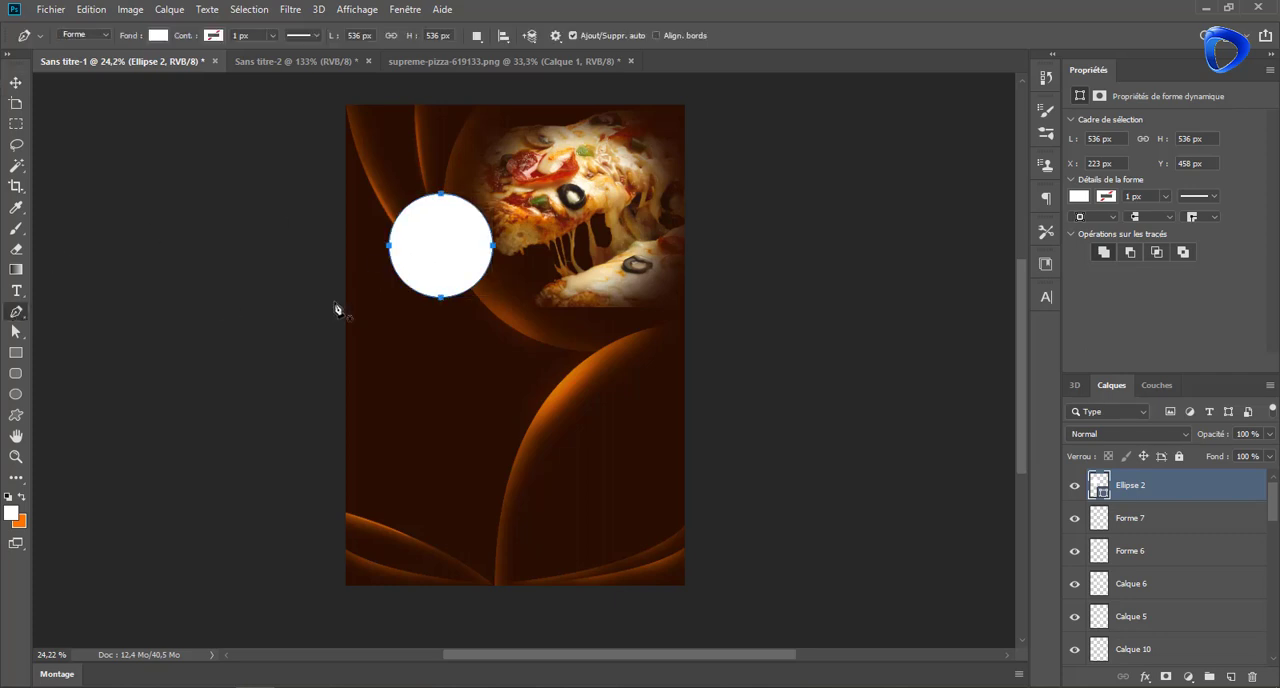
scroll(433, 302, up, 5)
drag(533, 290, 508, 328)
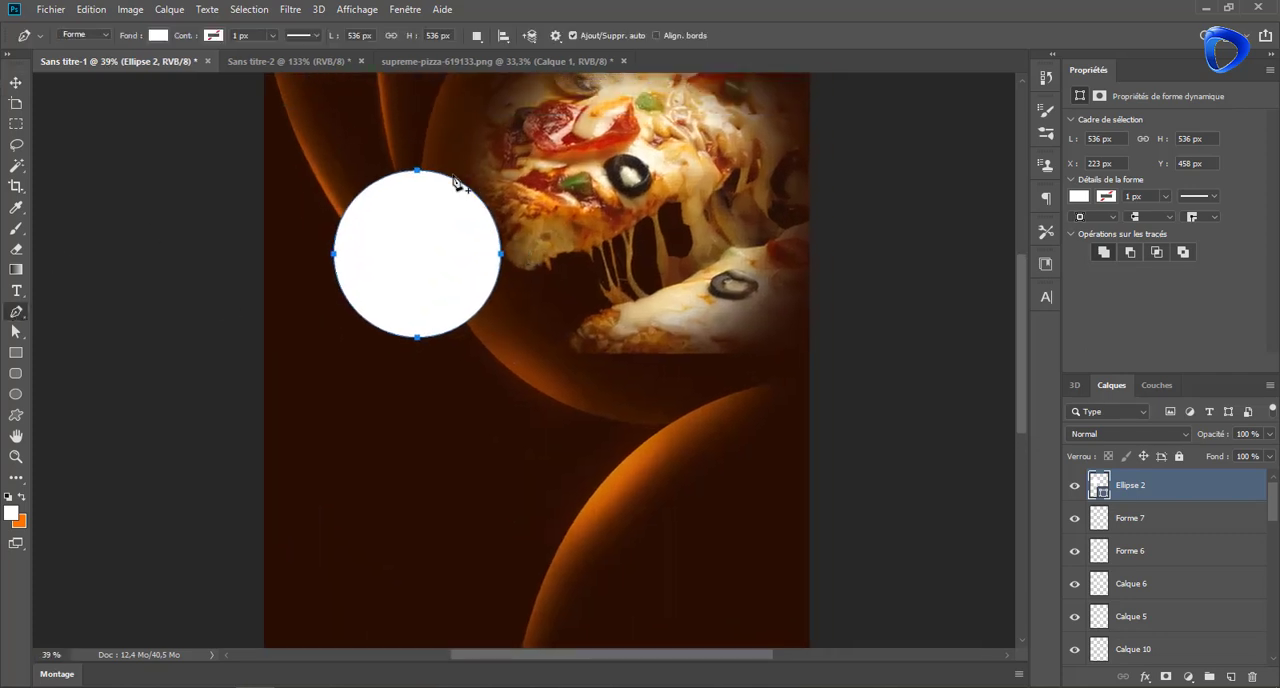
click(1229, 677)
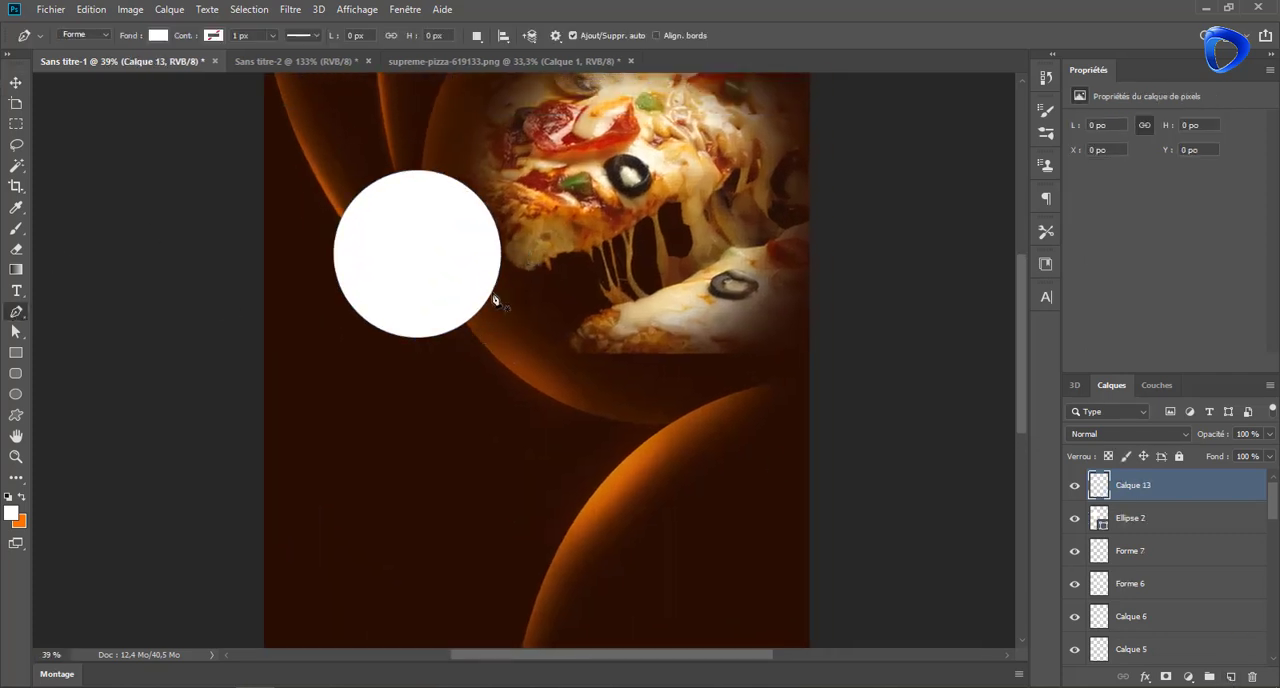
click(493, 287)
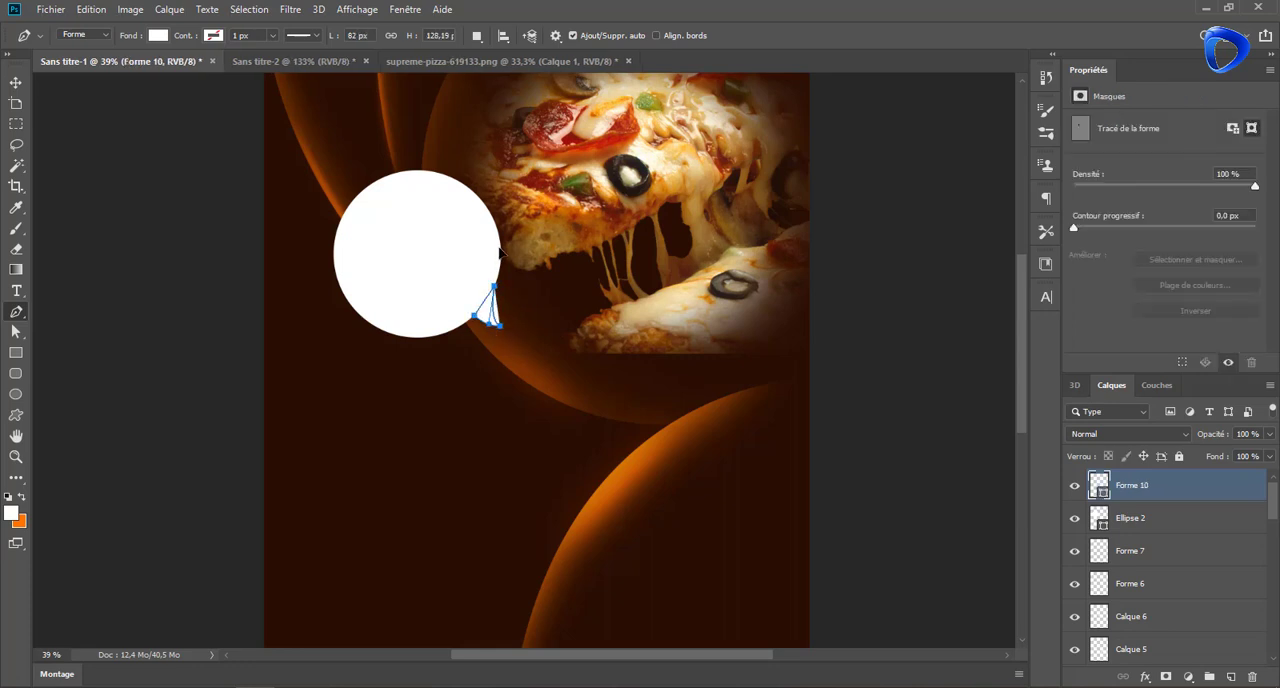
key(v)
Merge the circle and tail into one shape, then transform it into a small tilted oval speech bubble beside the pizza's upper left
shift+click(1112, 517)
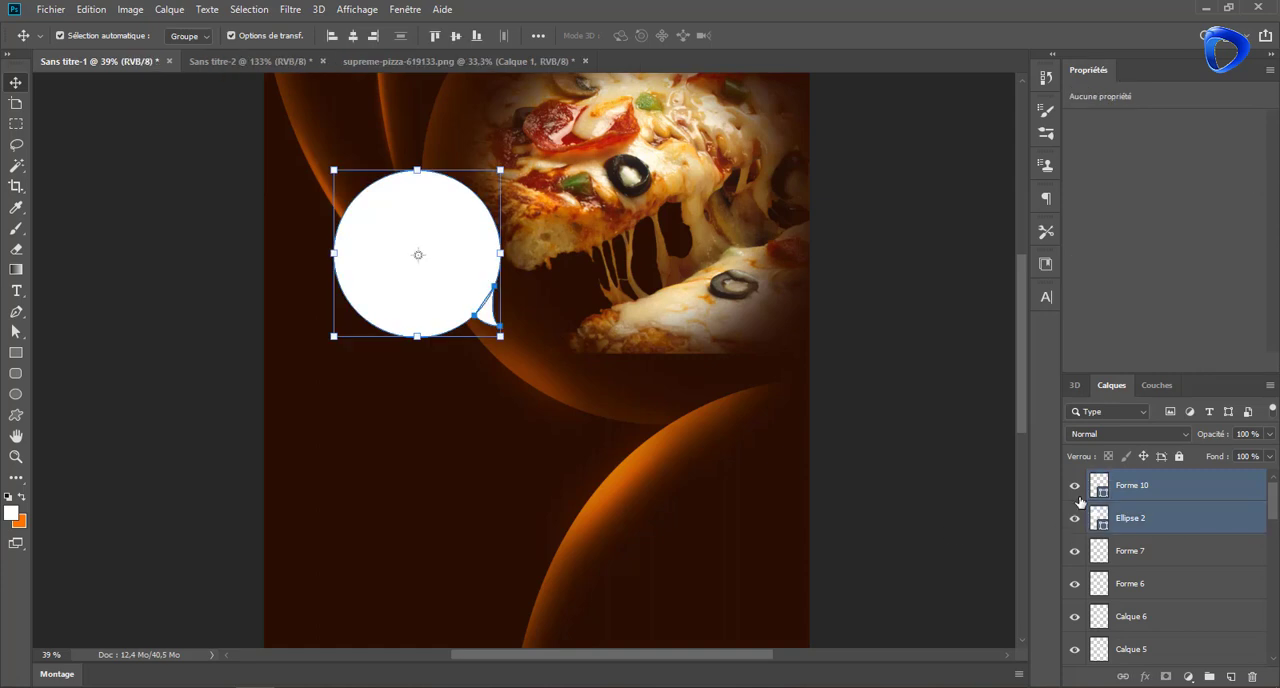
key(ctrl+e)
drag(508, 167, 482, 196)
scroll(504, 175, down, 2)
drag(440, 279, 486, 135)
click(752, 36)
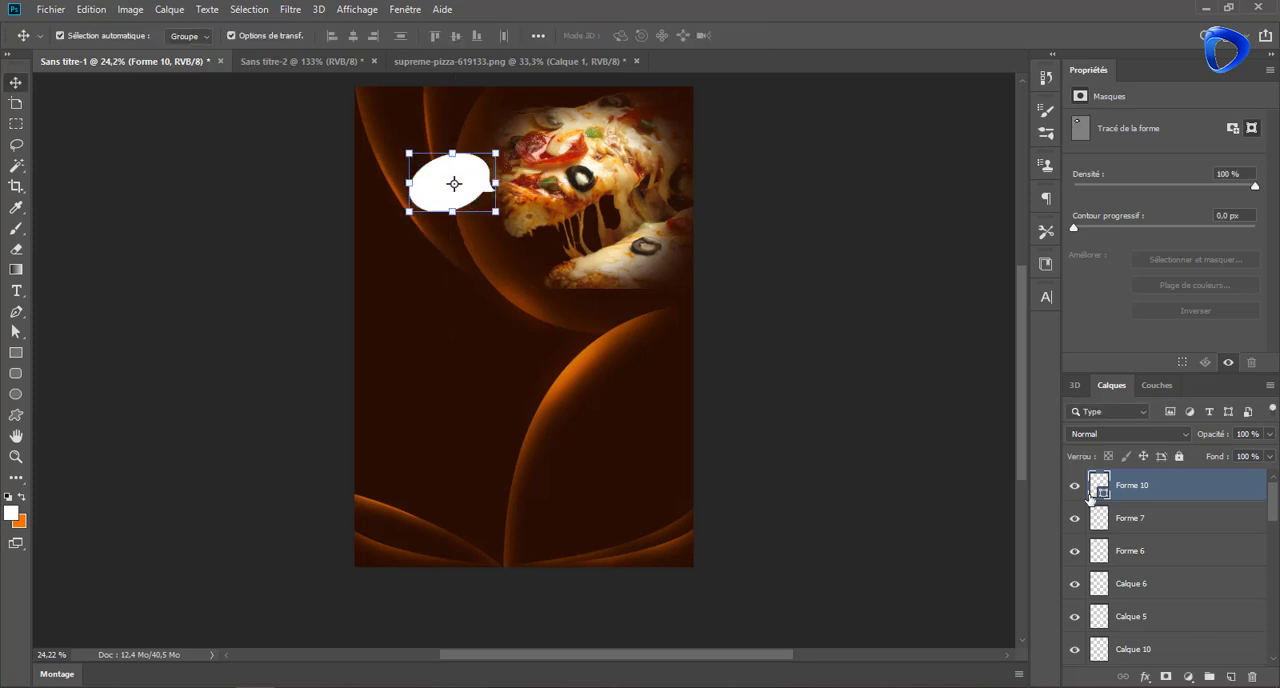
Add a gradient overlay to the speech bubble and remove the middle colour stop from its gradient
right_click(1188, 480)
click(1000, 31)
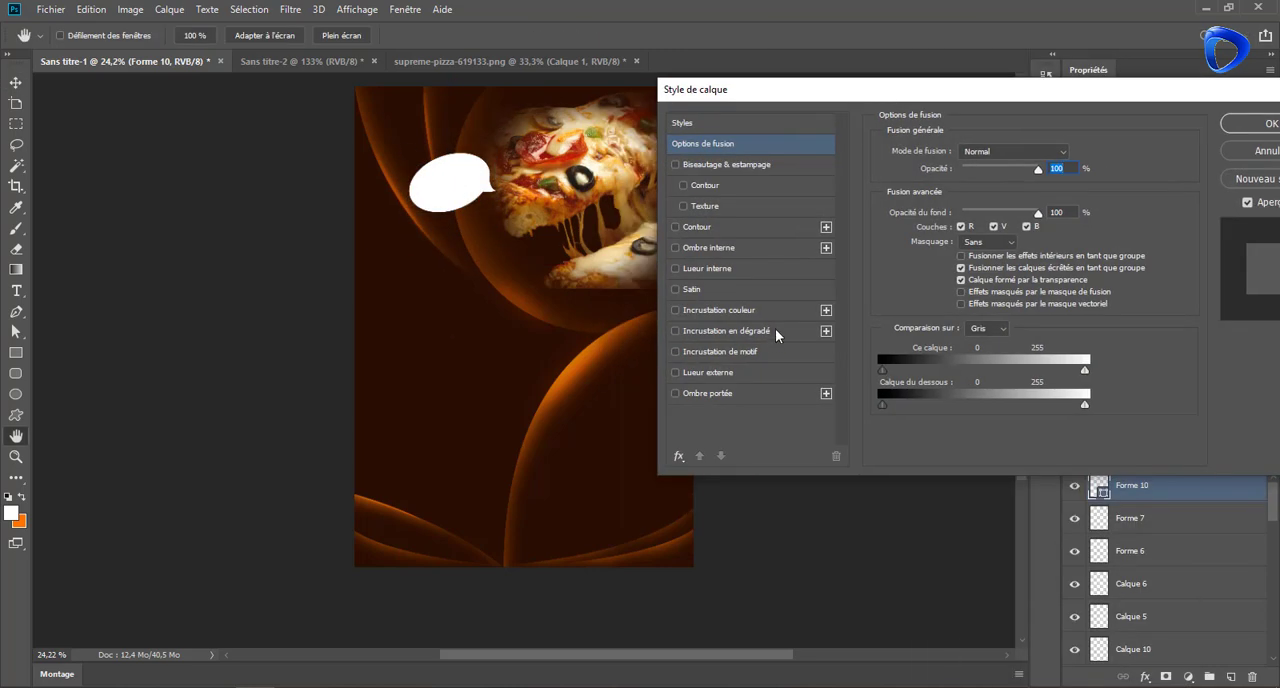
click(720, 330)
click(980, 243)
click(966, 409)
drag(966, 409, 910, 434)
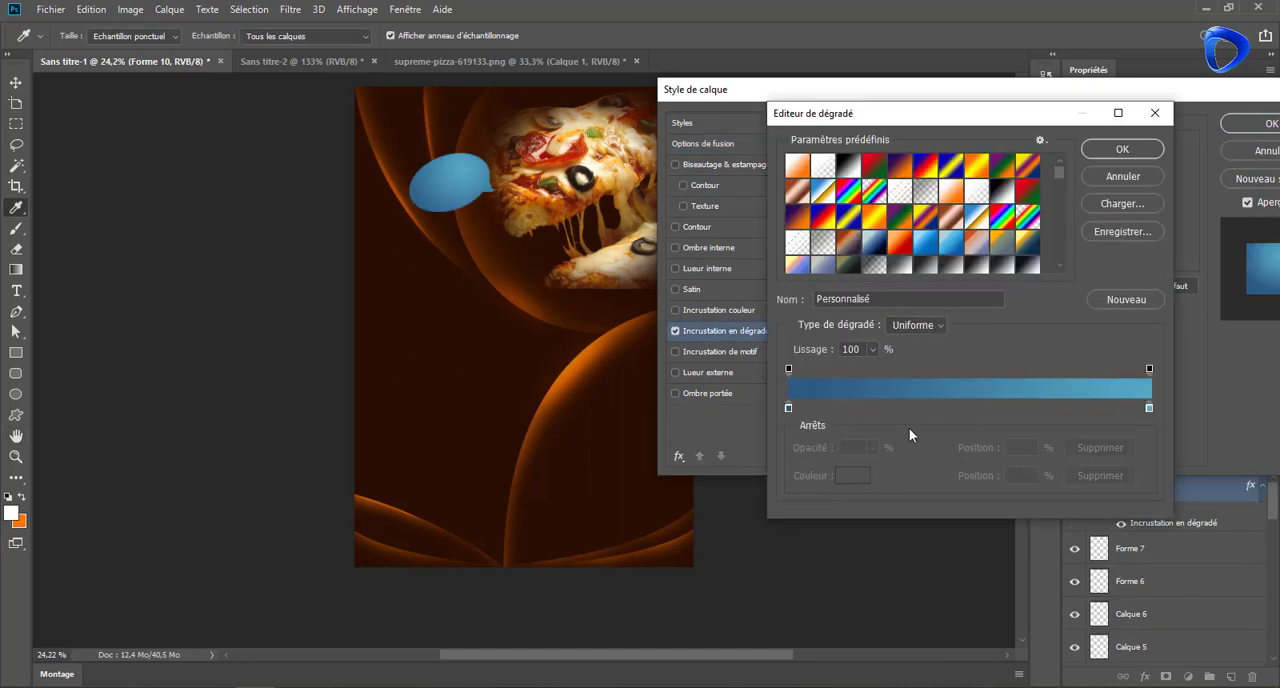
Set the bubble gradient's start colour to #2b0e01 and its end colour to #672903, sampling both from the artwork
click(789, 408)
click(858, 477)
click(620, 425)
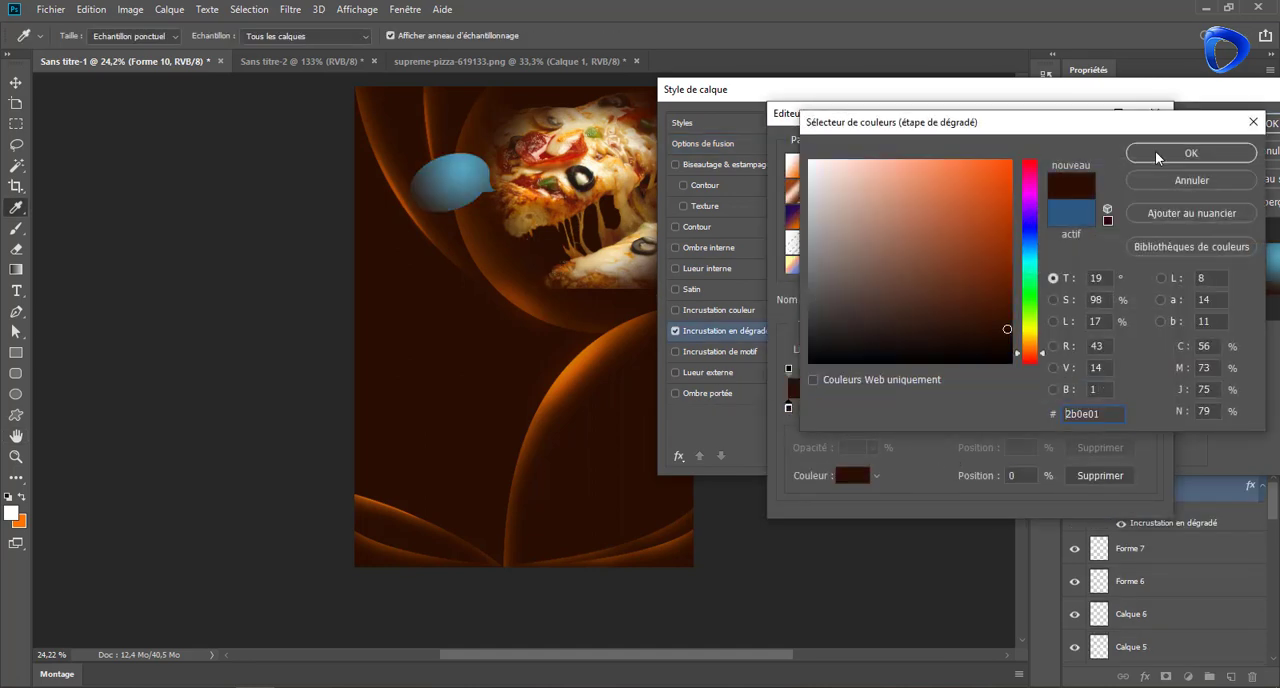
click(1156, 152)
double_click(1149, 408)
click(542, 283)
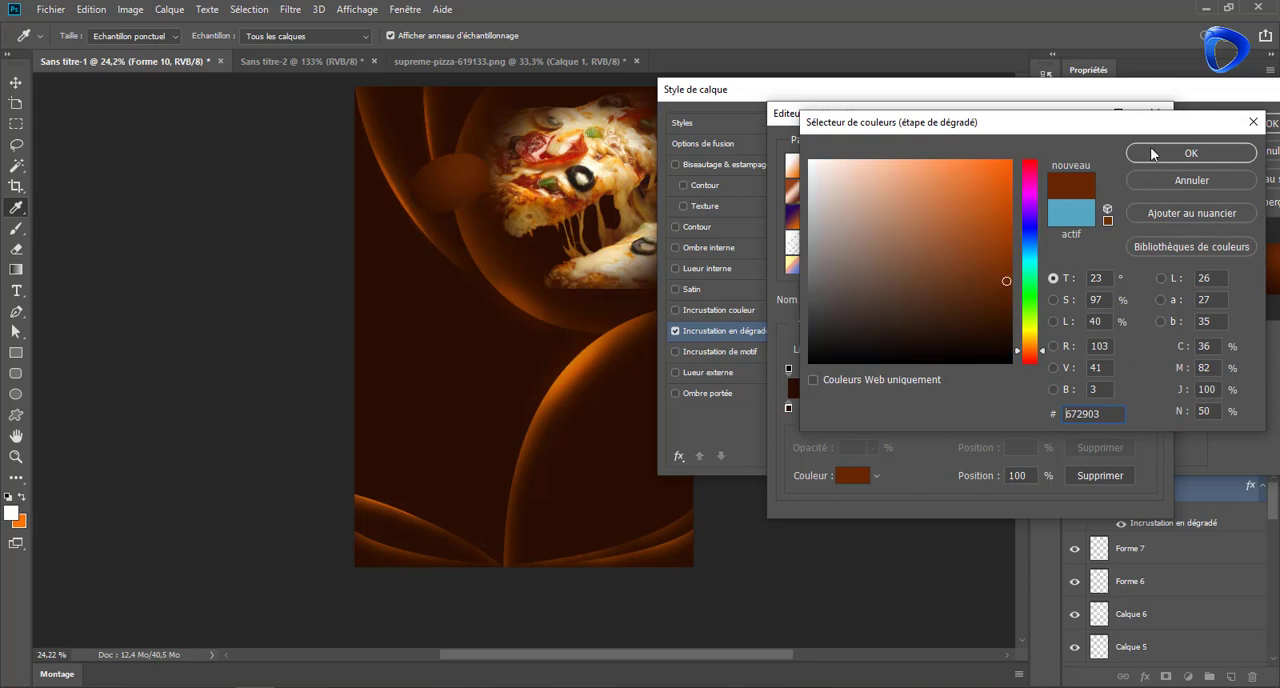
click(1156, 152)
Set the bubble gradient's start colour to #6f2606 and its end colour to a bright orange, then accept the gradient
double_click(788, 408)
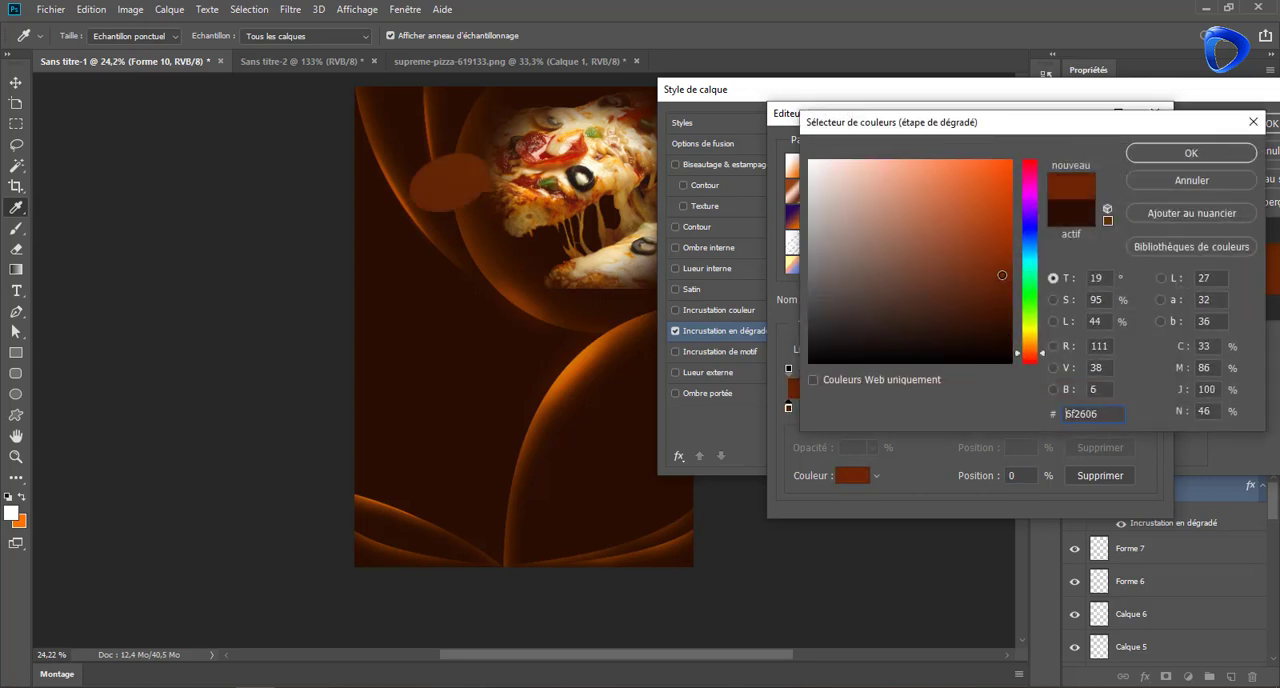
click(1188, 156)
double_click(1149, 408)
drag(1002, 236, 1006, 189)
click(1173, 151)
click(1141, 150)
Enable Bevel & Emboss on the speech bubble and make its gradient overlay linear at a 77° angle
click(700, 166)
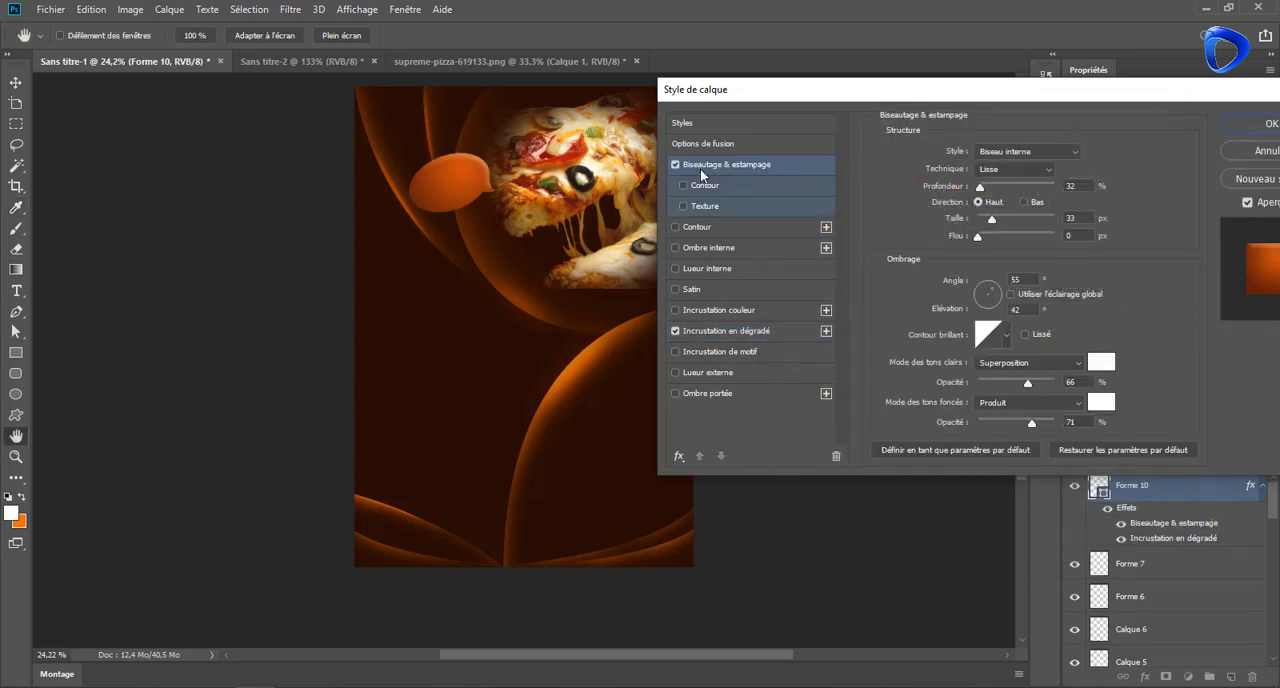
click(726, 331)
click(995, 209)
click(975, 212)
drag(966, 233, 966, 231)
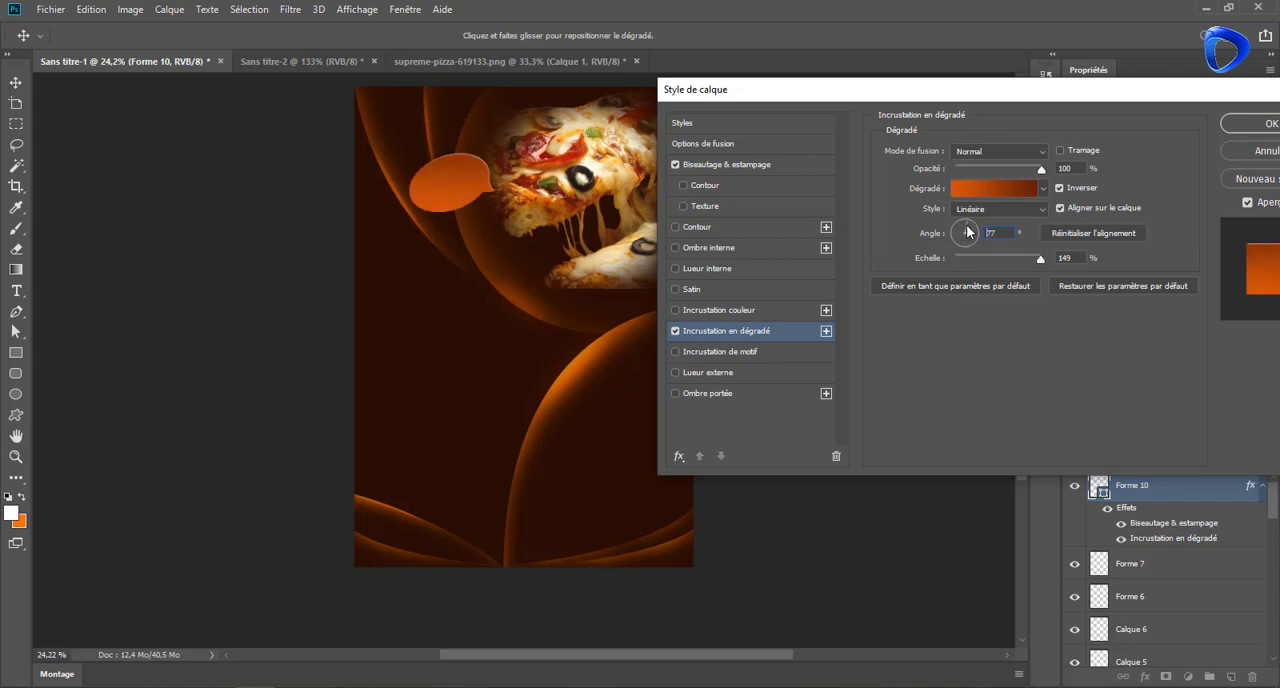
Set the bubble's bevel to size 10 px, angle -40°, elevation 32°, highlight opacity 75% and shadow opacity 77%, and apply the layer style
click(730, 166)
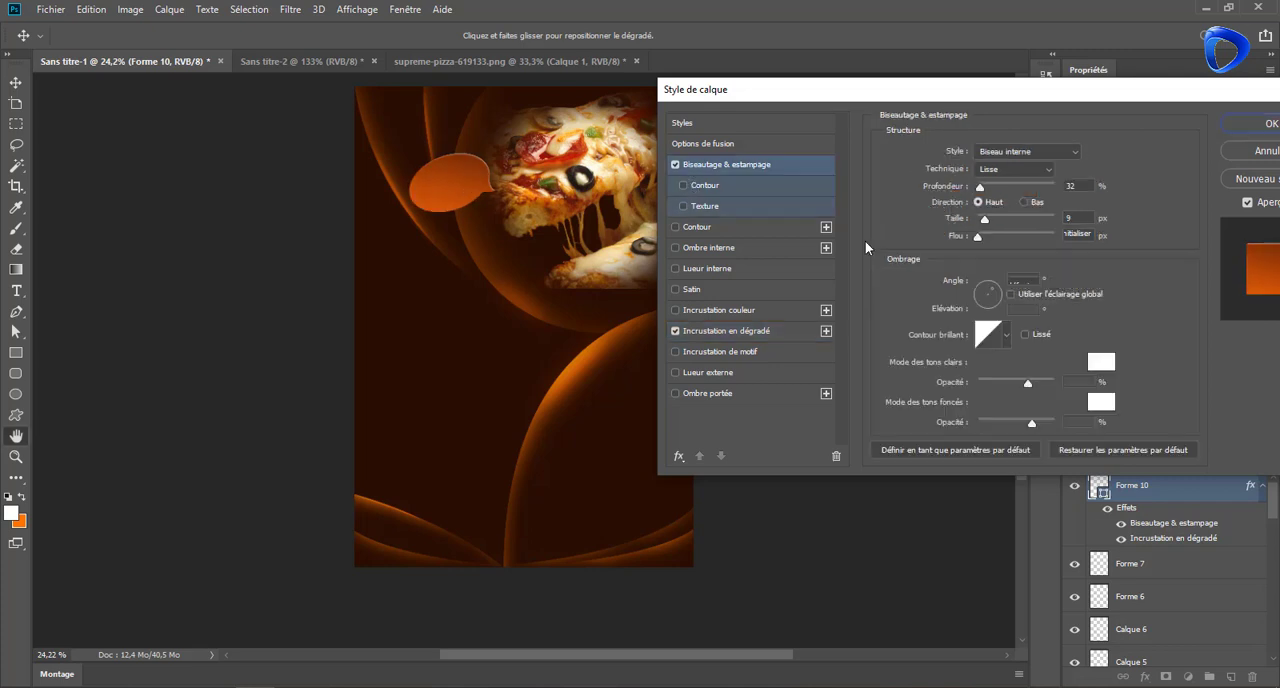
click(1027, 384)
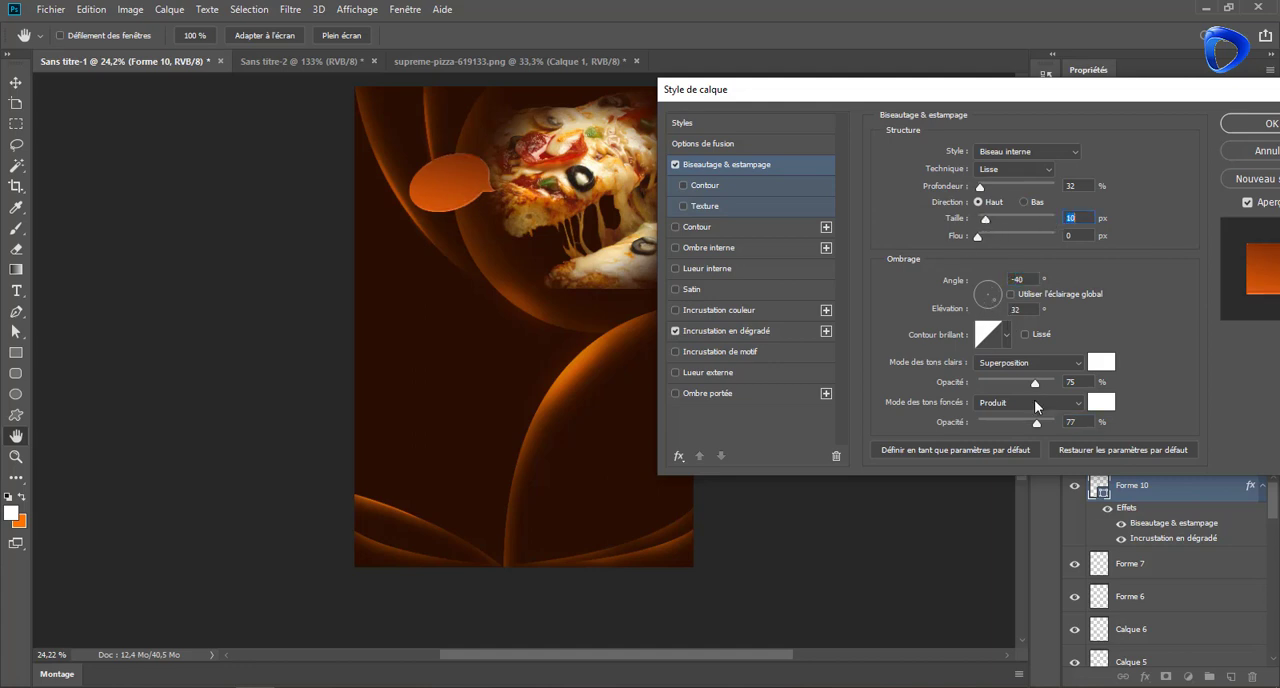
key(Return)
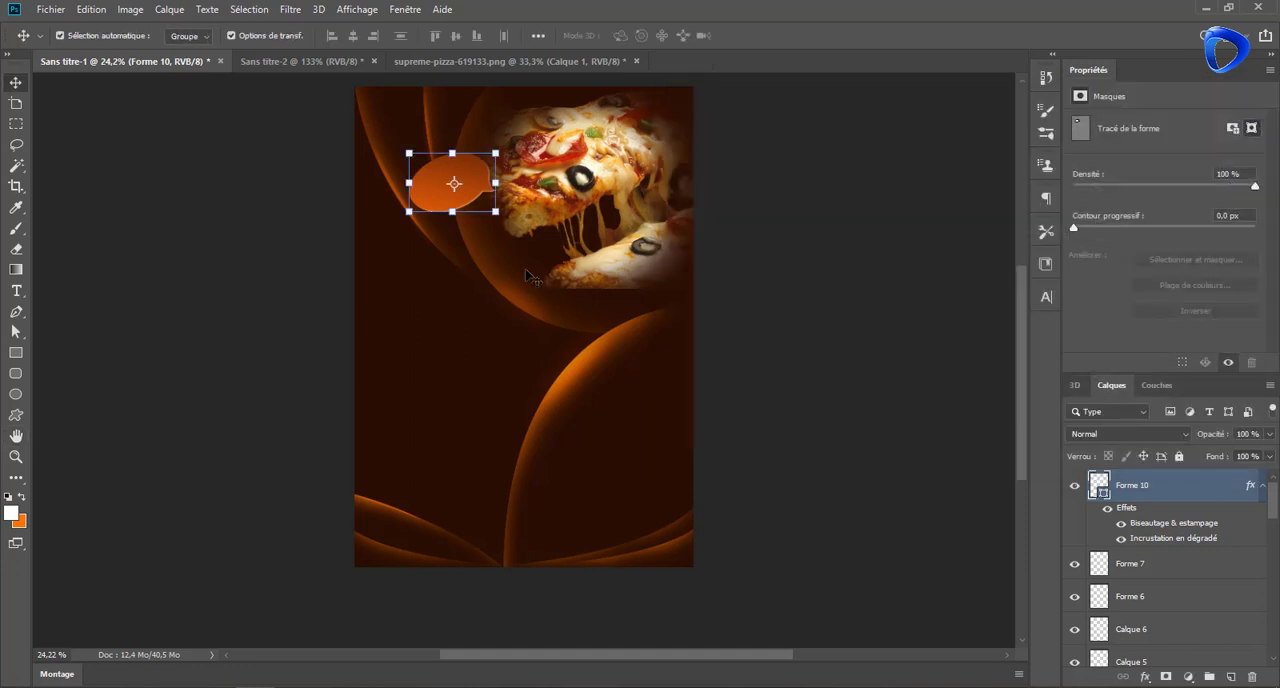
Rotate the orange speech bubble so its oval lies horizontally with the tail at the lower right
drag(497, 190, 528, 212)
click(750, 37)
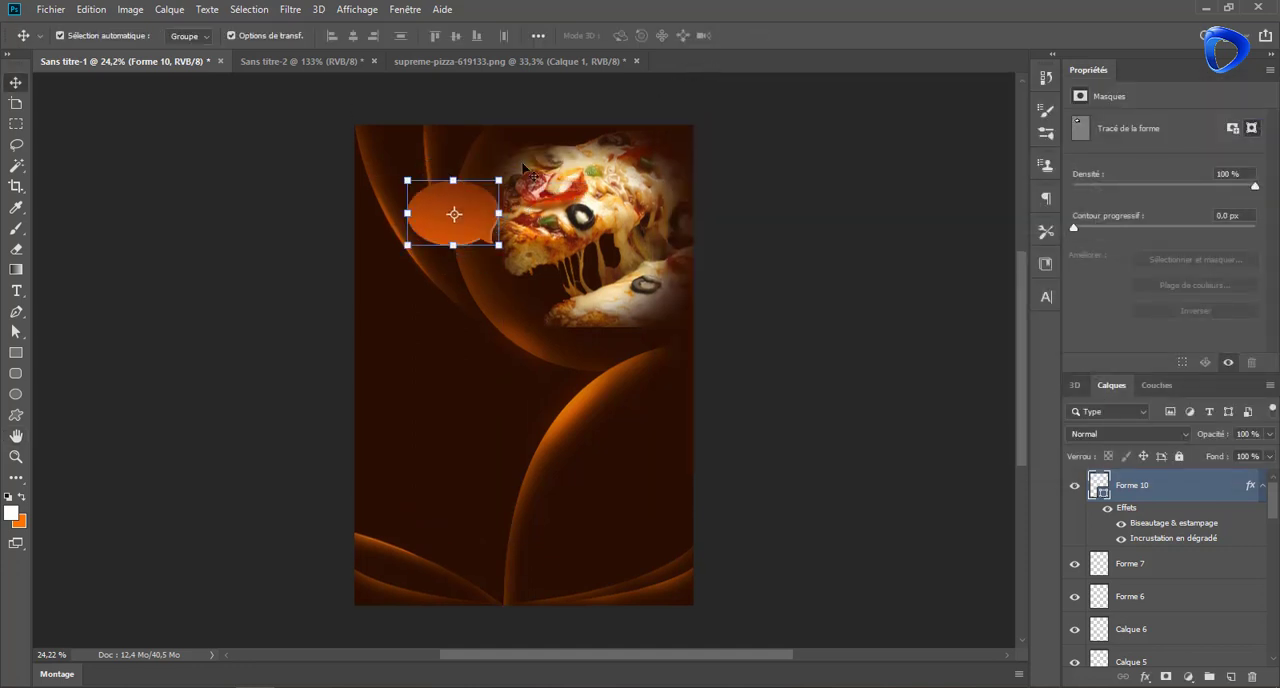
Add the text "HOT &" and place it tilted upward in the upper part of the orange speech bubble
scroll(479, 285, up, 3)
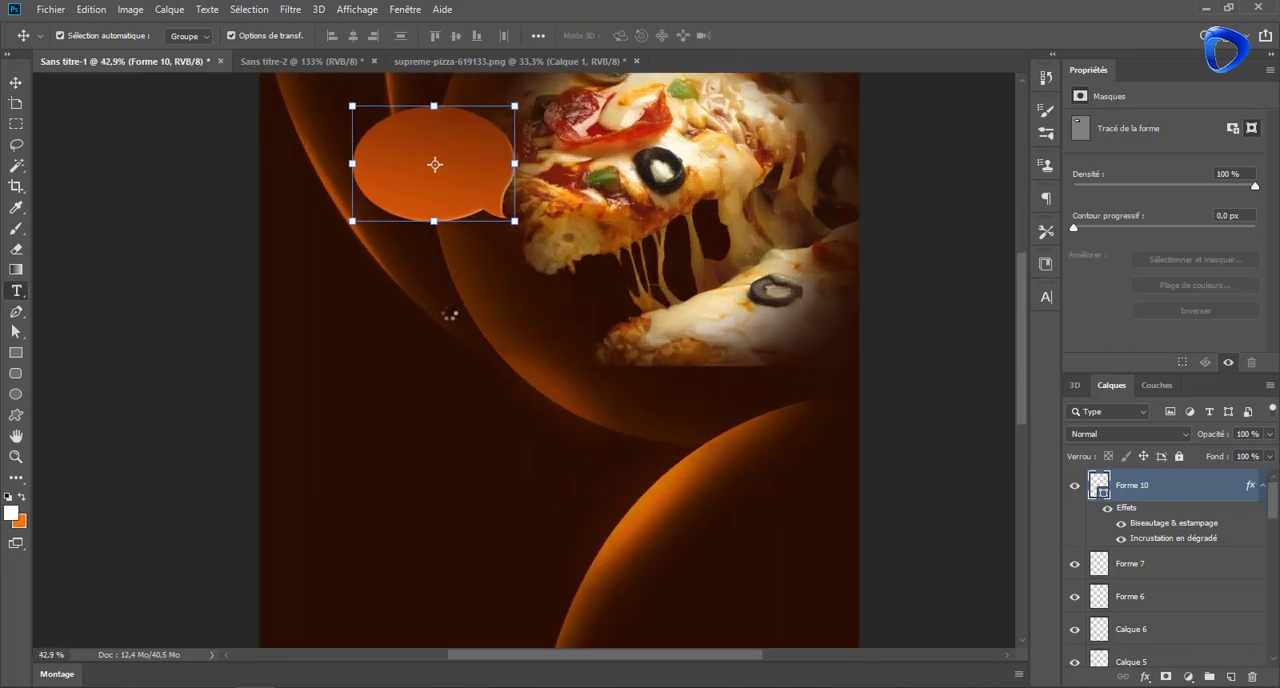
key(t)
click(441, 308)
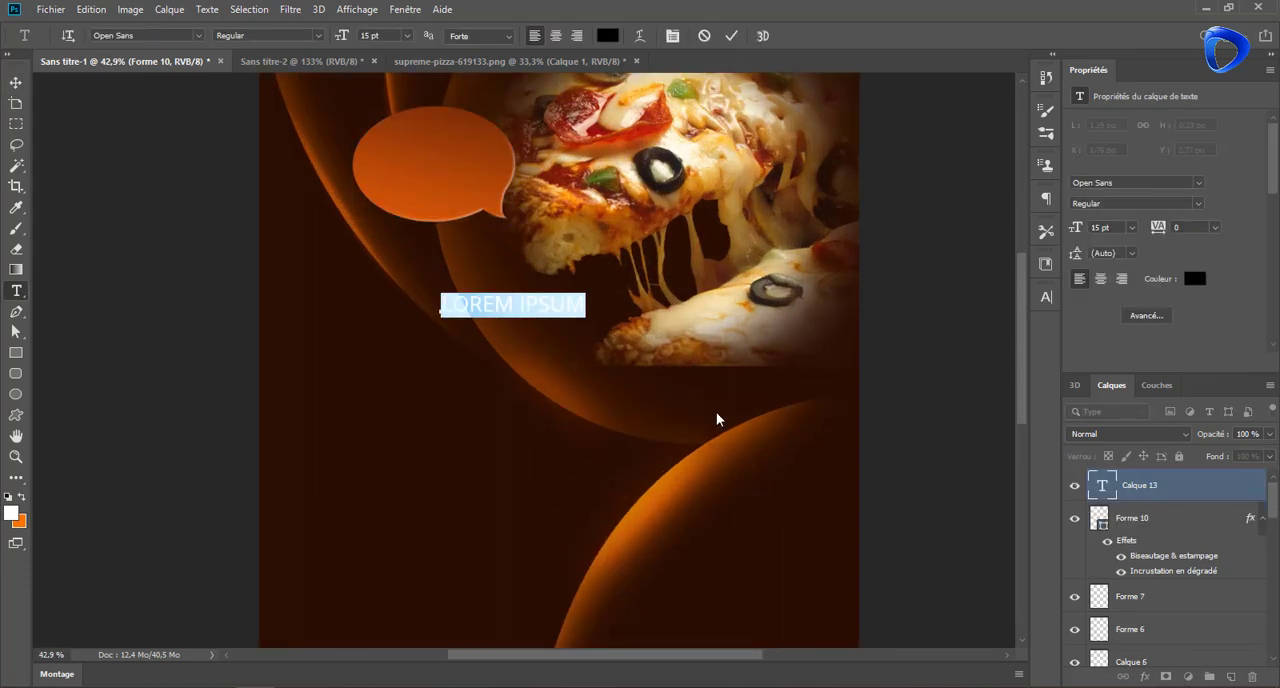
text(HOT &)
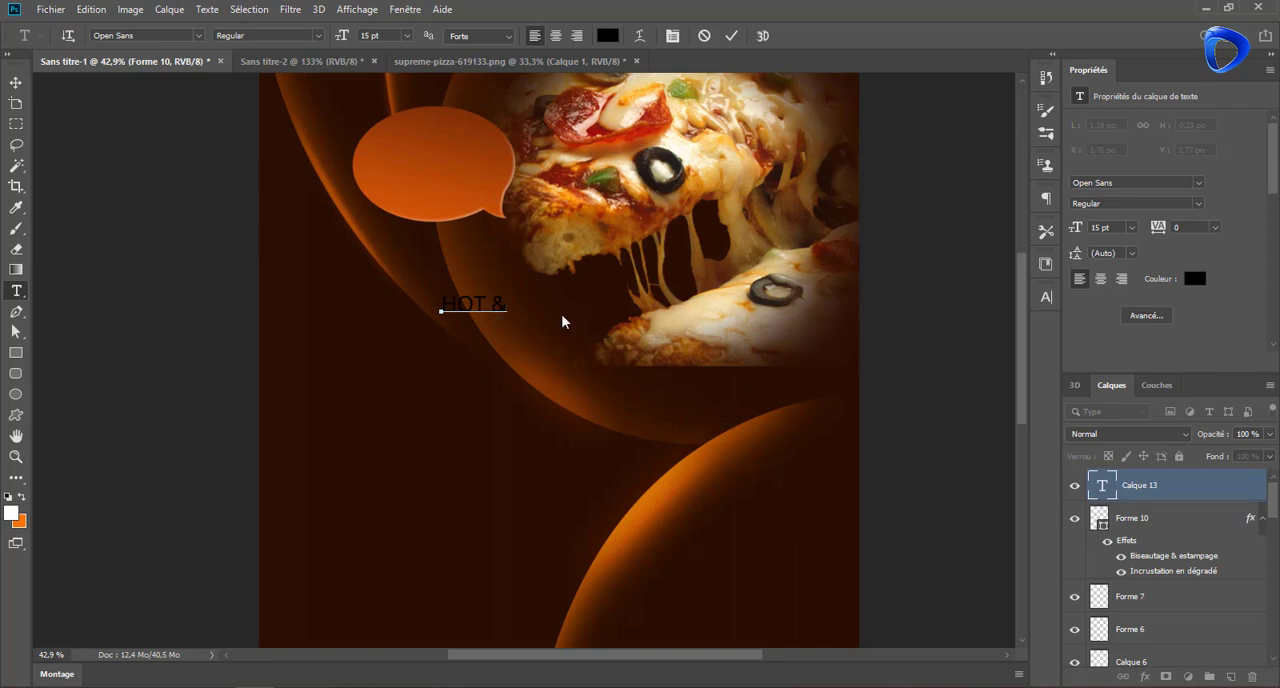
click(16, 82)
drag(494, 310, 441, 142)
key(Return)
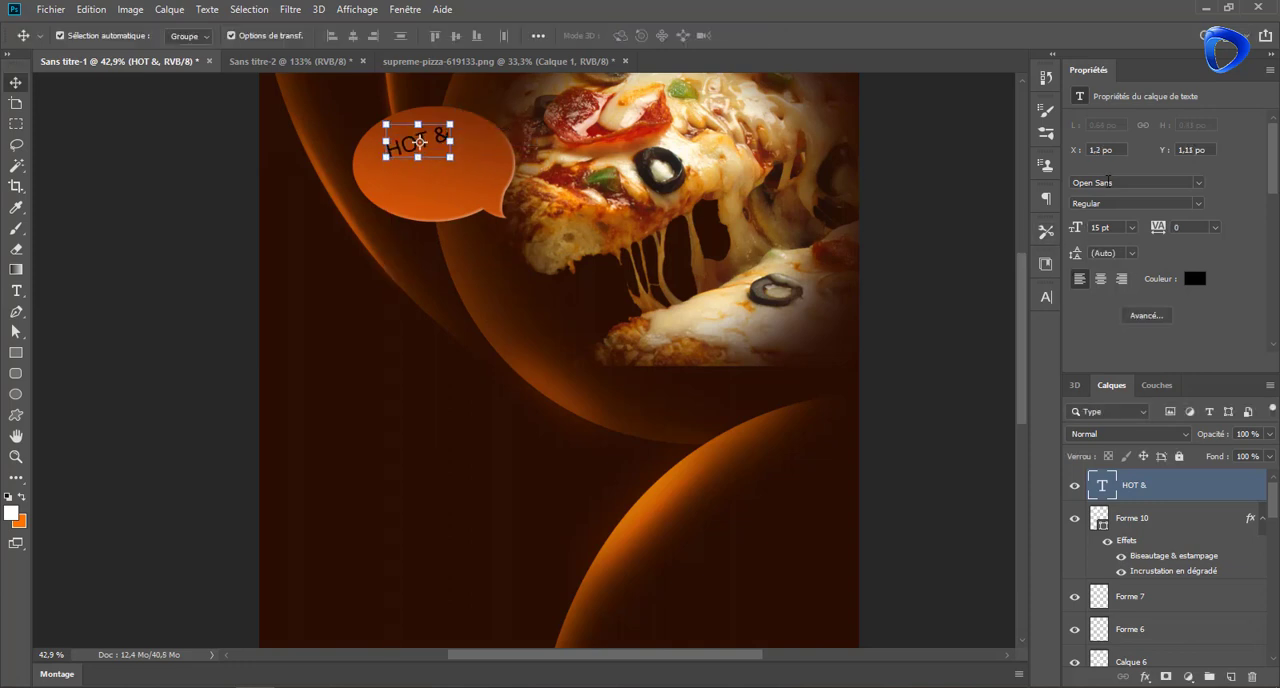
Set the "HOT &" font to Autumn Happiness and enlarge the text to 17.98 pt inside the bubble
click(1199, 182)
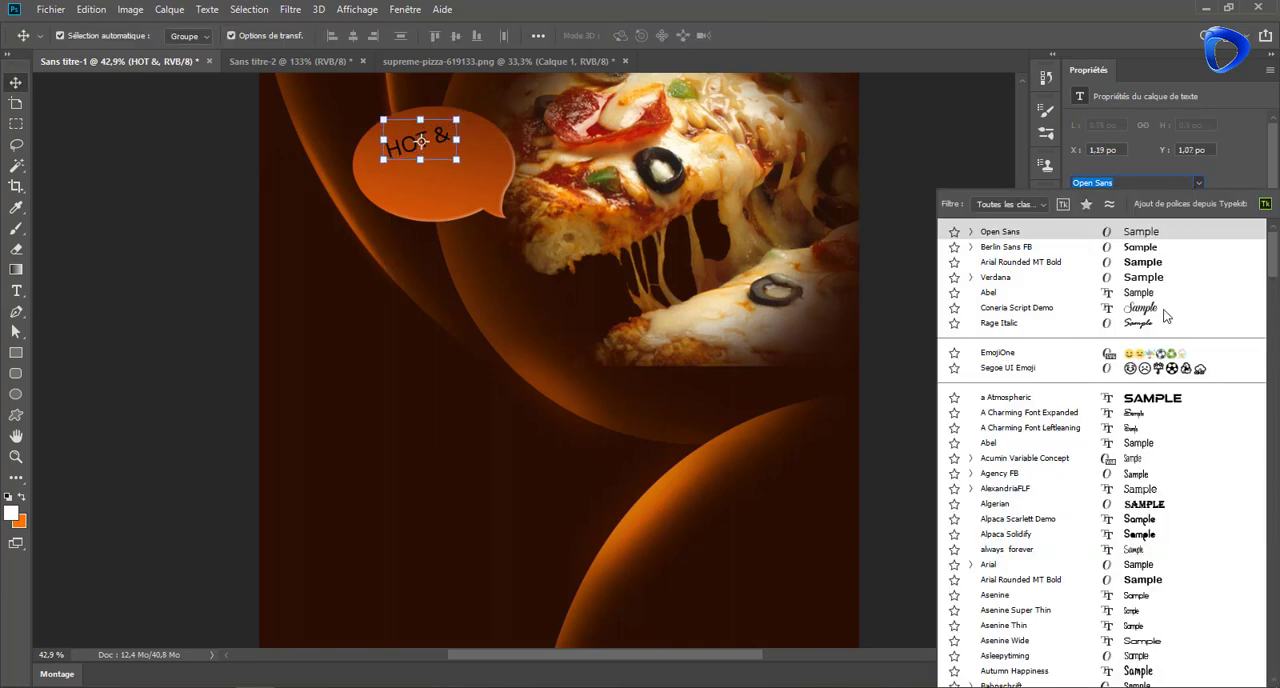
scroll(1153, 572, down, 1)
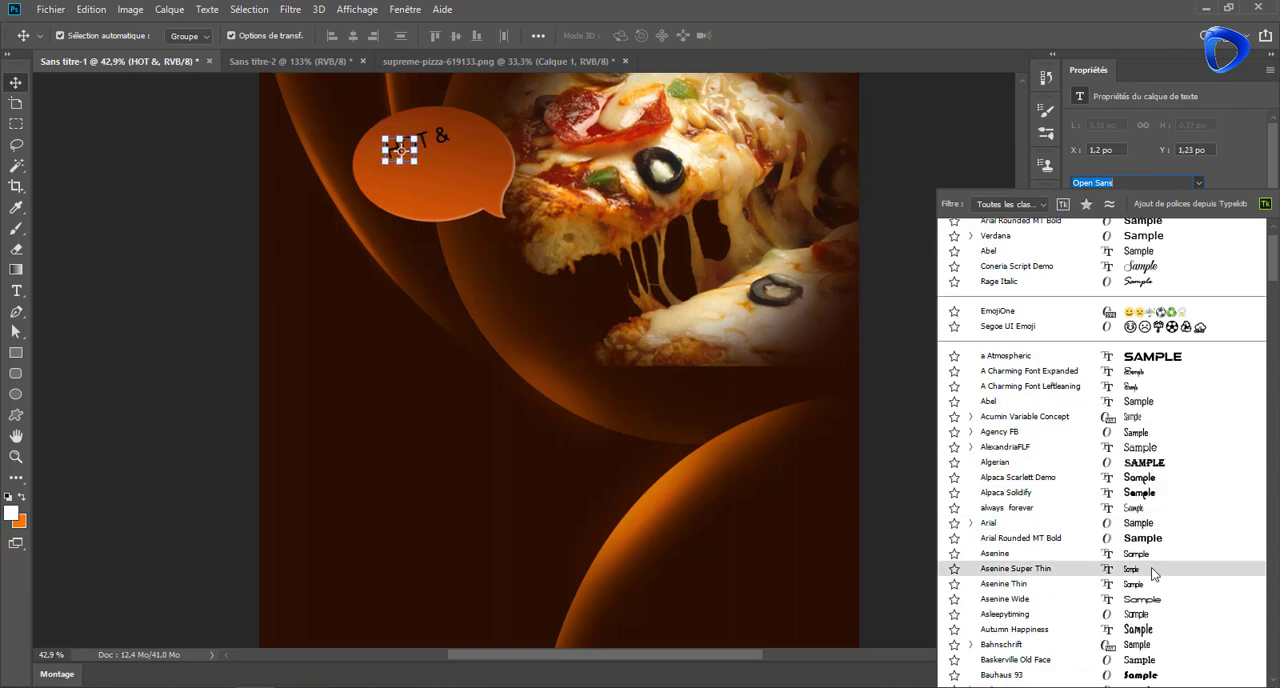
scroll(1153, 572, down, 1)
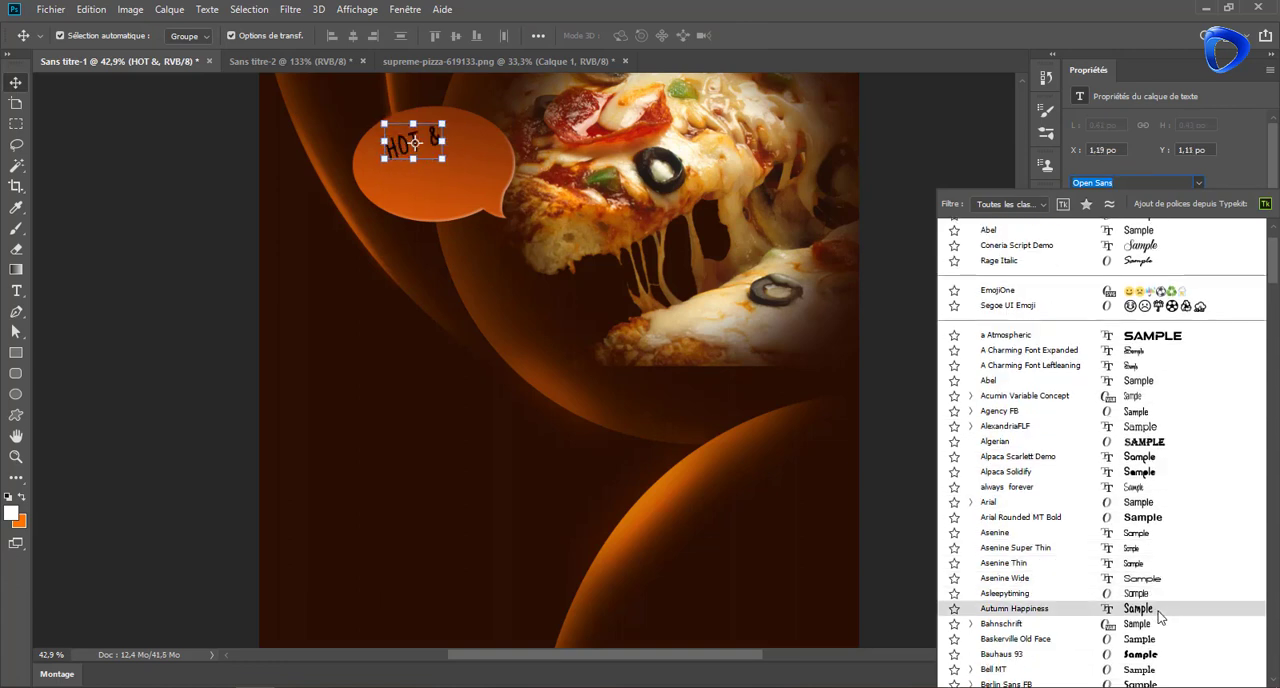
click(1158, 611)
drag(400, 146, 409, 145)
drag(454, 164, 465, 186)
key(Return)
Duplicate "HOT &" below itself, change the copy's text to "FRESH" and enlarge it to 22.98 pt
double_click(1102, 485)
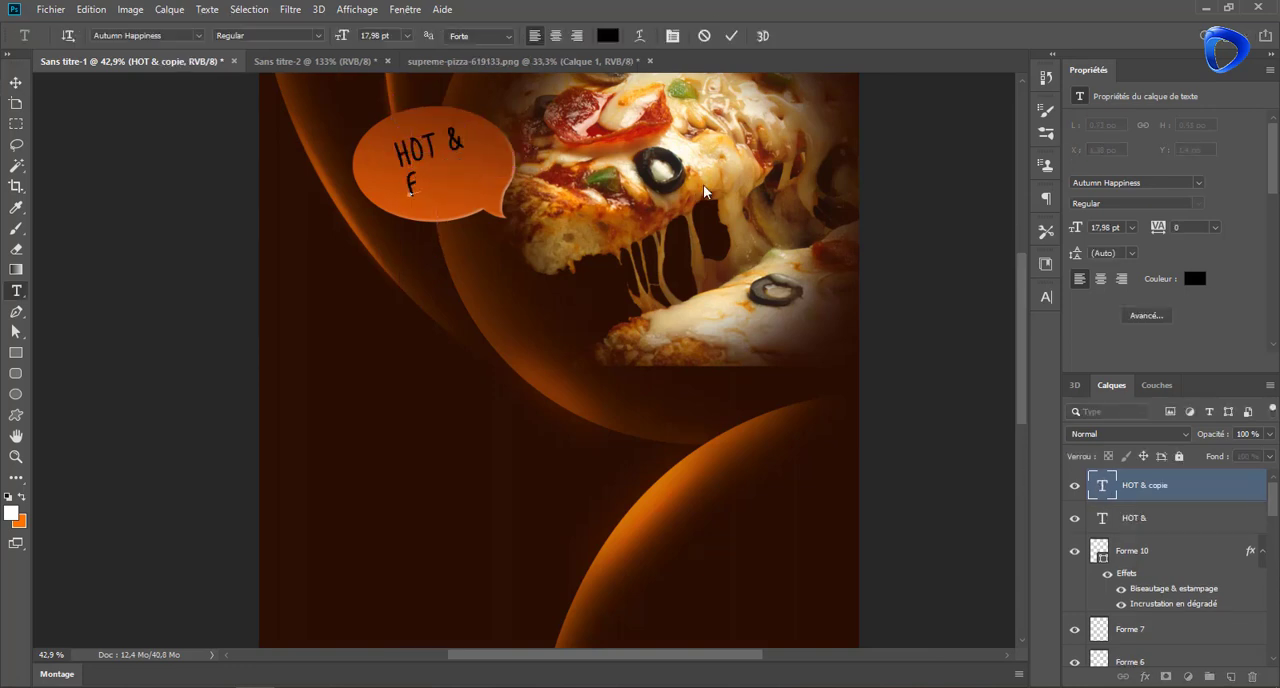
click(732, 38)
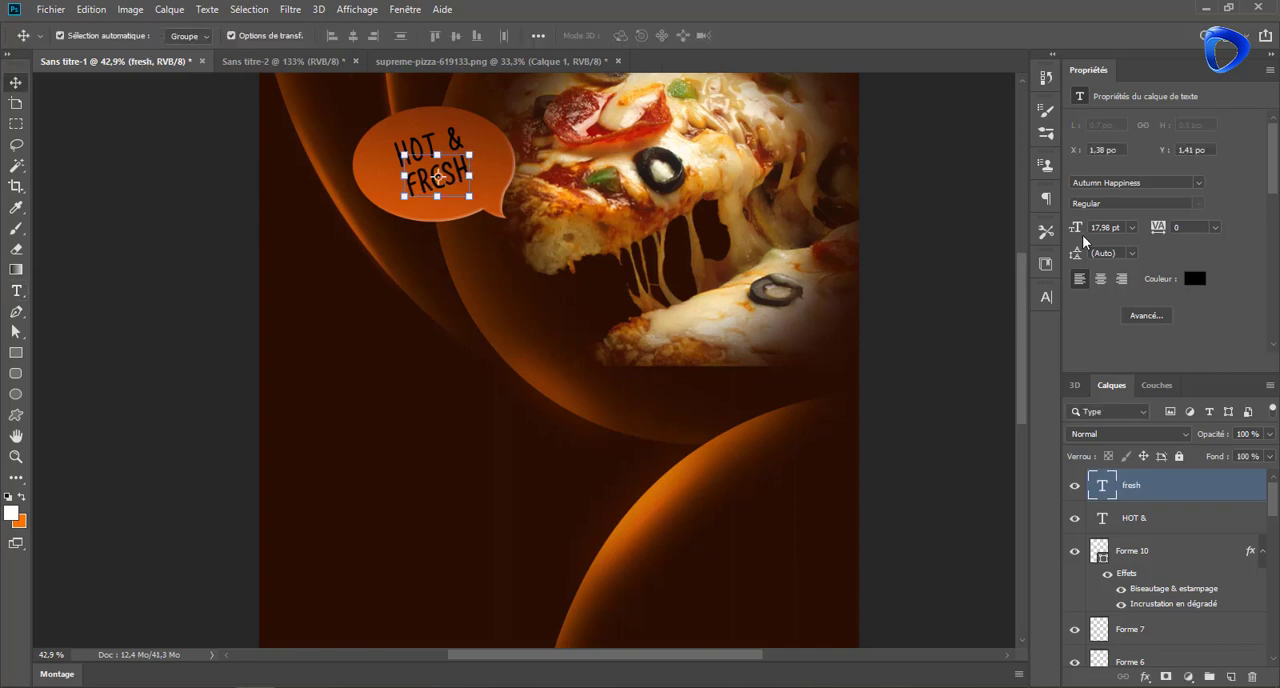
drag(1077, 230, 1082, 231)
drag(471, 186, 470, 179)
Set the colour of the "FRESH" text to white (#ffffff)
click(1193, 279)
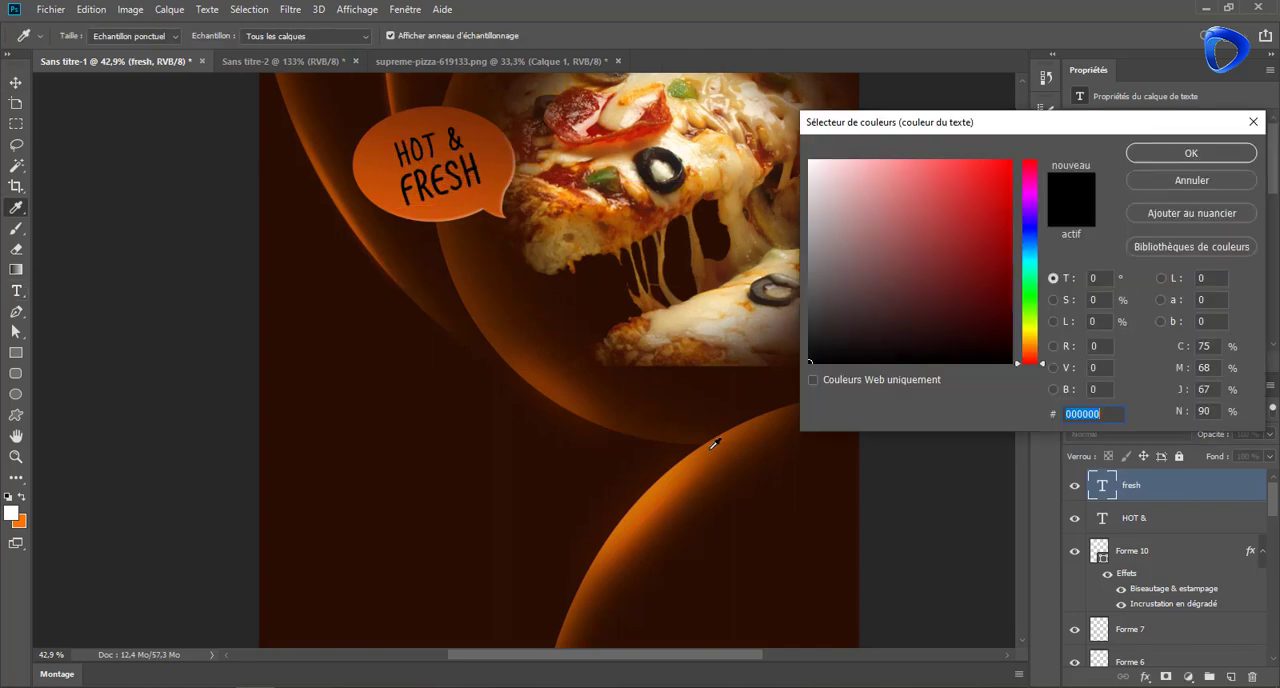
click(644, 397)
mouse_move(1001, 329)
mouse_down()
mouse_move(997, 277)
mouse_move(1007, 314)
mouse_up()
click(809, 163)
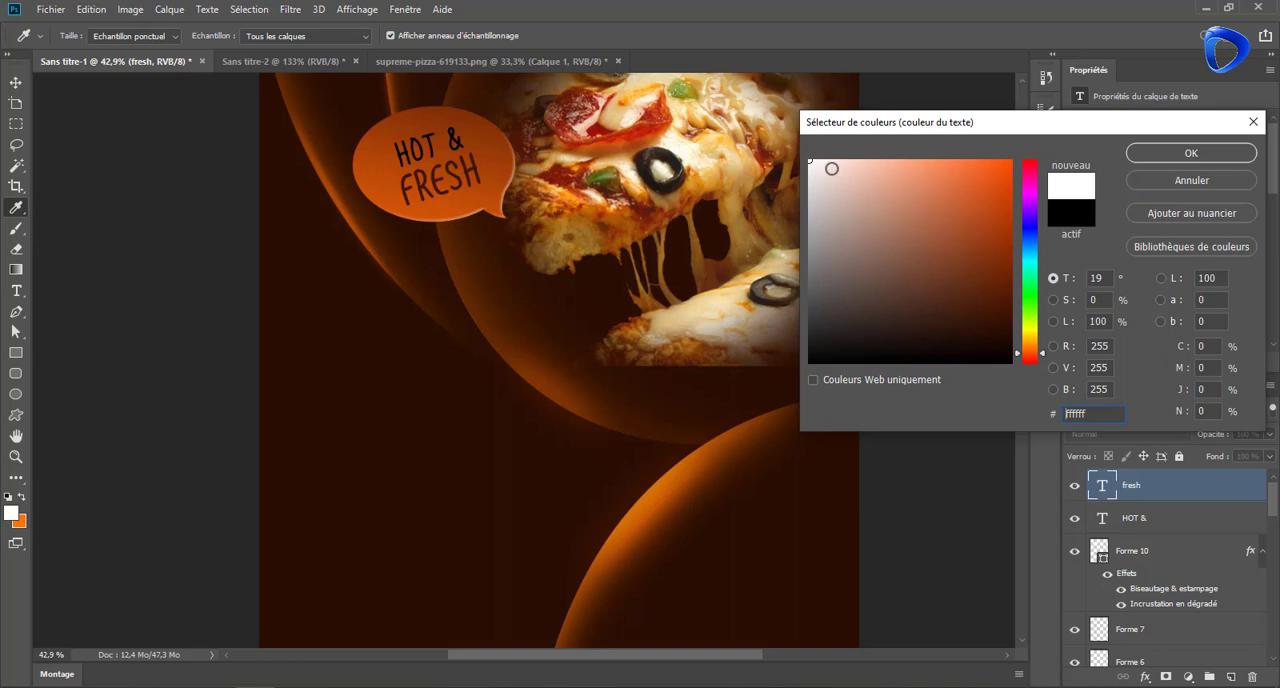
click(1205, 155)
Recolour the "HOT &" text white and shift it slightly closer to "FRESH" in the bubble
click(1134, 518)
click(1195, 278)
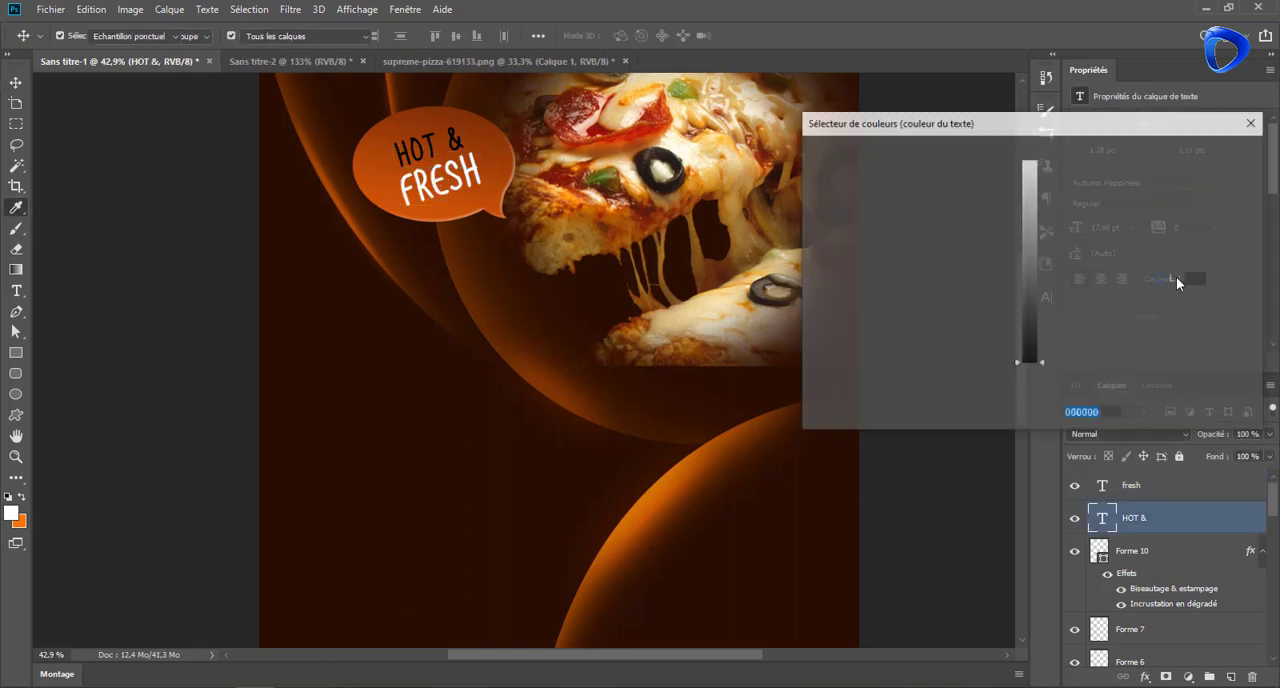
click(1206, 178)
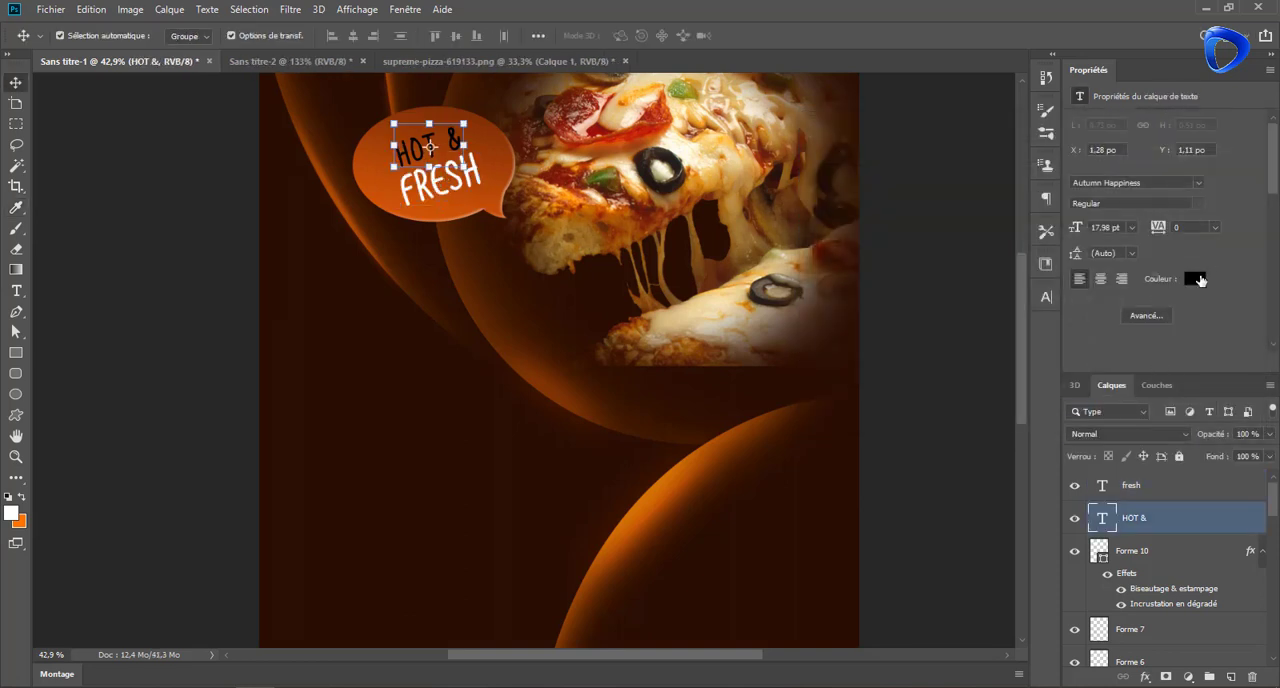
click(1195, 278)
click(828, 171)
click(1157, 152)
drag(430, 146, 436, 150)
click(442, 181)
Add the white text "PIZZA" in Autumn Happiness below the speech bubble
scroll(485, 193, down, 7)
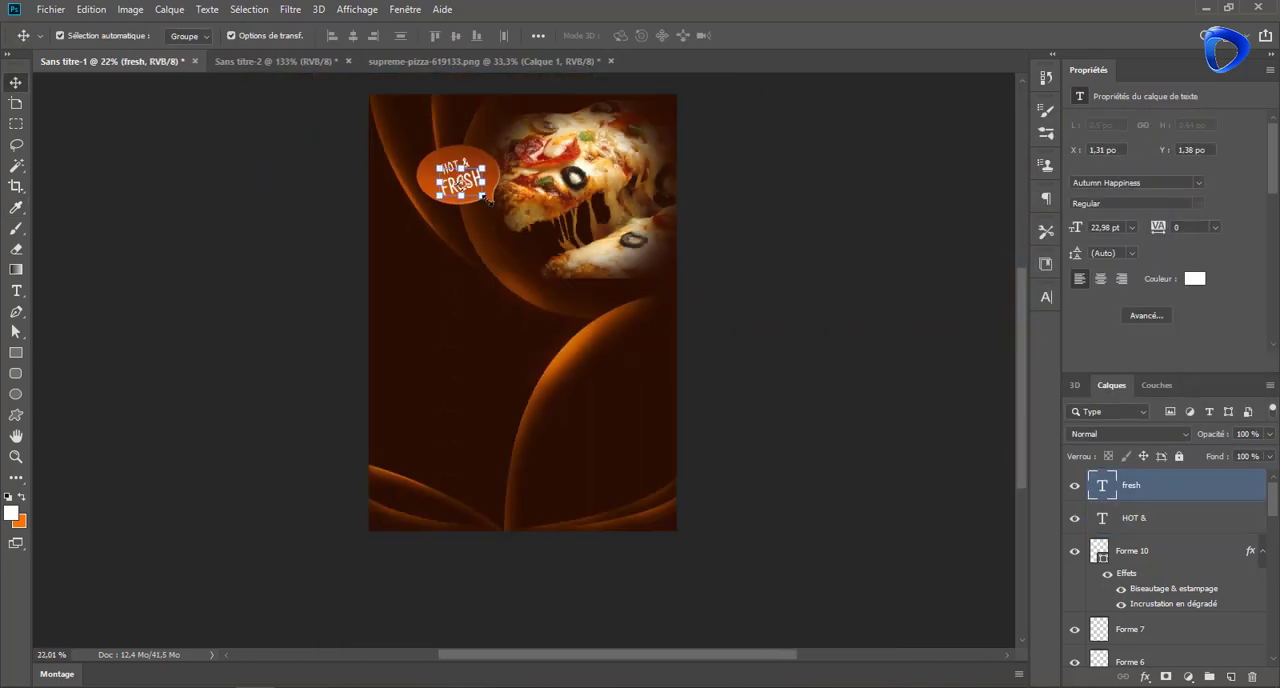
scroll(485, 195, up, 5)
scroll(538, 279, up, 1)
scroll(542, 281, down, 2)
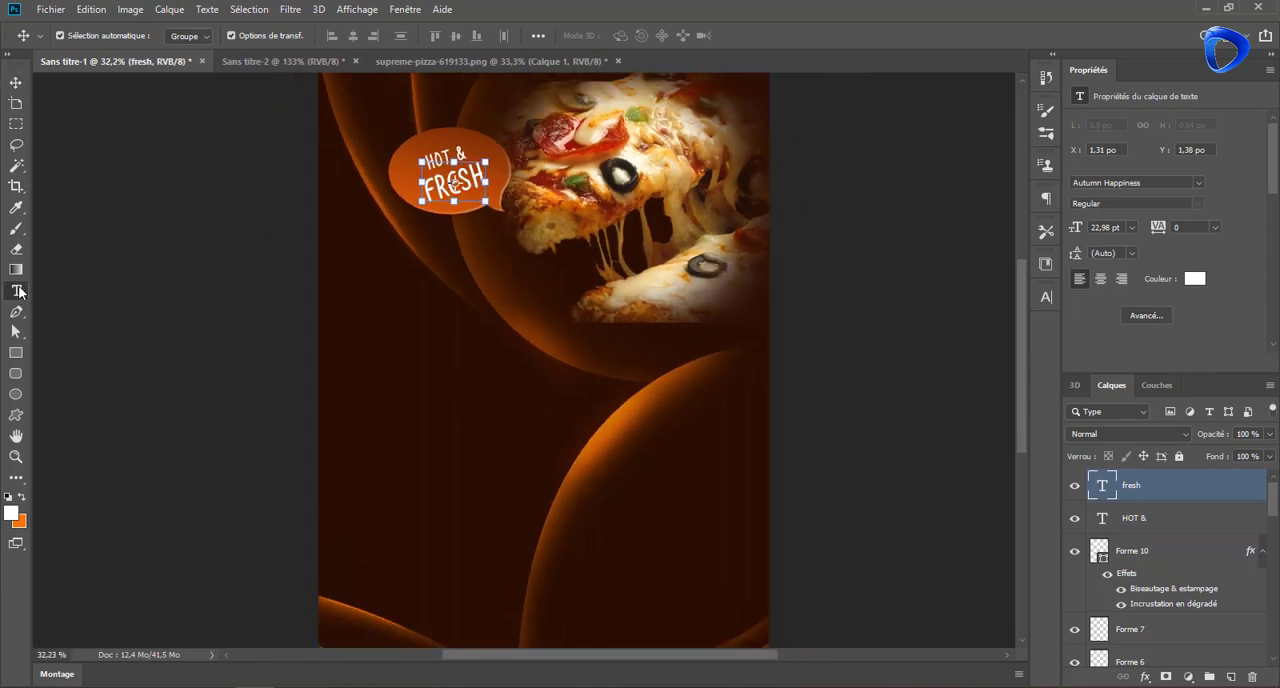
click(18, 291)
click(459, 298)
text(P)
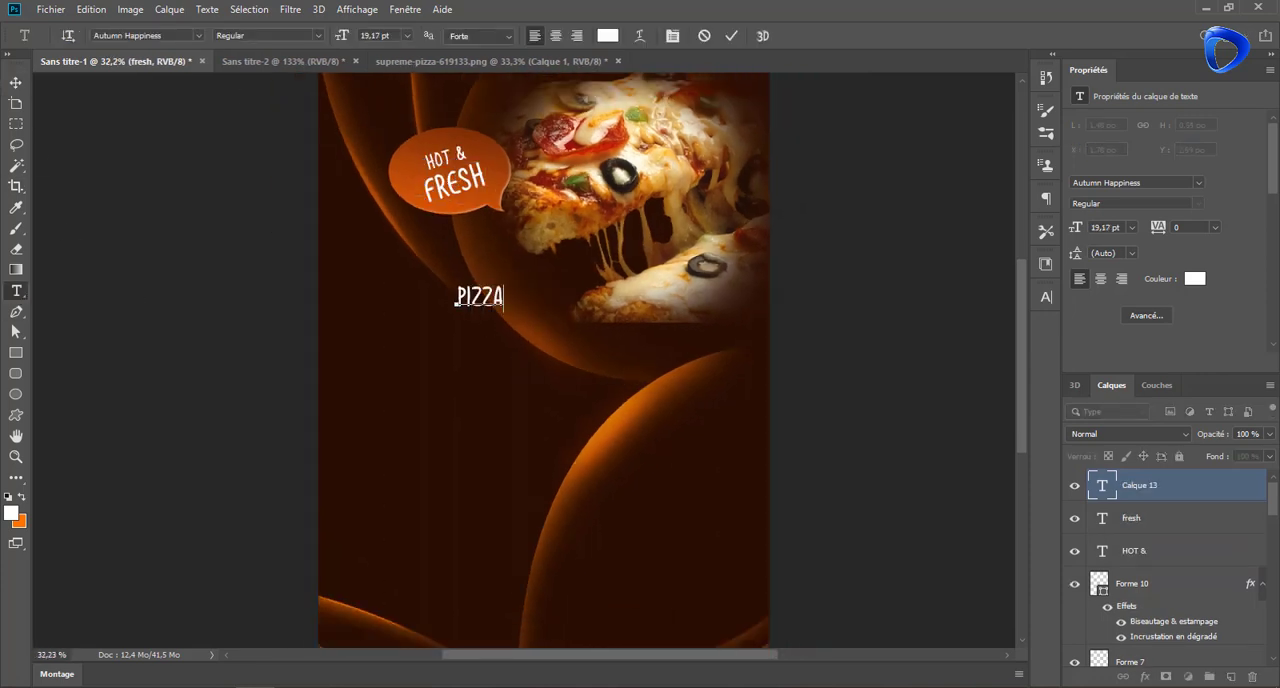
text(izza)
key(ctrl+Return)
Enlarge the "PIZZA" title to about 70.68 pt and place it horizontally below the speech bubble
mouse_move(1076, 228)
mouse_down()
mouse_move(1105, 245)
mouse_move(1087, 237)
mouse_up()
click(16, 83)
drag(639, 261, 620, 224)
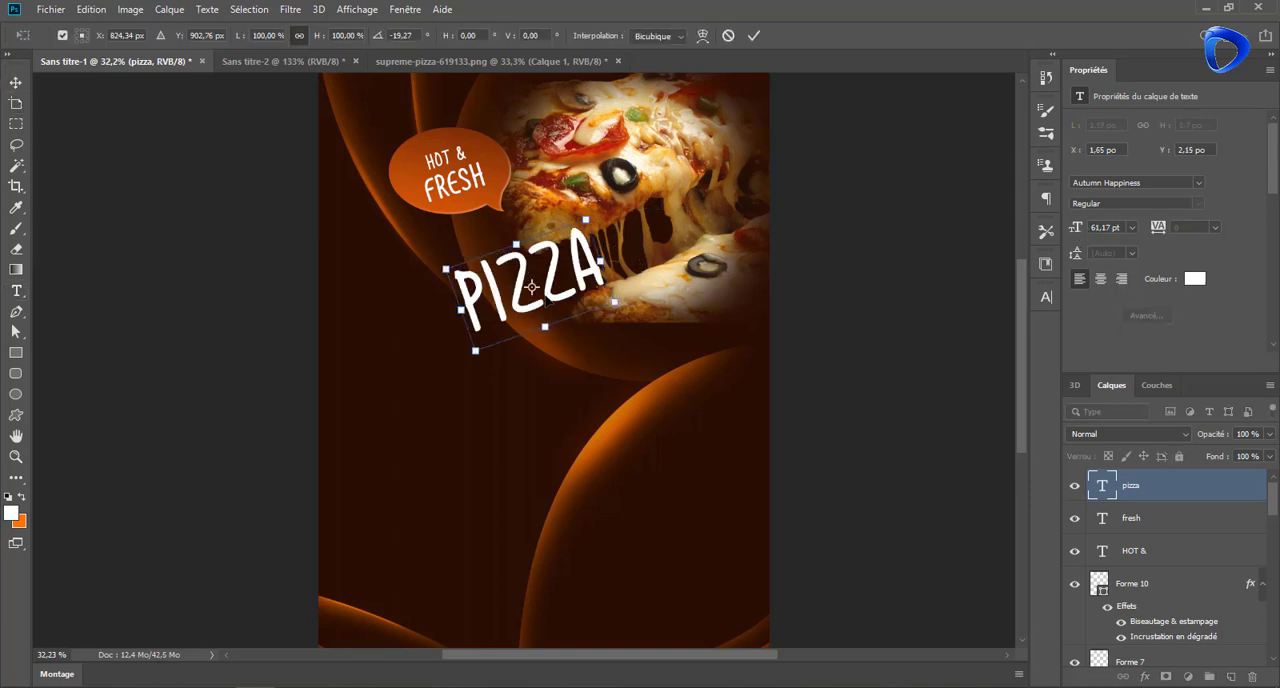
drag(546, 298, 511, 326)
drag(551, 247, 612, 272)
click(755, 36)
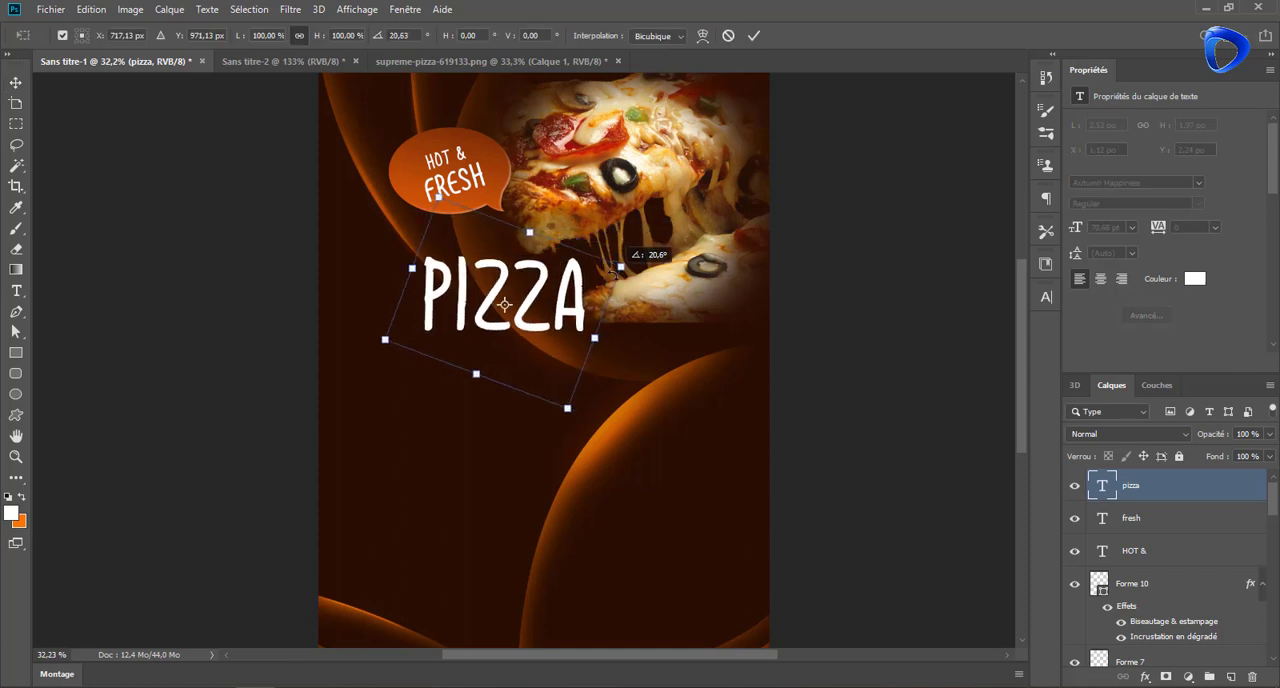
click(755, 37)
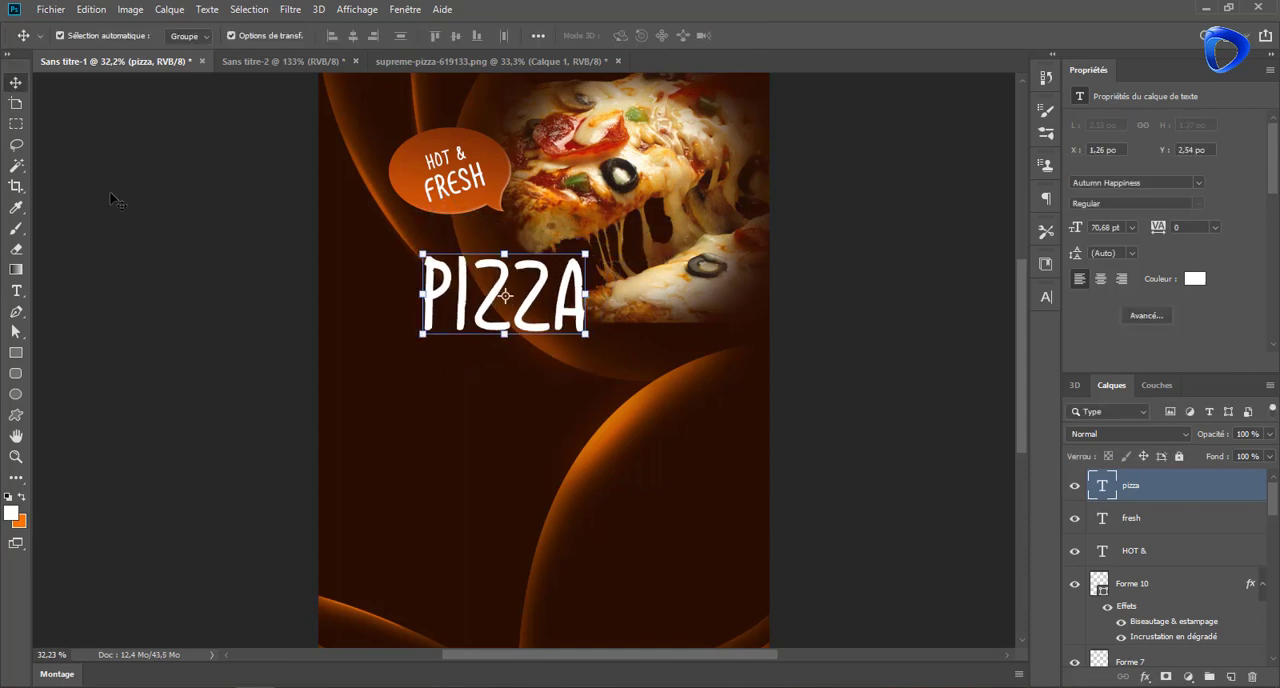
Add the text "FLAYER" at 18.17 pt and align it under the start of the "PIZZA" title
key(t)
click(432, 354)
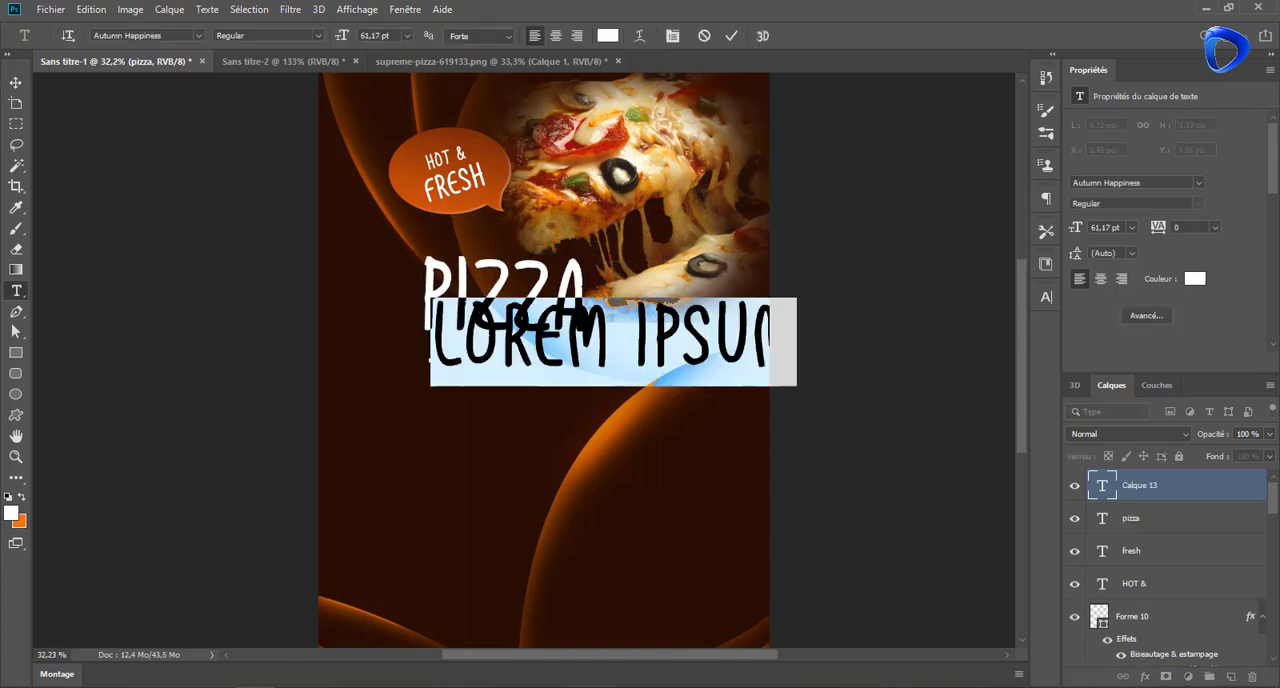
text(PLAYER)
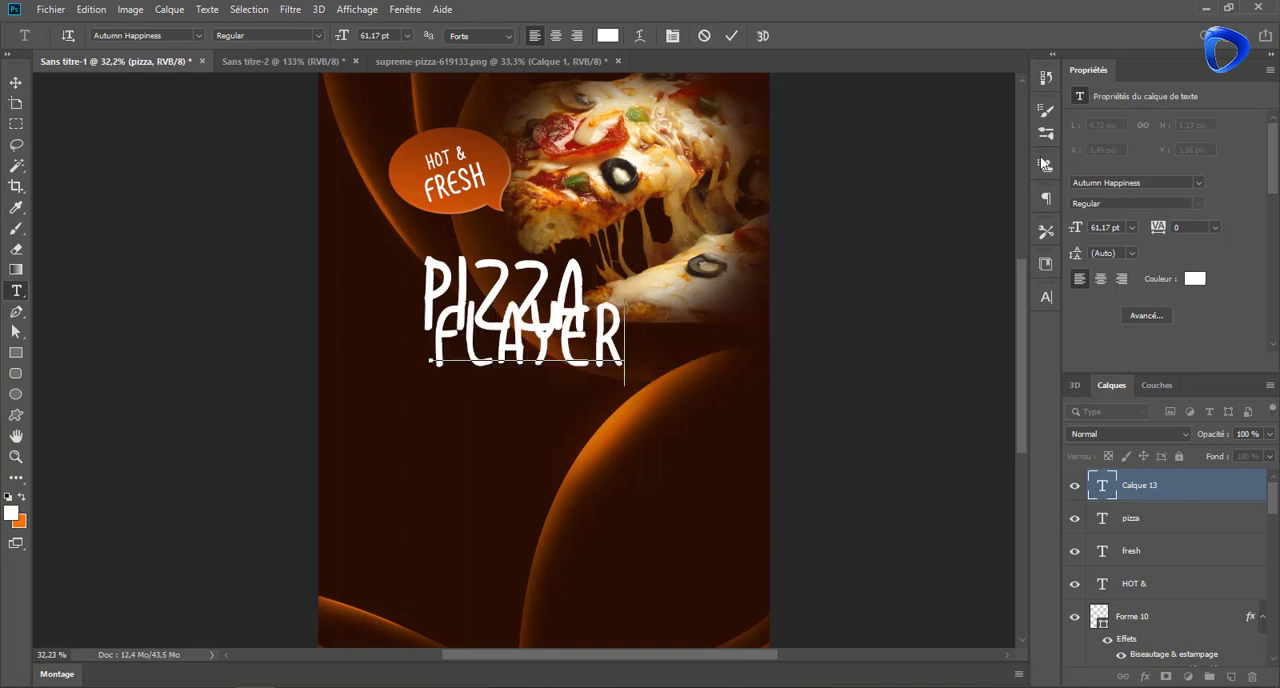
key(ctrl+Return)
drag(1080, 230, 1042, 235)
click(20, 83)
drag(465, 354, 453, 354)
click(752, 36)
click(231, 266)
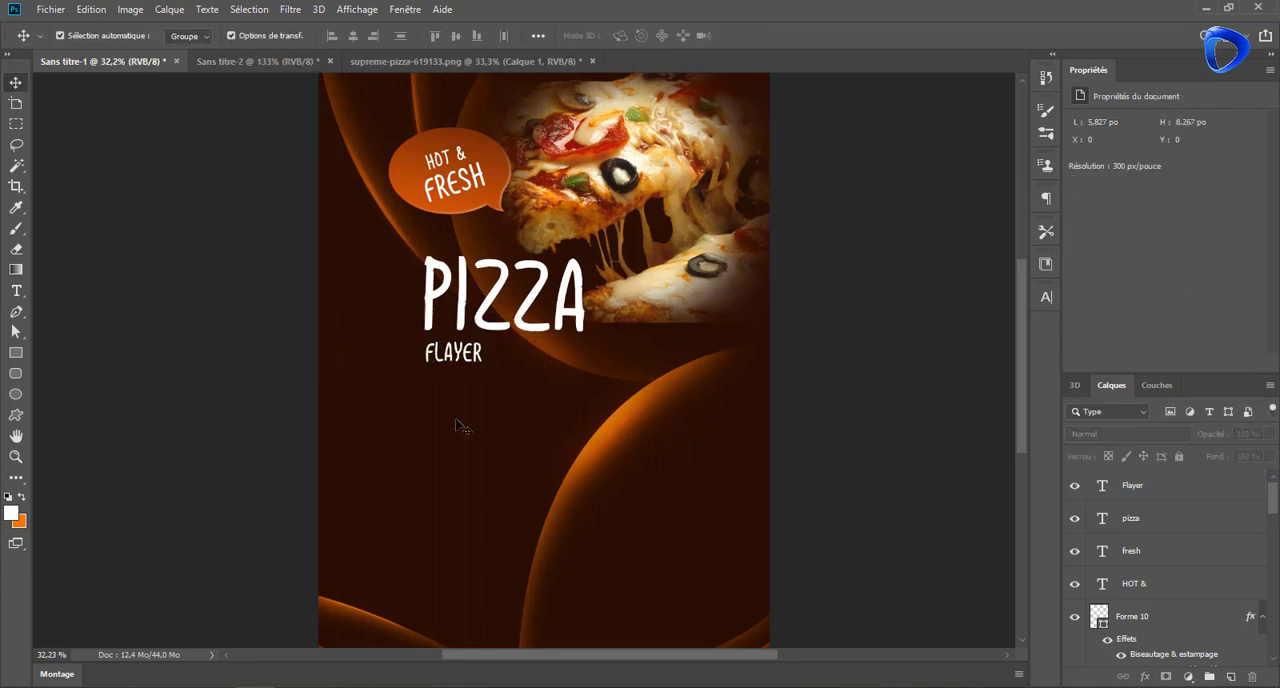
Add an 8 pt Lorem ipsum paragraph in a box about 2.22 by 0.86 in below "FLAYER" and shift it left
scroll(526, 445, down, 2)
click(14, 289)
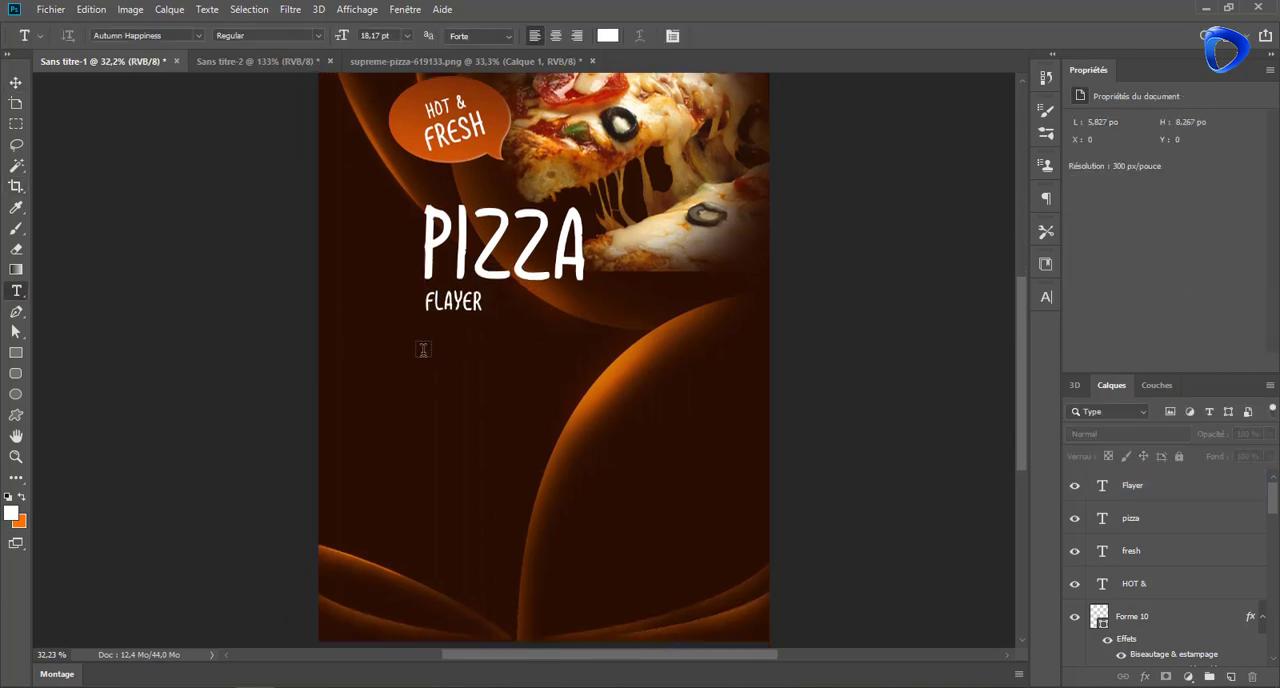
click(406, 35)
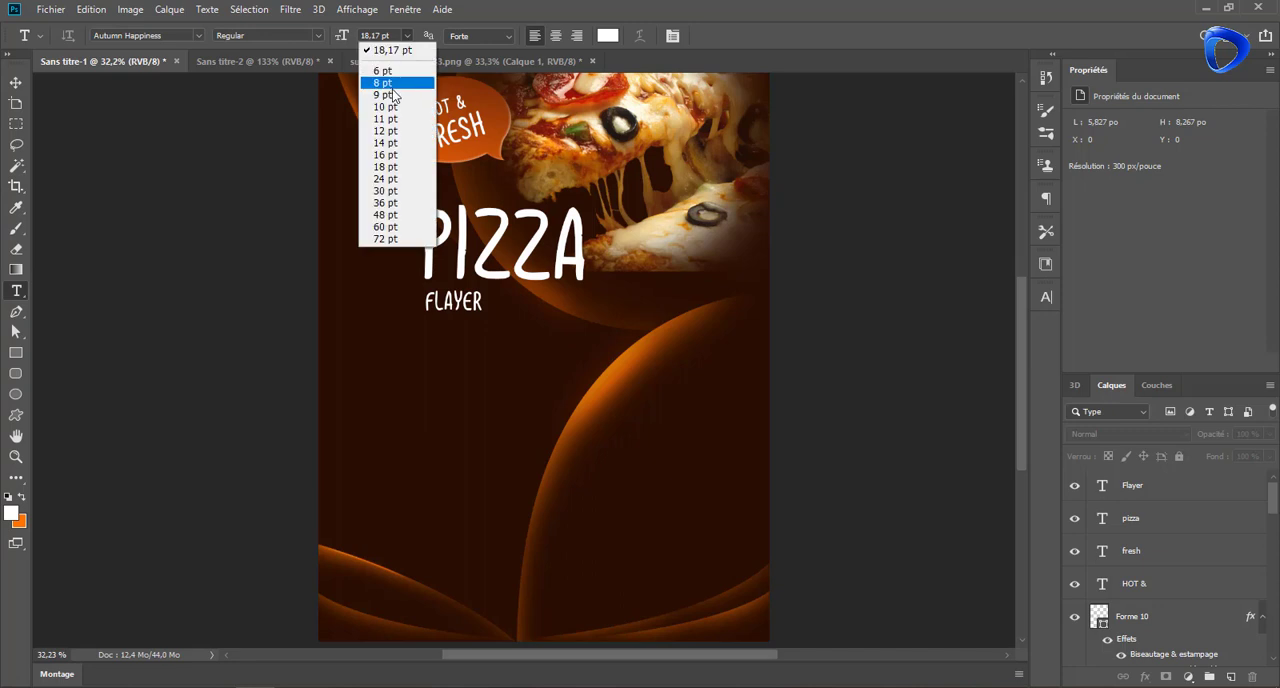
click(400, 142)
drag(424, 330, 596, 396)
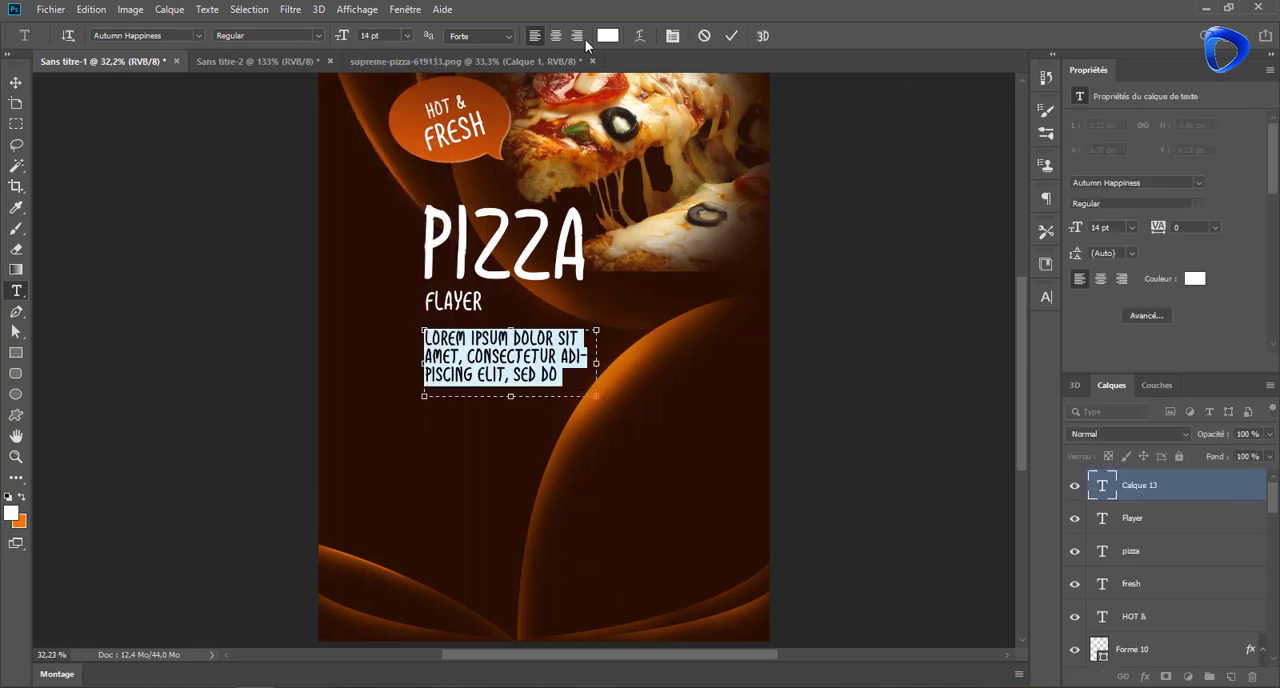
drag(1077, 233, 1072, 238)
click(733, 37)
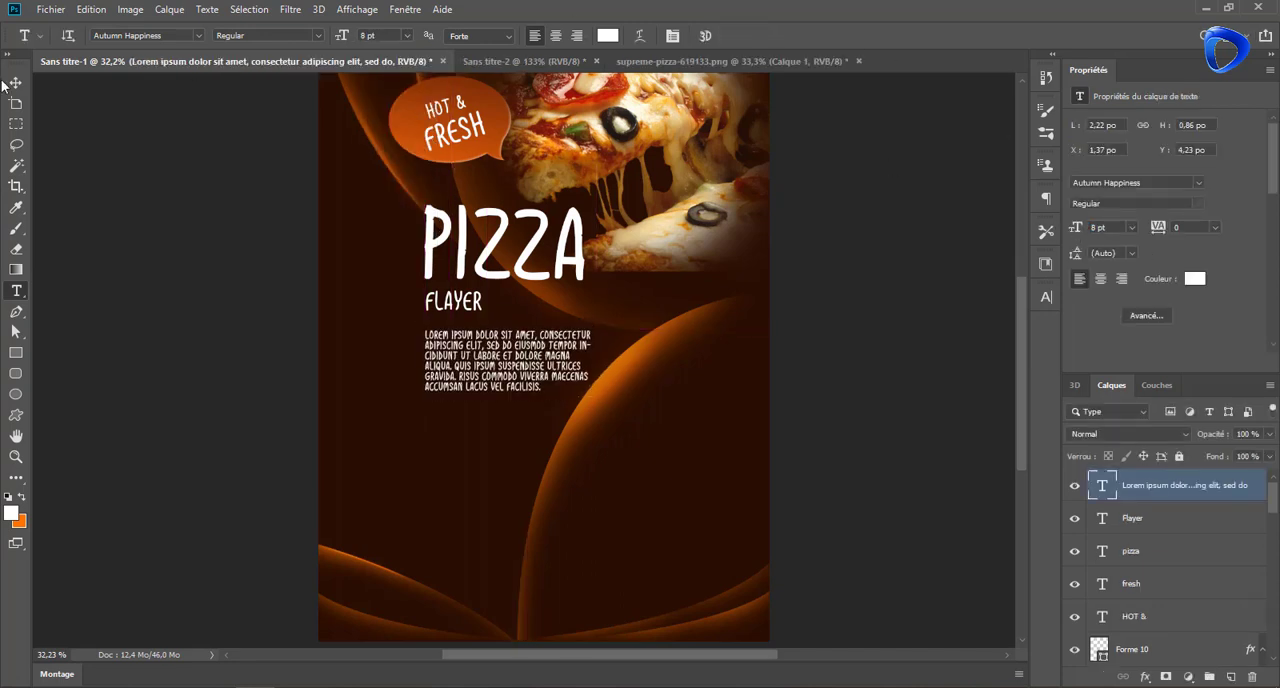
click(15, 83)
mouse_move(496, 346)
mouse_down()
mouse_move(531, 352)
mouse_move(500, 363)
mouse_up()
Nudge the "FLAYER" subtitle closer to the title and change its text to "FLAYER A5"
drag(454, 303, 449, 299)
double_click(449, 298)
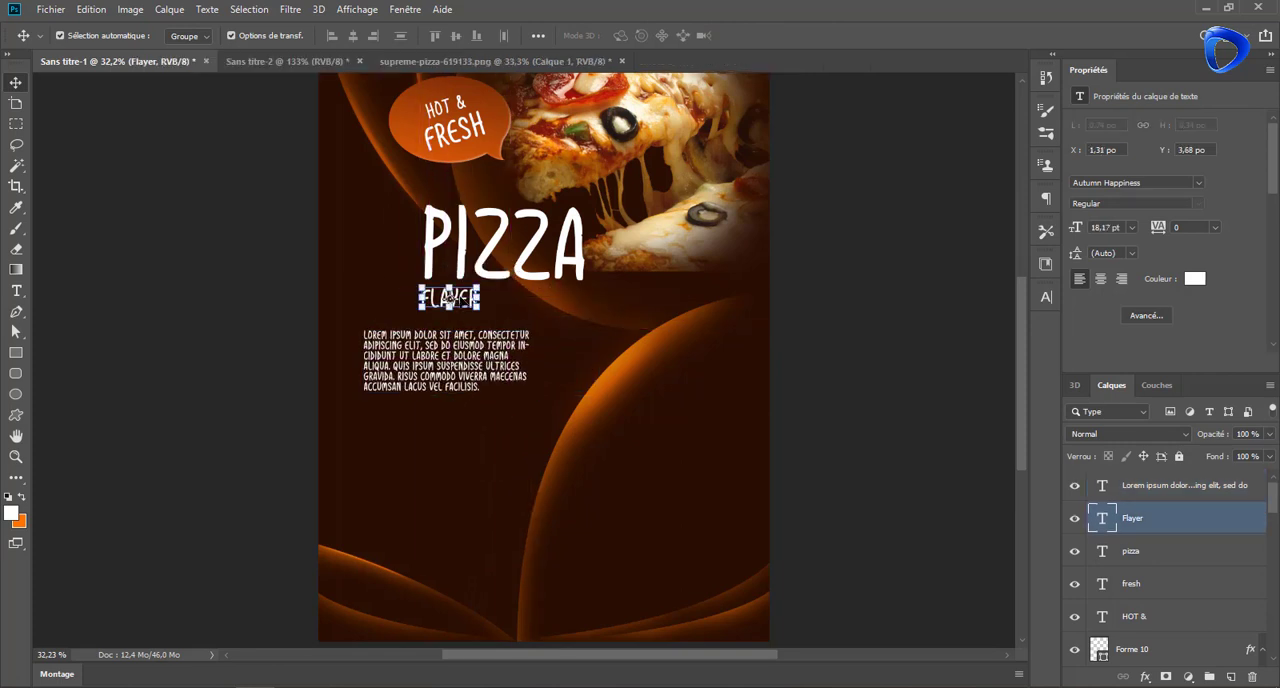
double_click(464, 299)
click(480, 298)
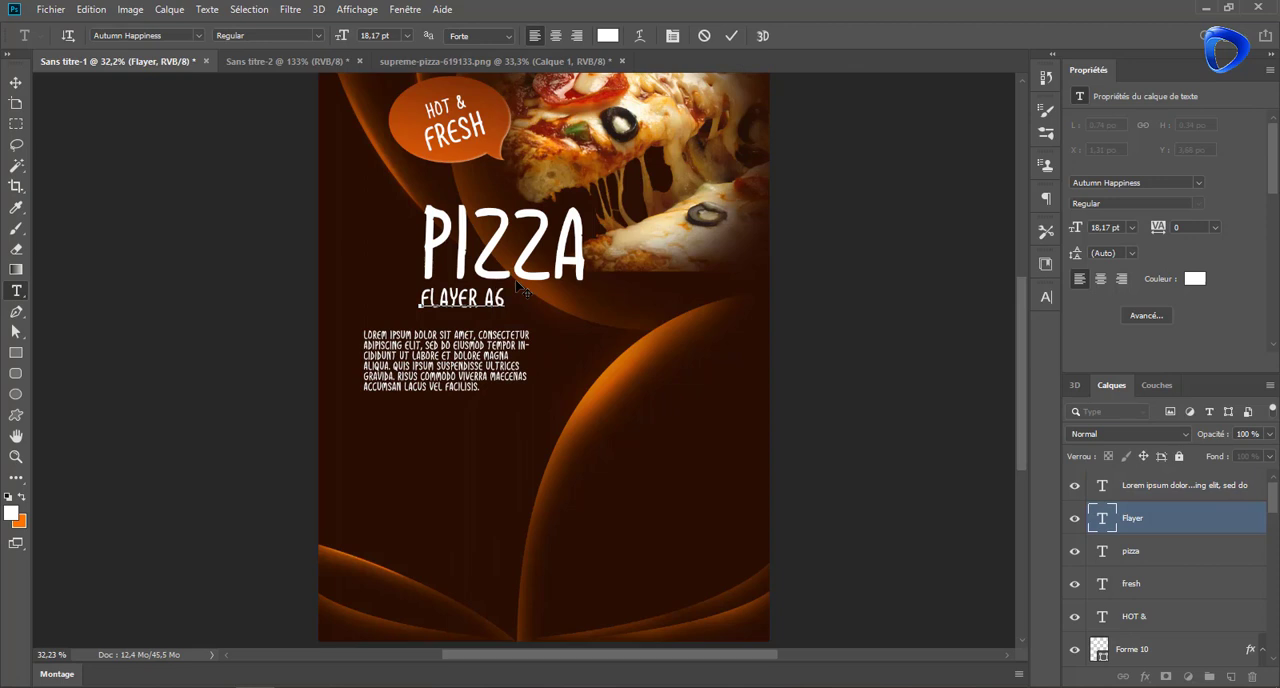
click(736, 37)
Apply a reversed linear orange gradient overlay to the "PIZZA" text at a 90° angle
click(1112, 556)
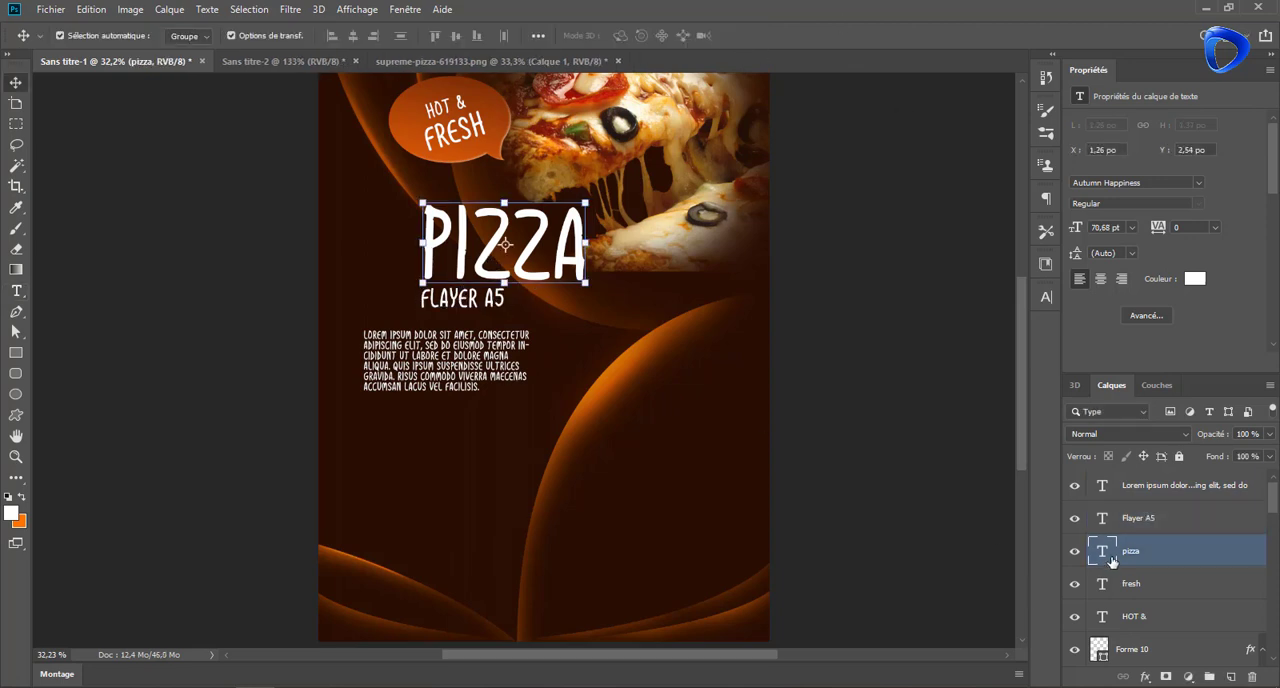
right_click(1216, 561)
click(1060, 9)
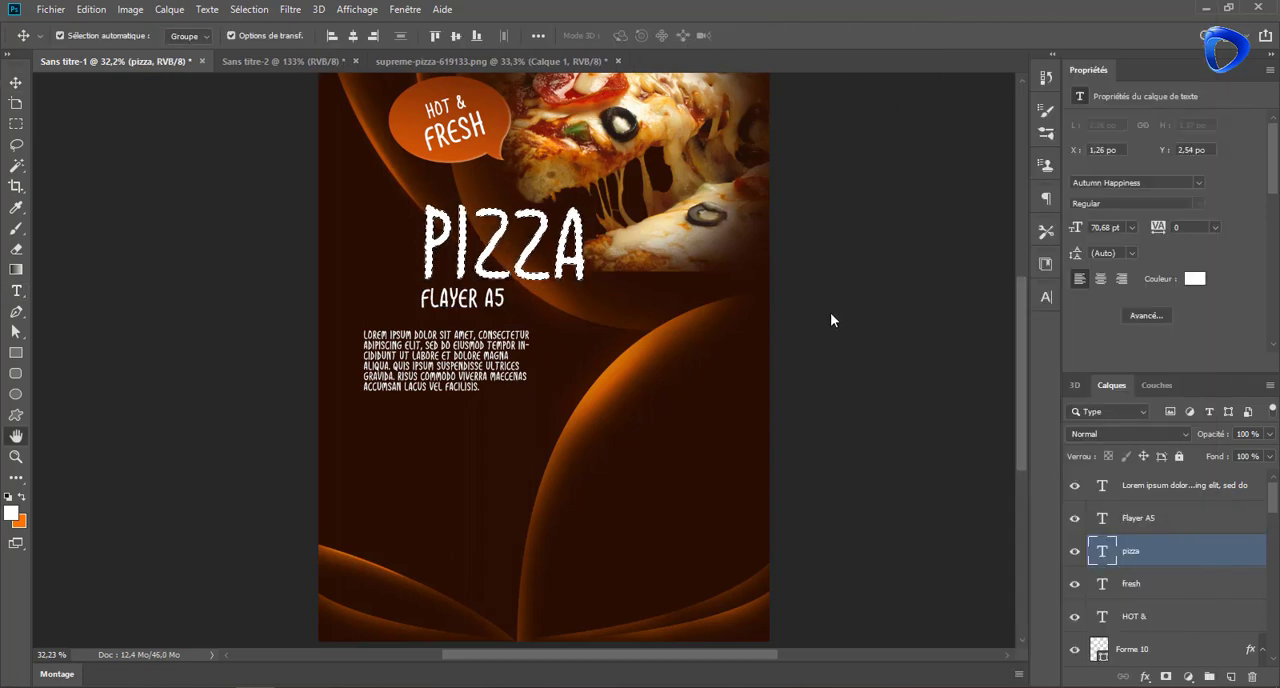
click(668, 330)
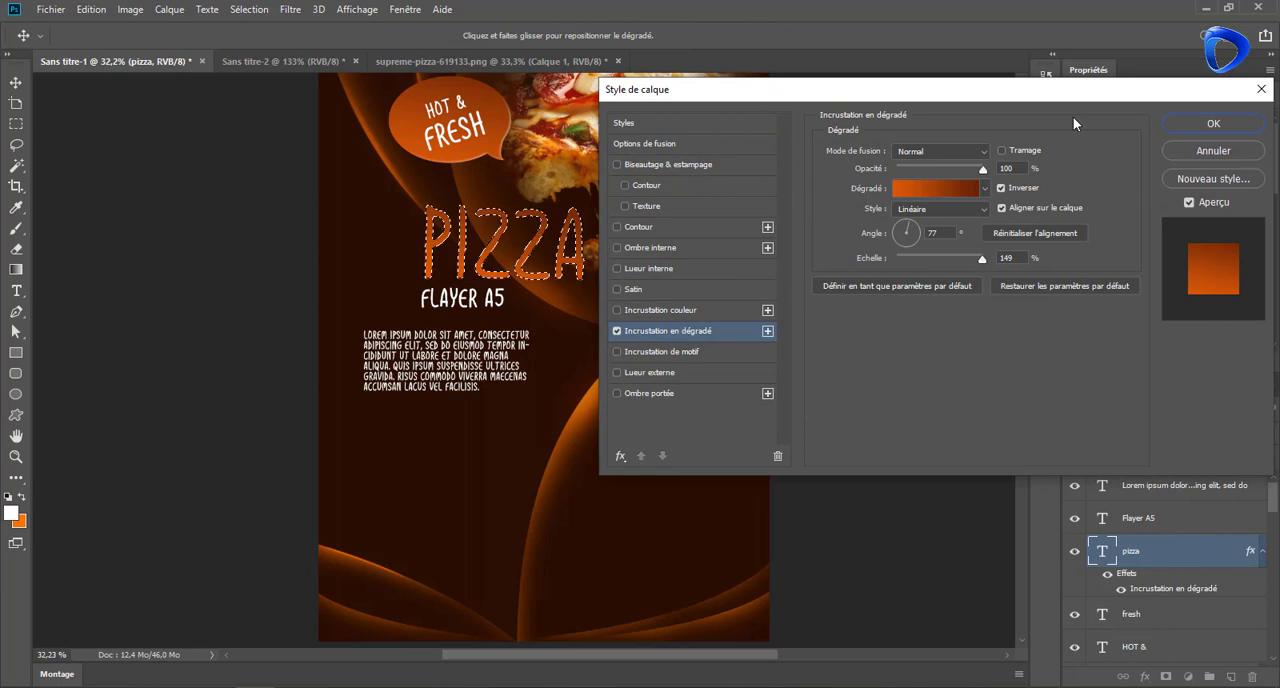
double_click(932, 232)
text(90)
key(Return)
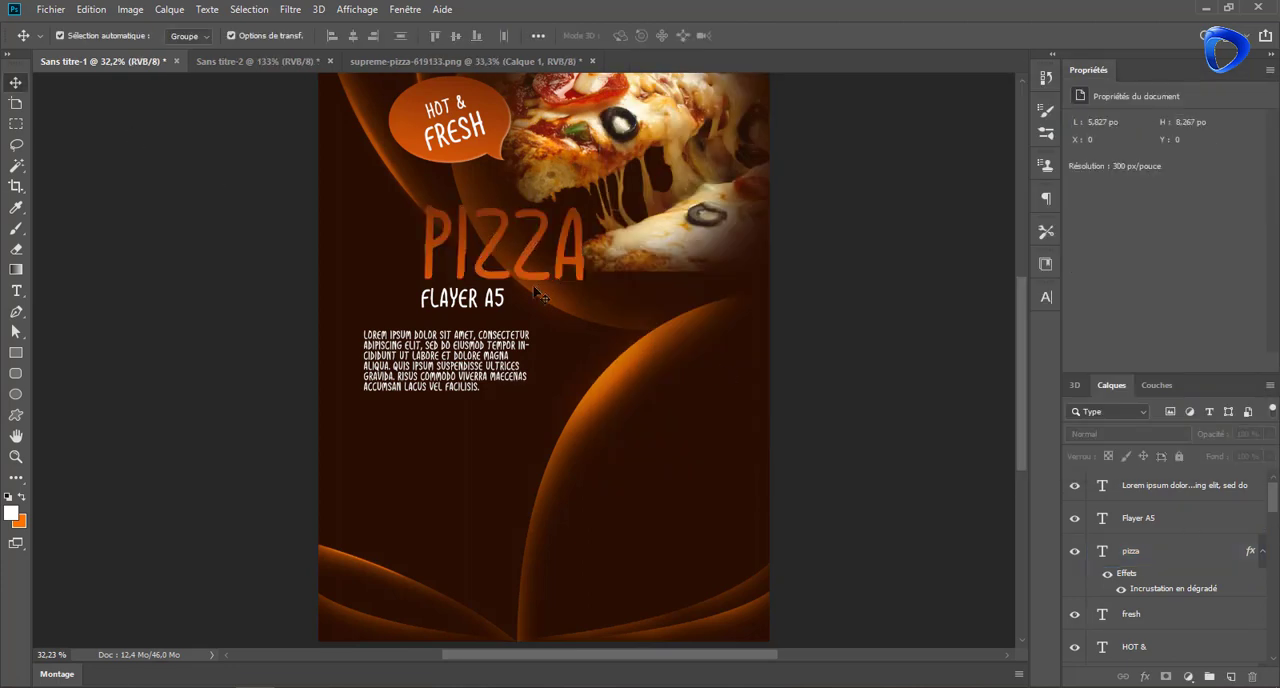
Reduce "FLAYER A5" to 14.17 pt and move it under the right end of the "PIZZA" title
scroll(537, 293, down, 1)
click(440, 252)
drag(1077, 232, 1072, 231)
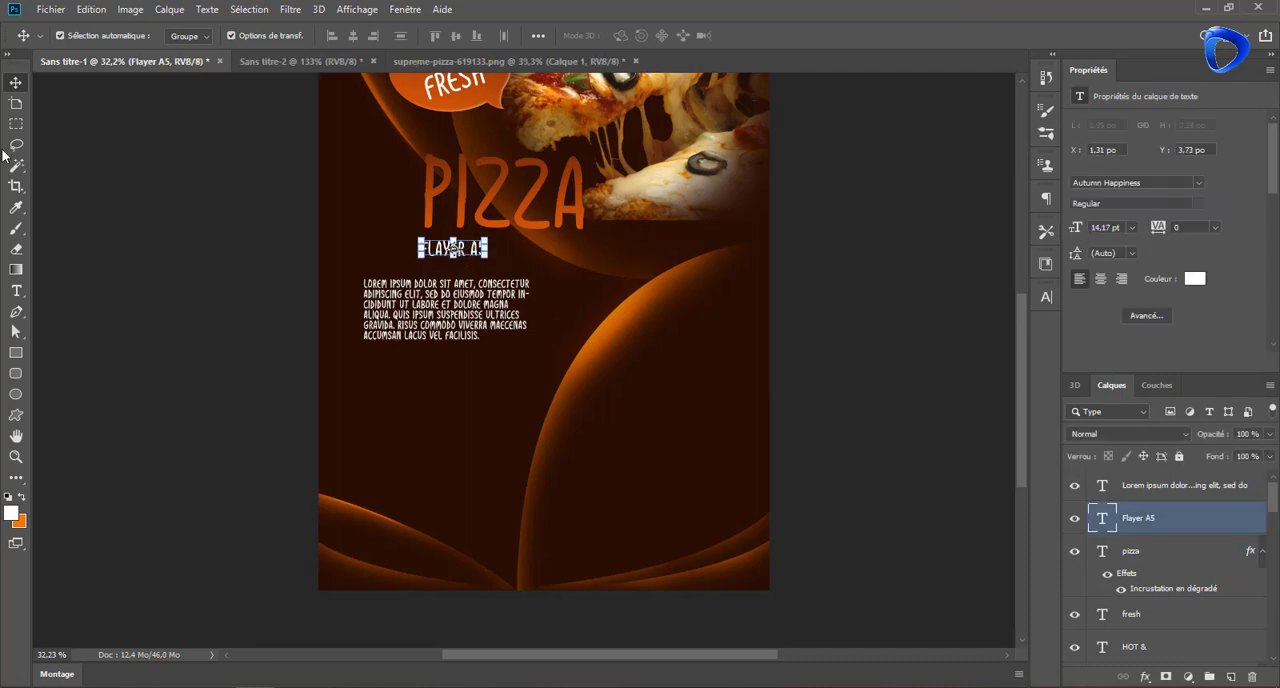
click(118, 129)
drag(461, 252, 559, 246)
Move the Lorem ipsum paragraph up and toward the flyer's left edge, to about X 0.43 in and Y 4.1 in
click(589, 293)
scroll(589, 293, down, 7)
scroll(588, 293, up, 9)
drag(415, 300, 401, 287)
Add the heading "TEXT HERE" at 10 pt directly above the Lorem ipsum paragraph, aligned with its left edge
key(t)
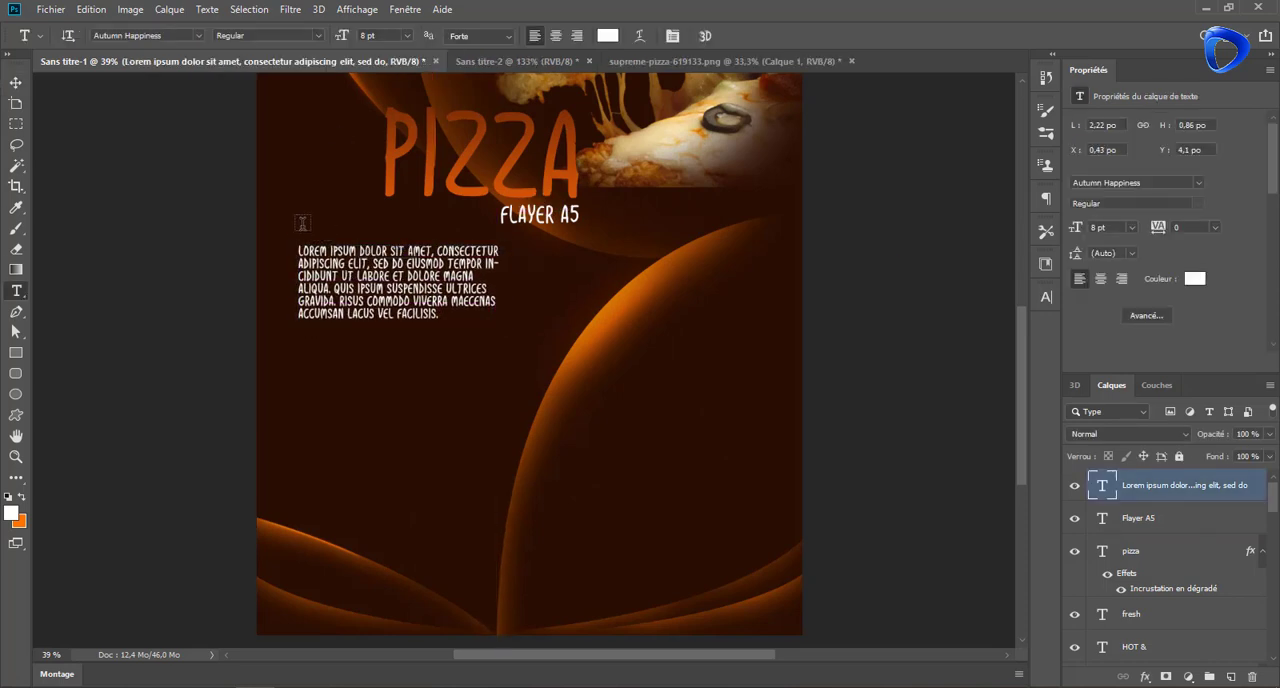
drag(298, 222, 414, 237)
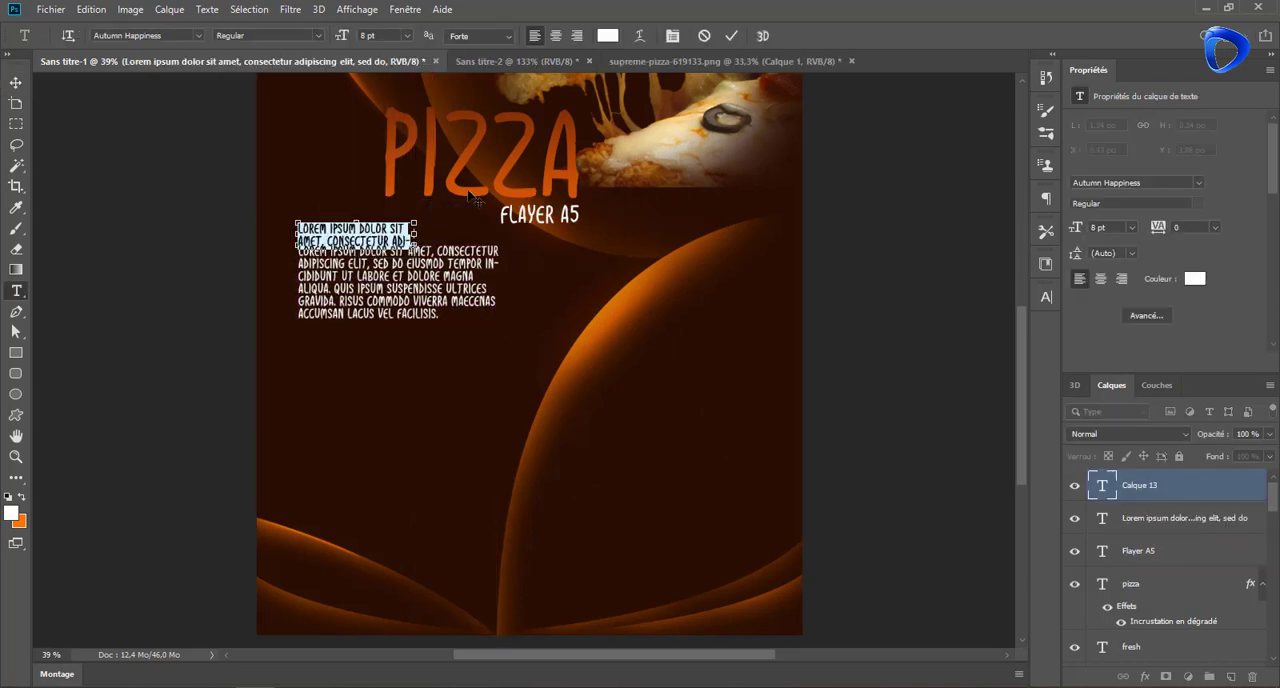
text(Te)
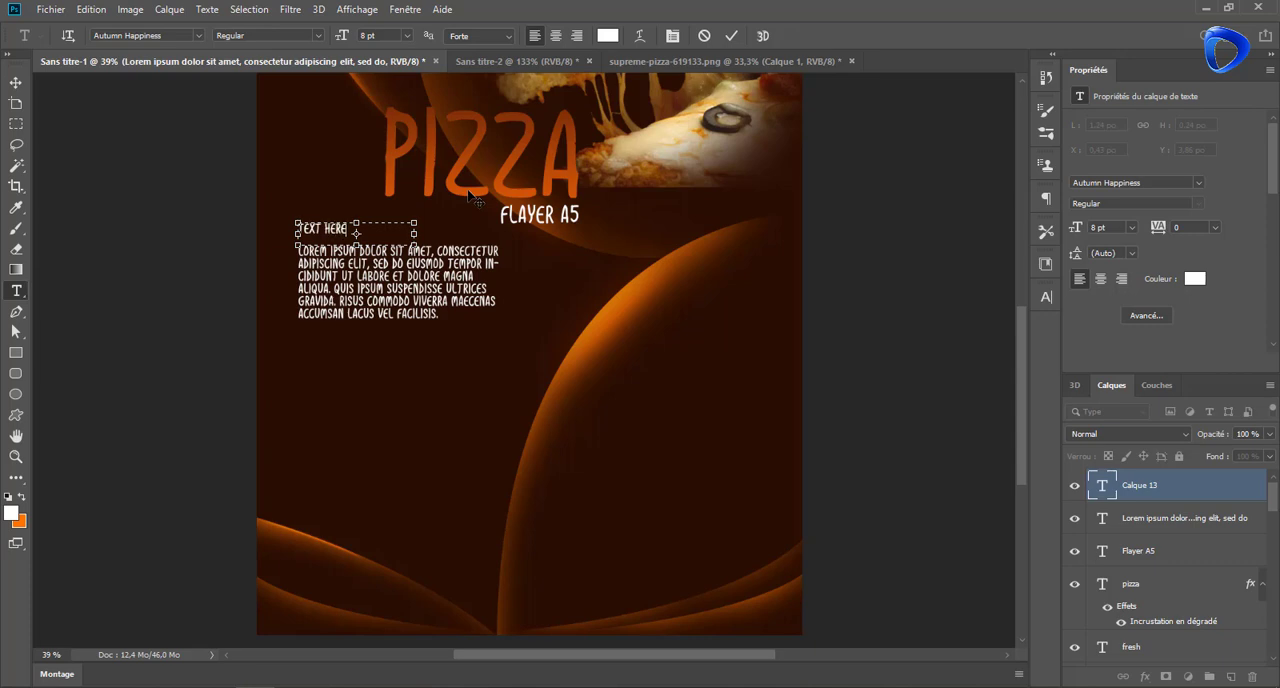
click(733, 36)
click(15, 82)
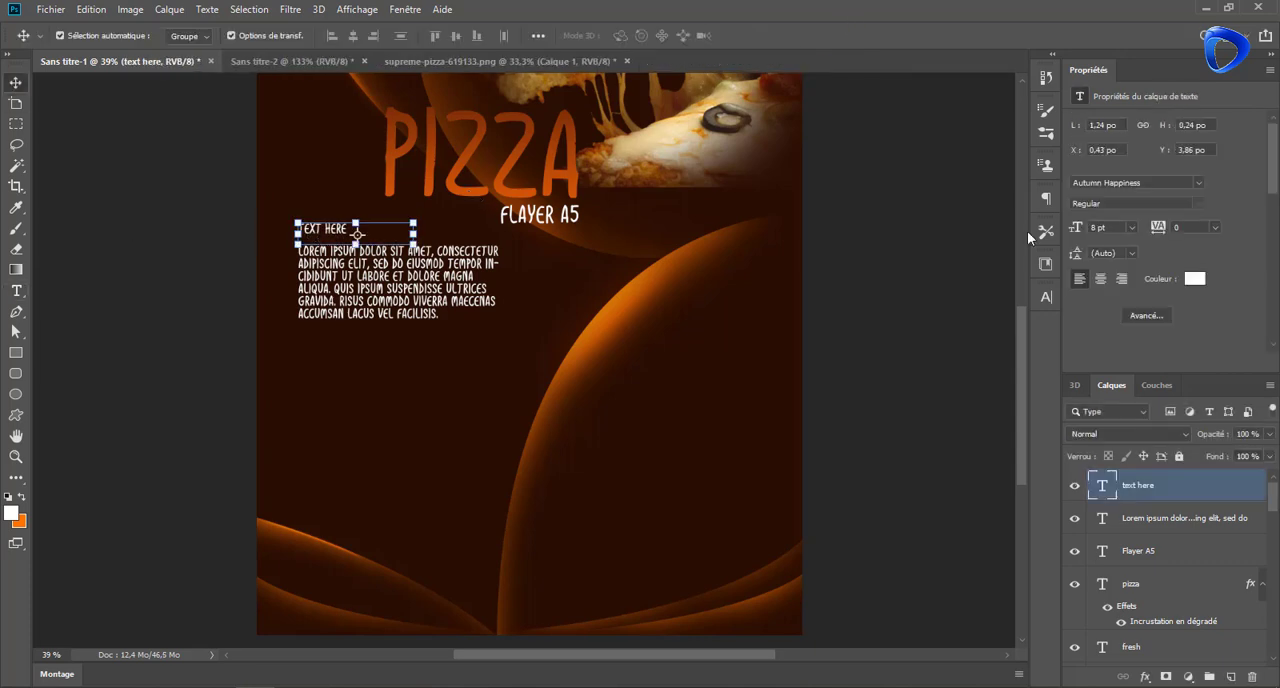
click(240, 211)
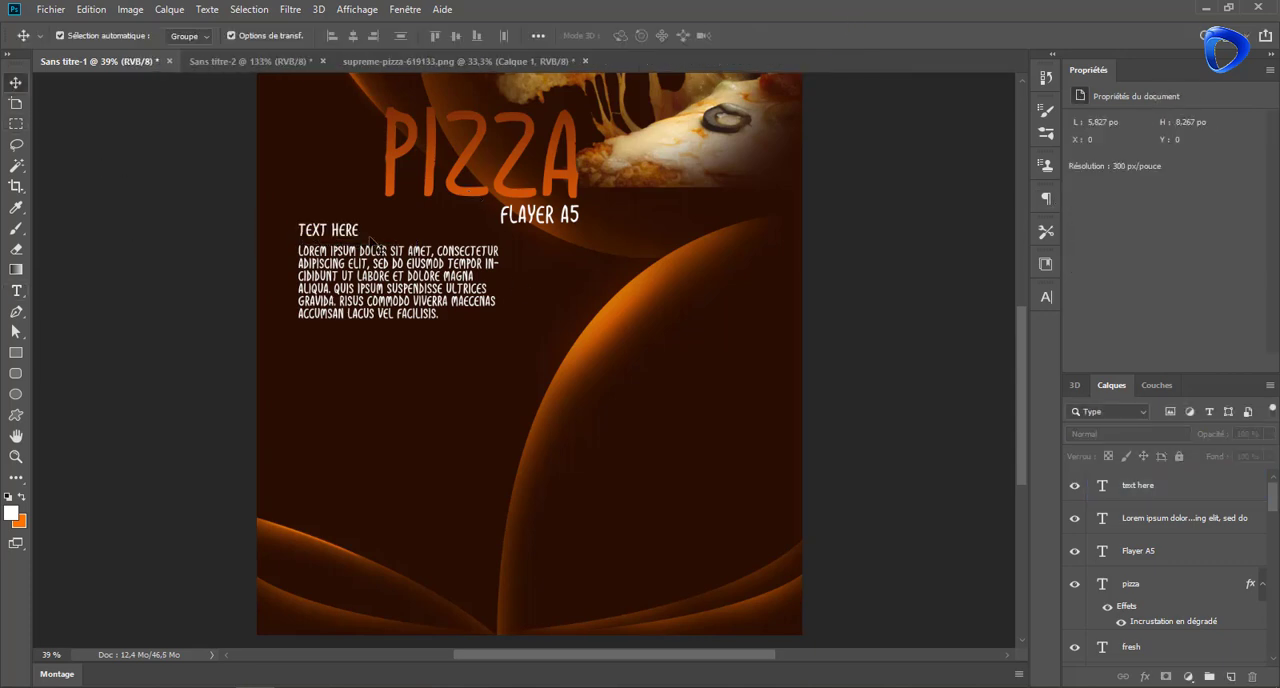
Add a 10 pt "MENU" text inside the large dark curve at the flyer's lower right
scroll(471, 289, down, 5)
scroll(471, 289, up, 1)
click(17, 294)
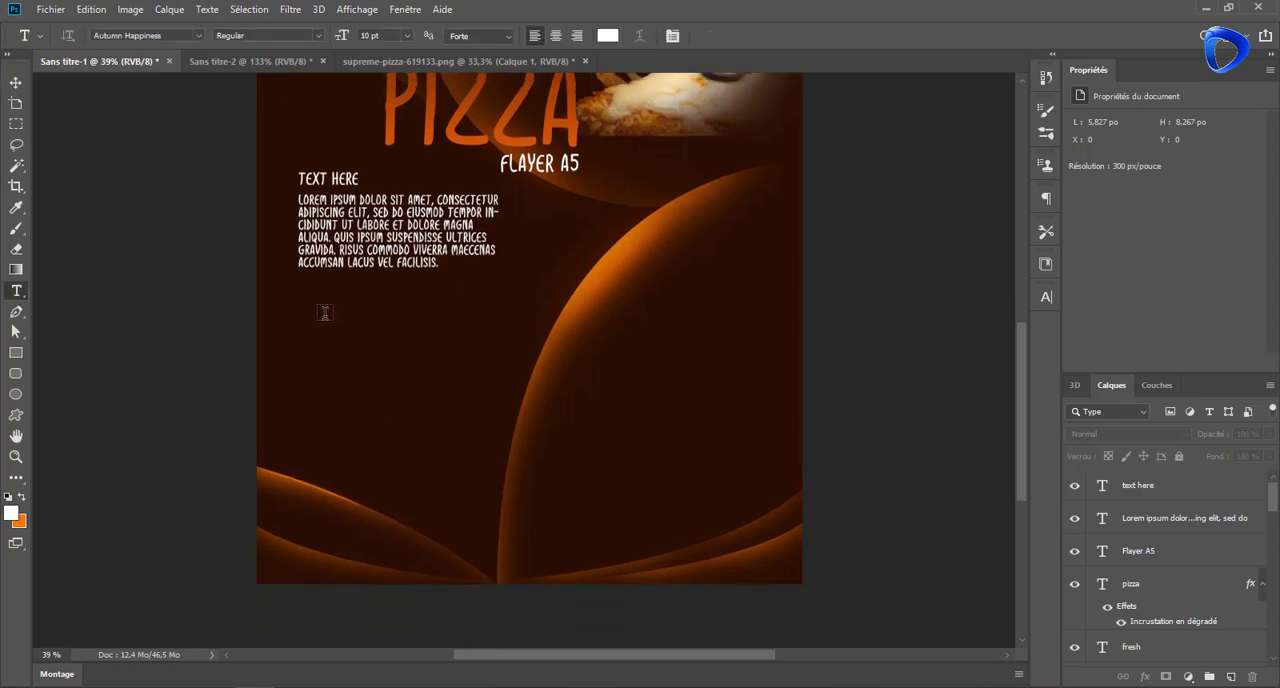
drag(600, 360, 620, 384)
text(MENU)
key(ctrl+Return)
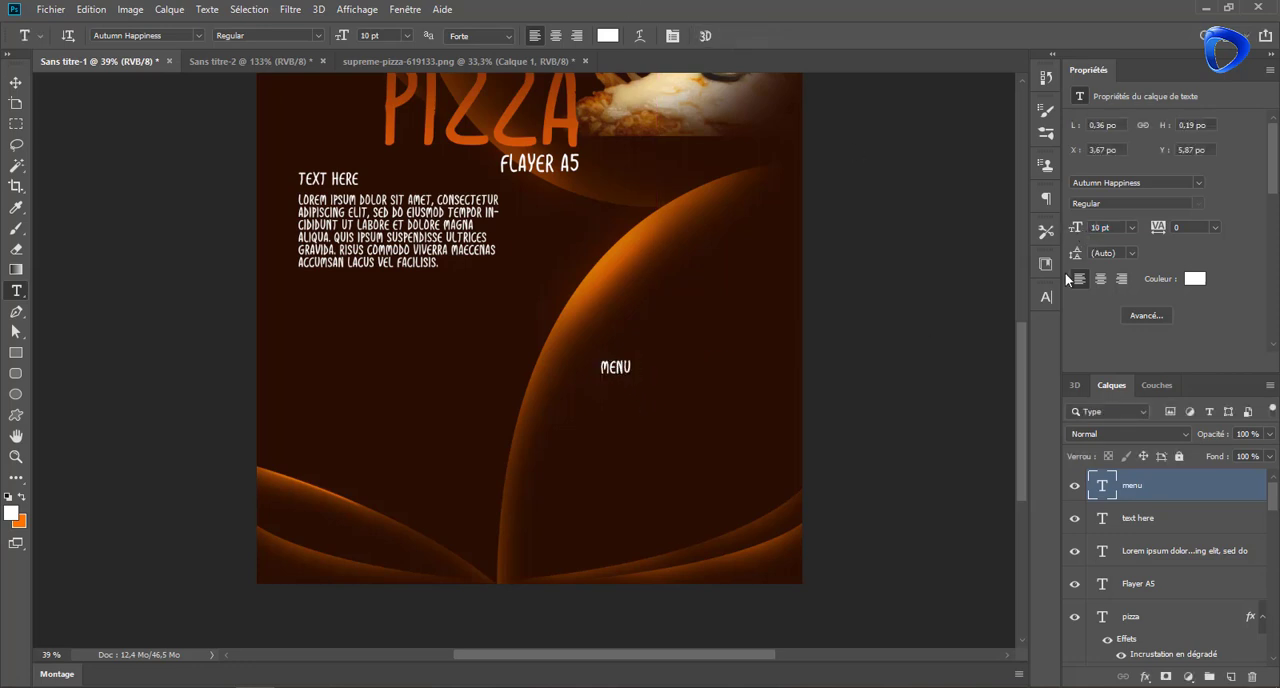
Enlarge the "MENU" text to 40 pt and resize its text box to fit the word
drag(1076, 228, 1094, 231)
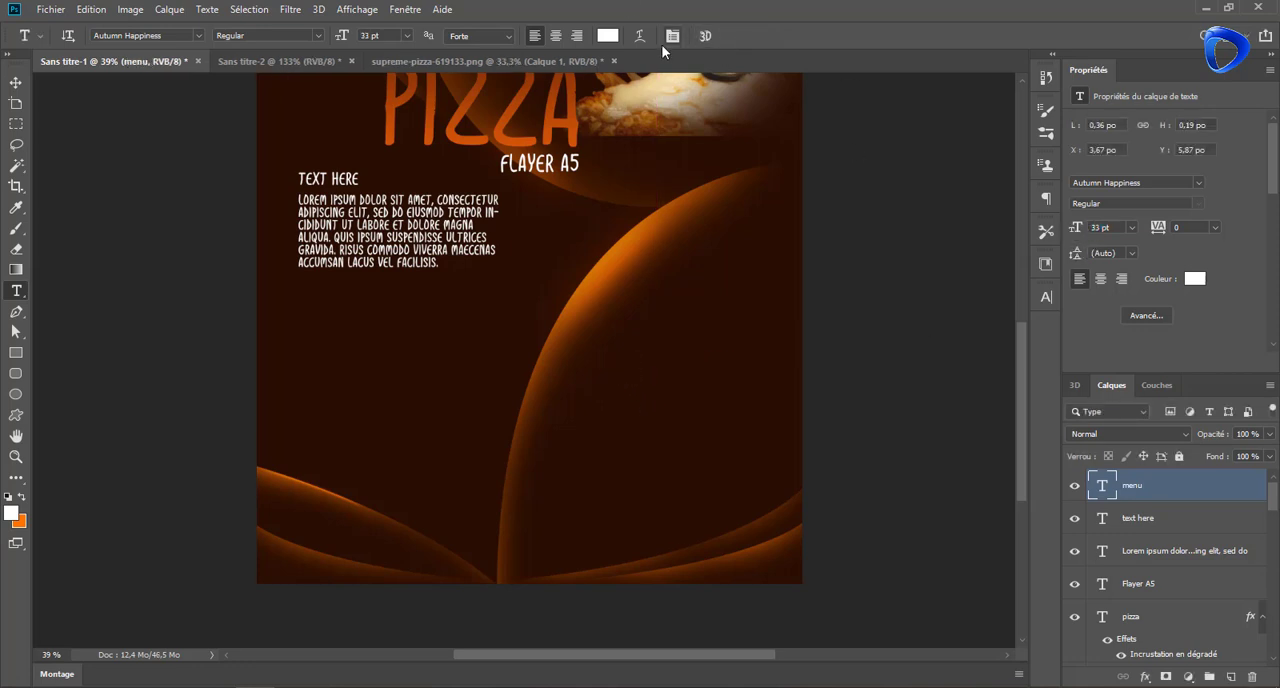
double_click(1101, 487)
drag(634, 370, 770, 355)
drag(1073, 231, 1080, 235)
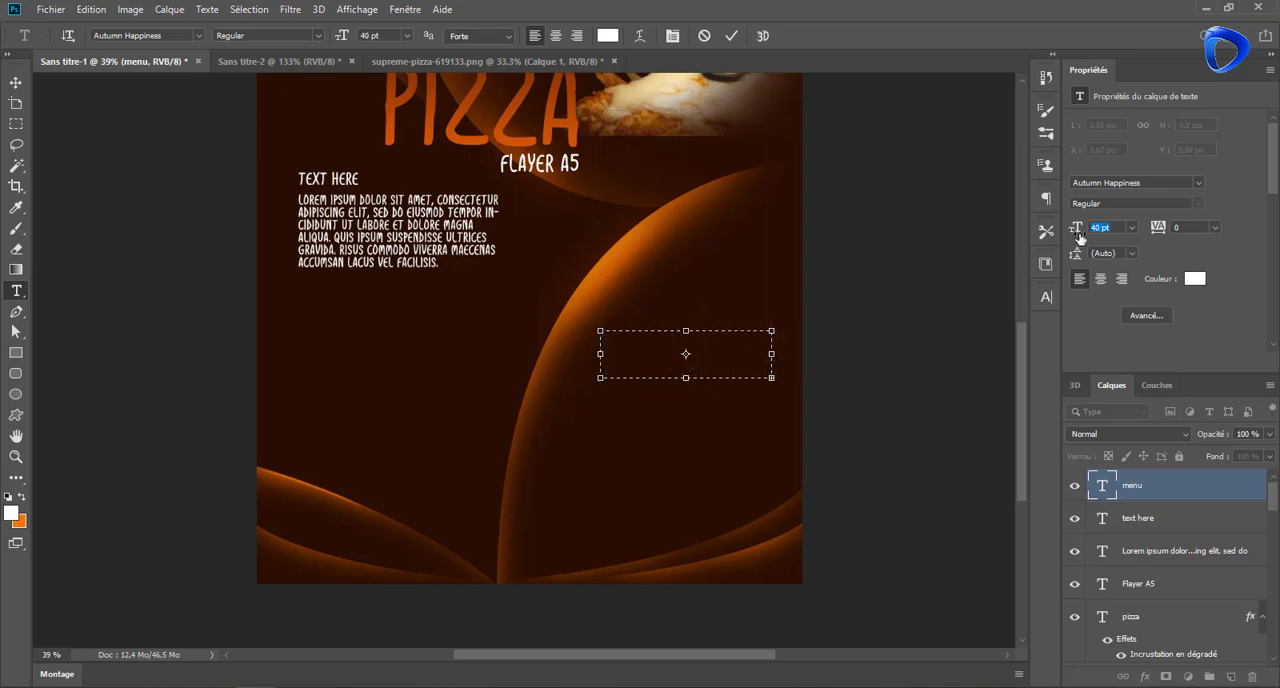
drag(771, 354, 841, 354)
drag(720, 330, 720, 293)
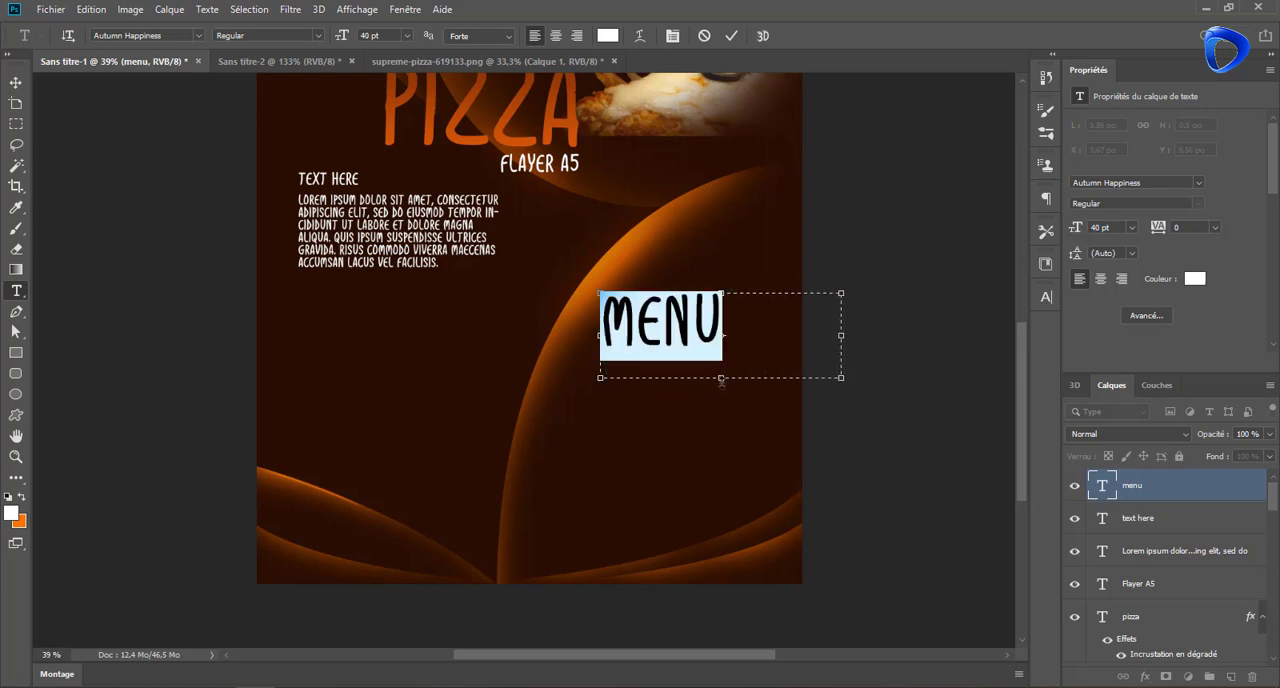
drag(721, 379, 725, 357)
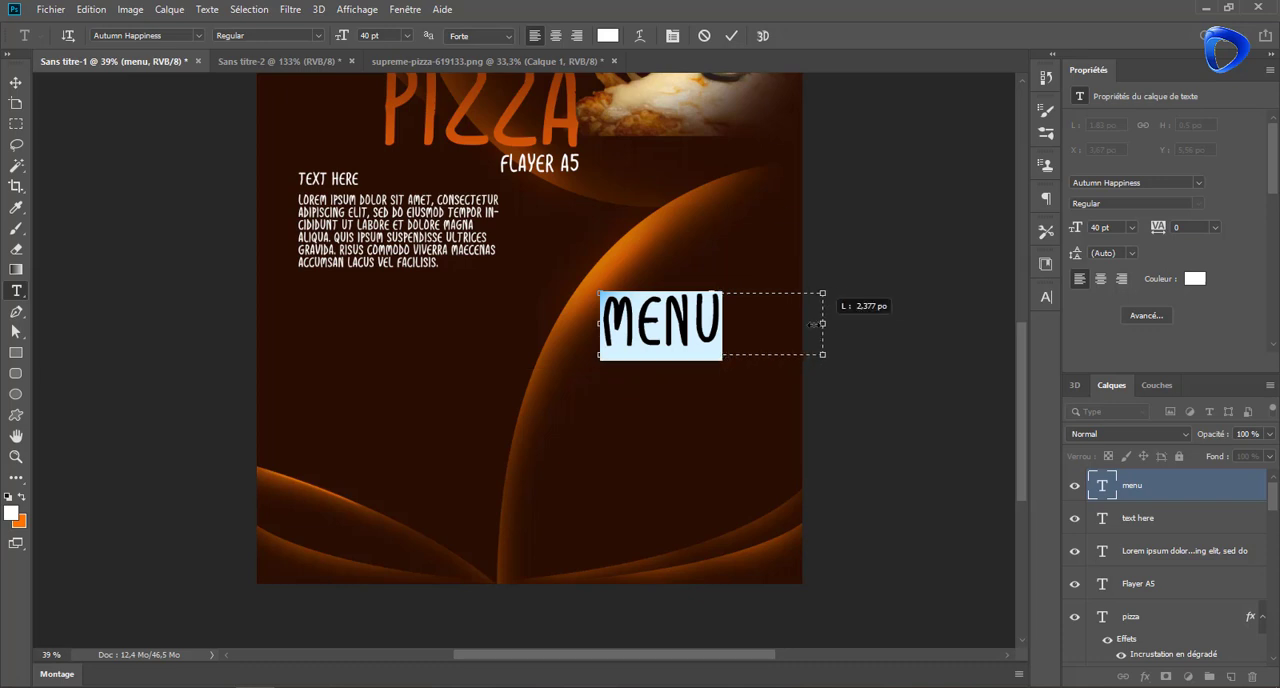
drag(812, 324, 636, 262)
click(732, 36)
Rotate the "MENU" text to -90° and set its tracking to 80
click(16, 82)
drag(665, 325, 628, 378)
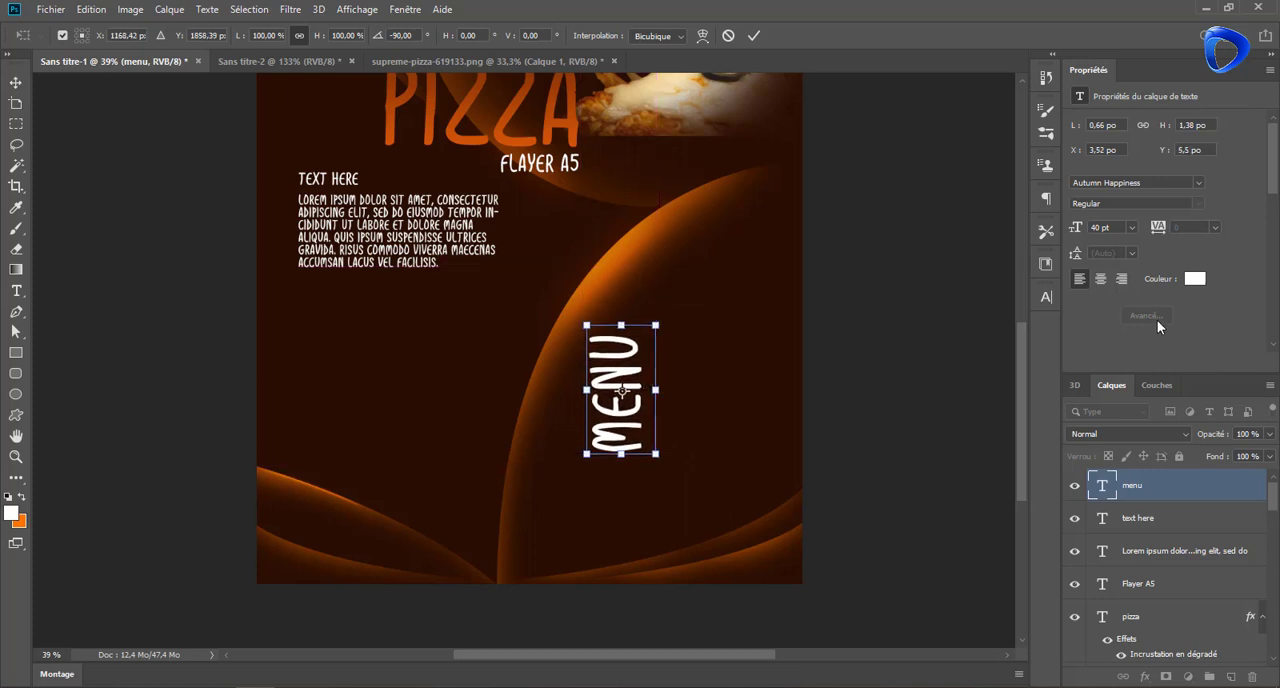
click(753, 38)
drag(1157, 231, 1158, 231)
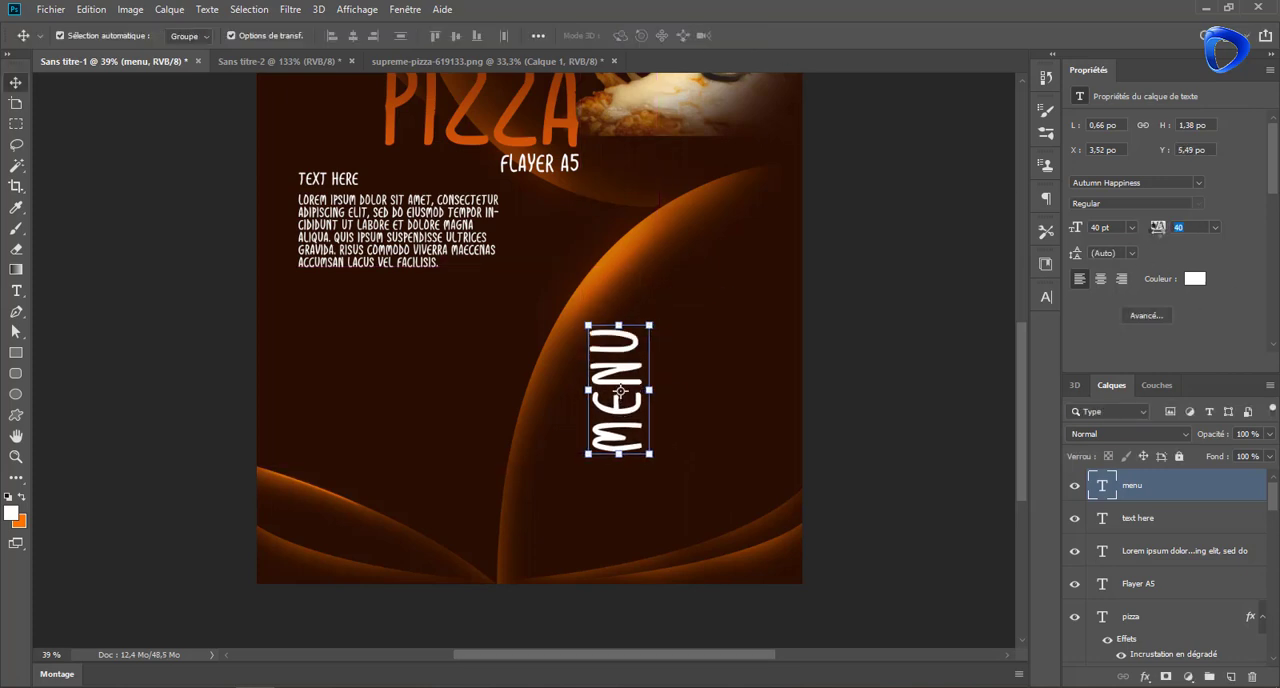
text(80)
key(Return)
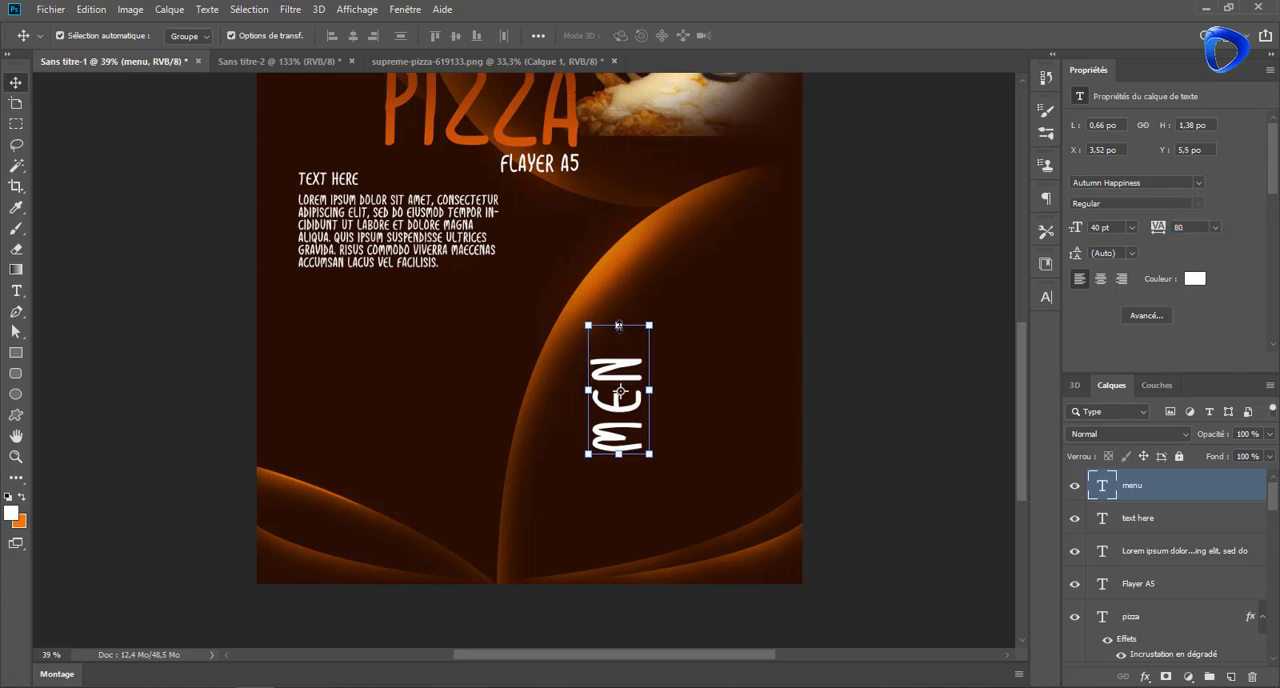
Extend the "MENU" text box, set the text to 43.7 pt and move it below the paragraph to about X 0.34 in, Y 5.11 in
mouse_move(619, 325)
mouse_down()
mouse_move(621, 279)
mouse_move(621, 302)
mouse_up()
click(759, 35)
drag(1078, 229, 1075, 230)
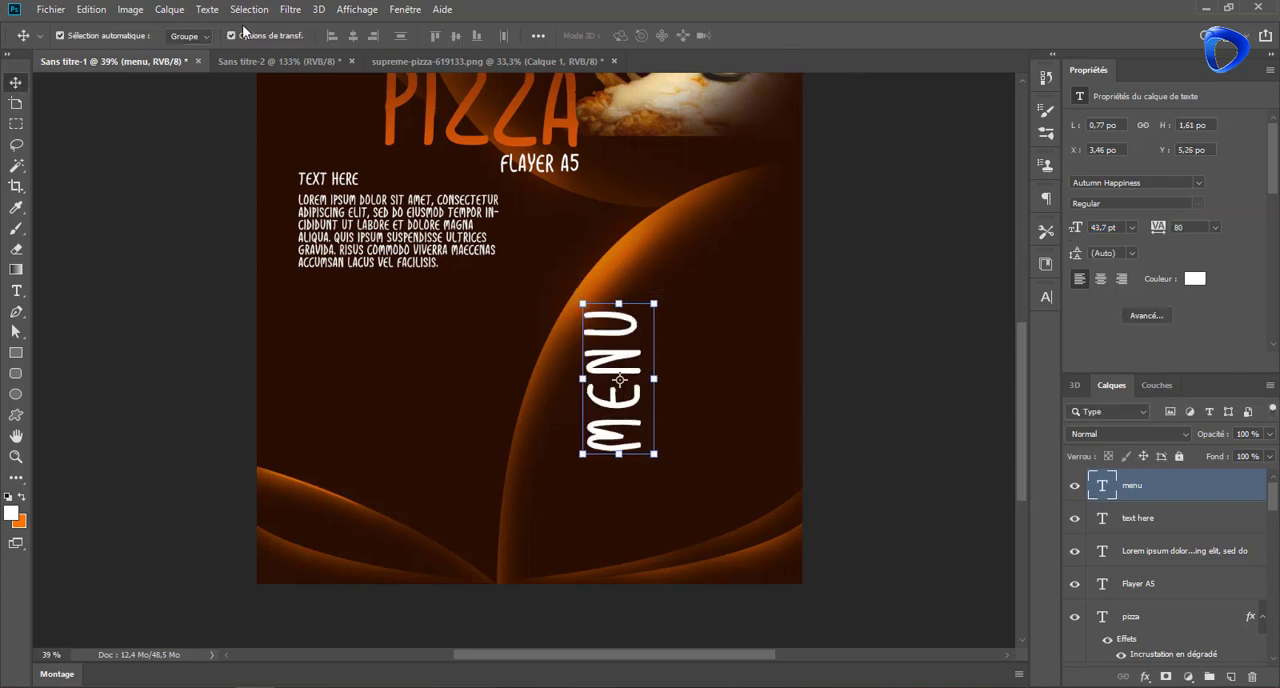
drag(628, 376, 330, 365)
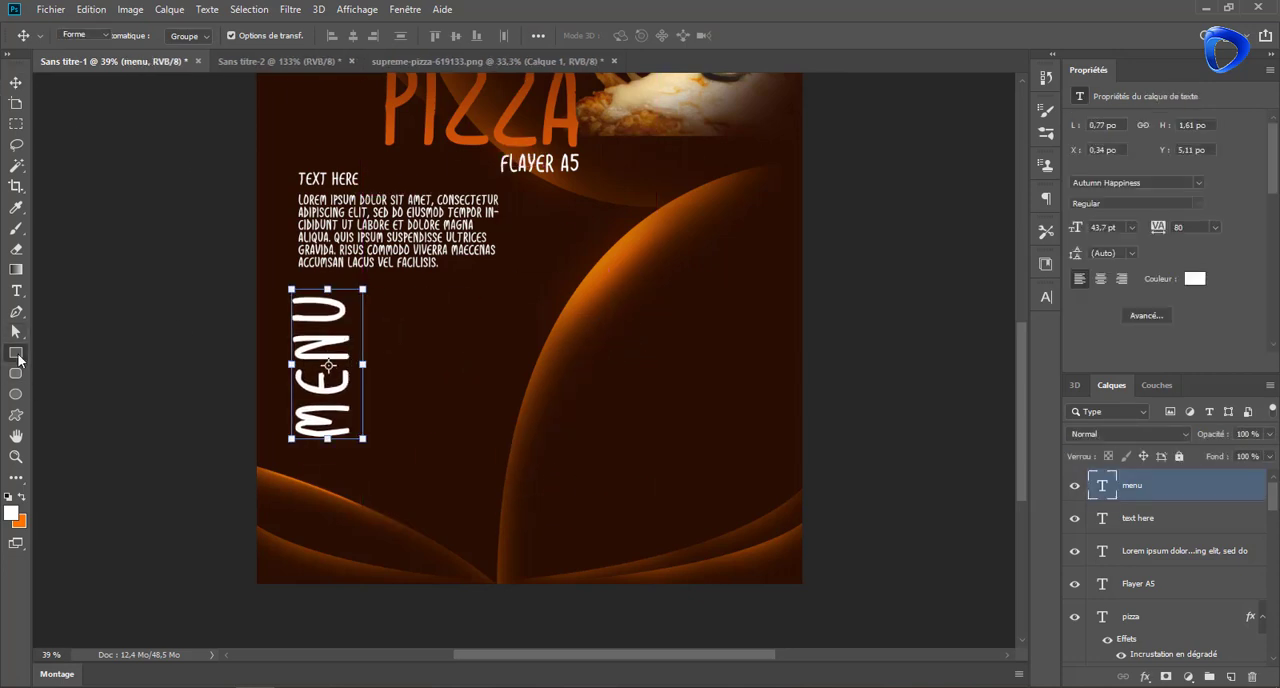
Draw a thin vertical rectangle along the right side of "MENU" and narrow it to 50% of its width
click(16, 352)
drag(360, 306, 366, 450)
key(v)
mouse_move(368, 360)
mouse_down()
mouse_move(366, 348)
mouse_move(360, 371)
mouse_up()
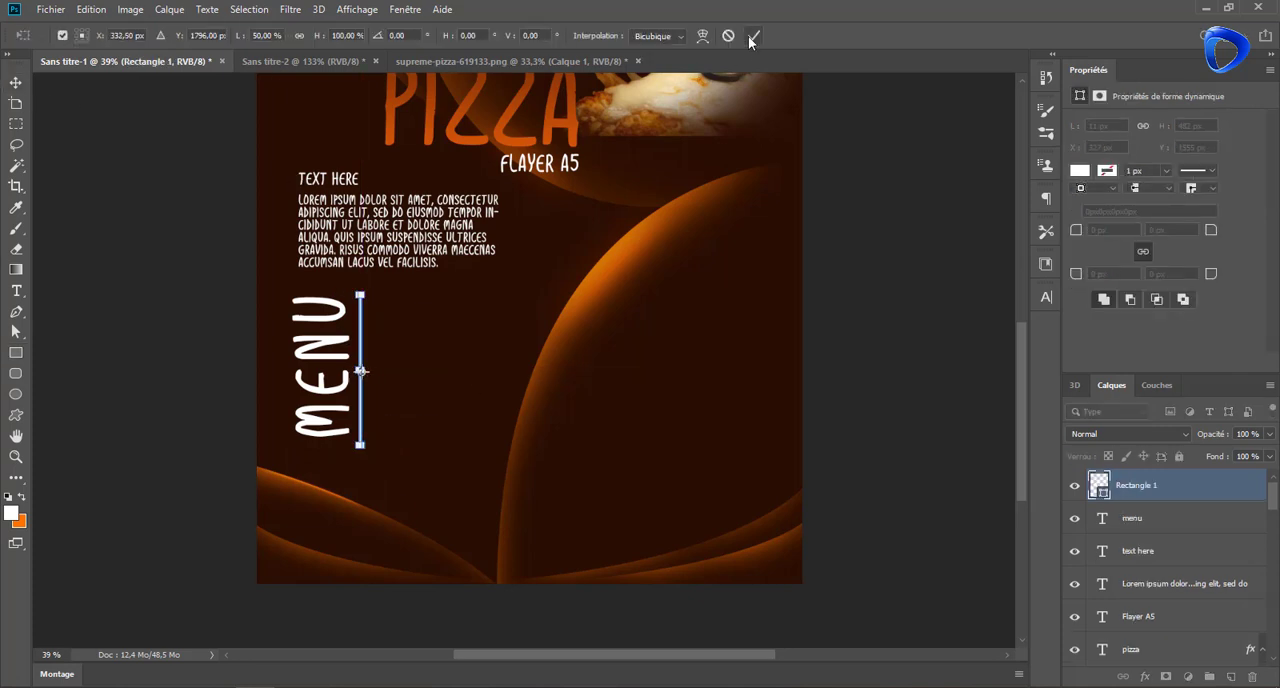
click(754, 35)
Fill the vertical line beside "MENU" with dark orange-brown 622703
double_click(1099, 485)
click(618, 287)
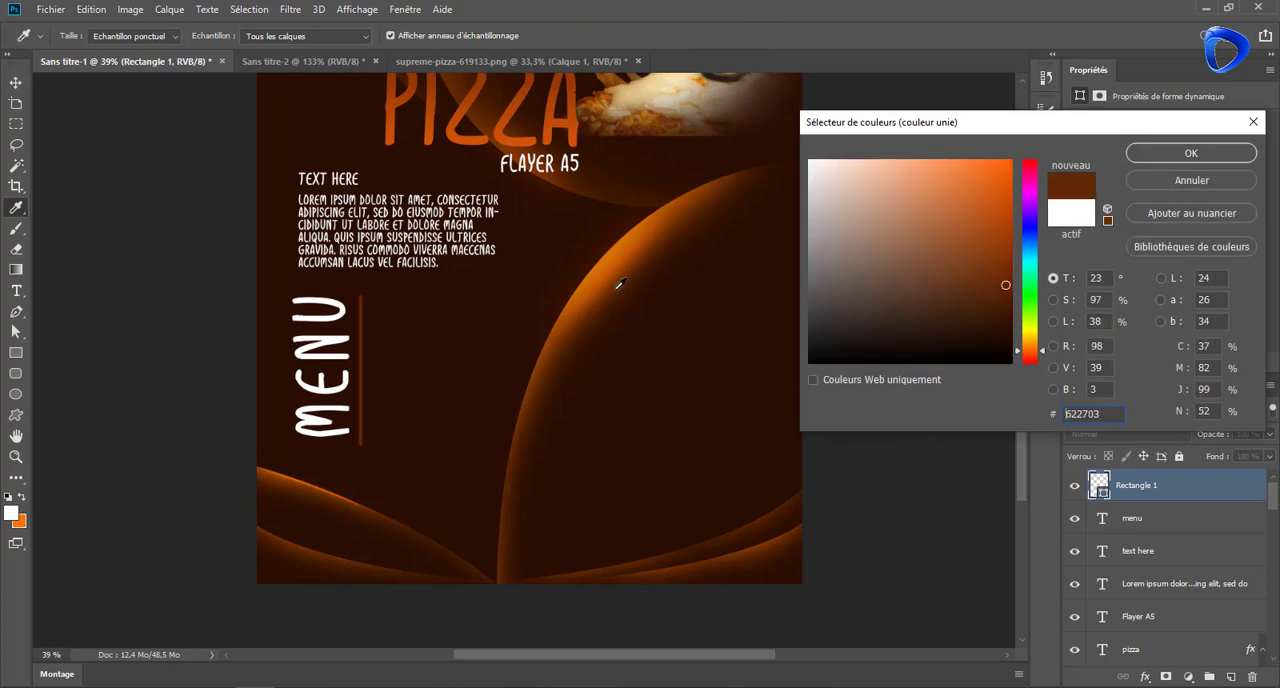
click(1191, 153)
Draw a white circle of about 41 px beside the vertical line's upper end and duplicate it four times
click(16, 394)
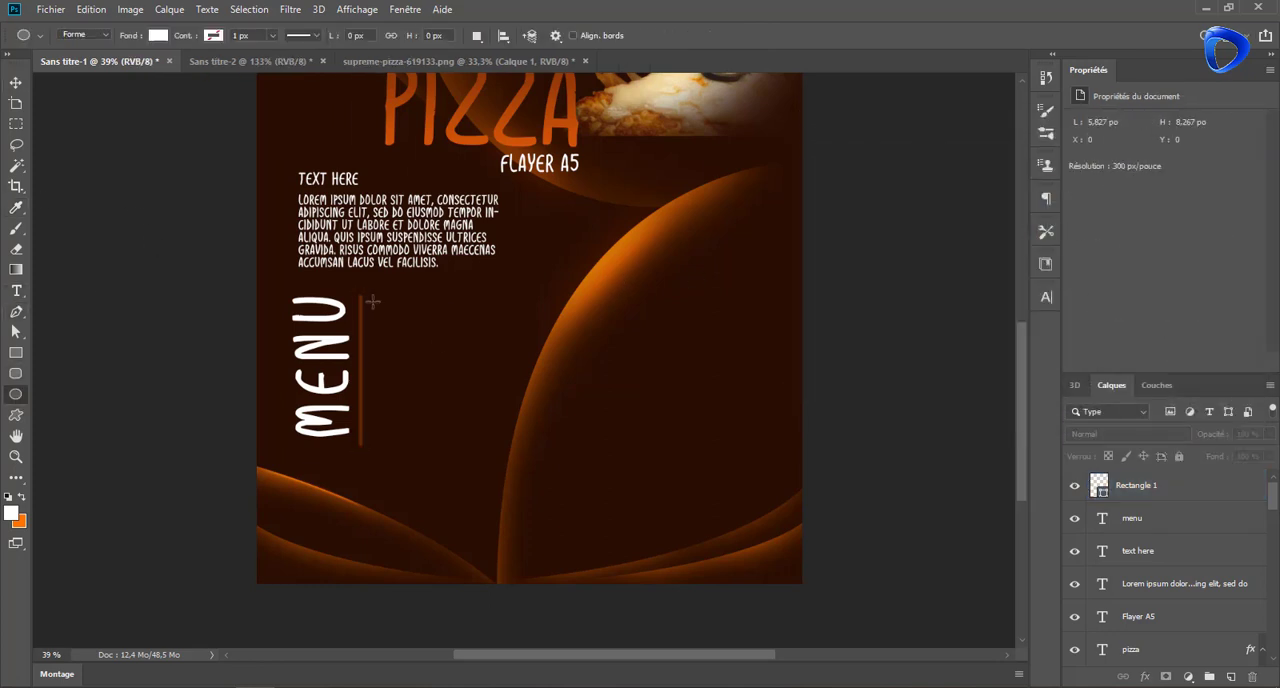
drag(370, 300, 387, 317)
key(v)
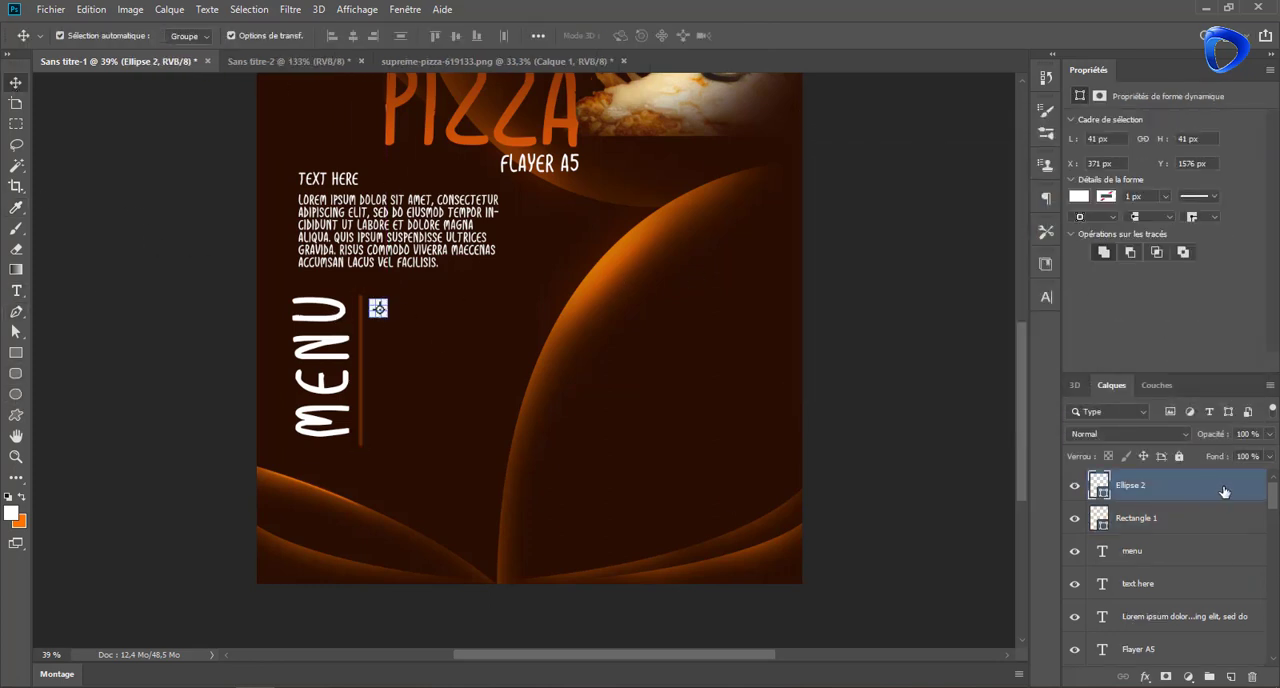
key(ctrl+j)
key(ctrl+j)
key(ctrl+j)
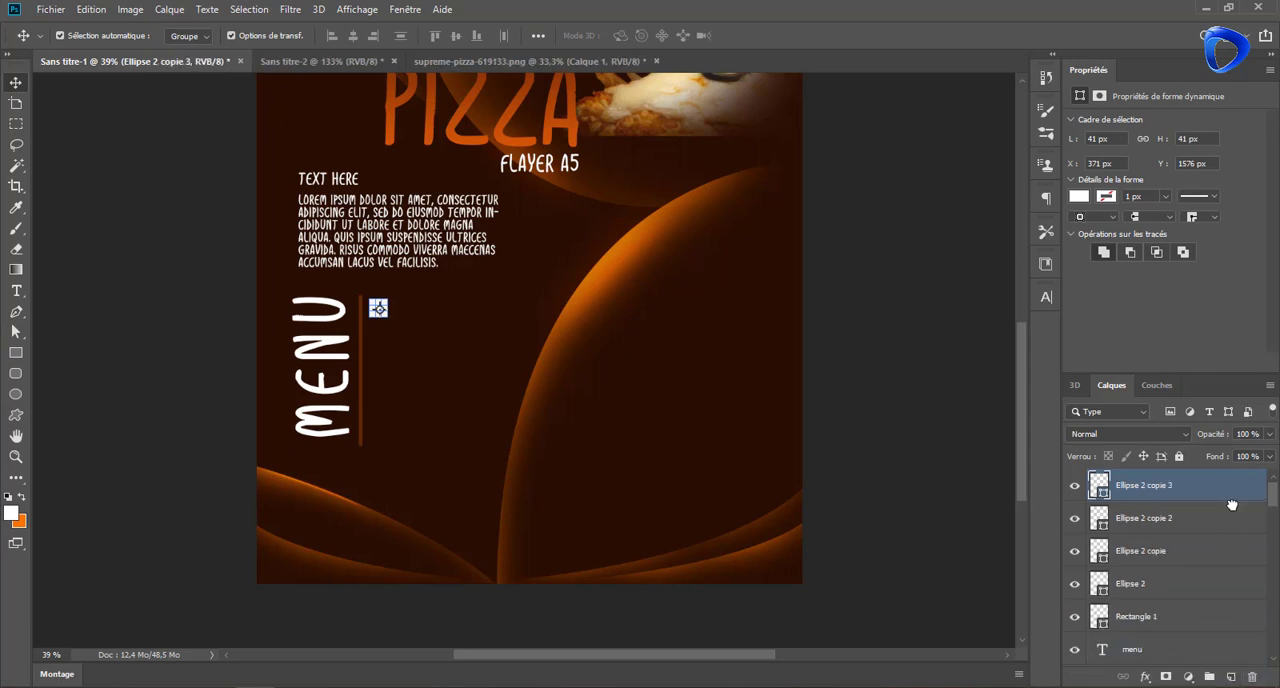
key(ctrl+j)
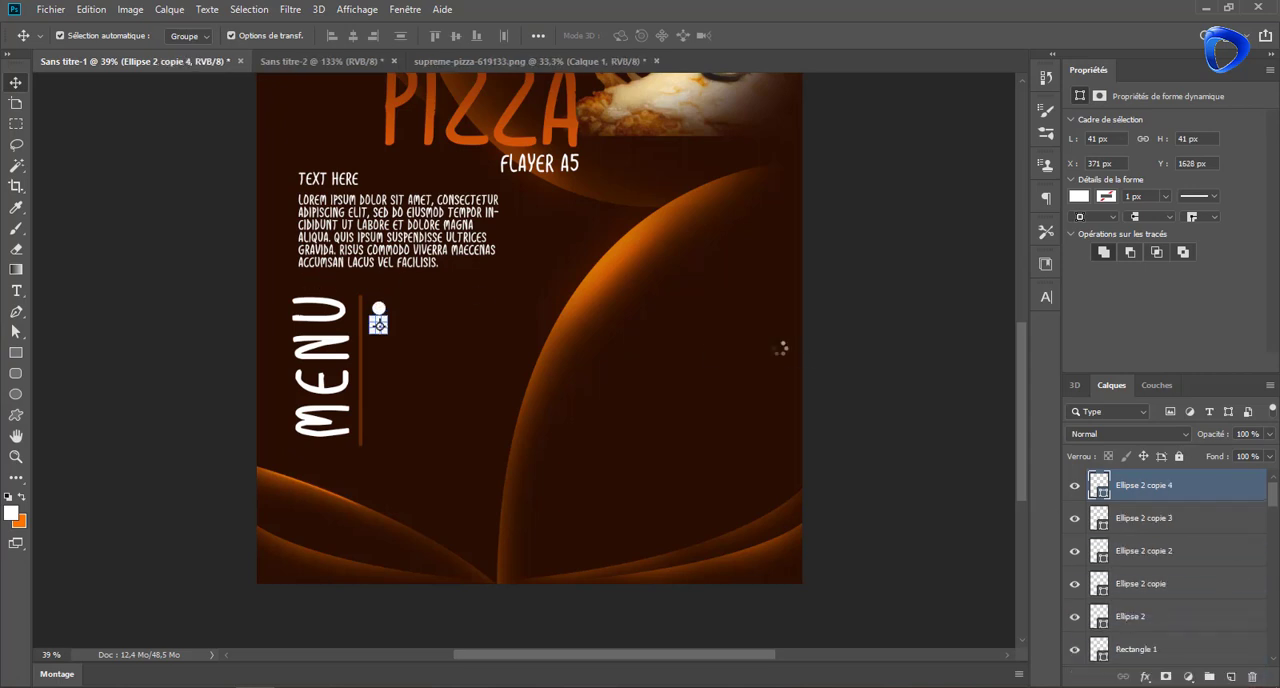
Separate the stacked circles into a vertical column beside the line, with automatic selection set to individual layers
drag(357, 298, 421, 312)
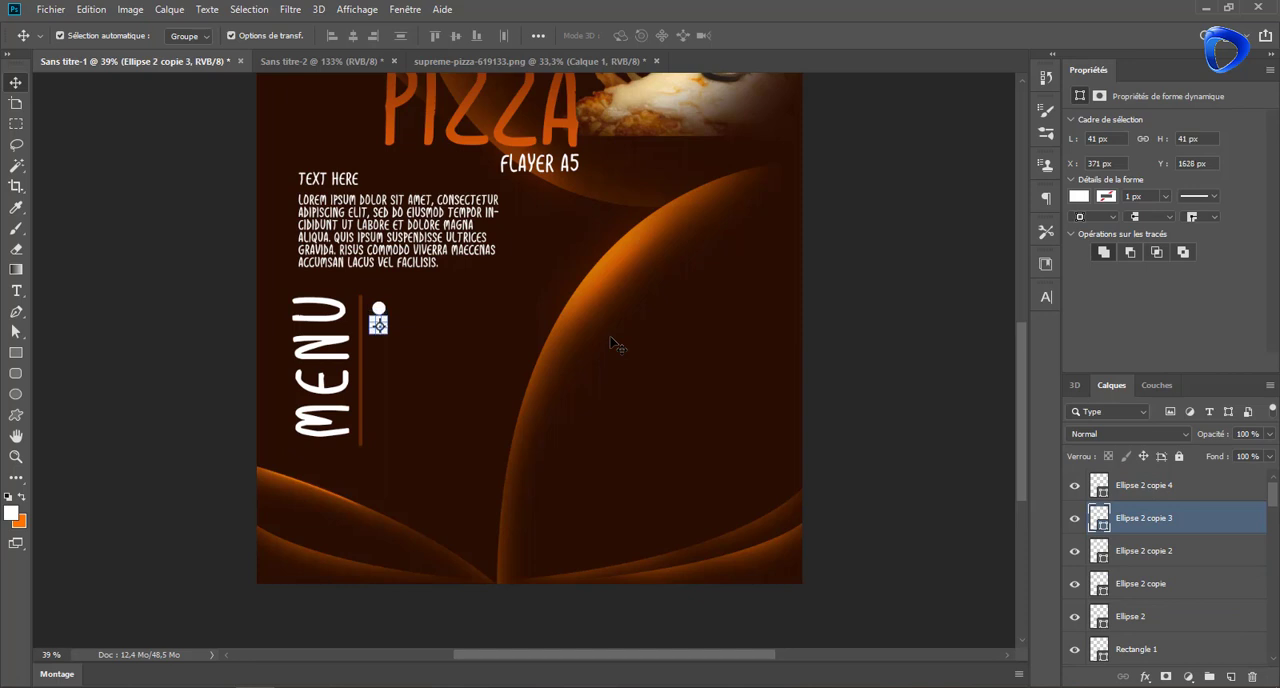
click(380, 310)
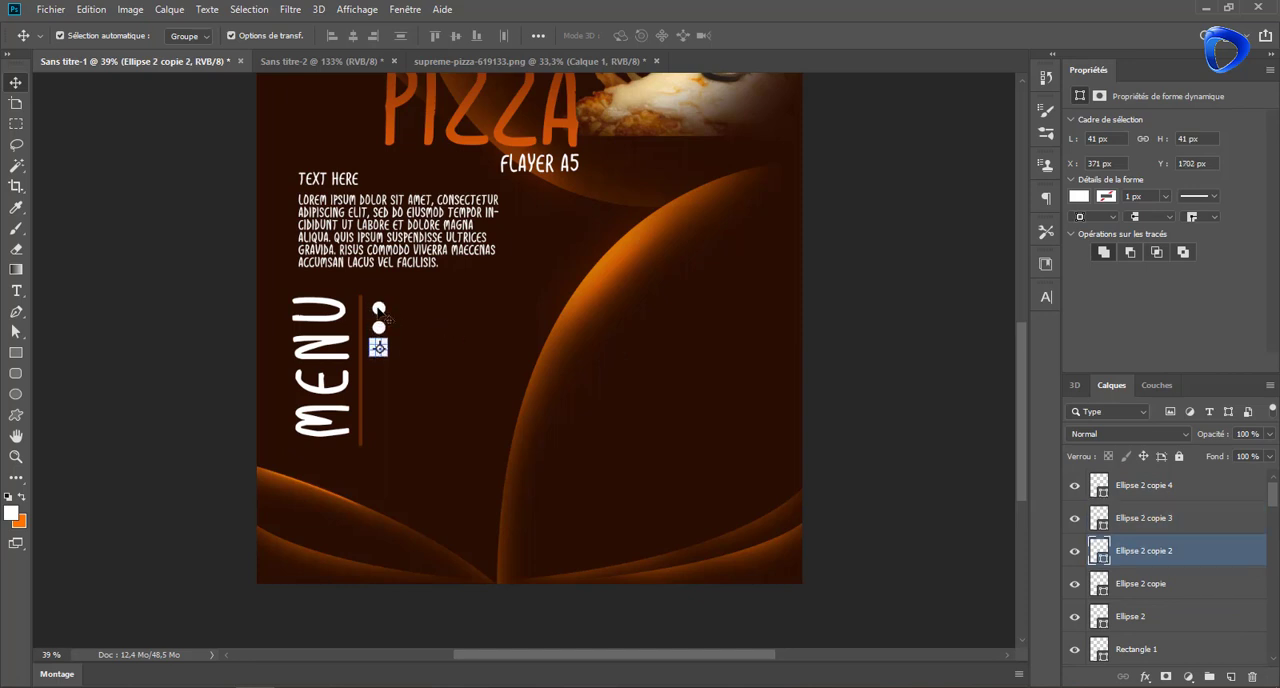
click(379, 310)
click(392, 312)
click(379, 309)
click(189, 36)
click(438, 297)
mouse_move(380, 309)
mouse_down()
mouse_move(382, 387)
mouse_move(382, 308)
mouse_up()
click(426, 313)
click(380, 308)
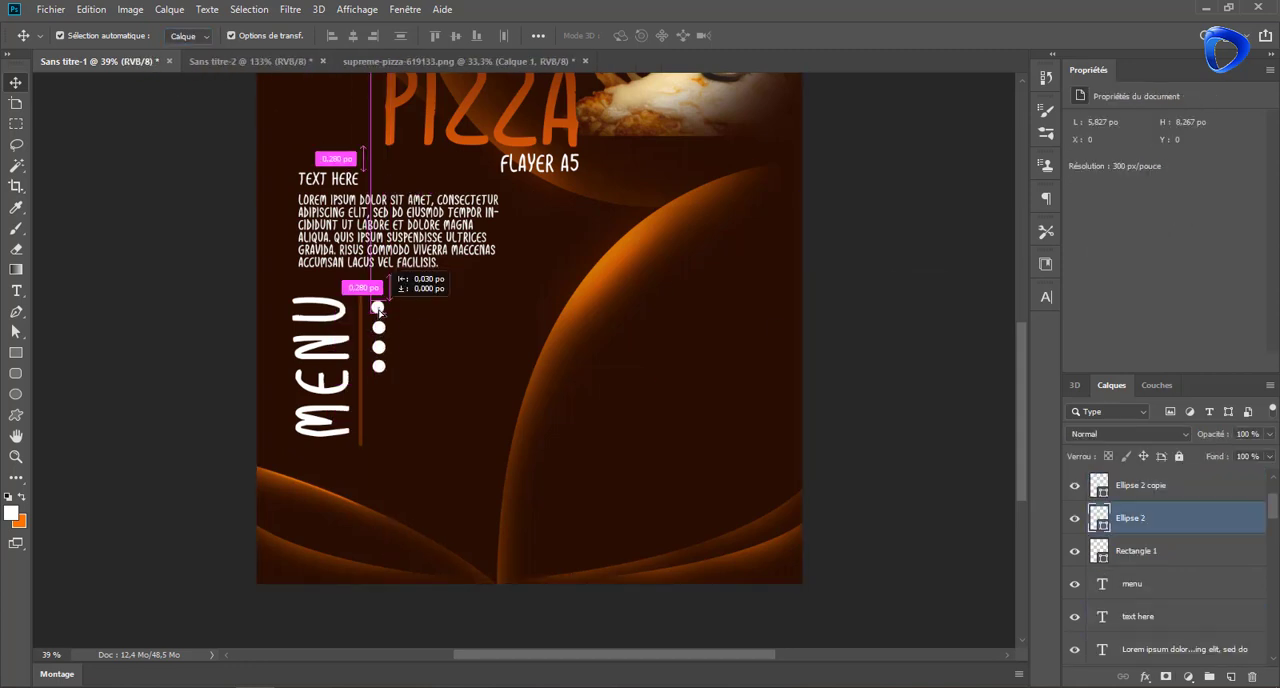
Add a sixth circle and spread the circles along the full height of the vertical line
click(384, 371)
drag(382, 368, 380, 437)
click(388, 385)
drag(379, 366, 379, 412)
mouse_move(380, 350)
mouse_down()
mouse_move(380, 387)
mouse_move(382, 338)
mouse_up()
drag(382, 308, 382, 313)
Group the six circle layers and nudge the group slightly upward
click(718, 338)
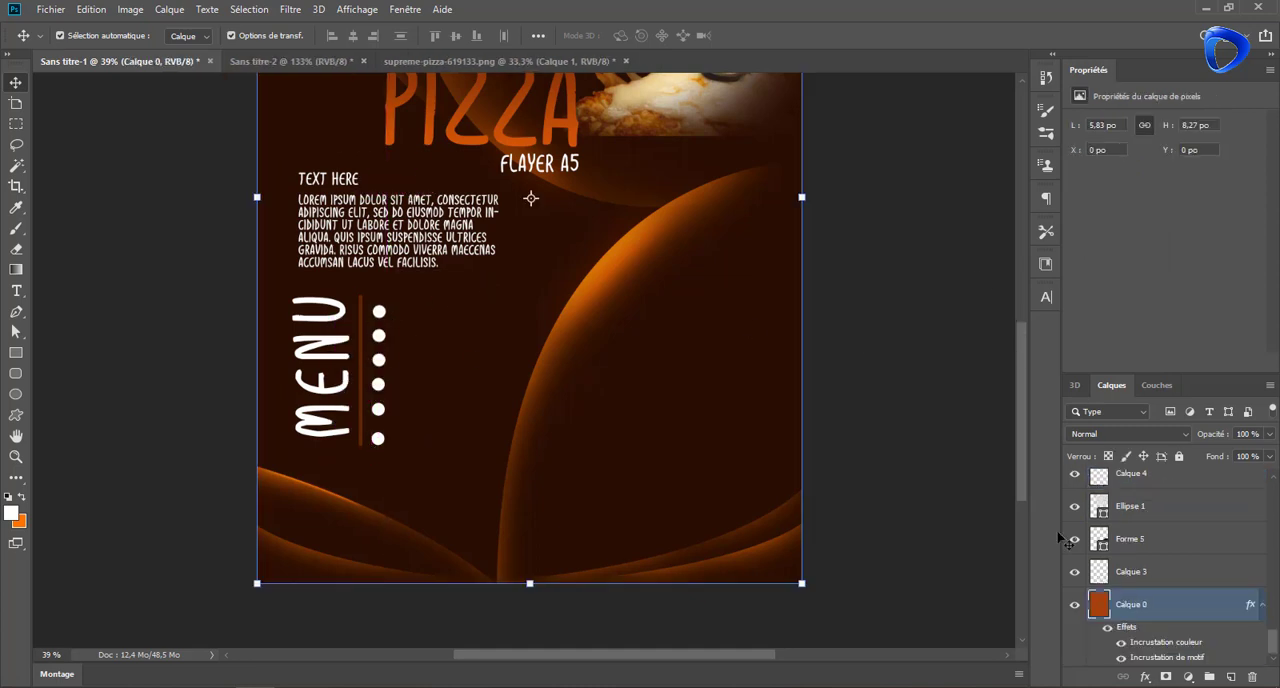
click(1189, 570)
click(382, 313)
scroll(1165, 540, up, 3)
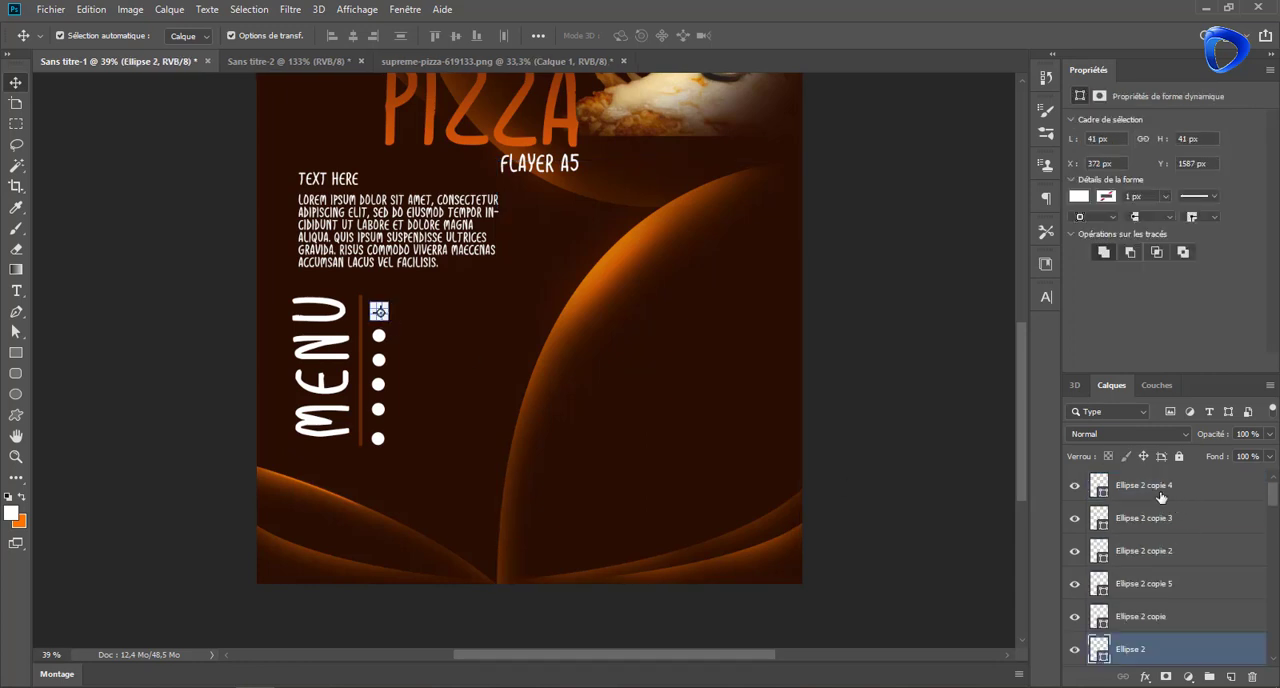
shift+click(1158, 487)
key(ctrl+g)
key(shift+Up)
key(shift+Up)
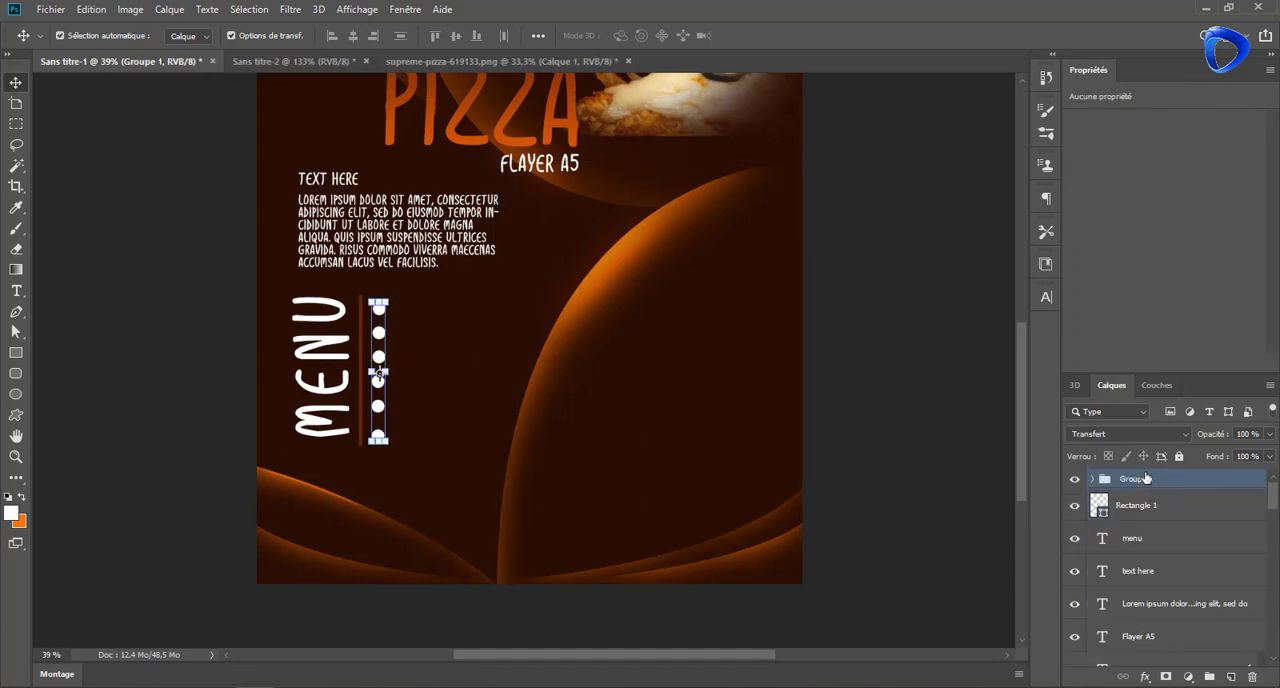
Apply a reversed linear orange gradient overlay at 90° and 149% scale to the second circle from the top
click(1092, 479)
right_click(1160, 505)
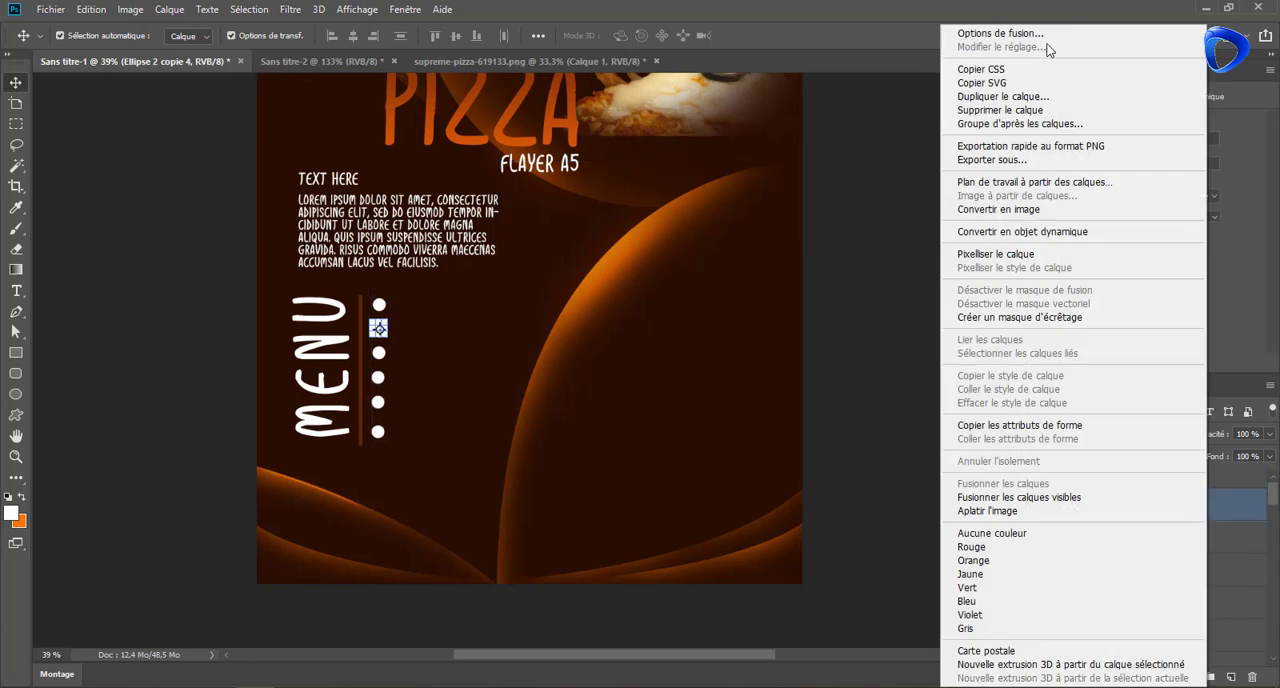
click(1046, 36)
click(654, 329)
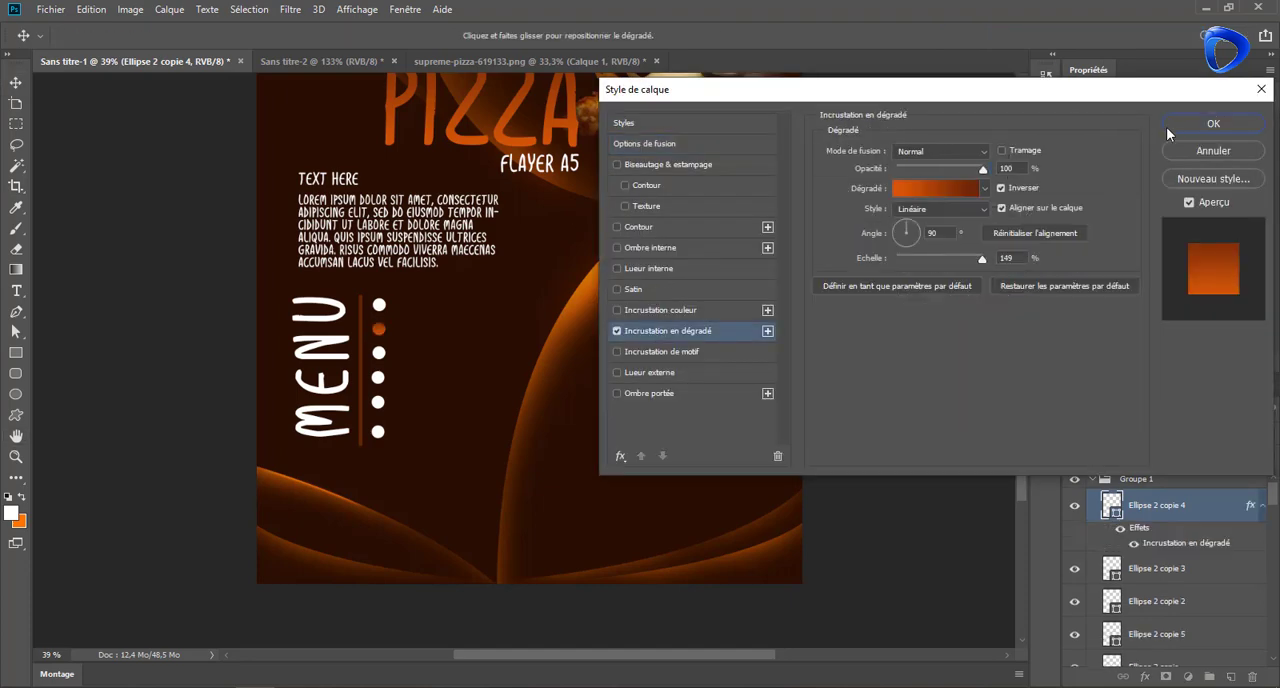
click(1190, 124)
Copy the second circle's layer style and paste it onto the third, fourth and lowest circles
right_click(1195, 505)
click(1060, 376)
right_click(1184, 568)
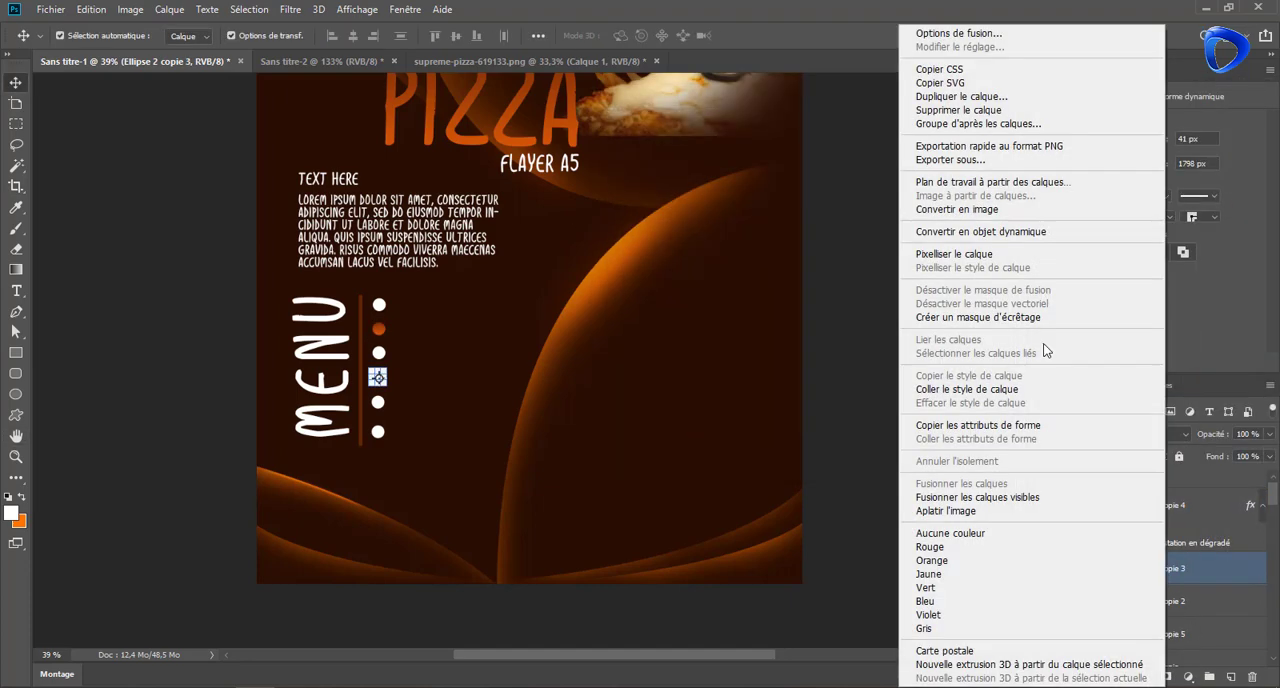
click(1060, 389)
right_click(1180, 631)
click(1060, 389)
scroll(1180, 594, down, 1)
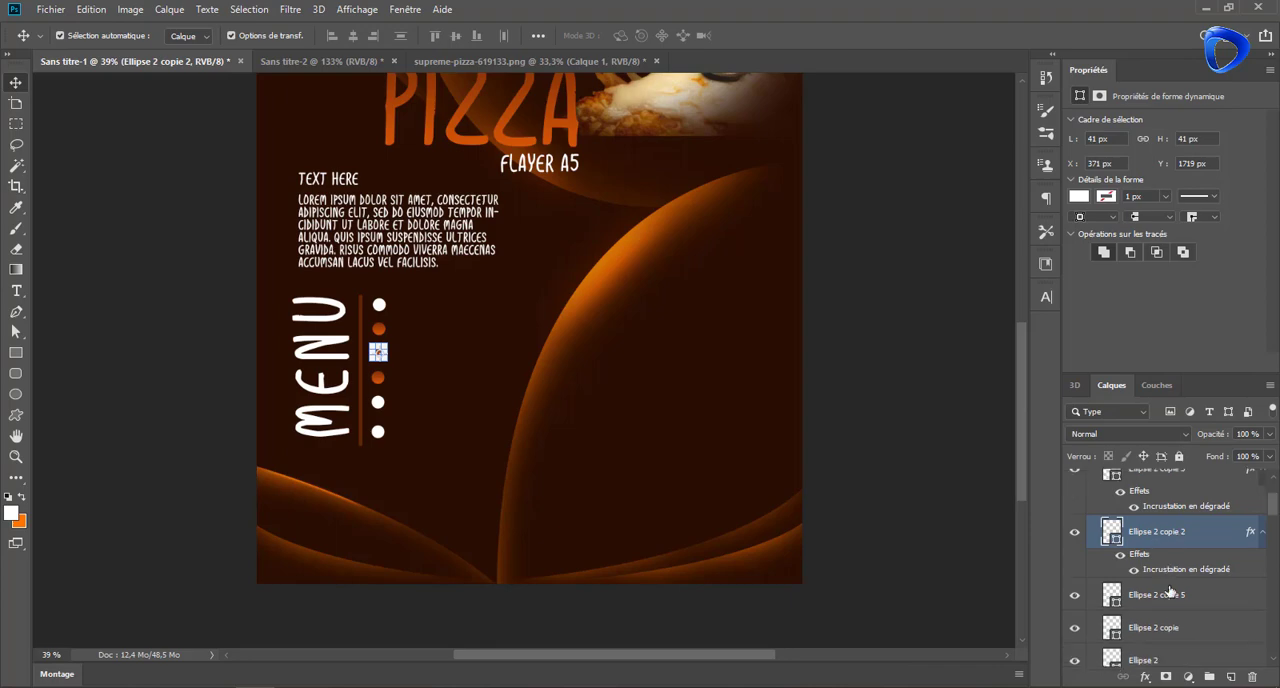
right_click(1180, 594)
click(1060, 389)
Paste the copied gradient layer style onto the top and fifth circles
click(1172, 540)
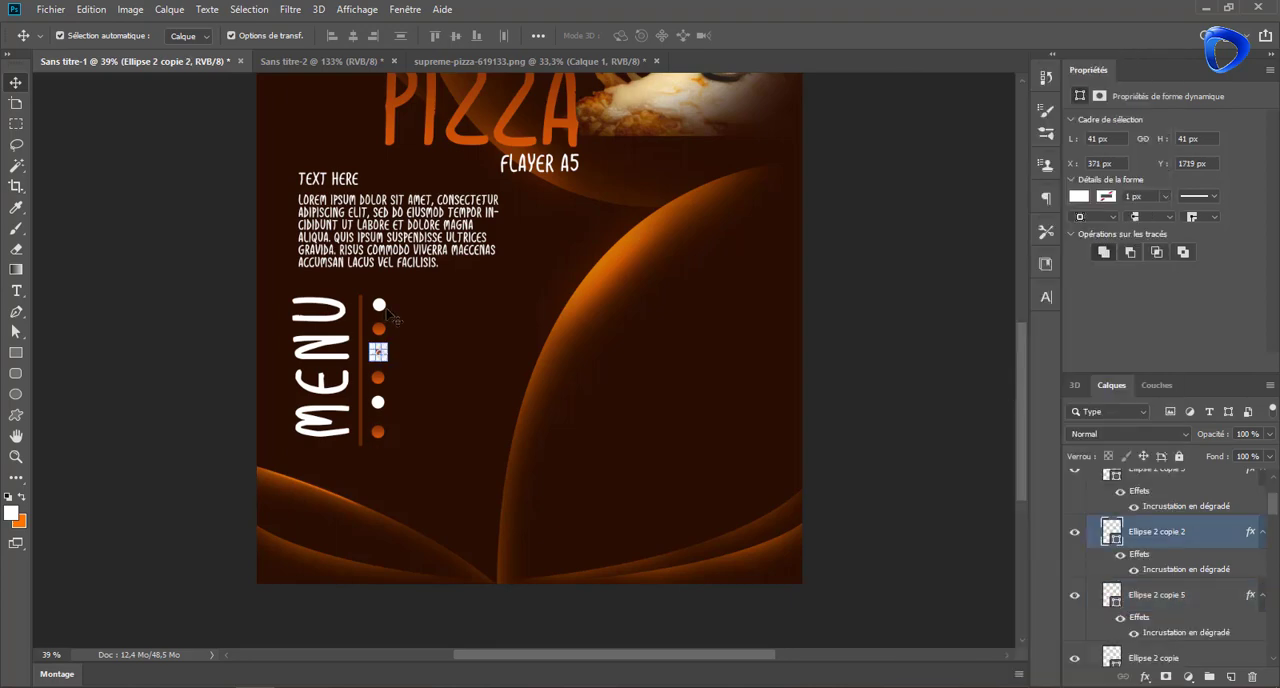
scroll(1178, 600, down, 1)
click(1178, 650)
right_click(1178, 650)
click(1057, 390)
click(1193, 620)
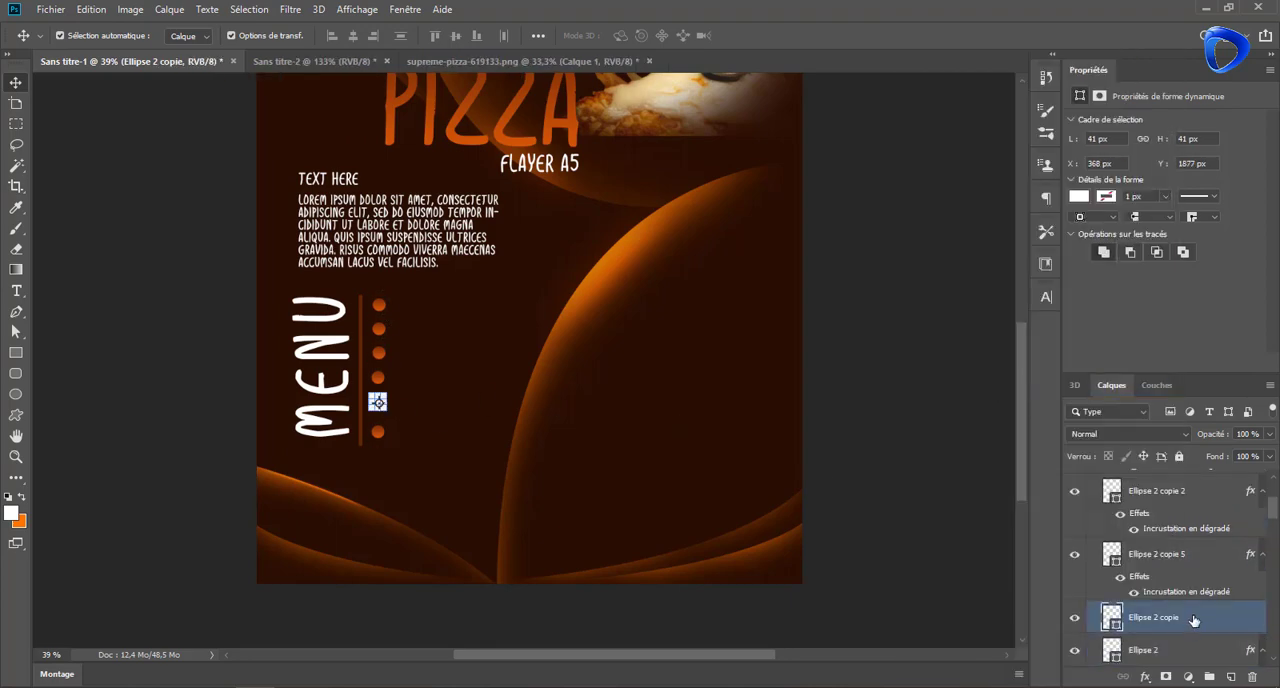
right_click(1193, 620)
click(1060, 389)
Add the white 8.43 pt text "Marguerite" beside the top circle of the menu list
click(148, 308)
key(t)
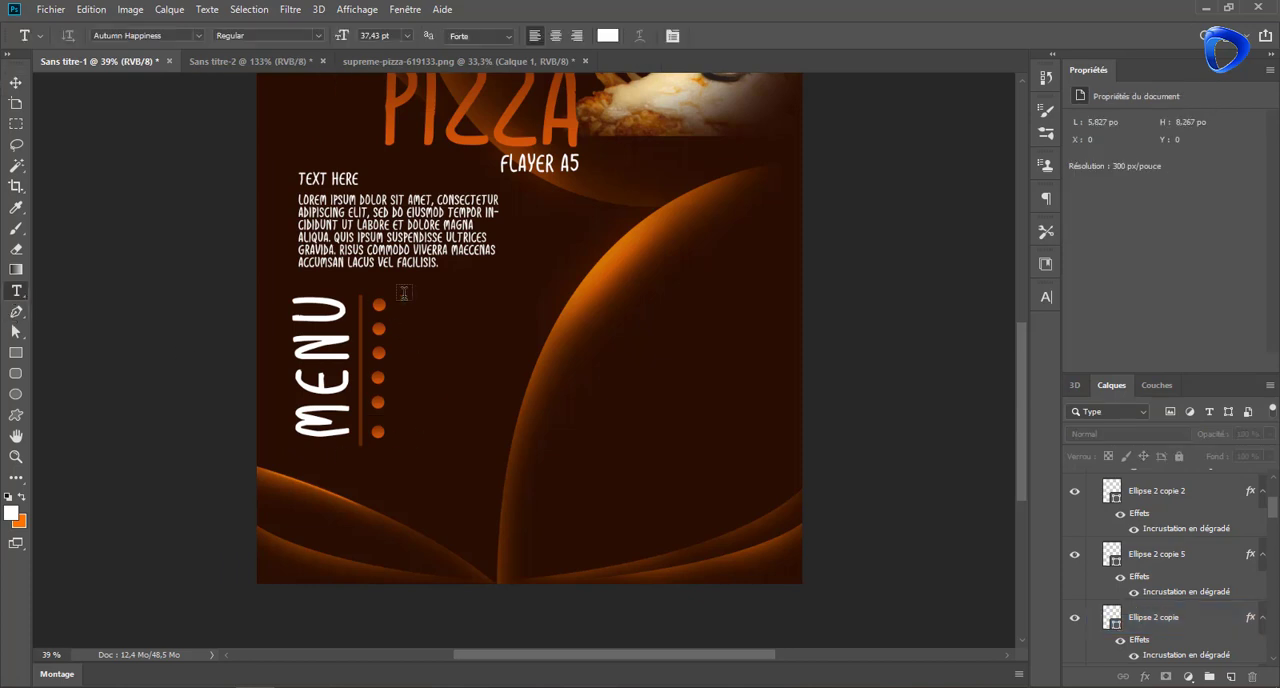
click(398, 305)
drag(344, 36, 322, 38)
text(MA)
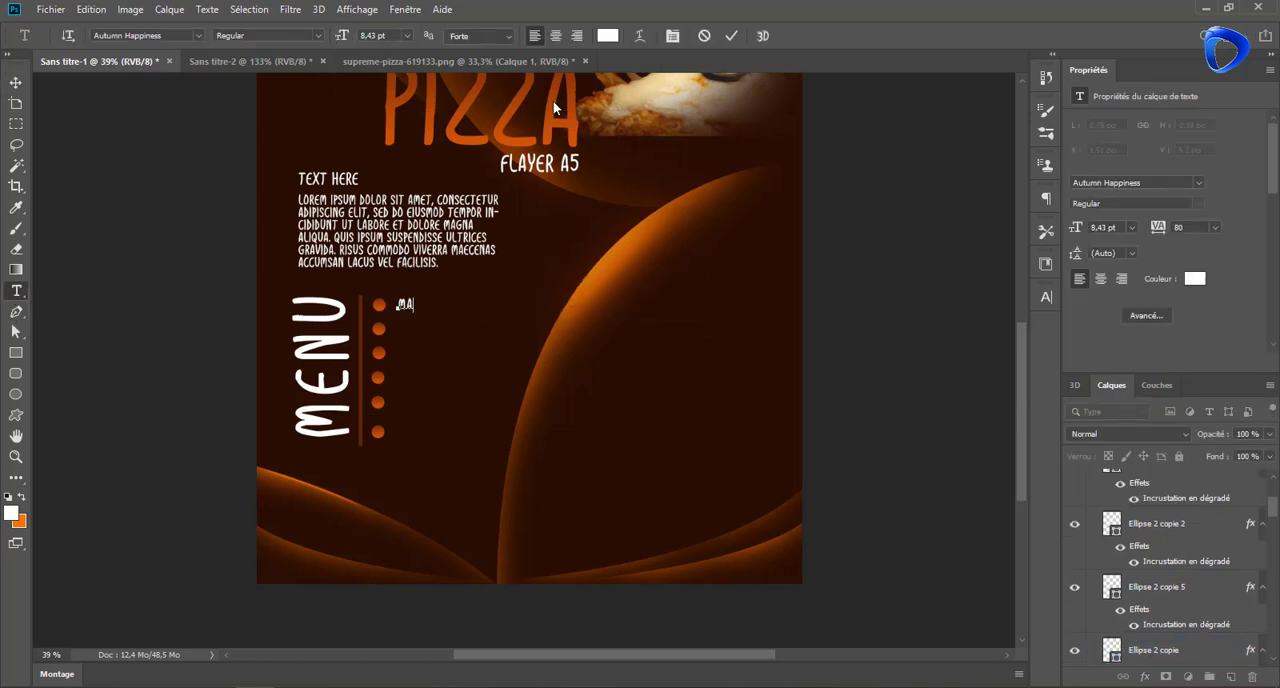
click(731, 36)
key(v)
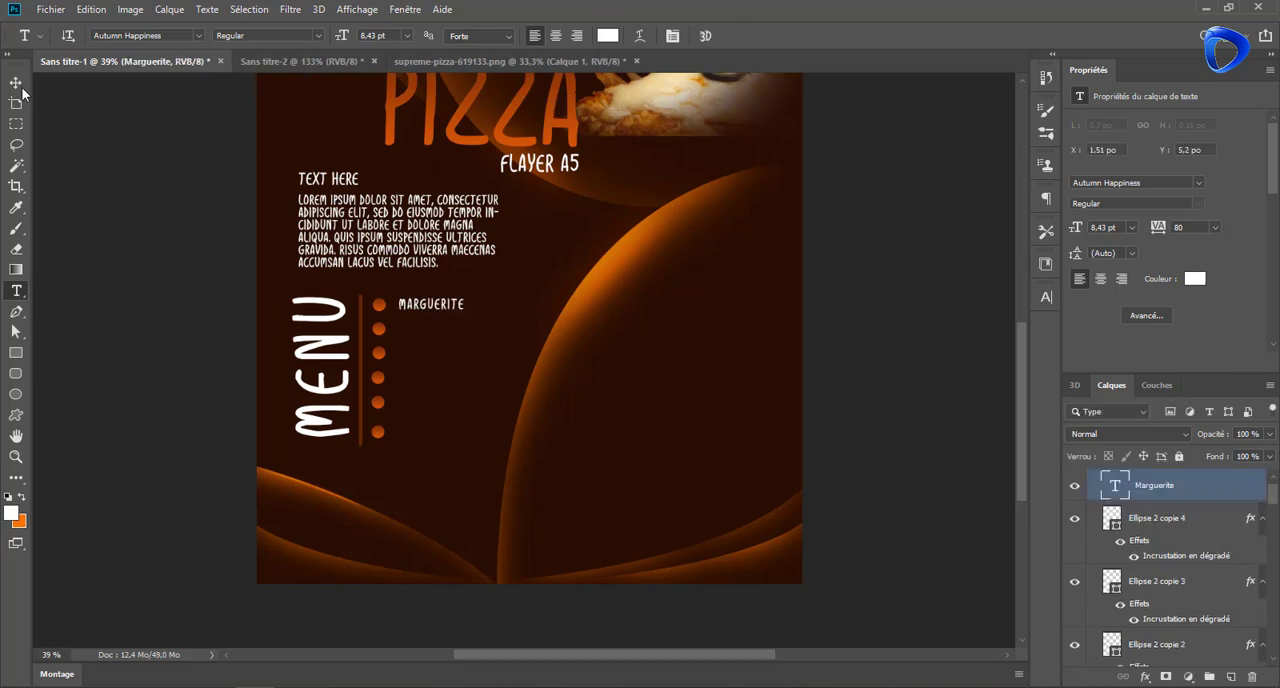
Duplicate the "Marguerite" text beside the second circle and change the copy to "Napolitaine"
mouse_move(446, 308)
mouse_down()
mouse_move(445, 332)
mouse_move(432, 308)
mouse_up()
double_click(431, 305)
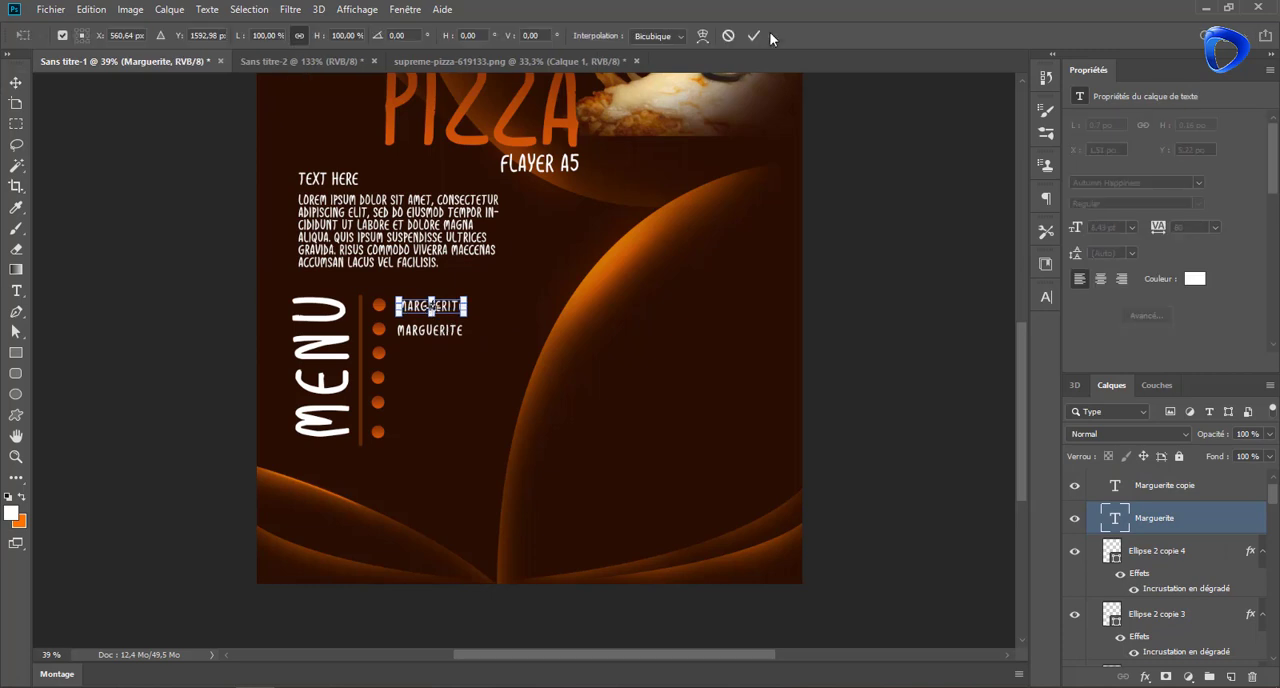
double_click(443, 332)
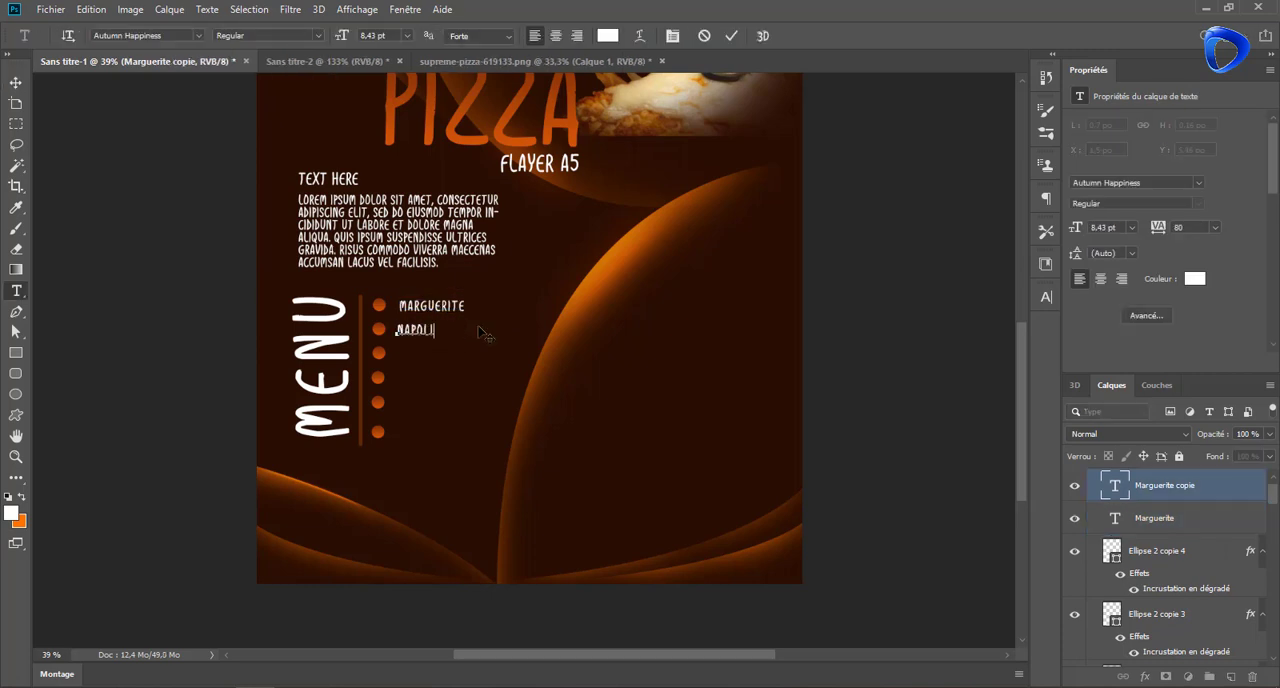
click(733, 38)
key(v)
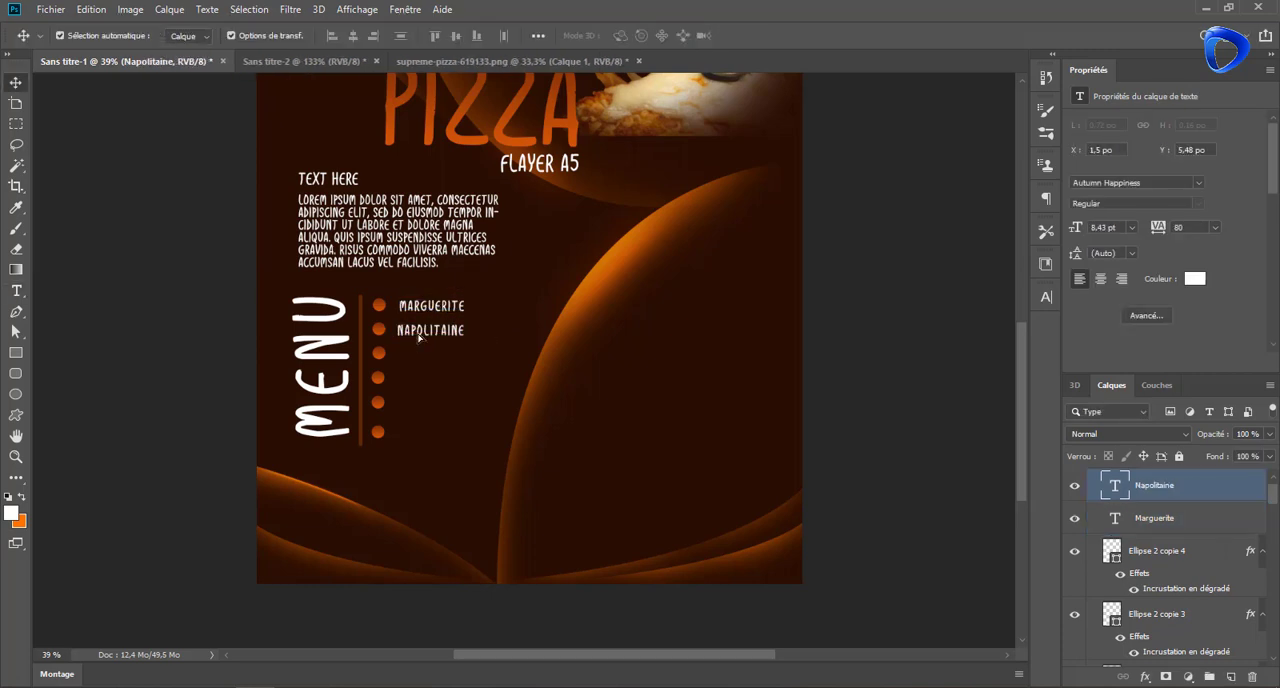
Duplicate the "Napolitaine" text beside the third circle and change the copy to "Spéciale"
drag(418, 338, 419, 361)
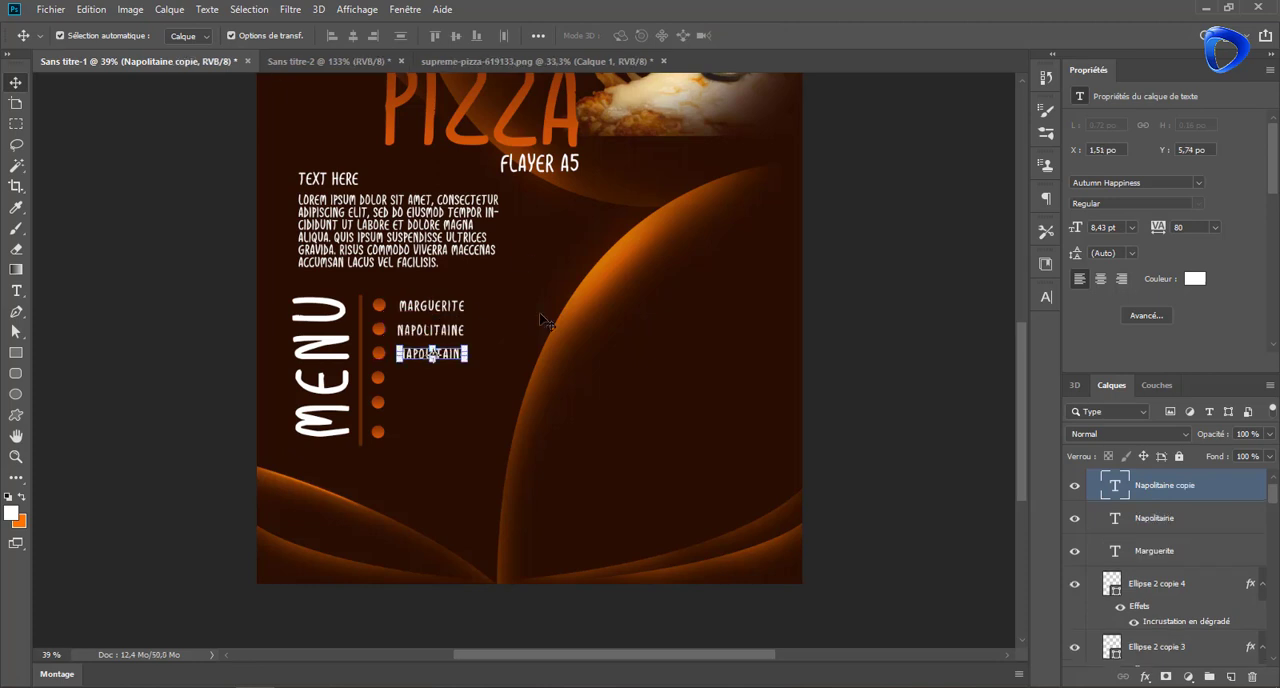
double_click(1116, 487)
text(&)
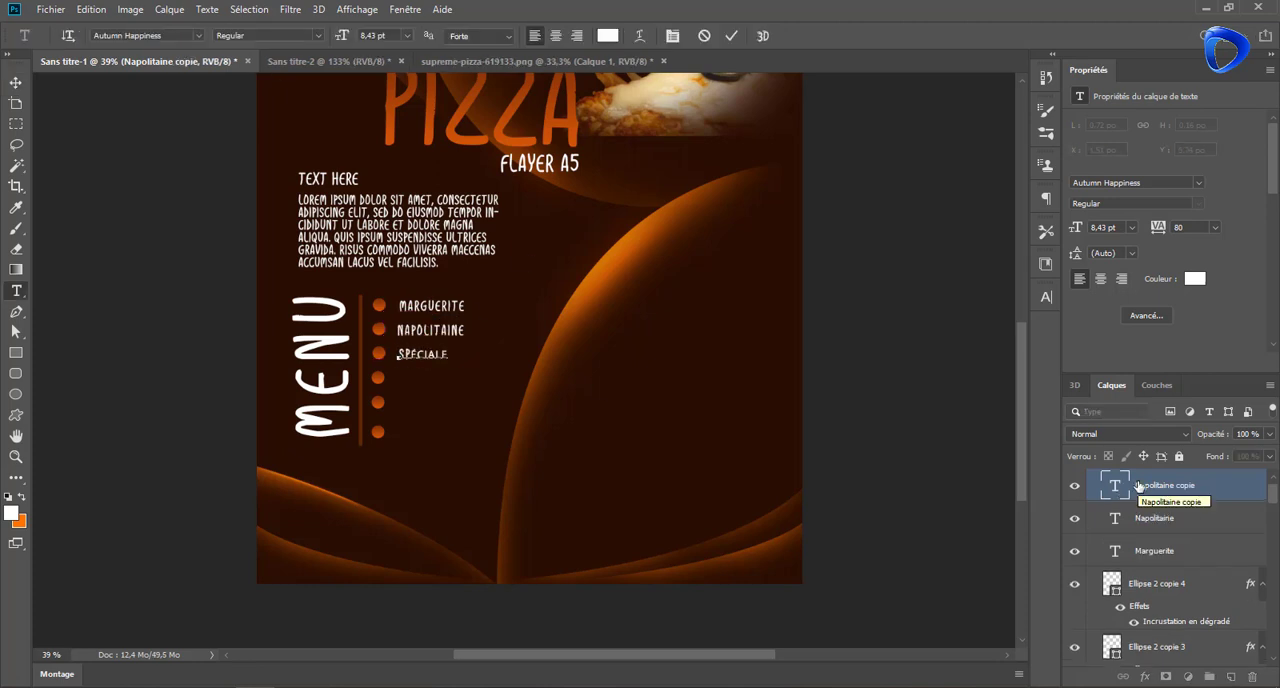
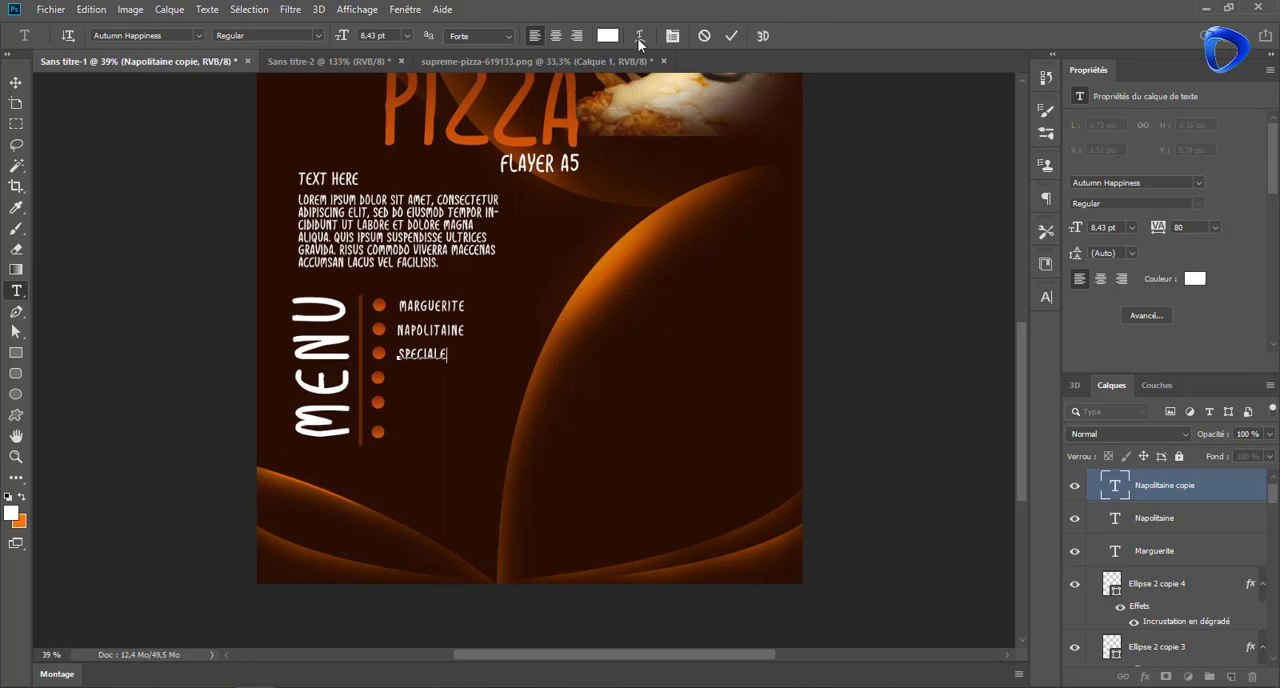
Finish the "speciale" menu text and lock the background layer Calque 0
click(731, 37)
key(v)
scroll(510, 435, up, 3)
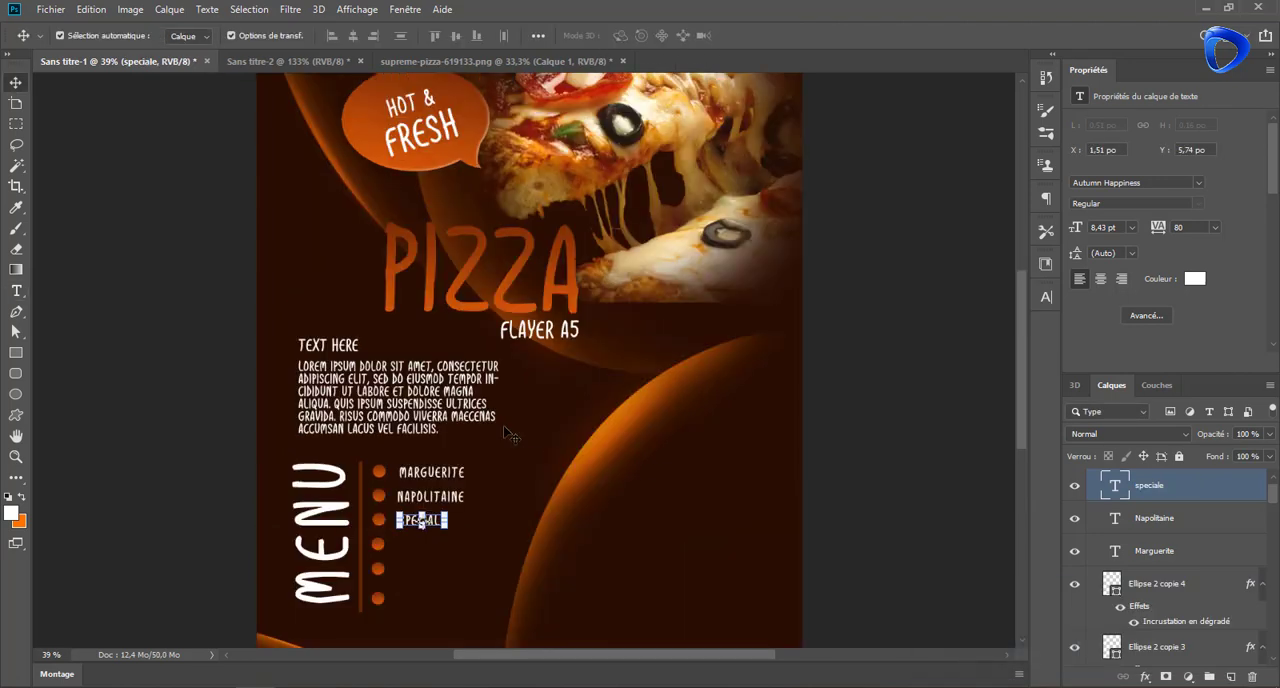
click(532, 514)
click(432, 522)
click(421, 521)
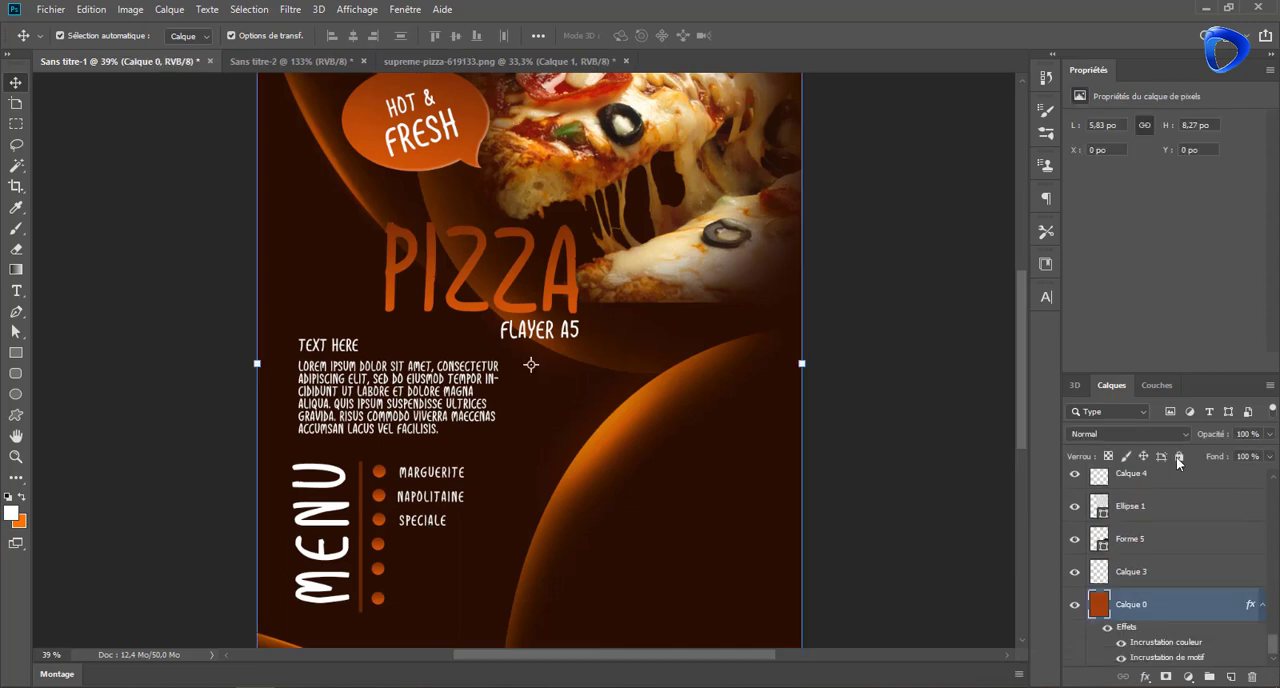
Duplicate the "speciale" text beside the fourth circle and change the copy to "Vegetarienne"
drag(437, 531, 424, 549)
key(ctrl+t)
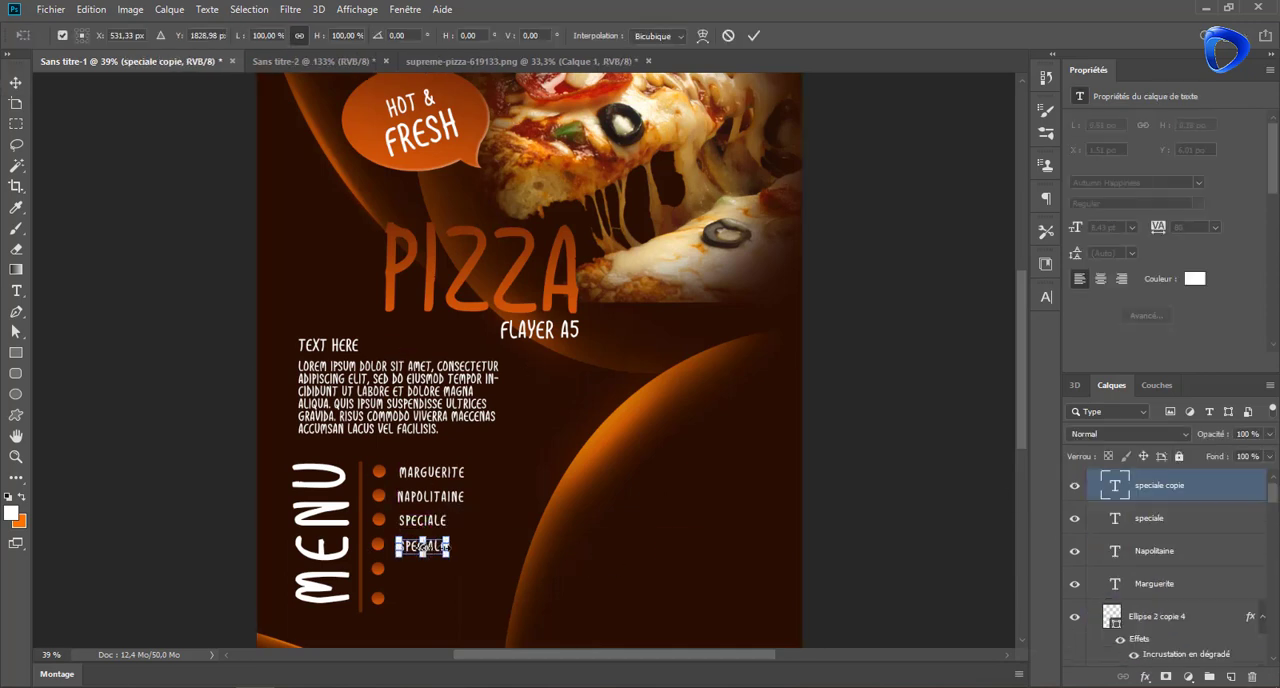
double_click(1116, 486)
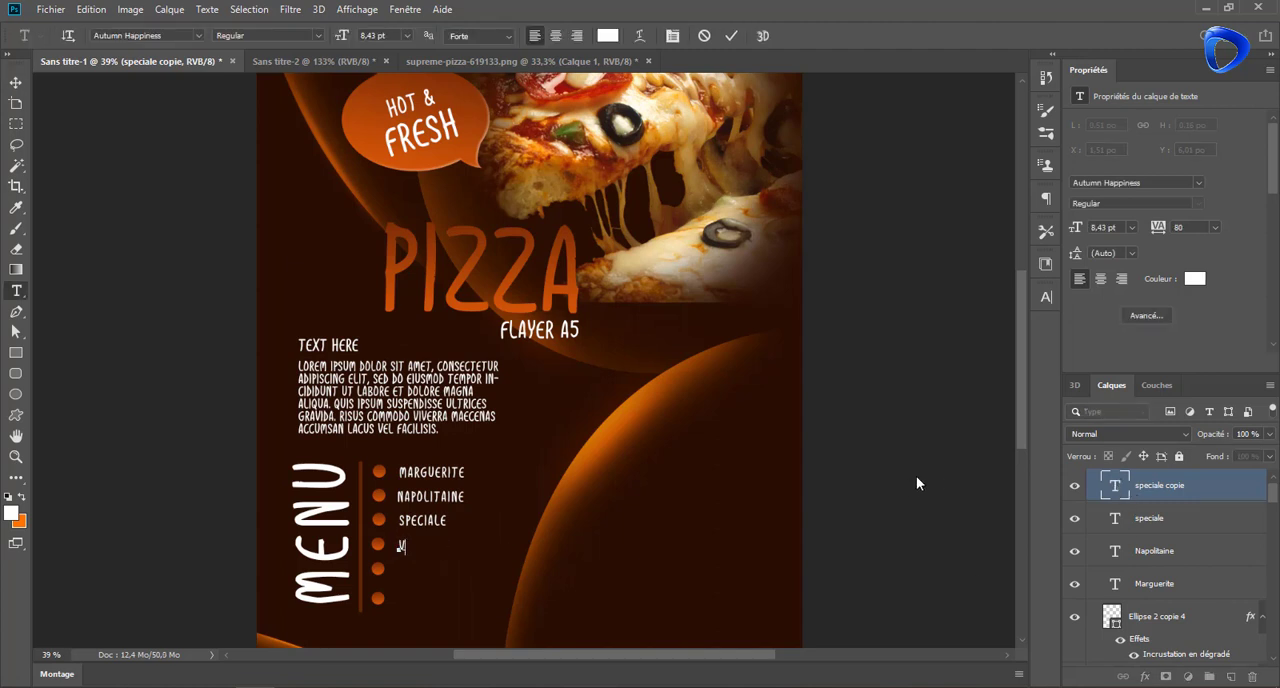
click(729, 35)
key(v)
Duplicate the "Vegetarienne" text beside the fifth circle and change the copy to "mexicainne"
drag(437, 546, 437, 570)
double_click(437, 570)
text(MEXICAINE)
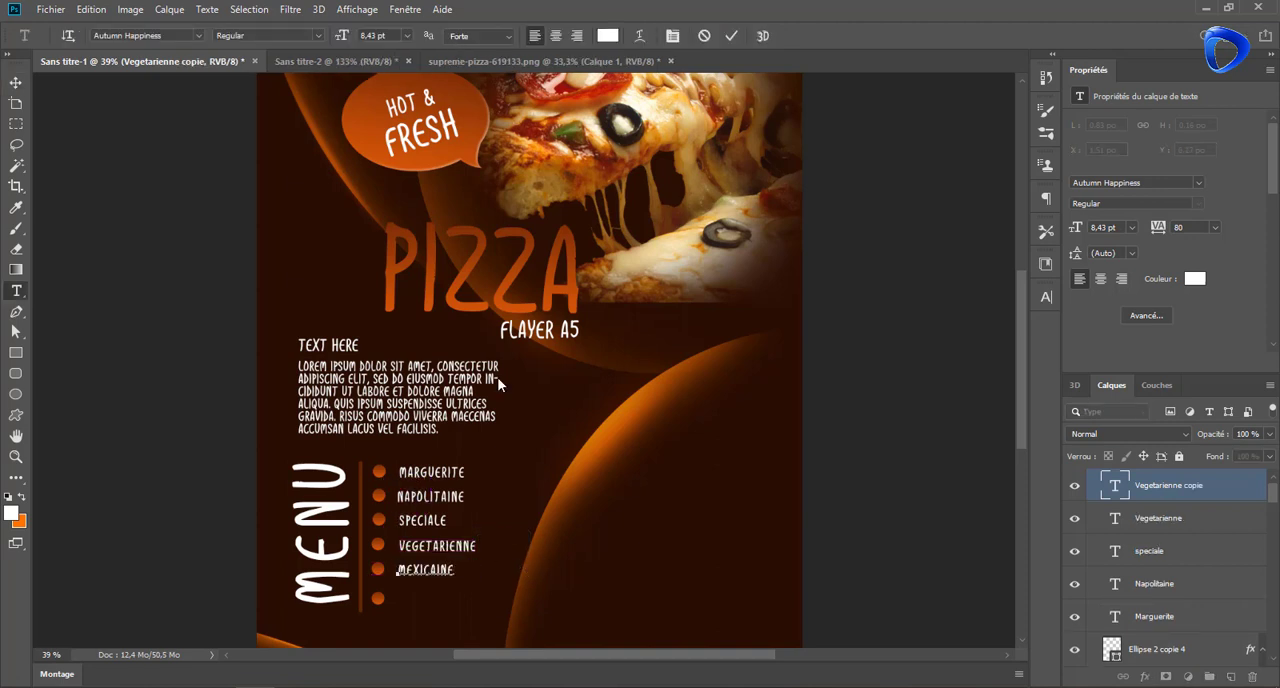
click(731, 35)
key(v)
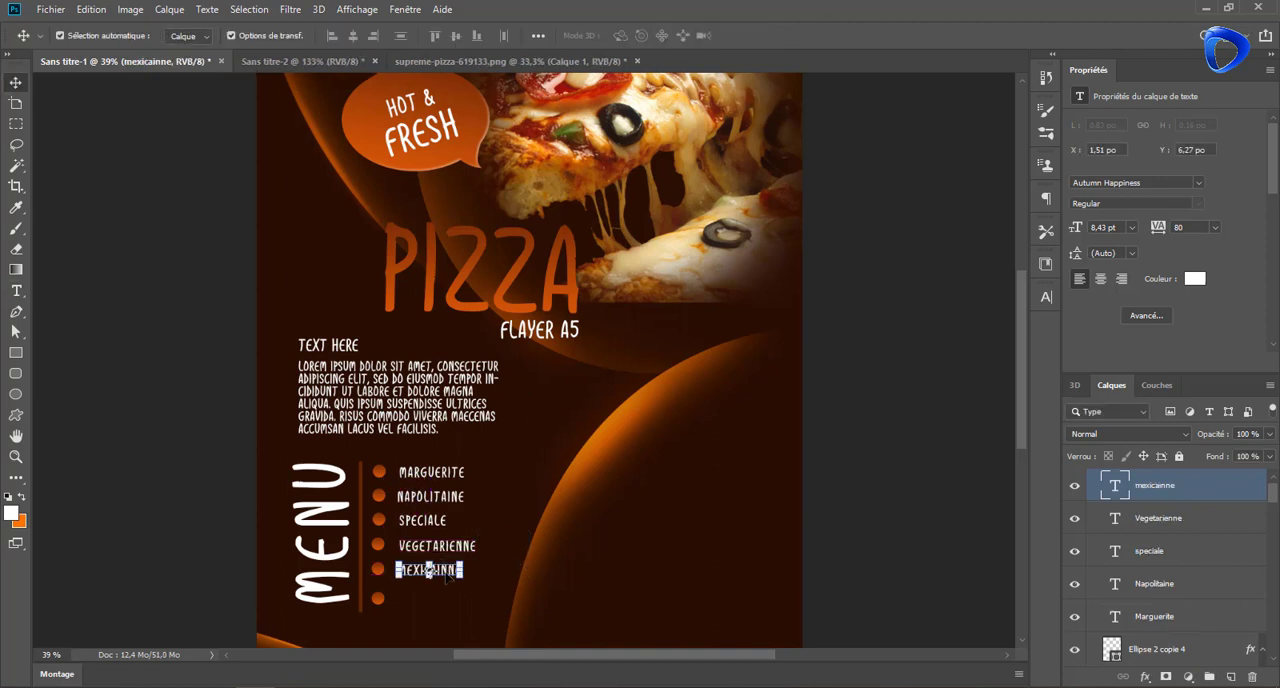
Duplicate the "mexicainne" text beside the sixth circle and change the copy to "peproni"
drag(437, 570, 437, 598)
double_click(441, 597)
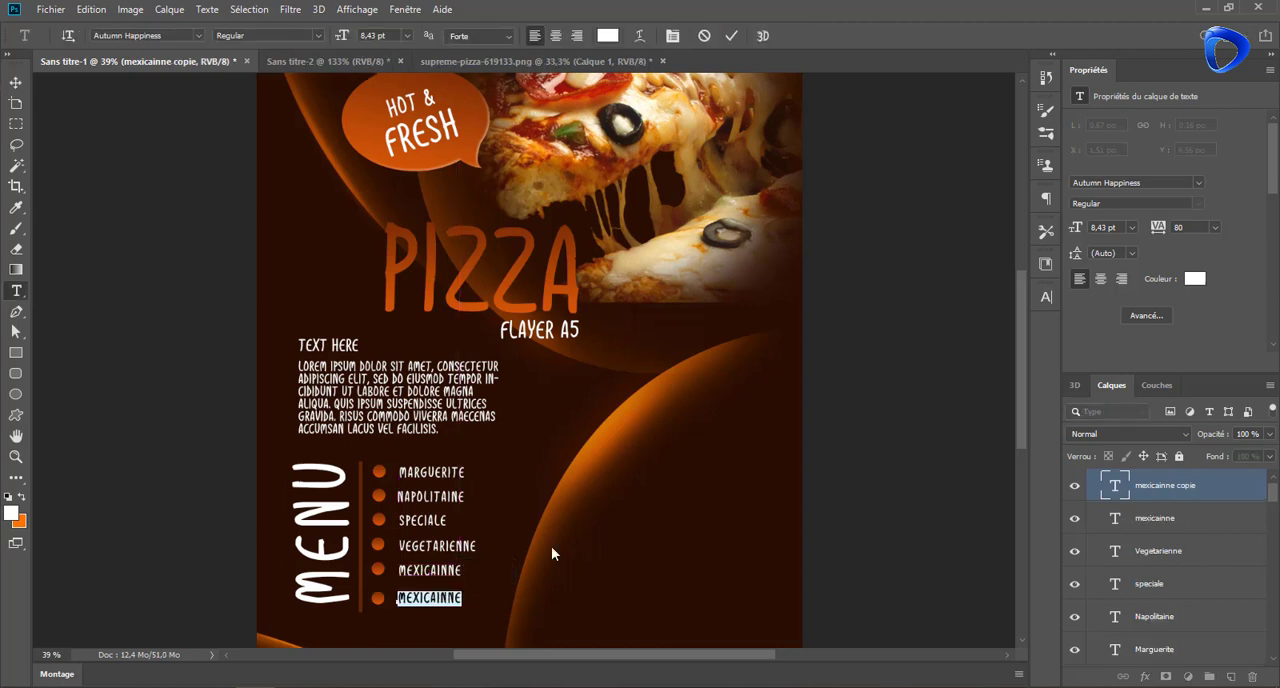
text(PEPRONI)
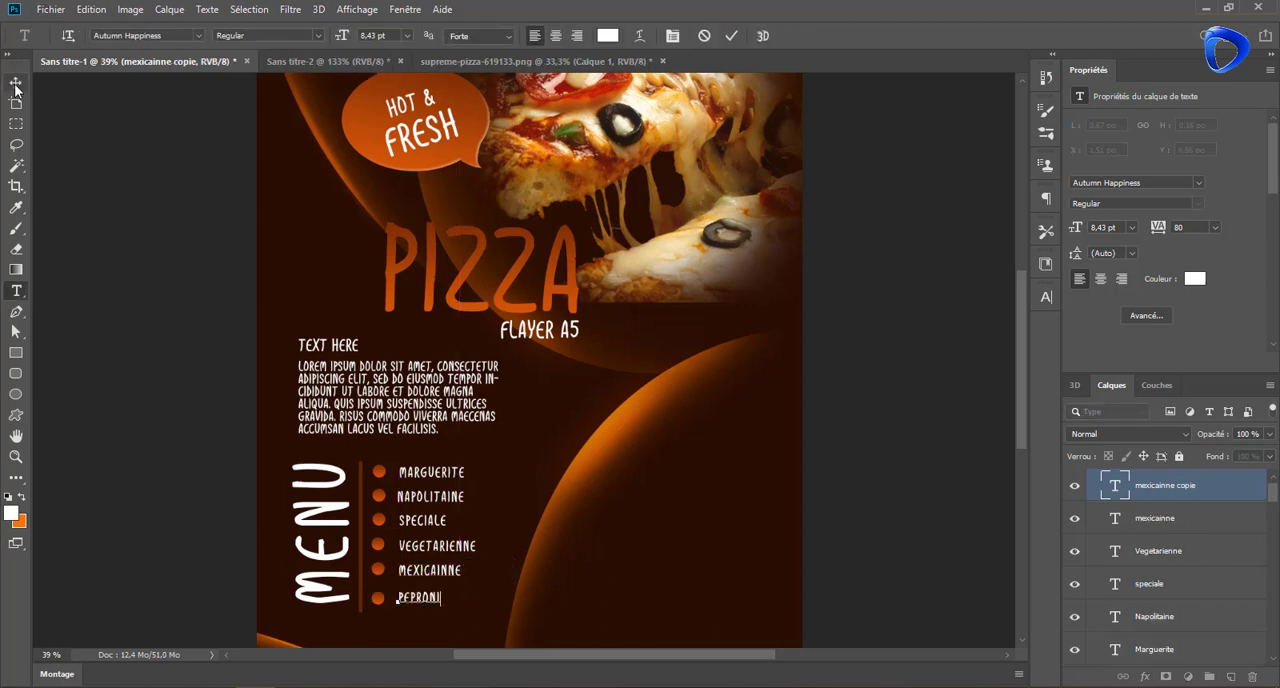
click(16, 84)
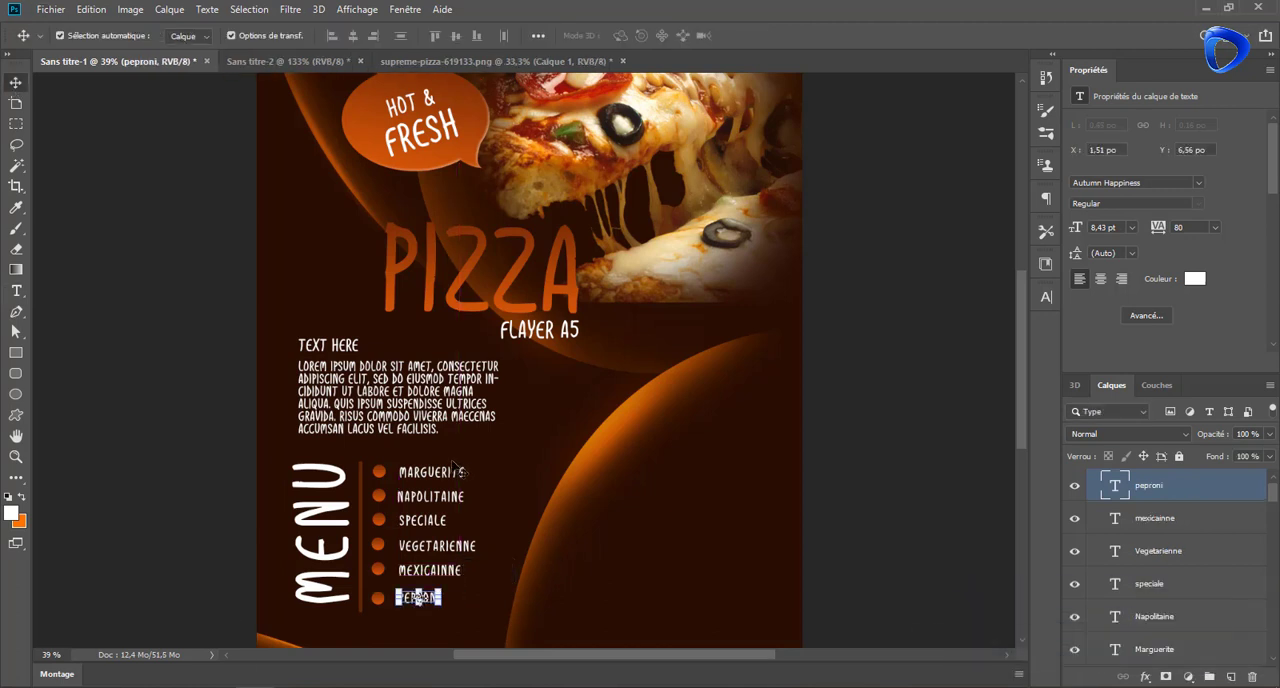
Duplicate the "Marguerite" text to its right and change the copy to the price "150,00"
scroll(484, 457, down, 2)
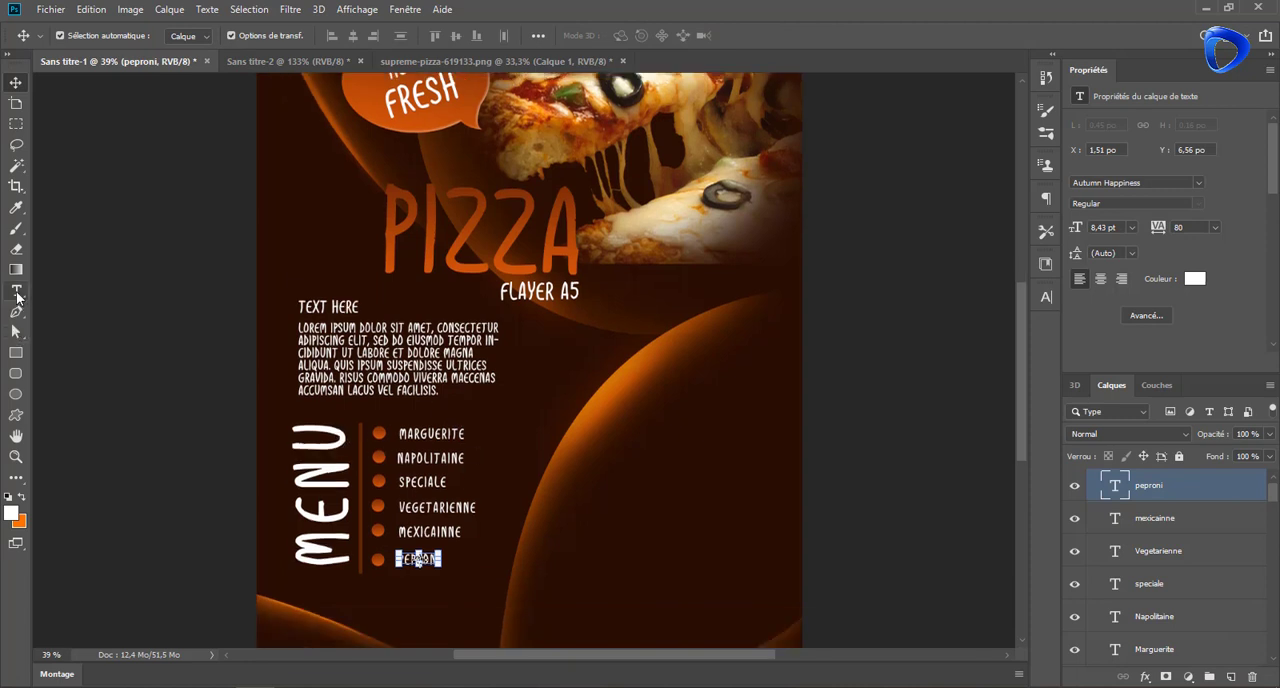
click(16, 291)
click(16, 82)
click(432, 434)
drag(431, 433, 504, 433)
double_click(1114, 649)
text(150,00)
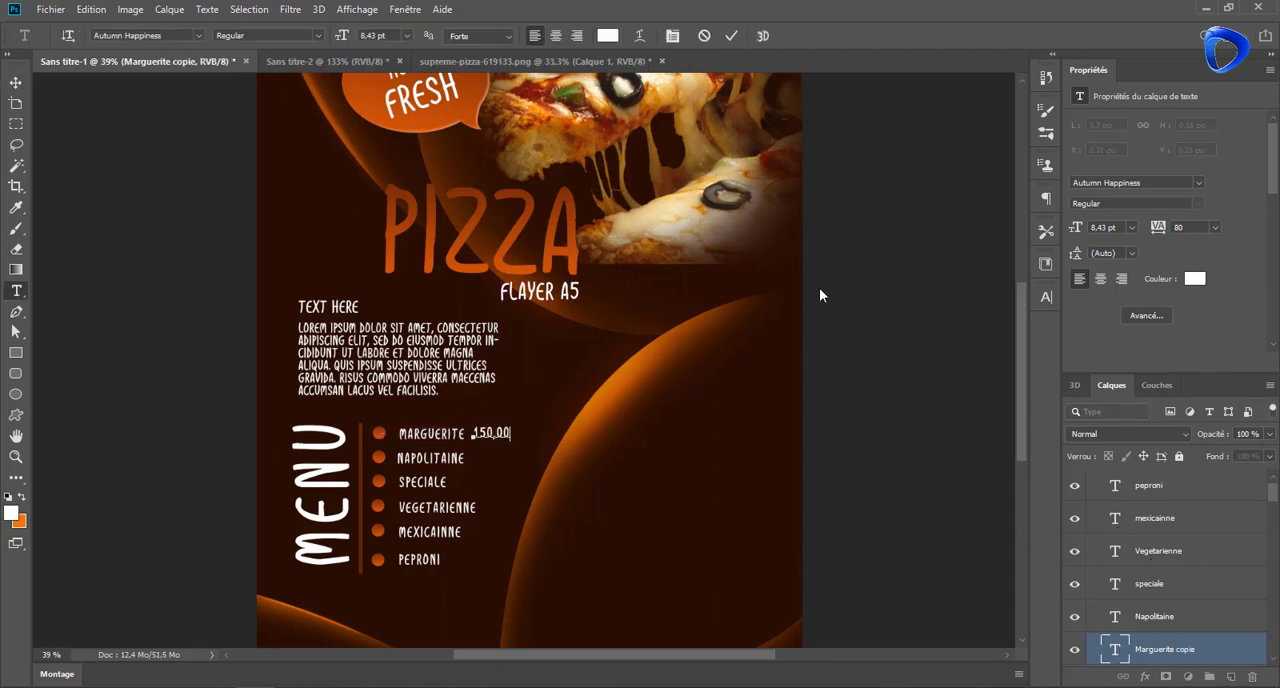
click(820, 295)
click(820, 295)
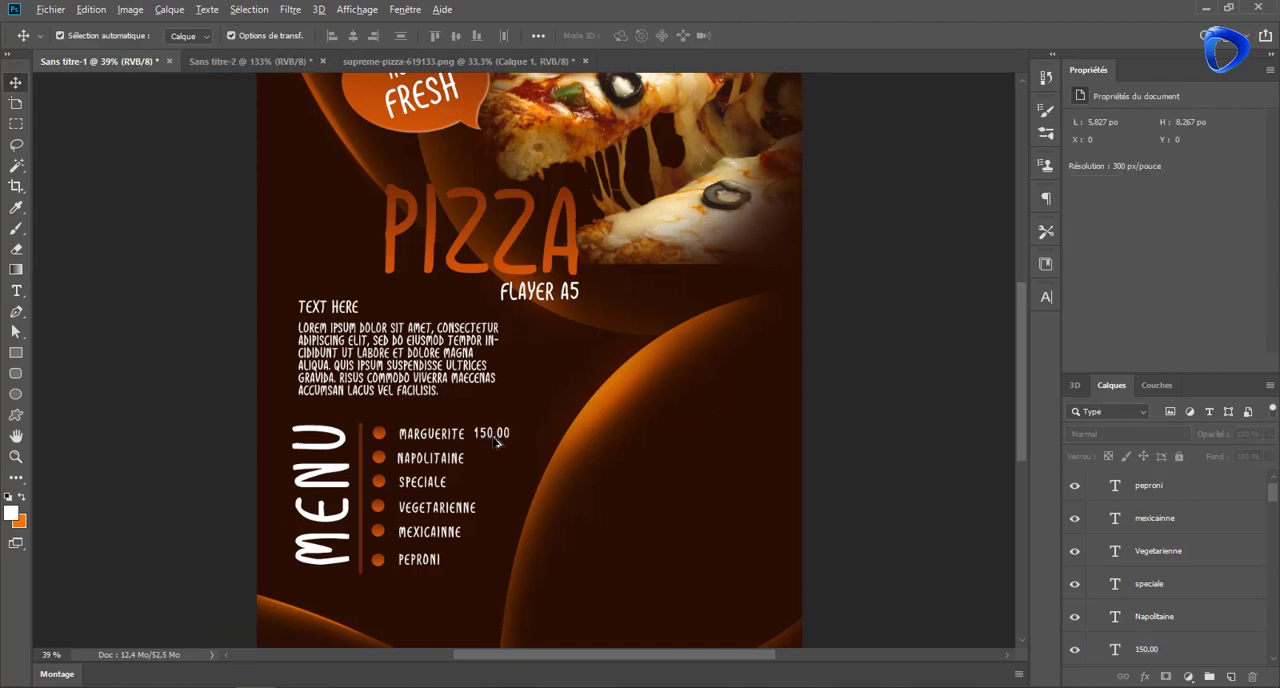
Shift the Marguerite price slightly right and copy it beside Napolitaine and Speciale
mouse_move(497, 443)
mouse_down()
mouse_move(505, 481)
mouse_move(500, 433)
mouse_up()
click(563, 377)
click(540, 583)
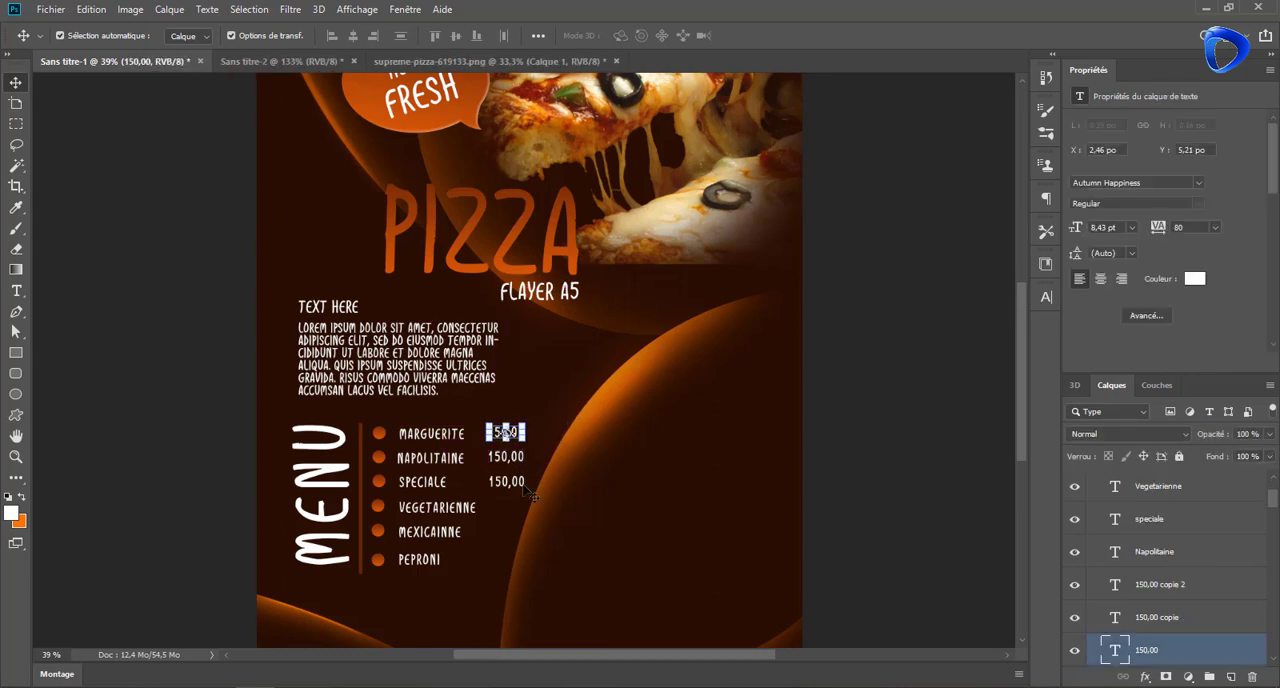
Copy the "150,00" price beside Vegetarienne, Mexicainne and Peproni, aligned with the prices above
alt+drag(502, 484, 497, 533)
click(486, 508)
click(494, 537)
click(492, 532)
click(489, 535)
click(489, 535)
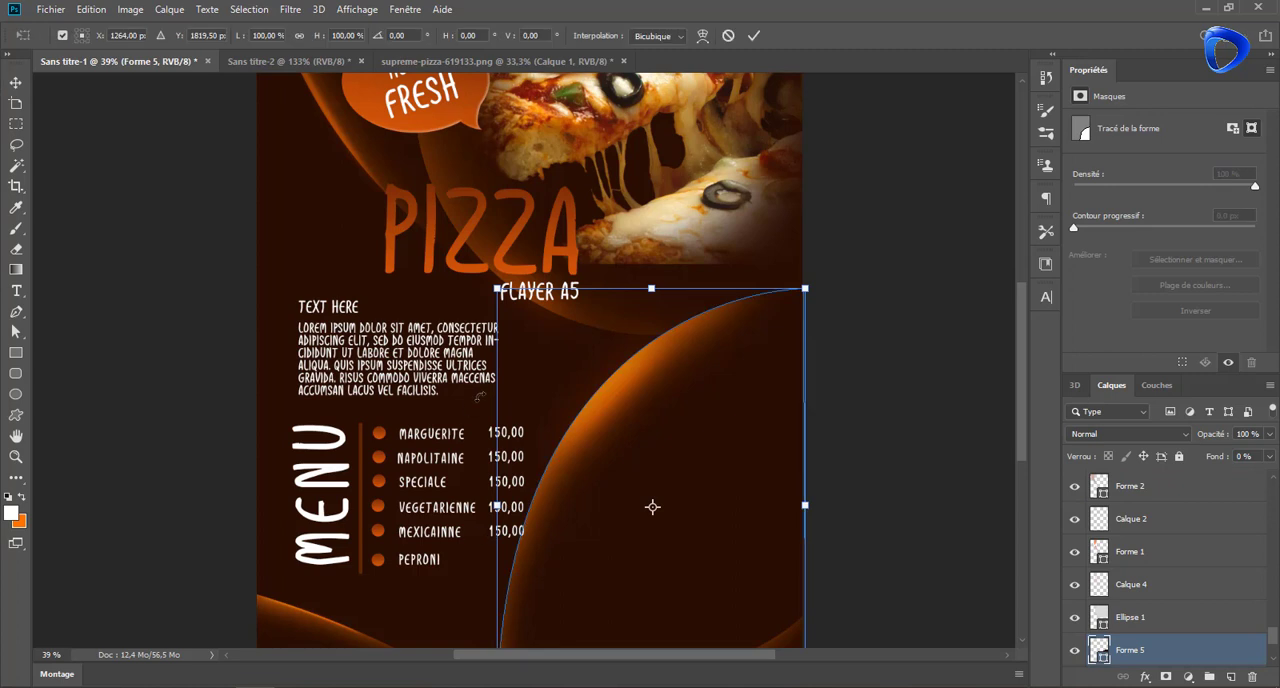
key(Escape)
click(428, 573)
alt+drag(495, 535, 494, 566)
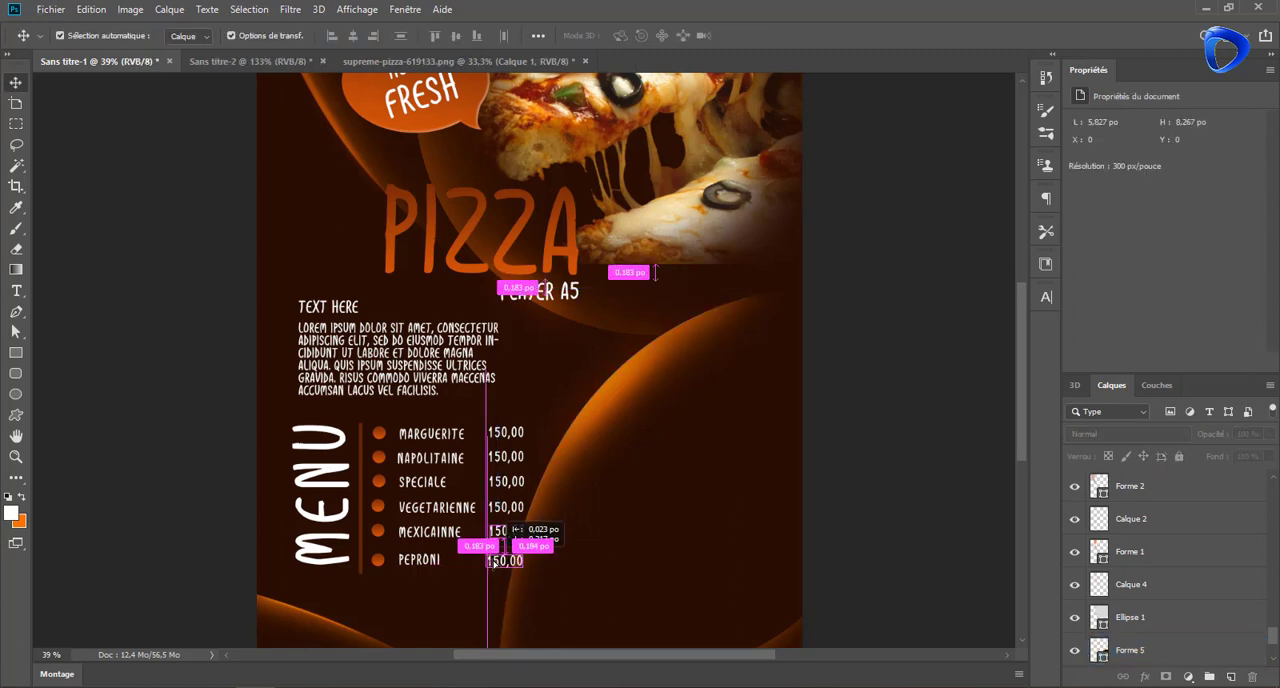
Change the Napolitaine price to "320,00" and the Speciale price to "120,00"
double_click(1113, 617)
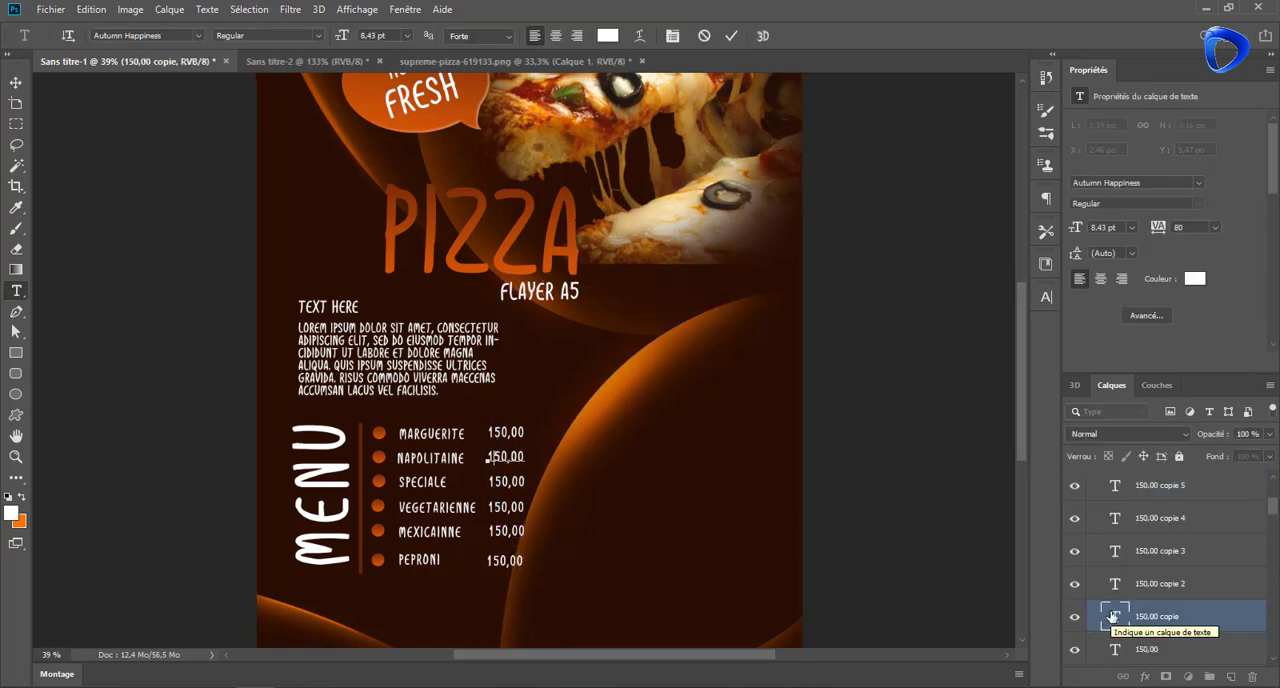
text(320,00)
double_click(1115, 583)
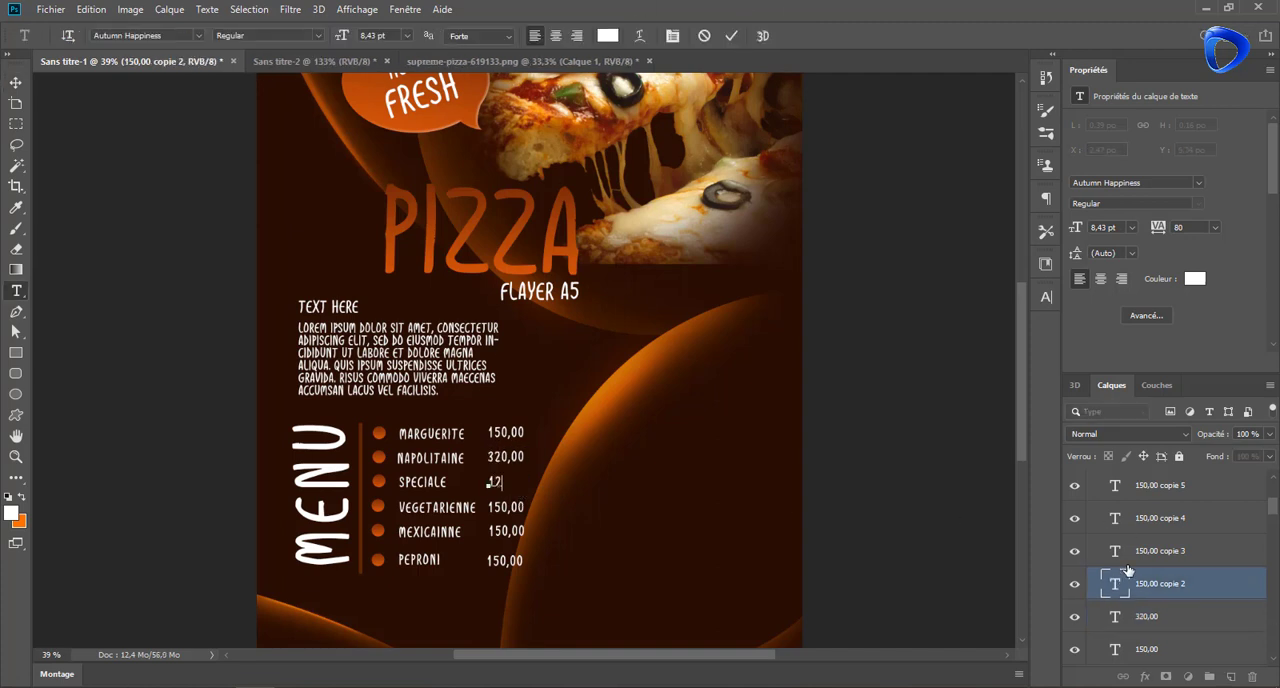
text(120,00)
click(733, 35)
Change the Vegetarienne price to "400,00" and the Mexicainne price to "360,00"
double_click(1115, 550)
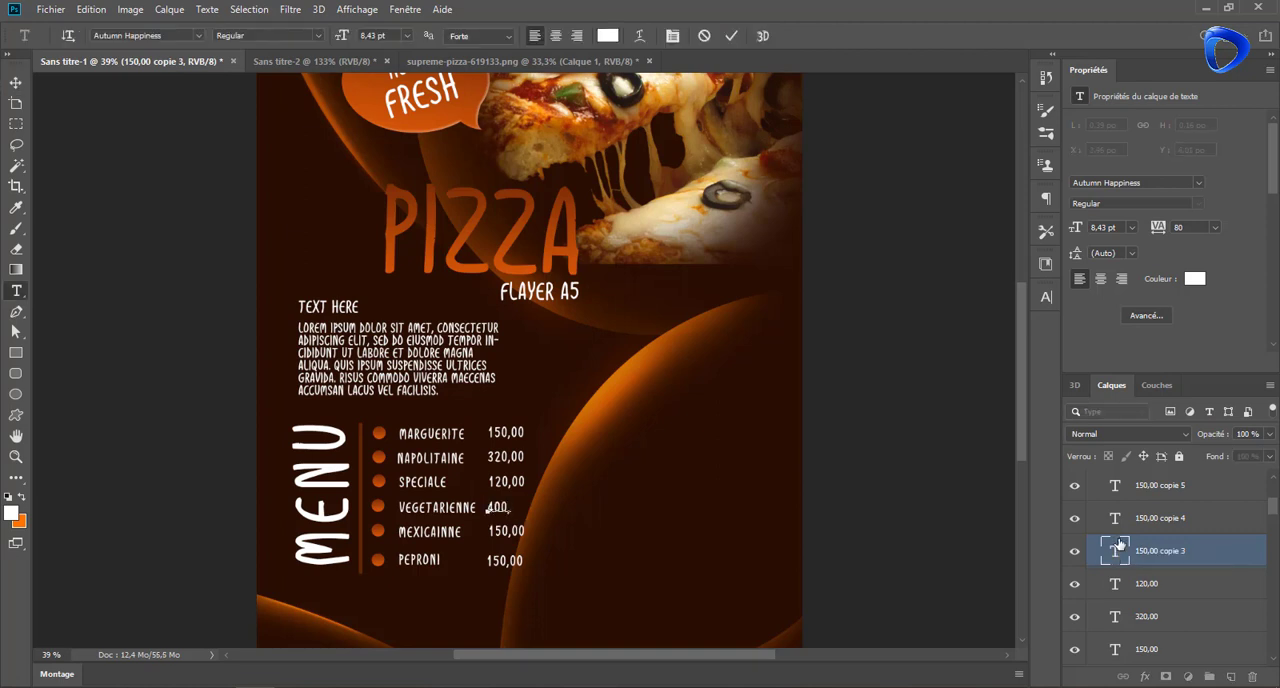
click(15, 83)
click(516, 532)
double_click(514, 532)
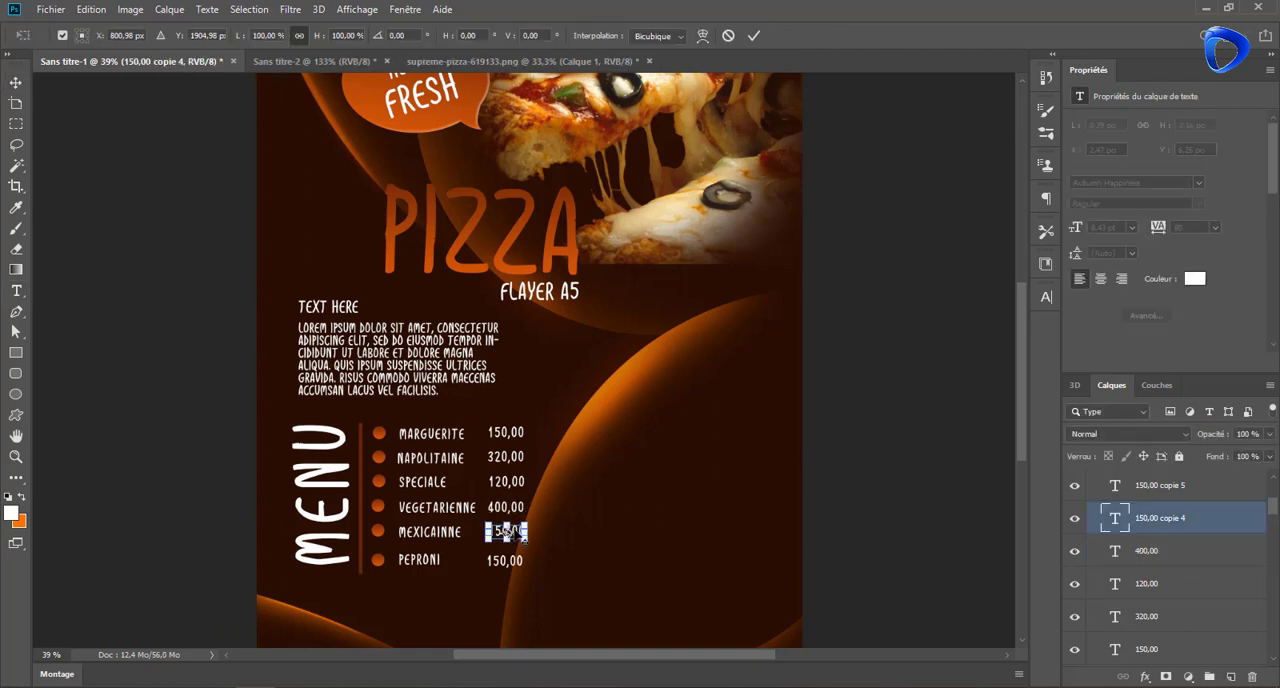
double_click(1115, 517)
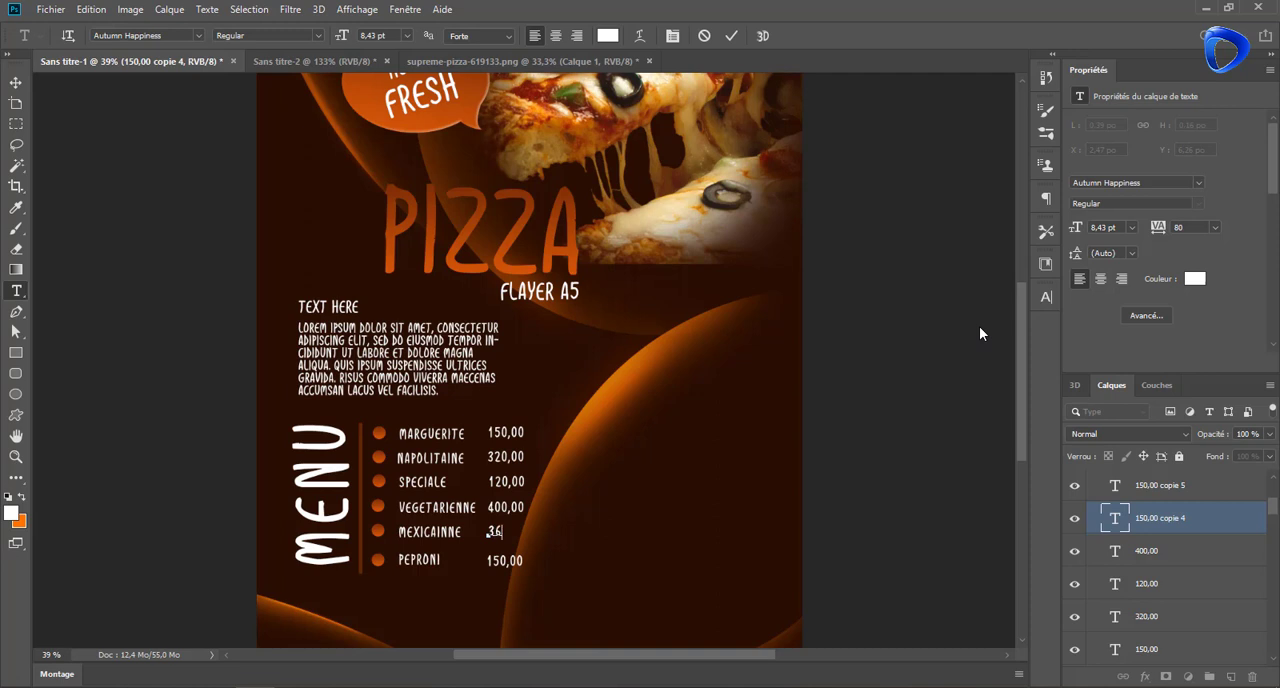
text(360,00)
click(15, 83)
click(873, 385)
Nudge the circles, names and prices of the Mexicainne and Vegetarienne rows slightly down to even the spacing
drag(599, 427, 608, 297)
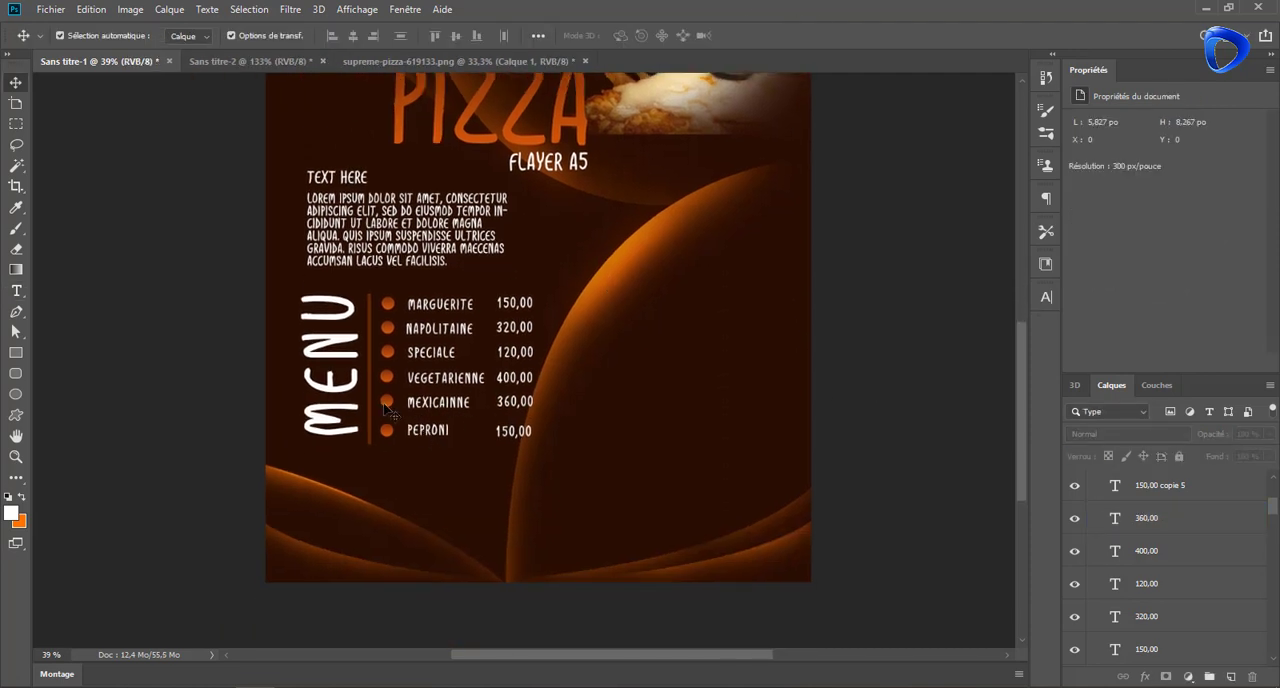
click(385, 404)
drag(427, 402, 426, 405)
drag(516, 401, 455, 381)
click(388, 380)
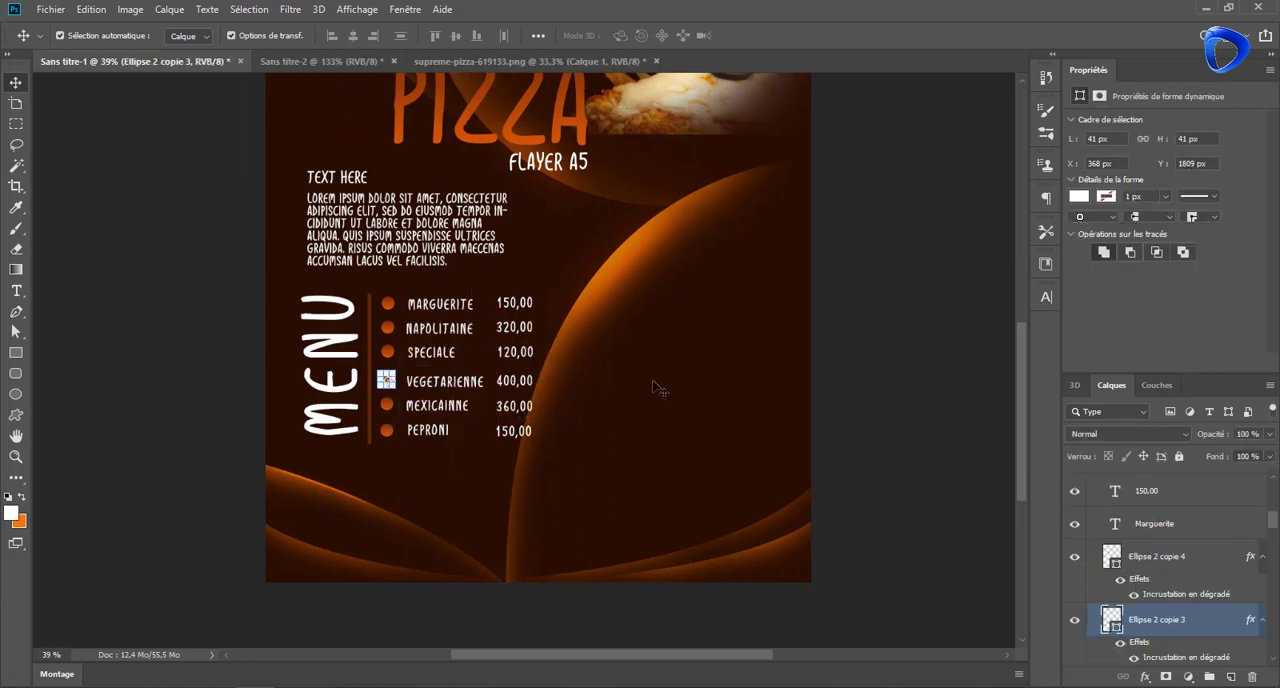
Nudge the circles, names and prices of the Speciale and Napolitaine rows slightly down to even the spacing
drag(389, 352, 433, 360)
drag(518, 356, 518, 332)
drag(438, 328, 391, 332)
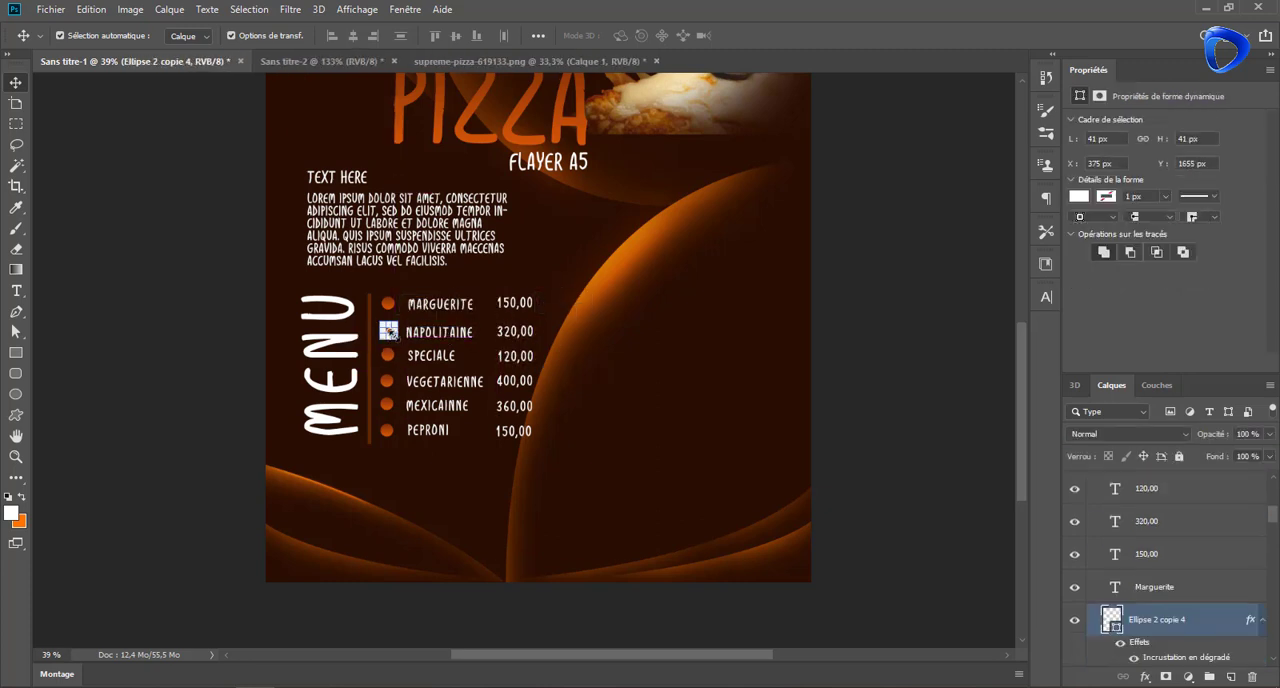
click(132, 322)
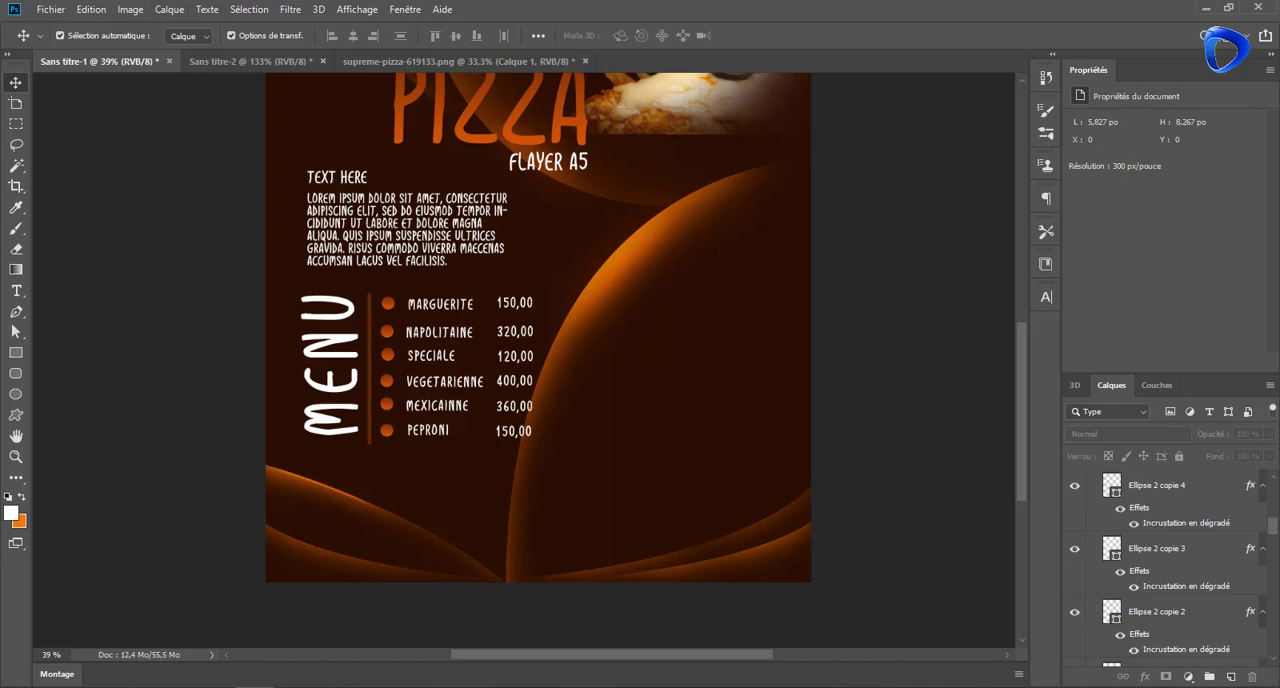
Place pizza.jpg as an embedded image and scale it down to about 5.07 by 2.65 inches over the menu area
click(55, 9)
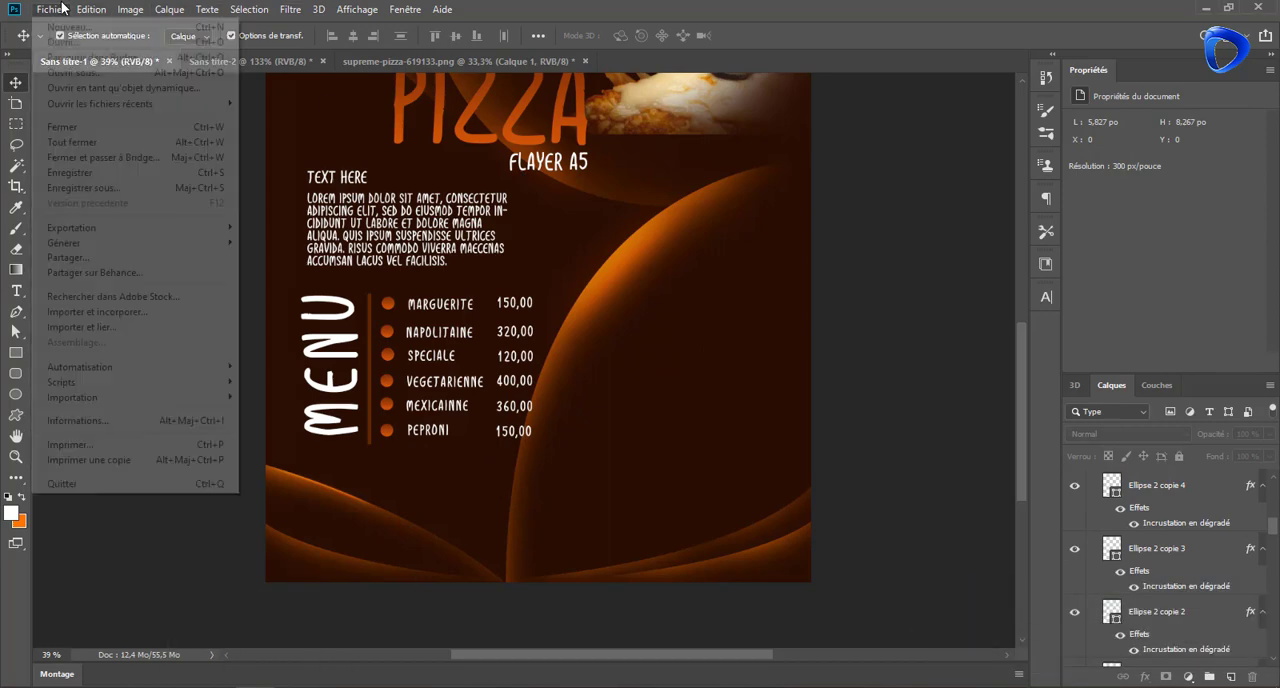
click(108, 312)
double_click(474, 128)
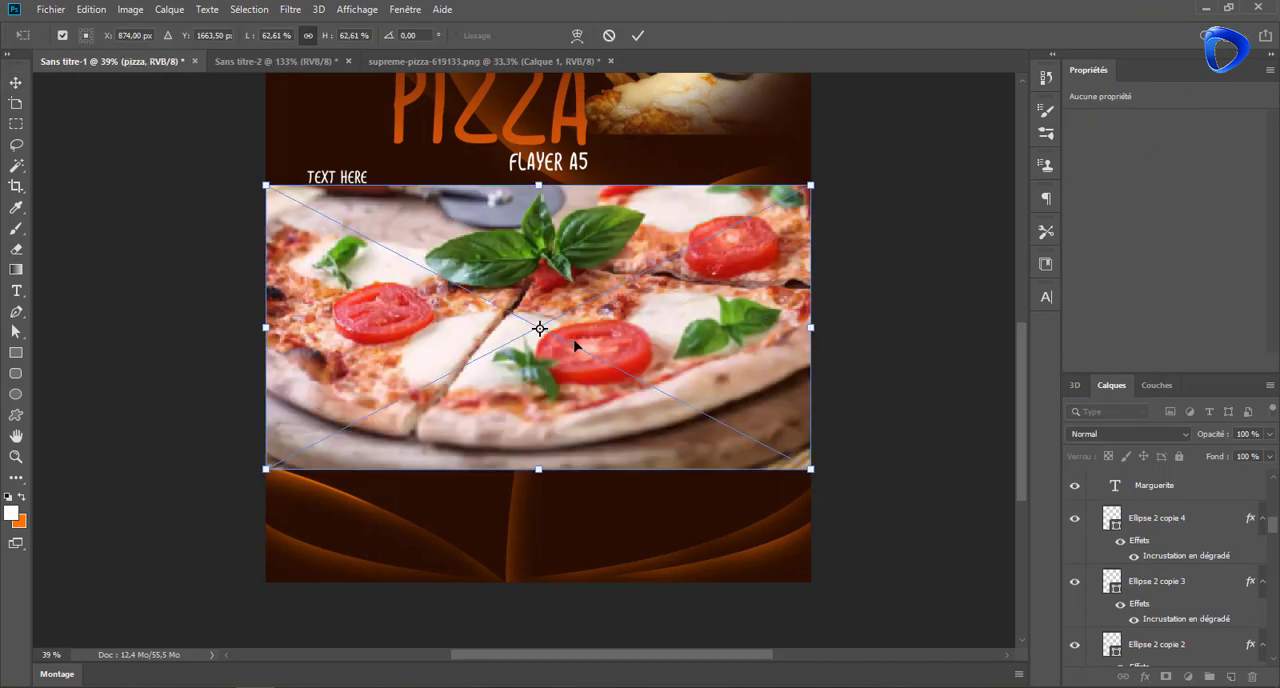
drag(266, 185, 619, 372)
drag(716, 371, 722, 222)
drag(717, 335, 592, 296)
key(Return)
Draw a white circle about 1015 px in diameter over the flyer's lower right corner
click(17, 390)
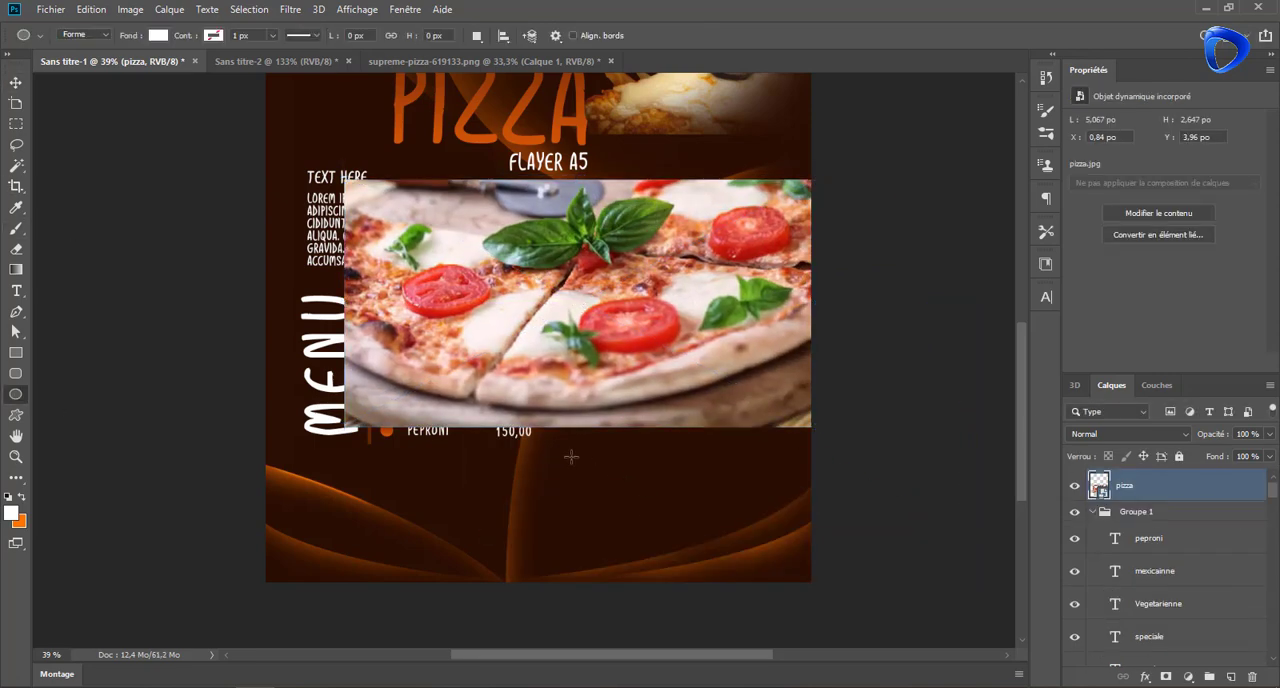
drag(568, 456, 881, 497)
drag(1021, 512, 1032, 380)
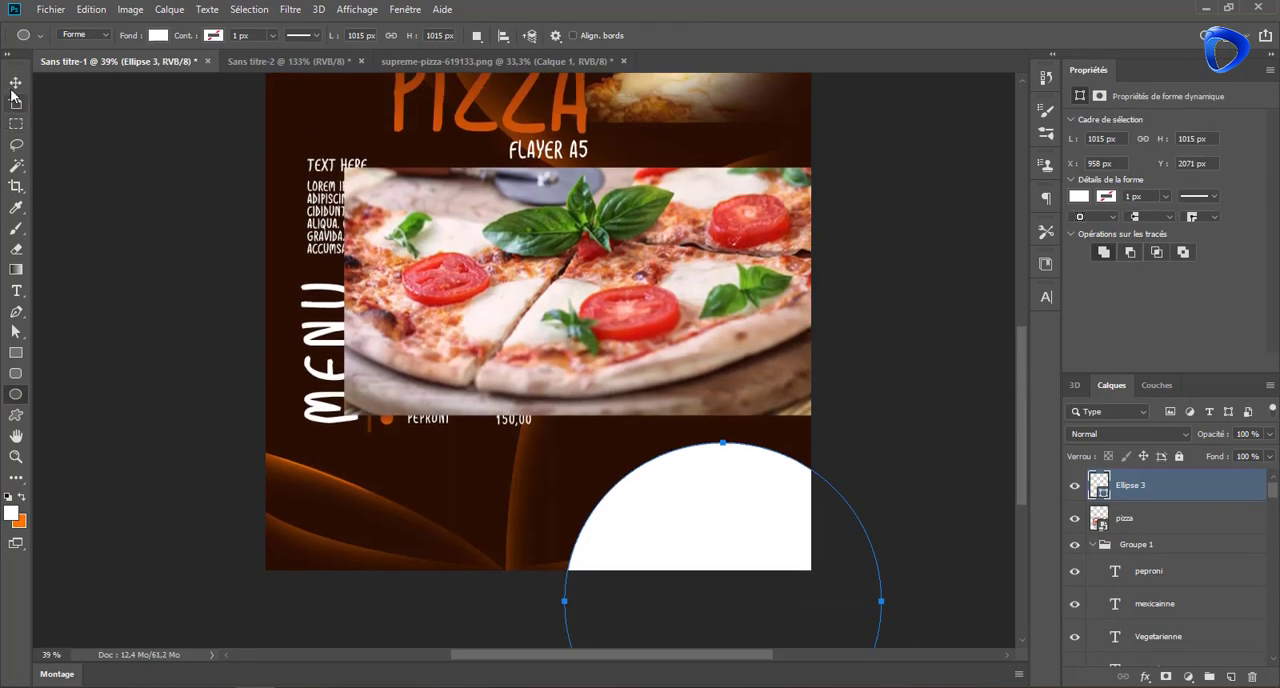
Move the pizza photo over the menu and the white circle inside the right curve, with the circle's layer directly above Calque 0
key(v)
drag(707, 477, 680, 277)
drag(379, 212, 59, 159)
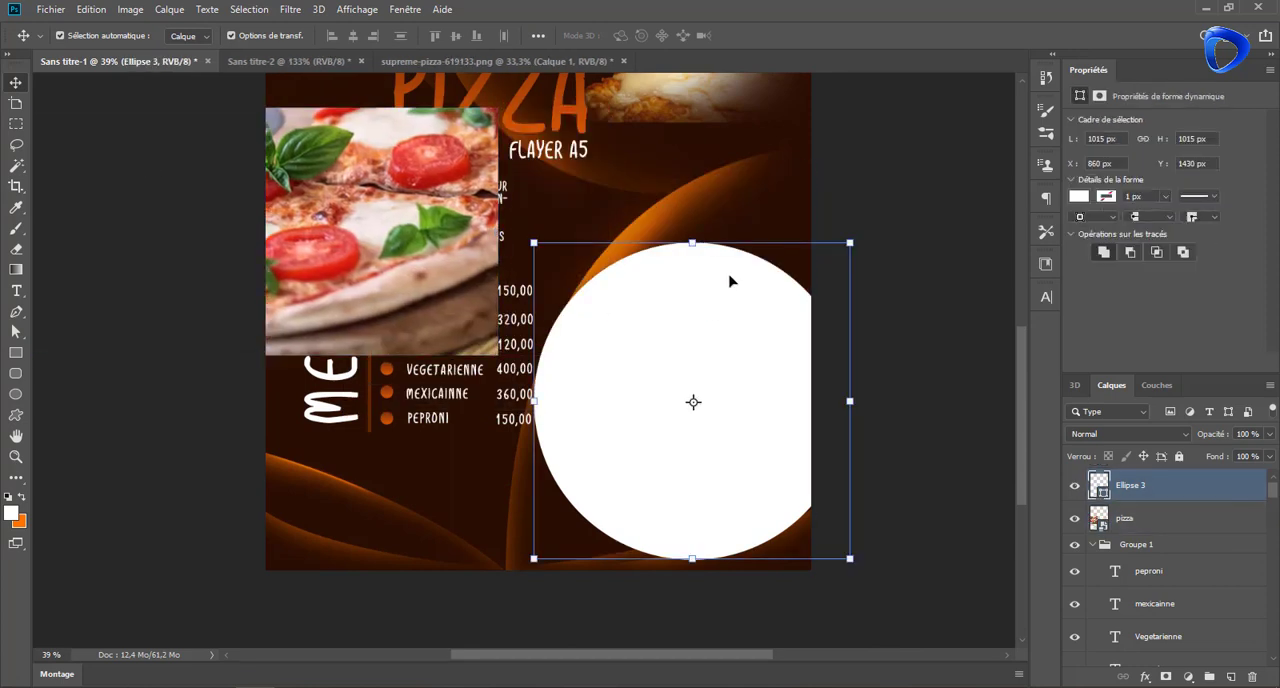
drag(734, 283, 797, 268)
drag(1183, 491, 1150, 588)
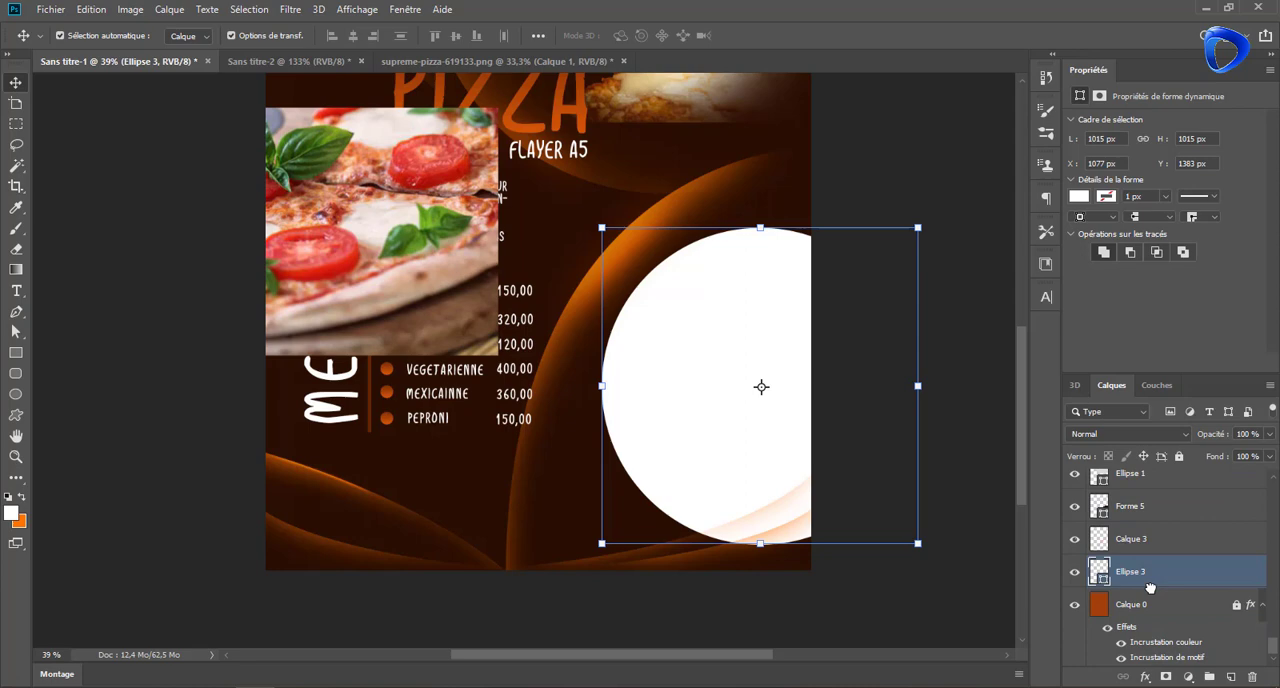
click(752, 455)
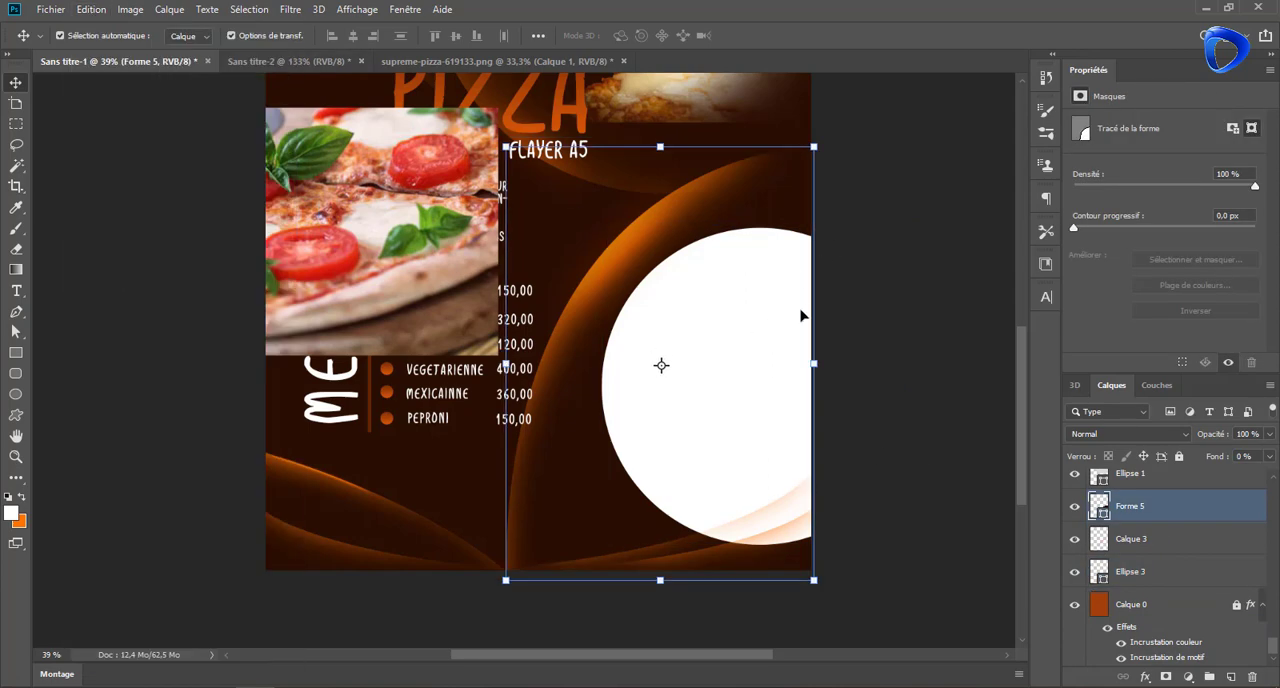
drag(766, 326, 777, 340)
key(ctrl+t)
click(728, 36)
click(203, 37)
click(203, 63)
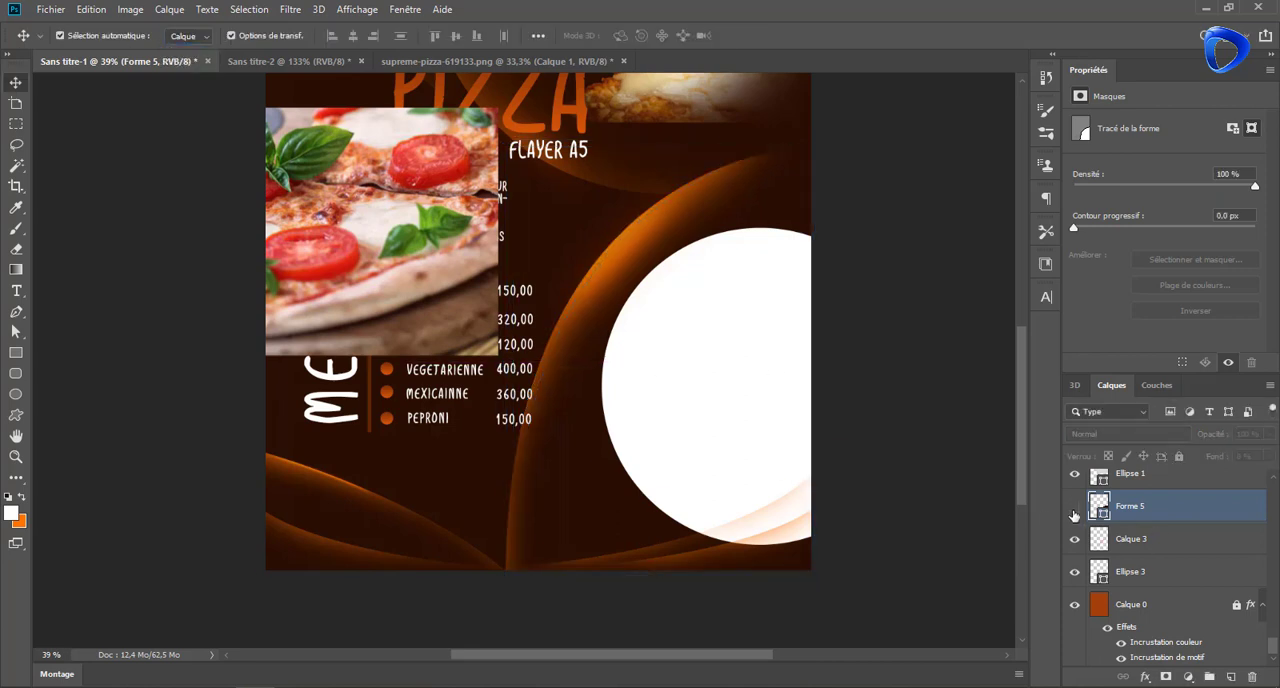
click(92, 9)
click(112, 28)
Load the outline of the lower curve shape Forme 4 as a selection over the white circle's bottom
click(1076, 576)
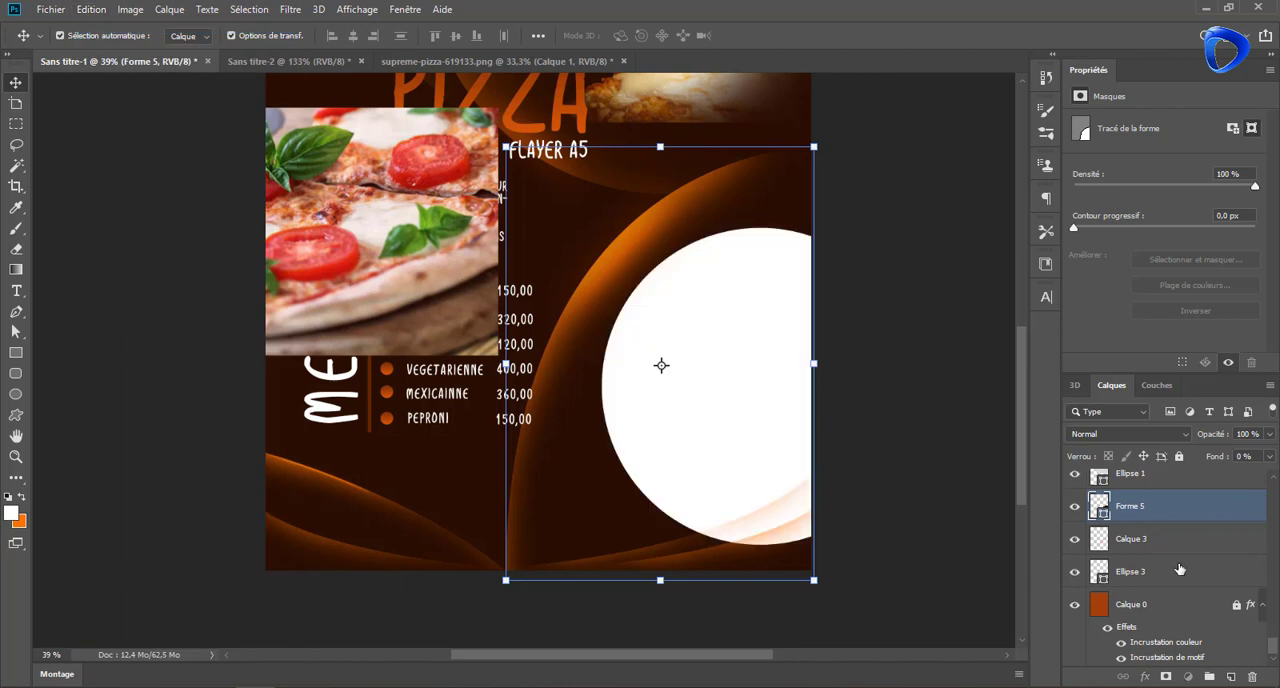
click(1179, 568)
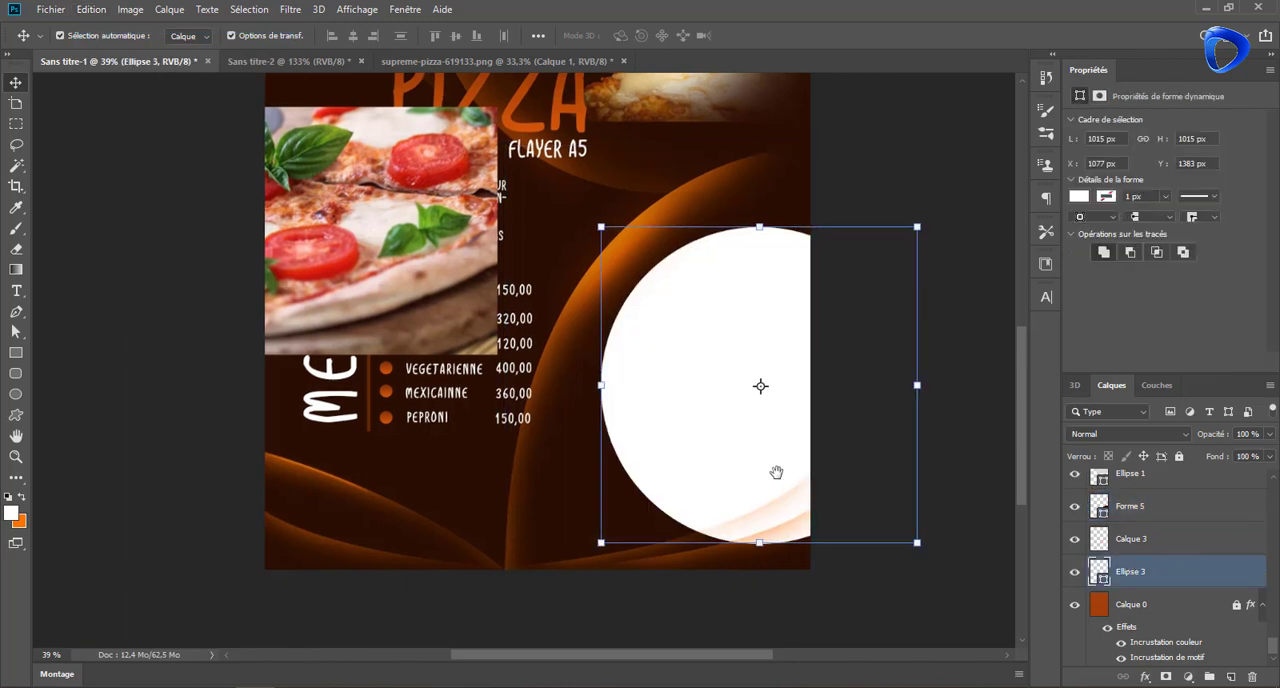
drag(776, 475, 734, 417)
click(630, 507)
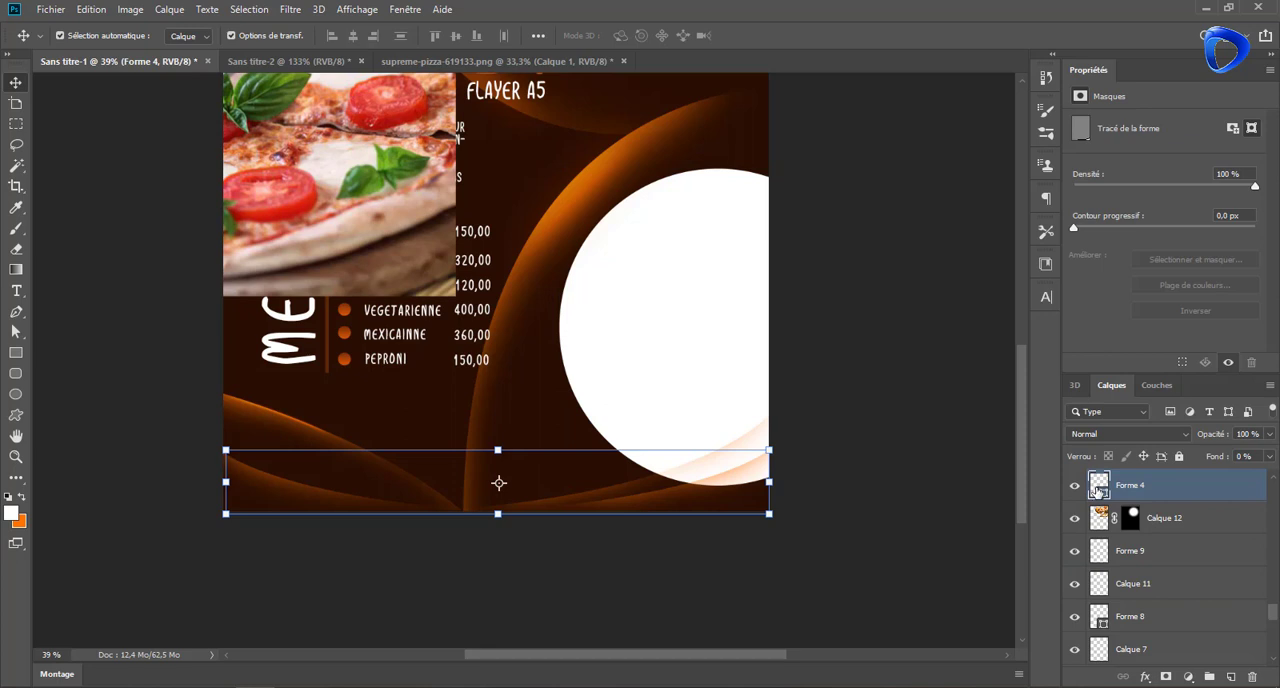
ctrl+click(1099, 487)
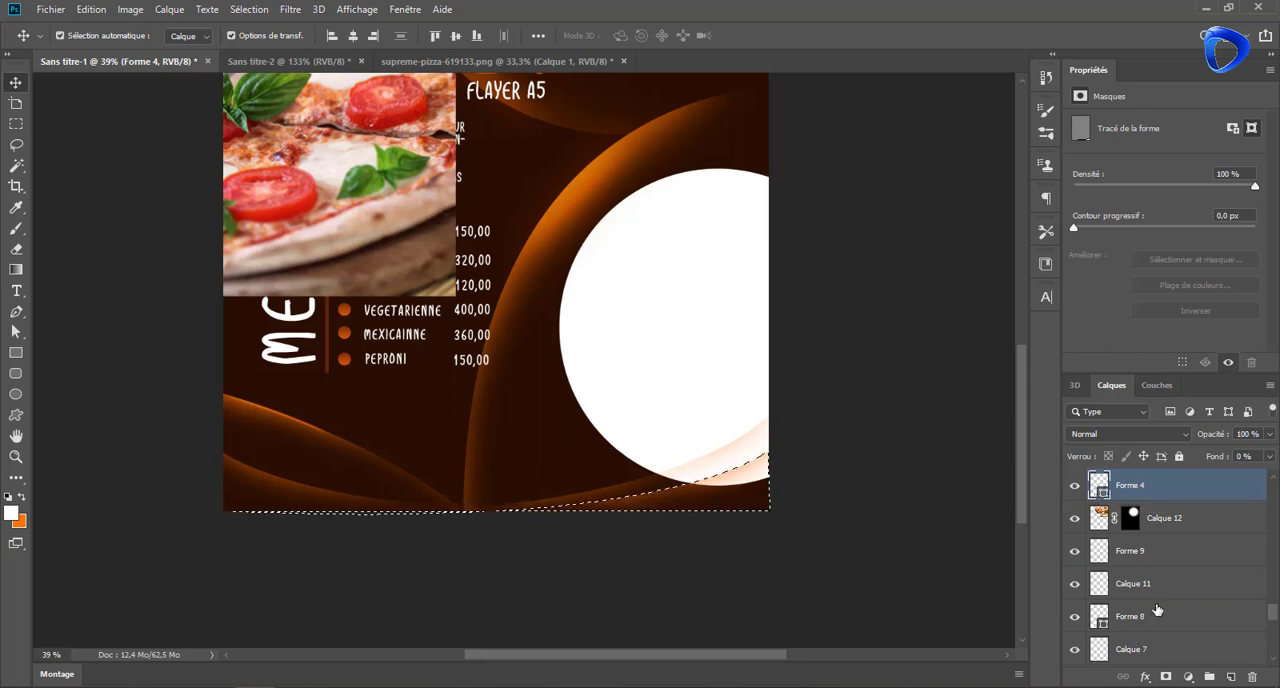
Rasterize the white circle's layer, Ellipse 3, while keeping the Forme 4 outline selected
click(587, 244)
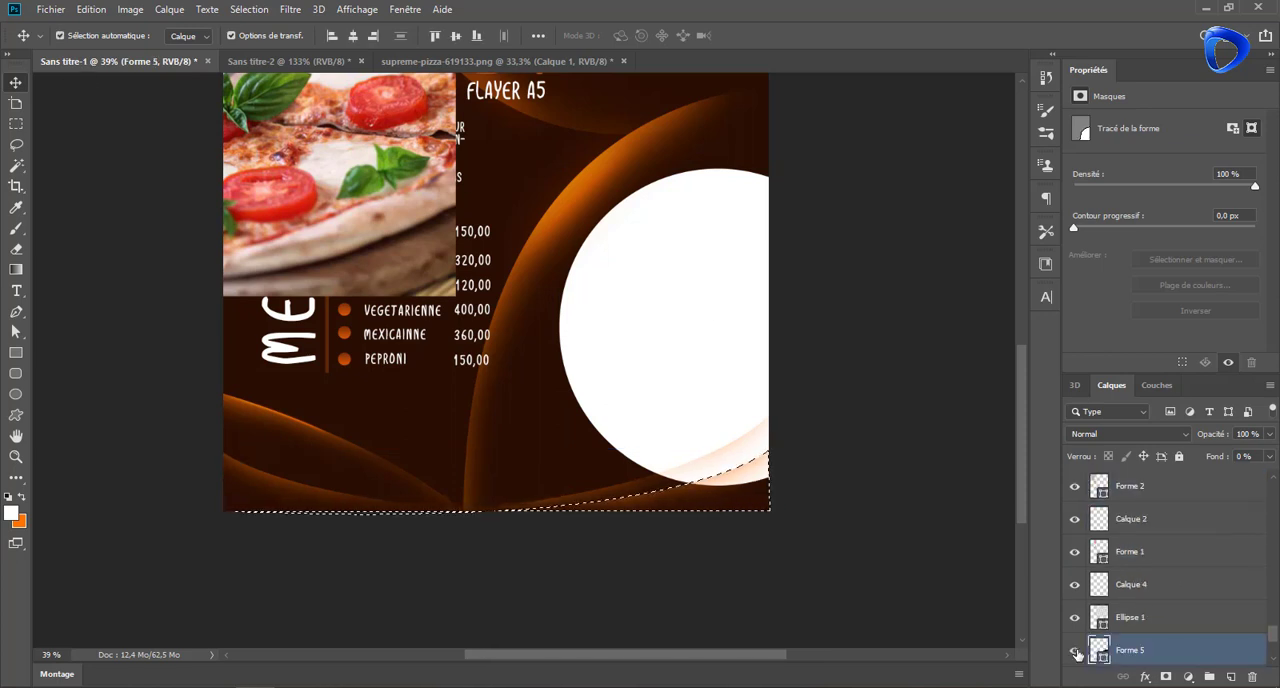
scroll(1098, 624, down, 2)
click(1075, 588)
click(1075, 588)
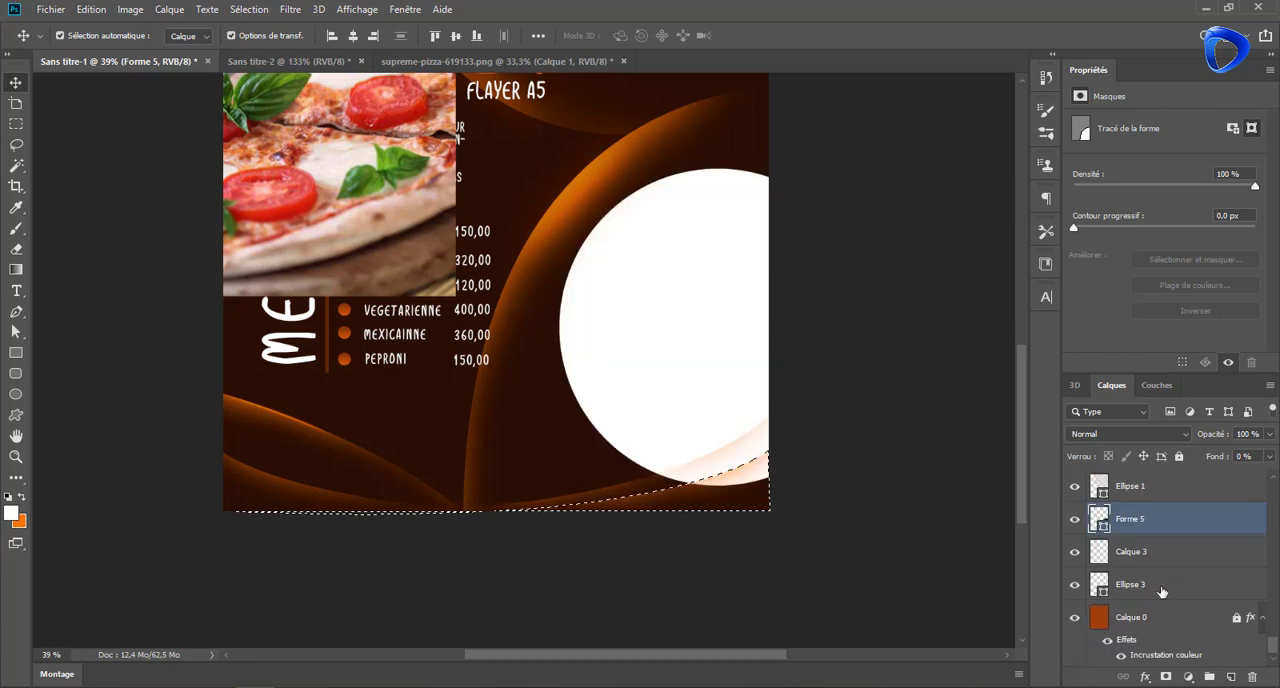
right_click(1166, 592)
click(973, 255)
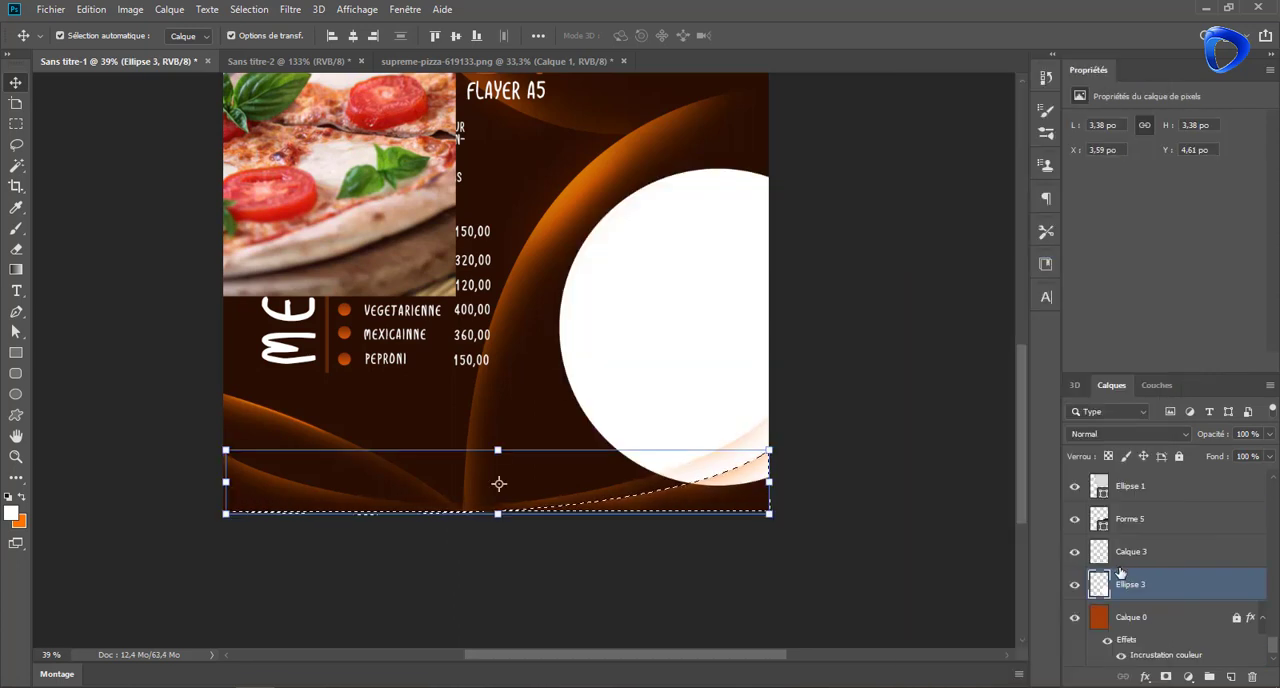
Cut the part of the white circle inside the selection onto its own layer and delete that layer
click(16, 144)
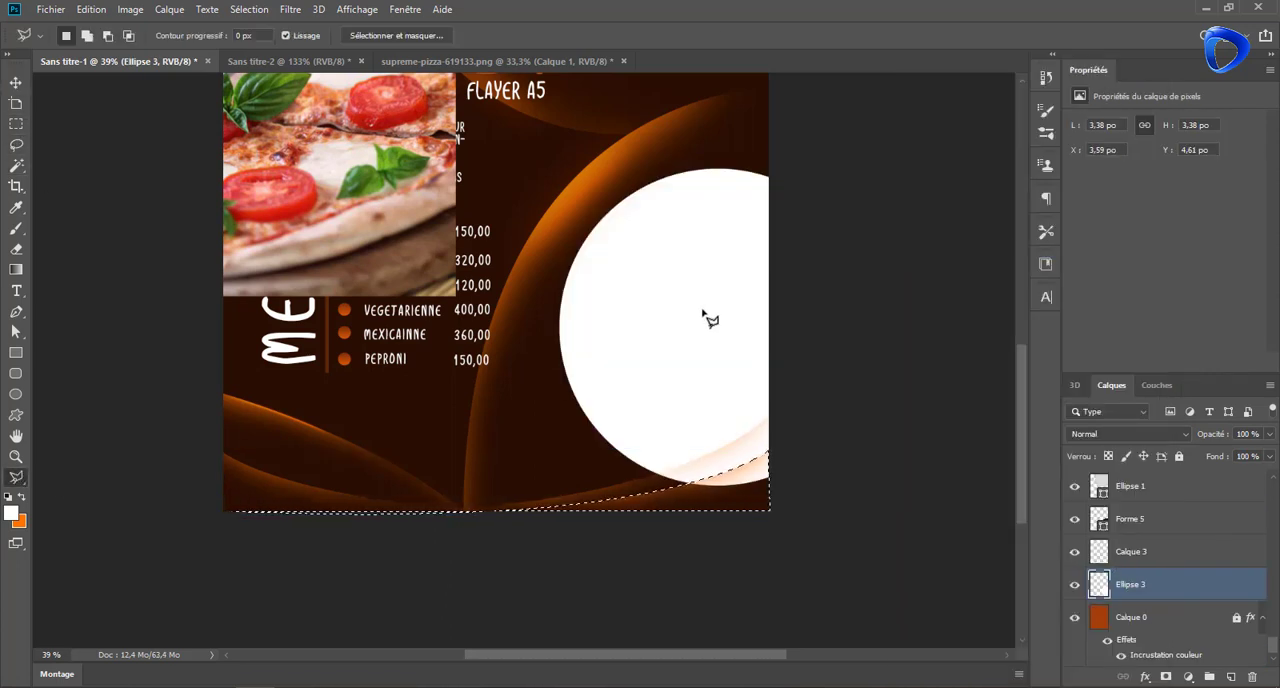
right_click(757, 474)
click(871, 314)
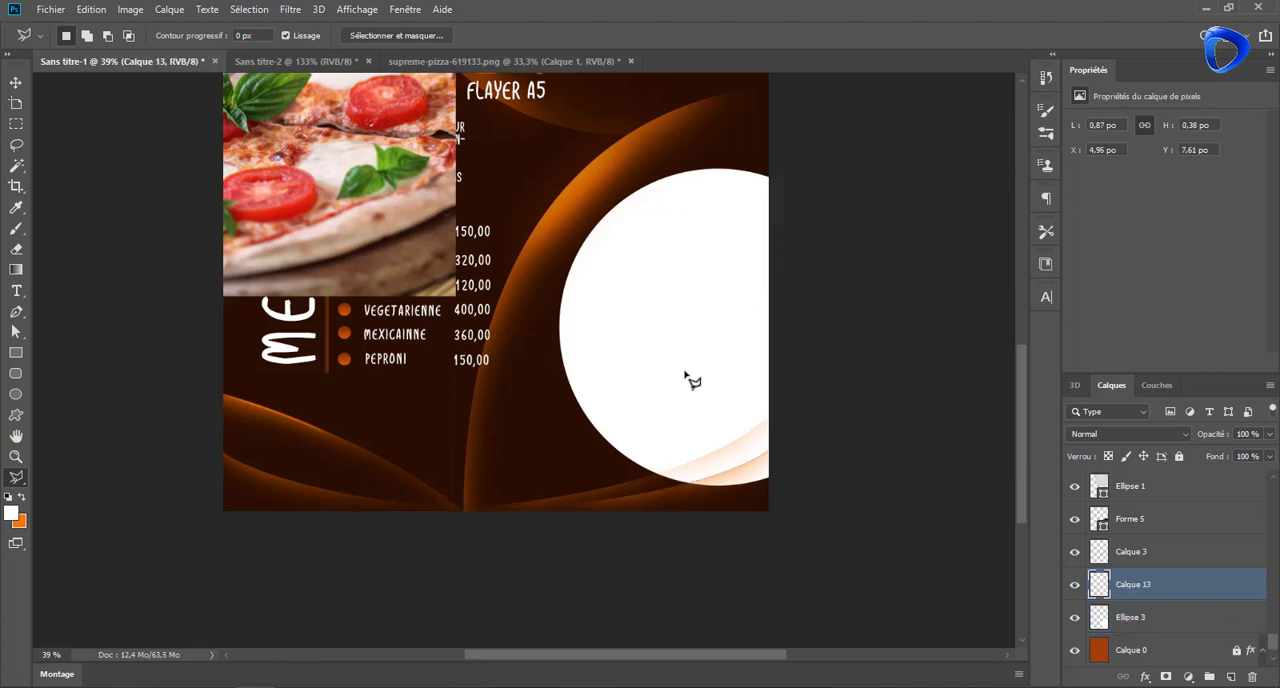
key(v)
key(Delete)
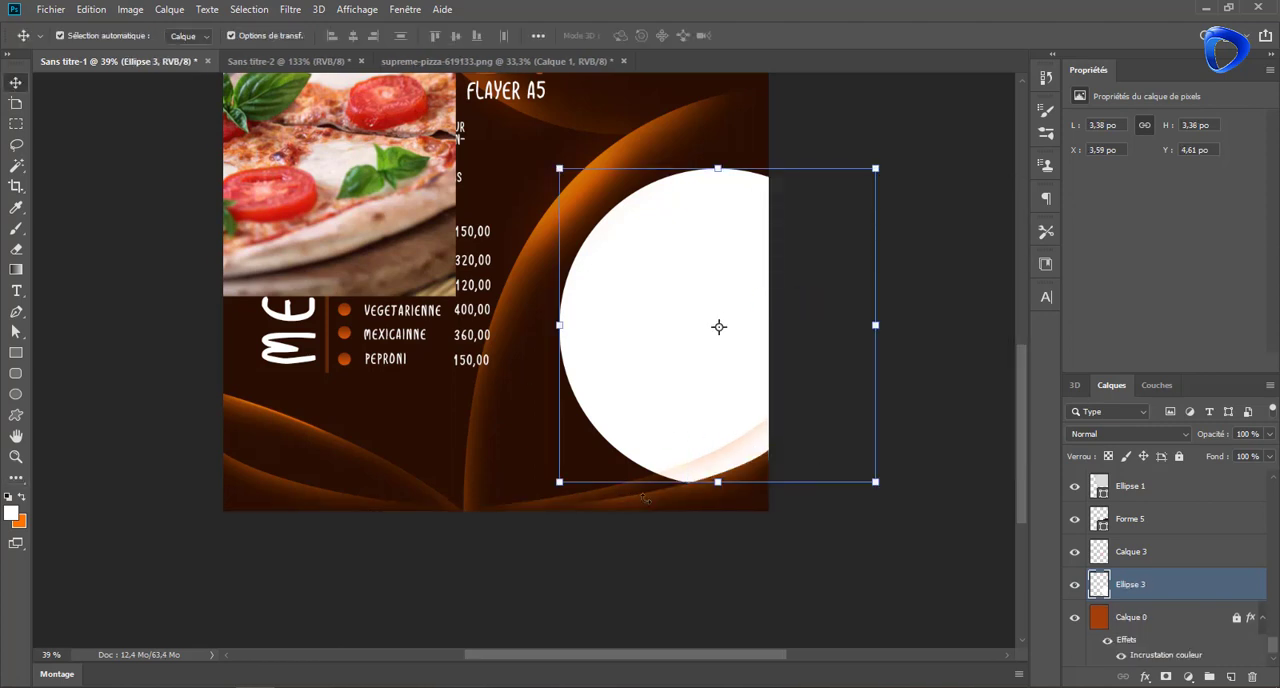
Load the outline of Forme 4 copie 2 as a selection and try to cut that area out of Ellipse 1
click(622, 492)
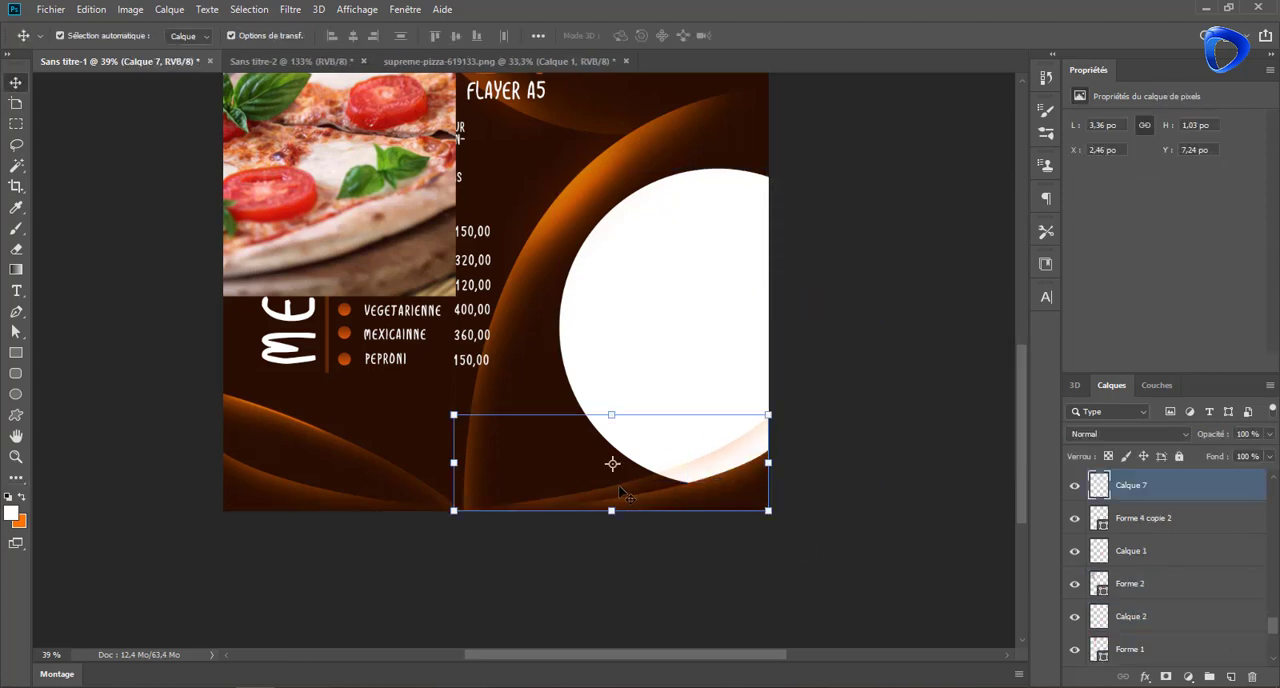
ctrl+click(1100, 520)
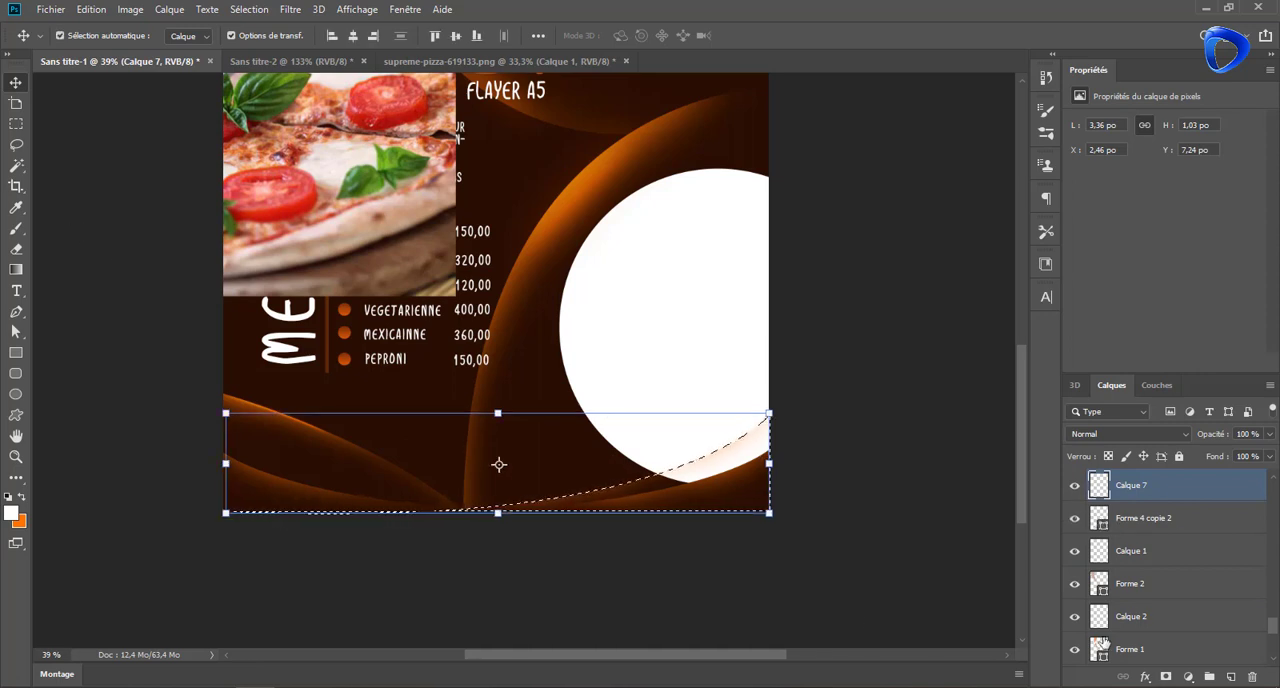
scroll(1159, 613, down, 4)
click(1130, 592)
click(16, 146)
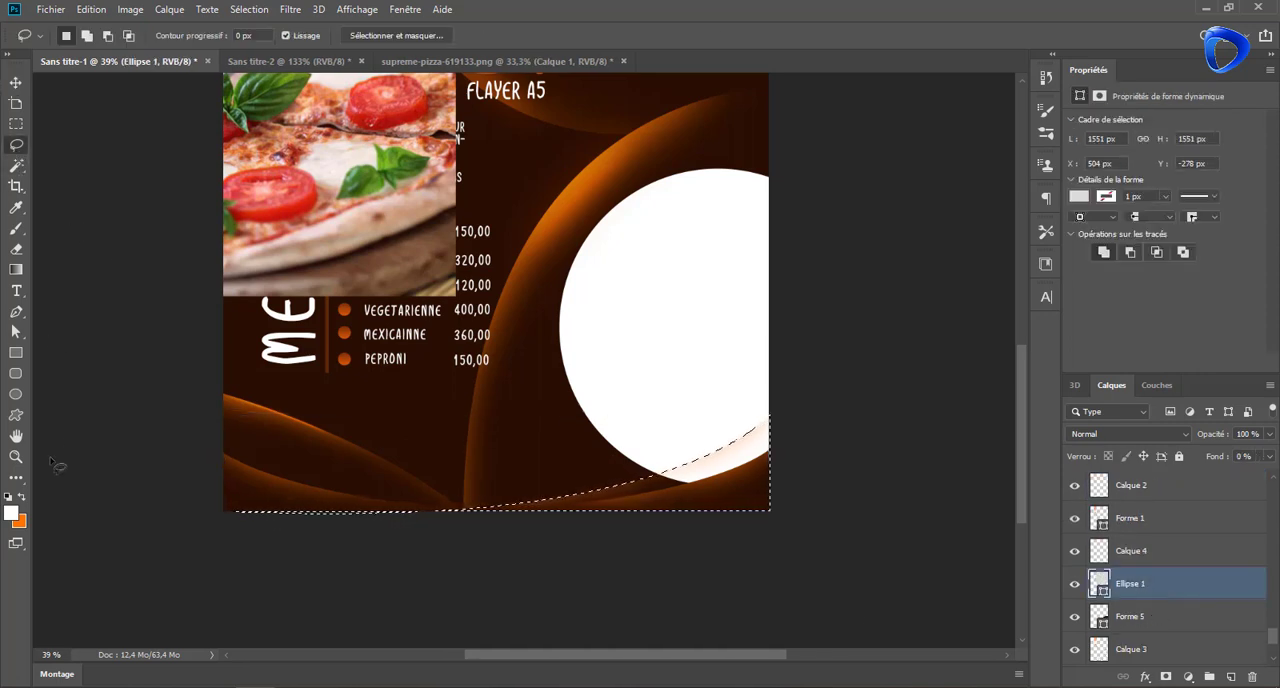
right_click(742, 459)
click(814, 289)
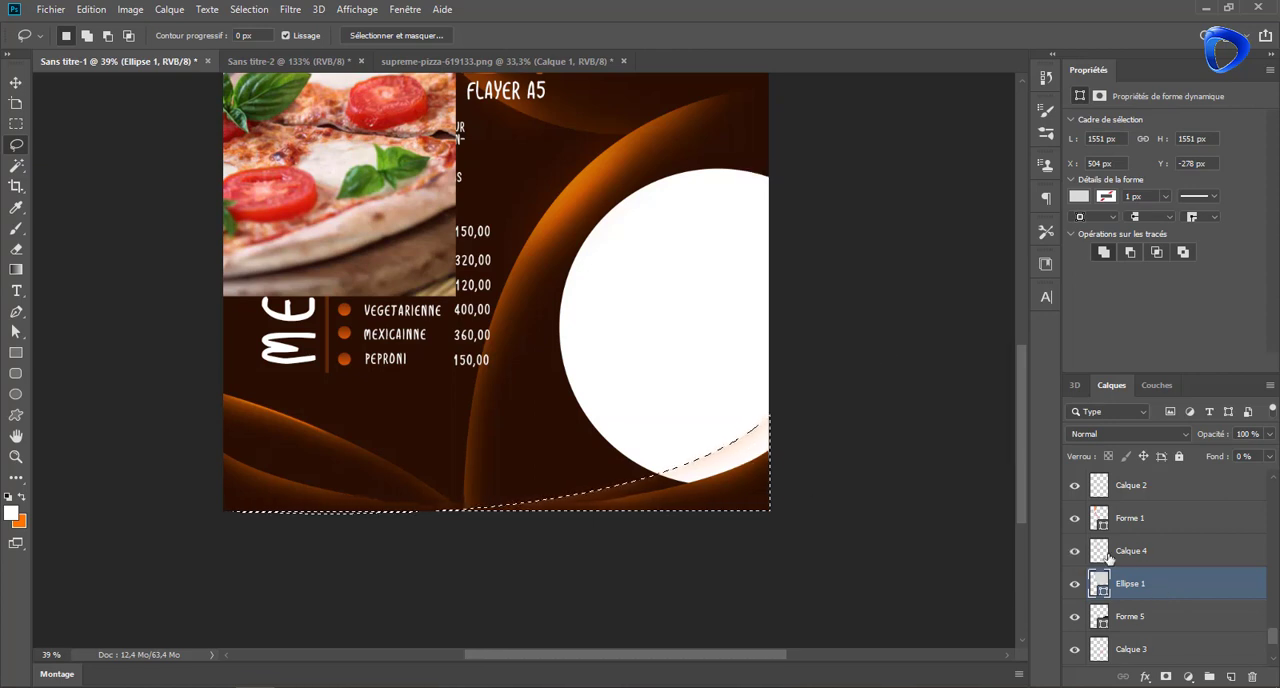
Rasterize the Ellipse 1 layer, try again to cut the selected area onto a new layer, and clear the selection
right_click(1171, 585)
click(1080, 251)
right_click(745, 470)
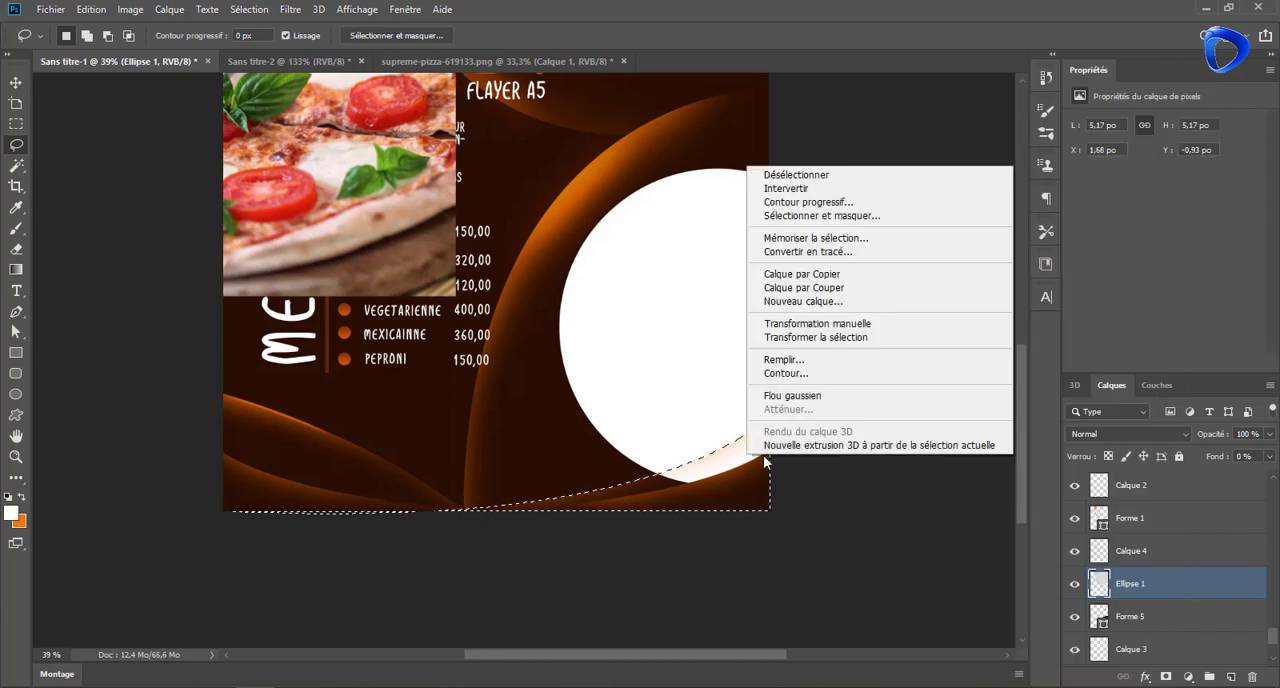
click(814, 287)
click(601, 270)
scroll(1137, 554, up, 6)
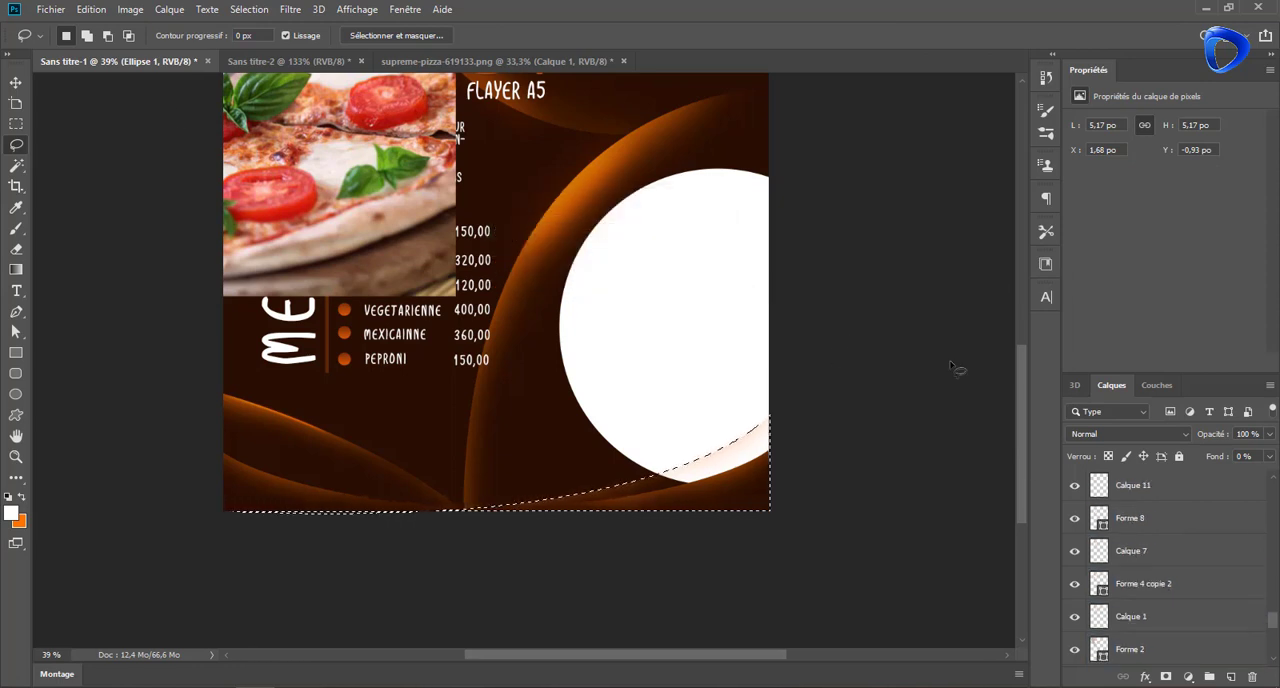
key(v)
key(ctrl+d)
Check which layer forms the curve still crossing the white circle's bottom by examining the Forme 4 and Forme 4 copie 2 layers
click(743, 456)
click(1075, 584)
click(1075, 584)
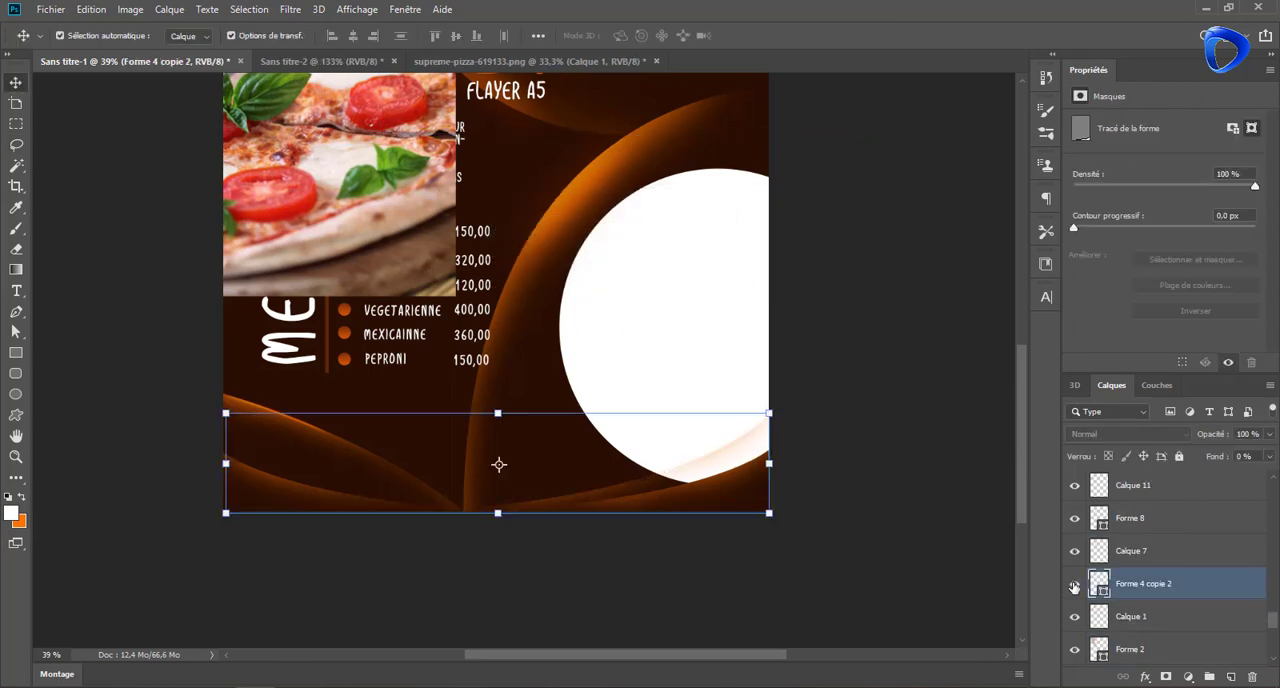
click(620, 345)
click(733, 466)
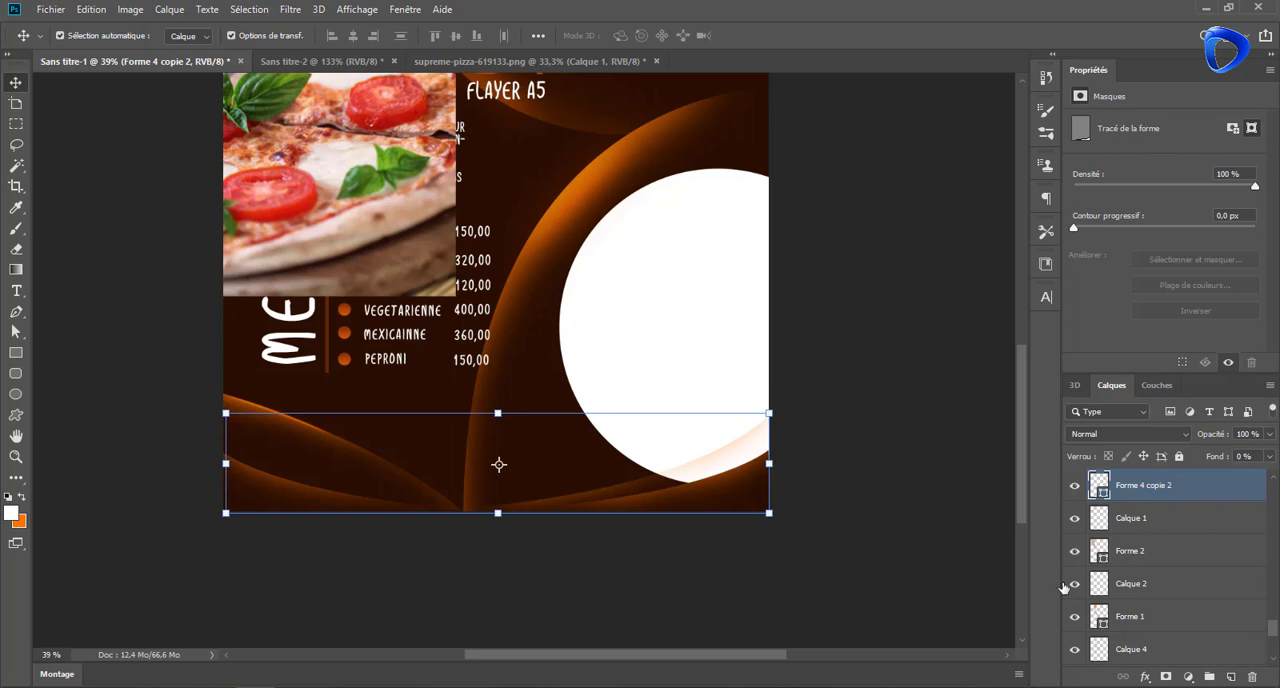
scroll(1128, 554, up, 5)
scroll(1102, 587, up, 3)
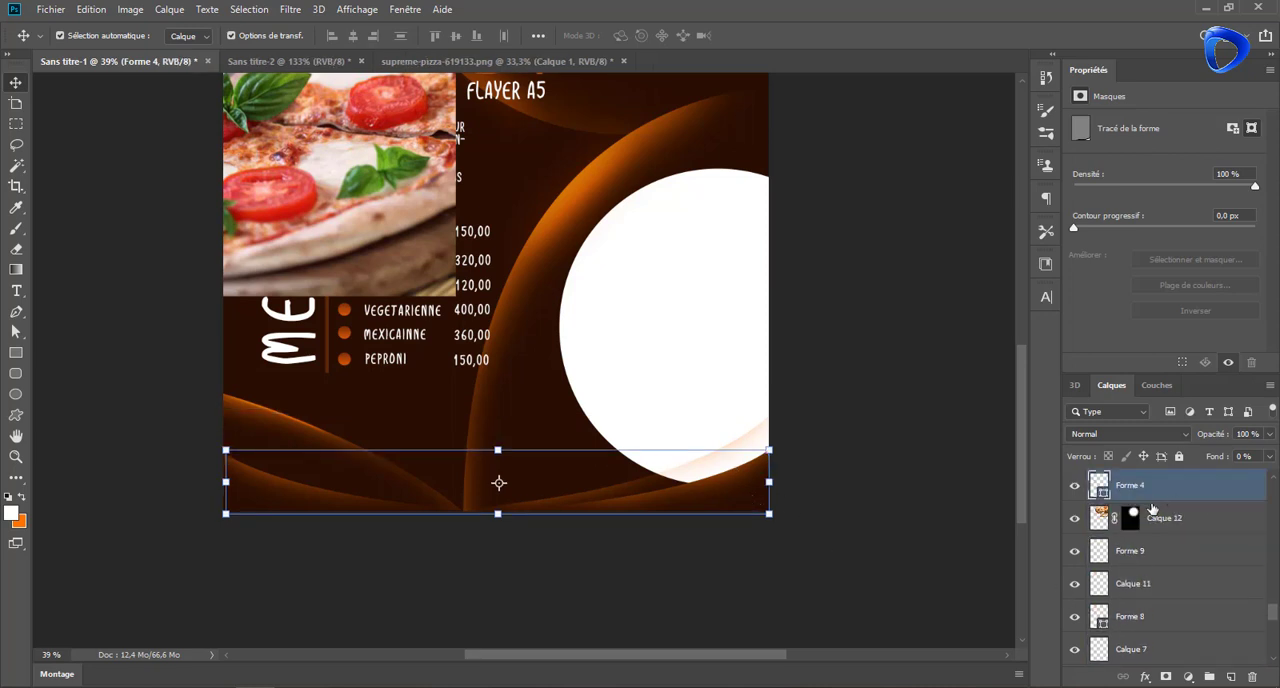
click(1130, 518)
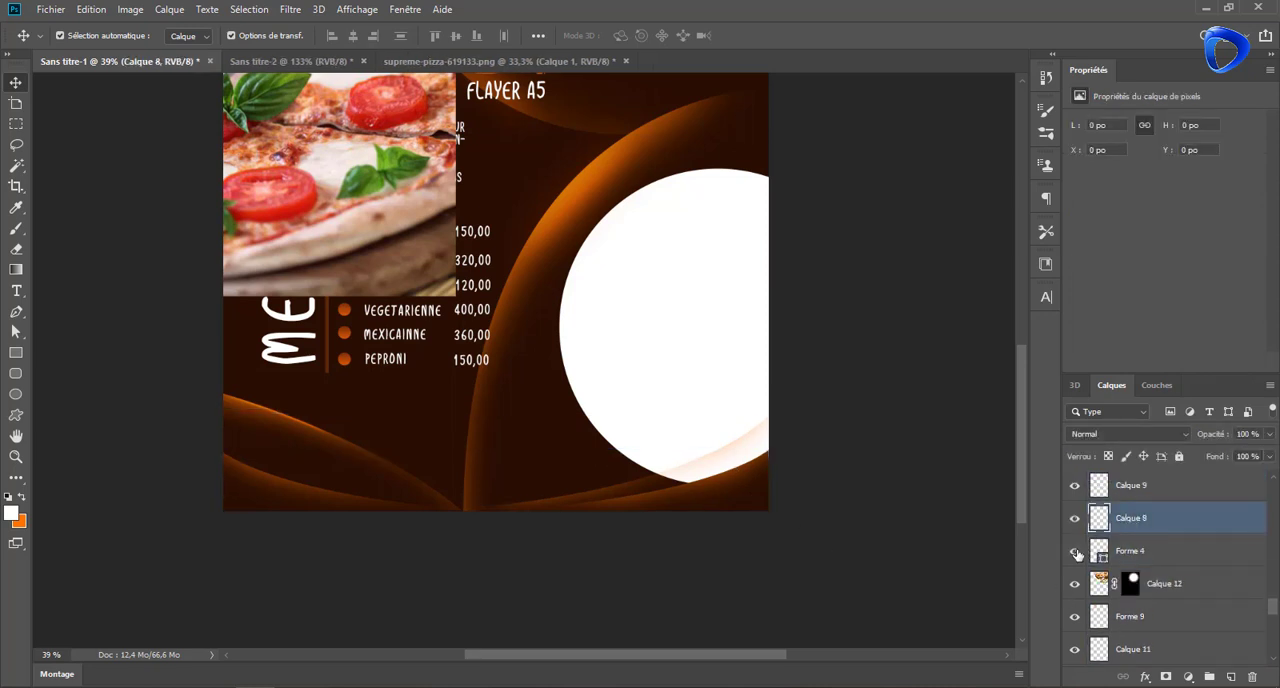
scroll(1110, 570, down, 3)
click(644, 487)
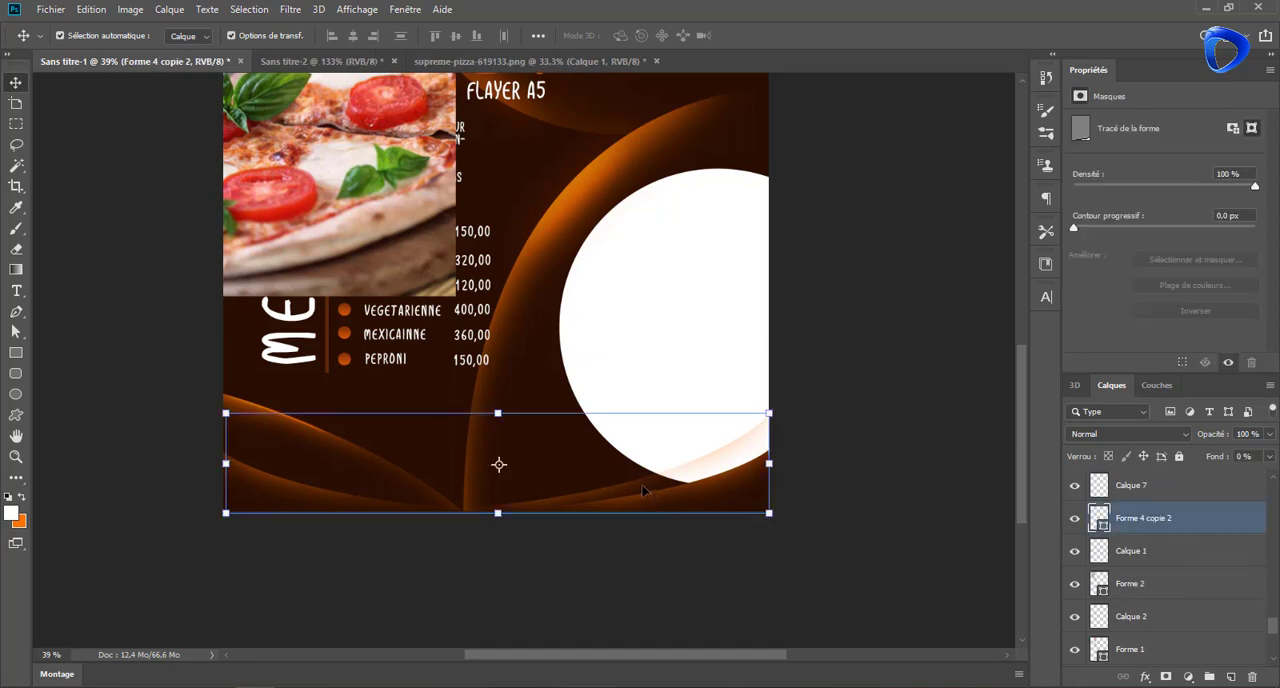
click(1075, 519)
click(1075, 519)
scroll(1107, 590, down, 2)
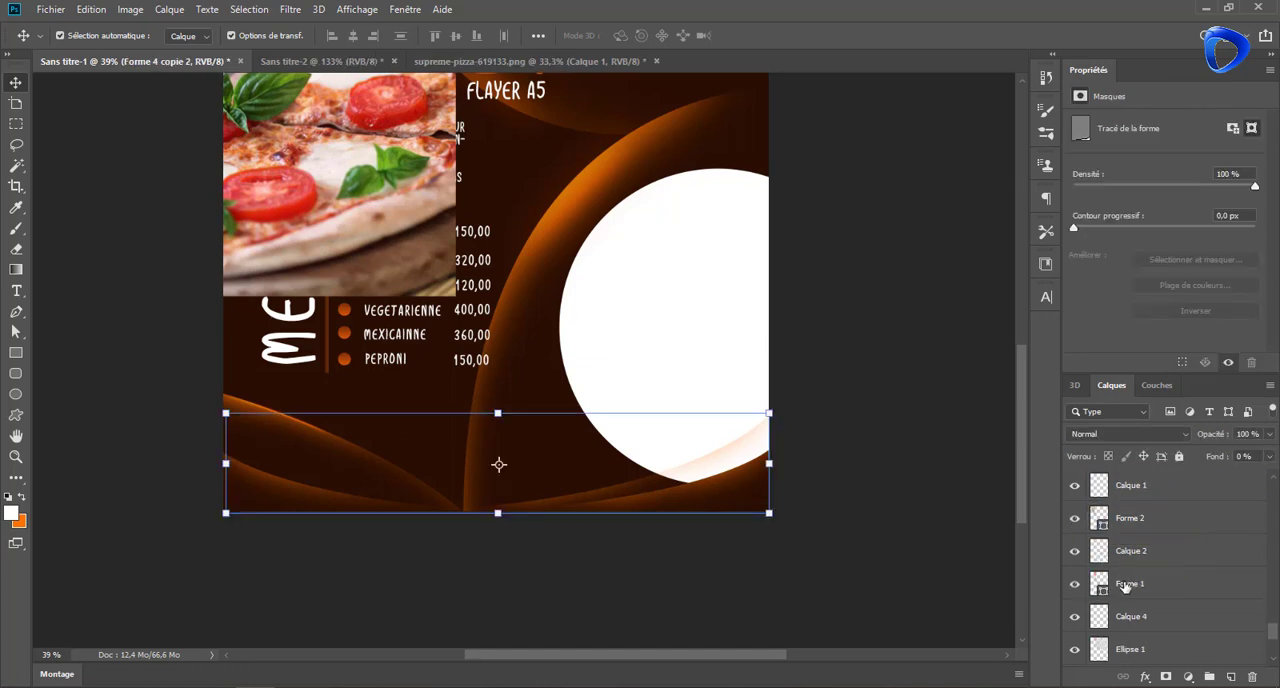
scroll(1125, 587, down, 4)
click(588, 493)
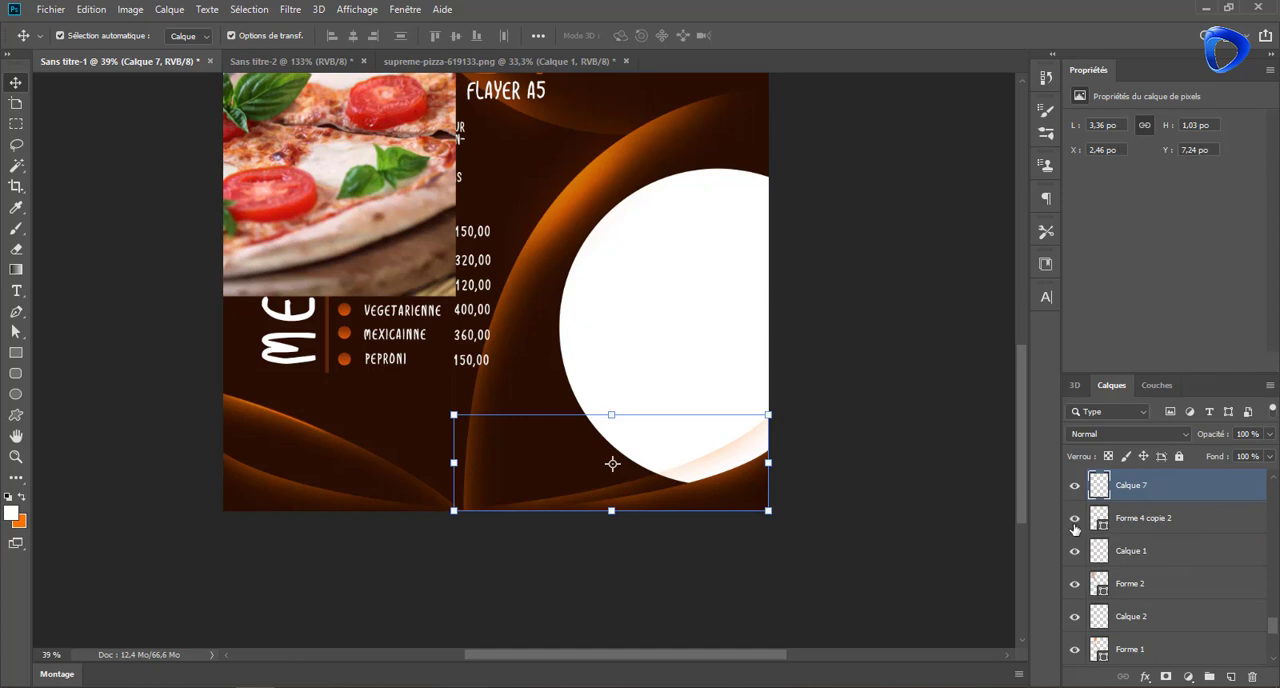
Select the outline of Forme 4 copie 2, erase that part of the white circle on Ellipse 3, and deselect
click(1160, 525)
ctrl+click(1098, 518)
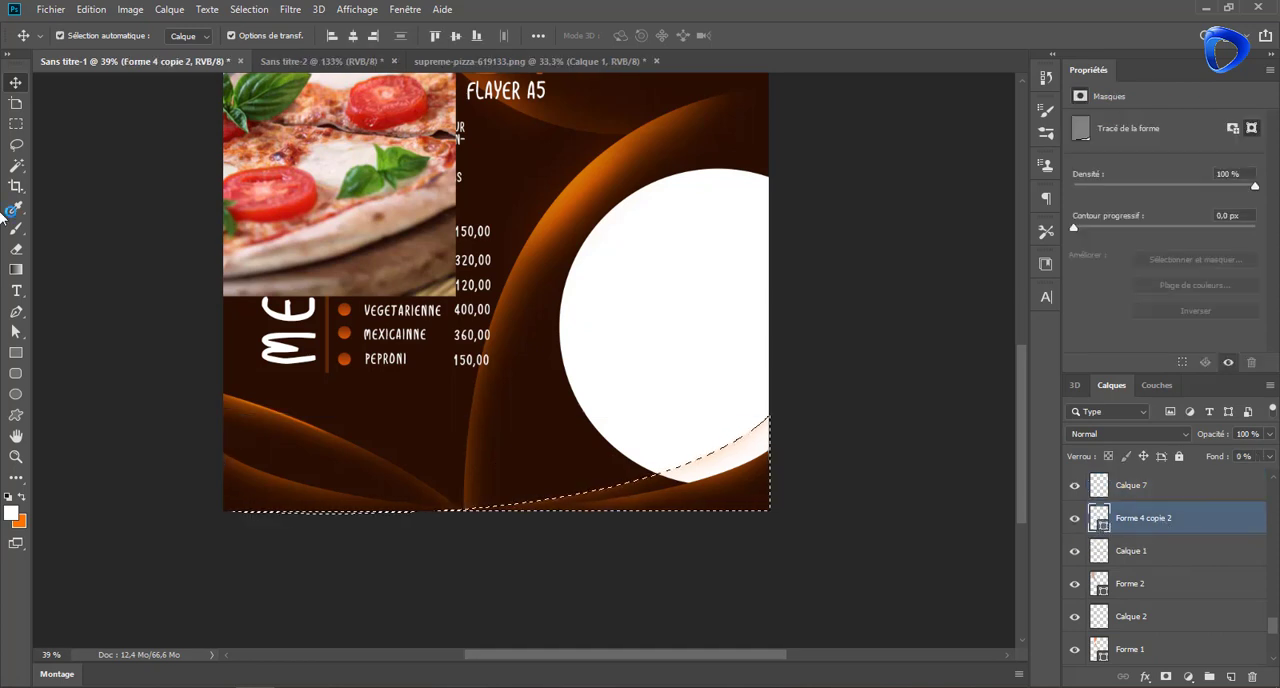
scroll(1123, 578, down, 3)
scroll(1123, 578, down, 3)
click(1105, 571)
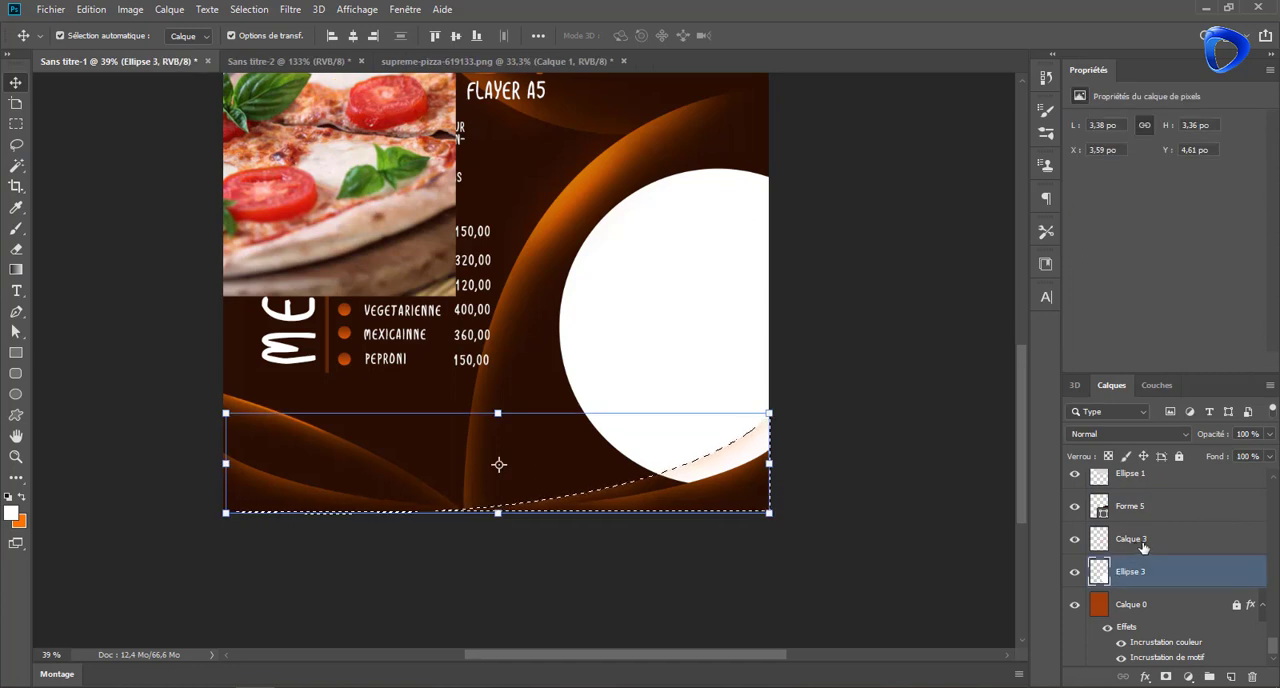
key(e)
mouse_move(780, 470)
mouse_down()
mouse_move(710, 478)
mouse_move(867, 413)
mouse_move(704, 435)
mouse_move(639, 474)
mouse_move(802, 452)
mouse_up()
key(ctrl+d)
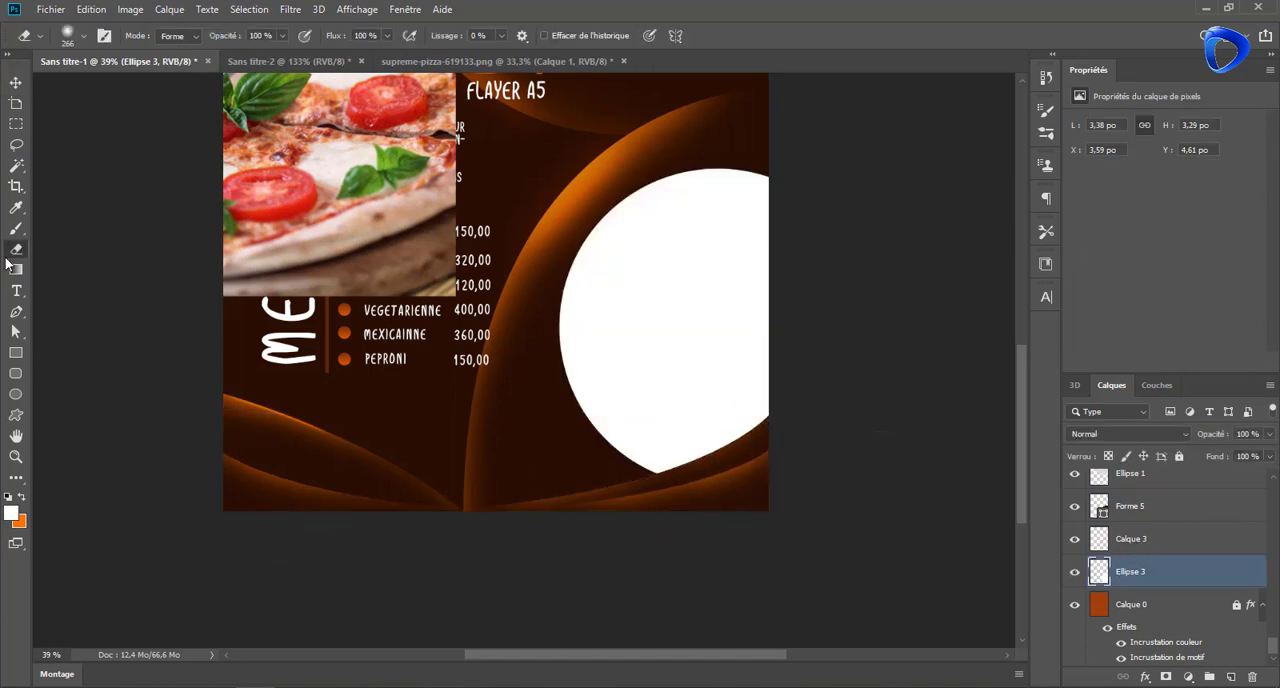
Lower the fill of the trimmed circle layer, Ellipse 3, to 0%
key(ctrl+t)
mouse_move(558, 475)
mouse_down()
mouse_move(528, 492)
mouse_move(559, 476)
mouse_up()
key(Return)
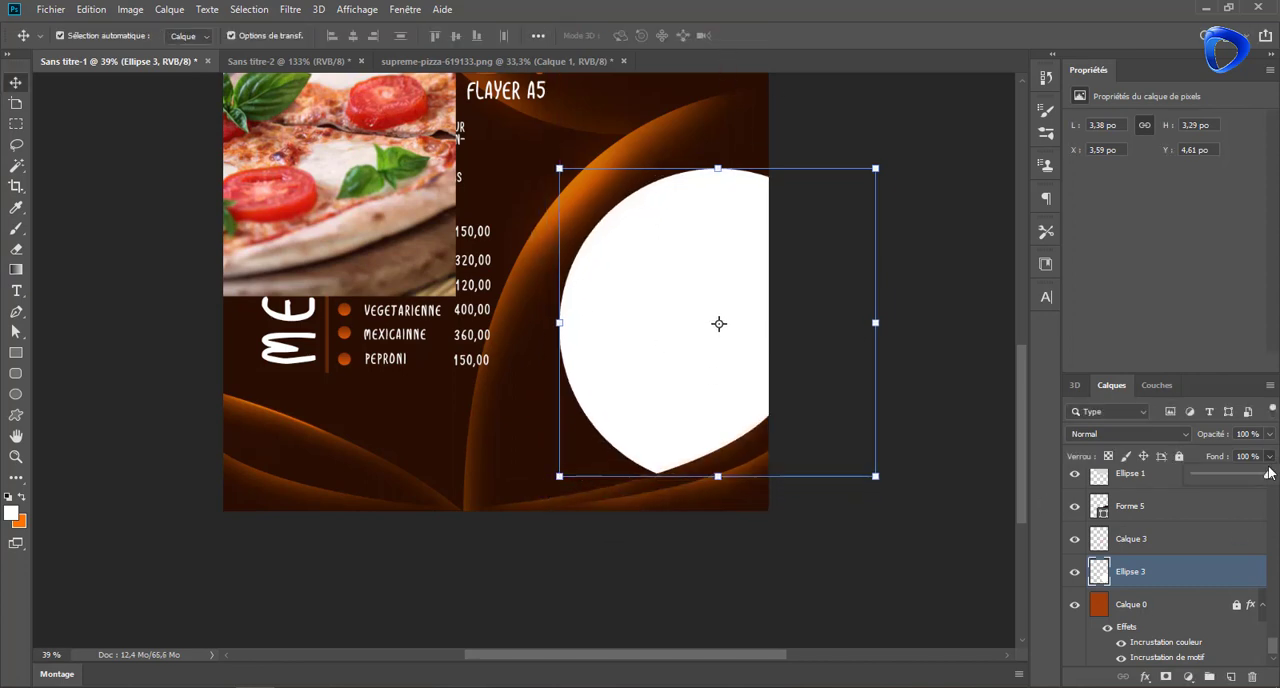
drag(1268, 473, 1200, 474)
Select the Ellipse 3 outline and brush a soft orange glow along the circle's inner edge on a new layer, then deselect
ctrl+click(1099, 571)
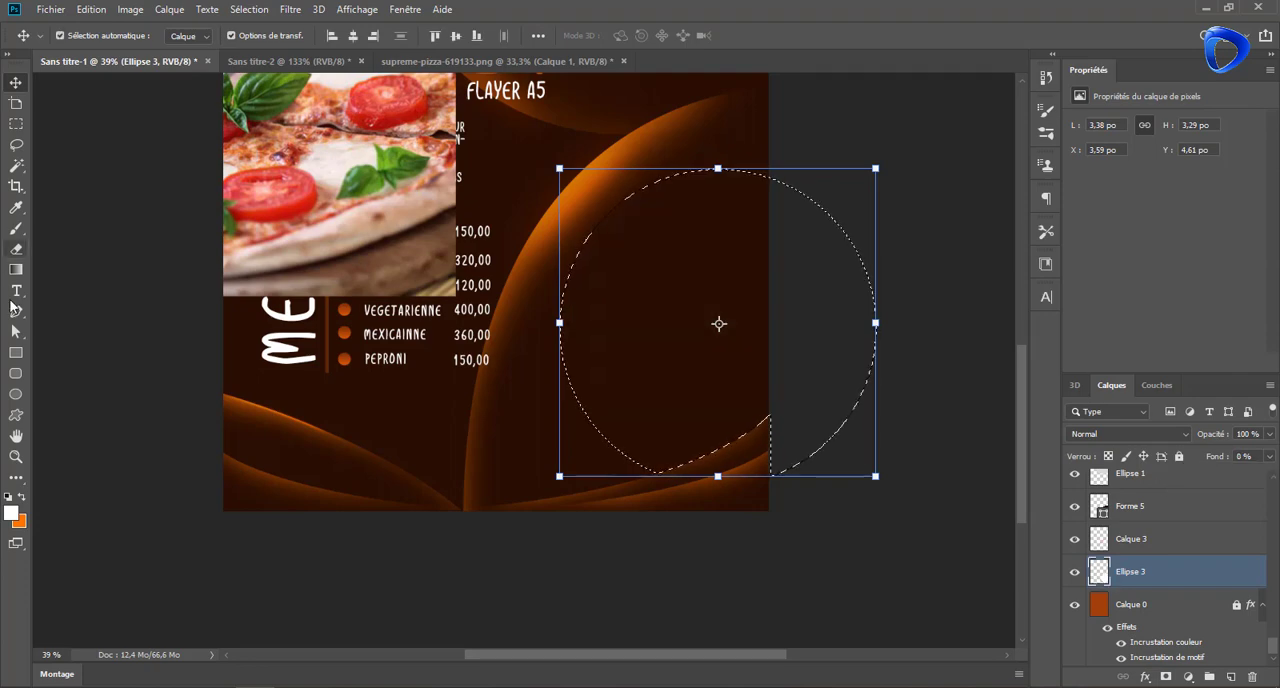
click(16, 228)
key(x)
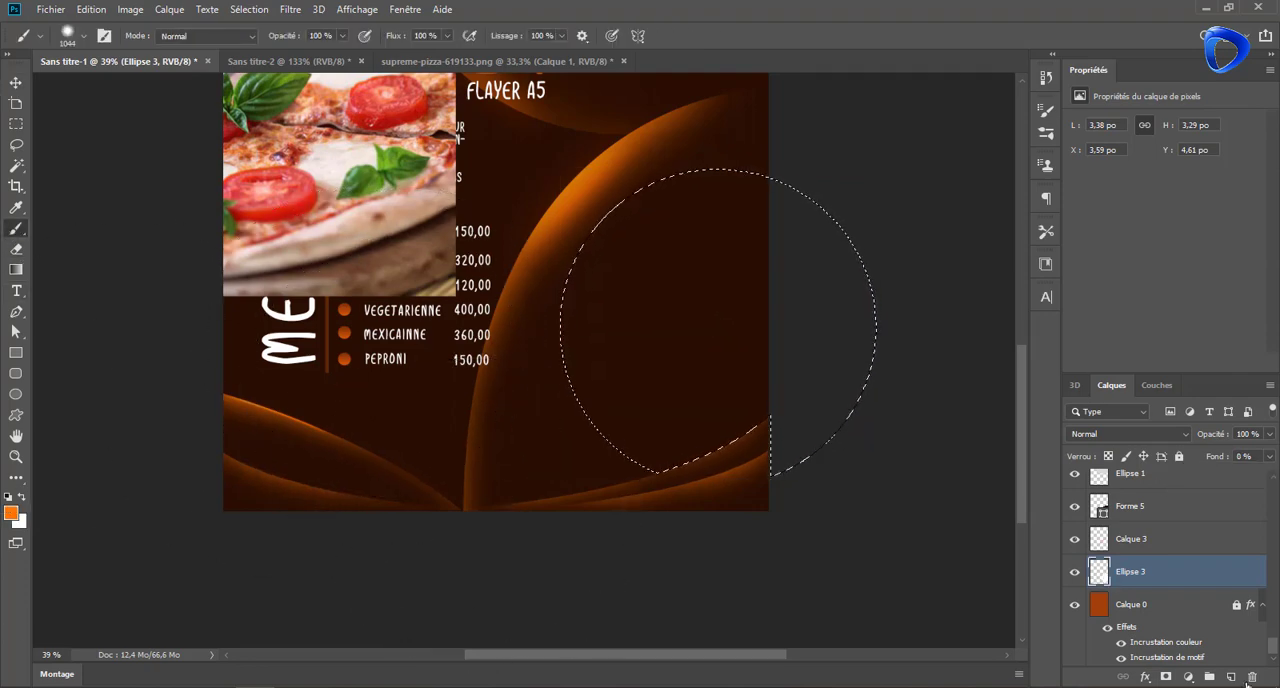
key(ctrl+shift+alt+n)
mouse_move(448, 501)
mouse_down()
mouse_move(388, 375)
mouse_move(370, 268)
mouse_up()
drag(429, 218, 412, 320)
drag(365, 440, 723, 188)
drag(615, 193, 540, 248)
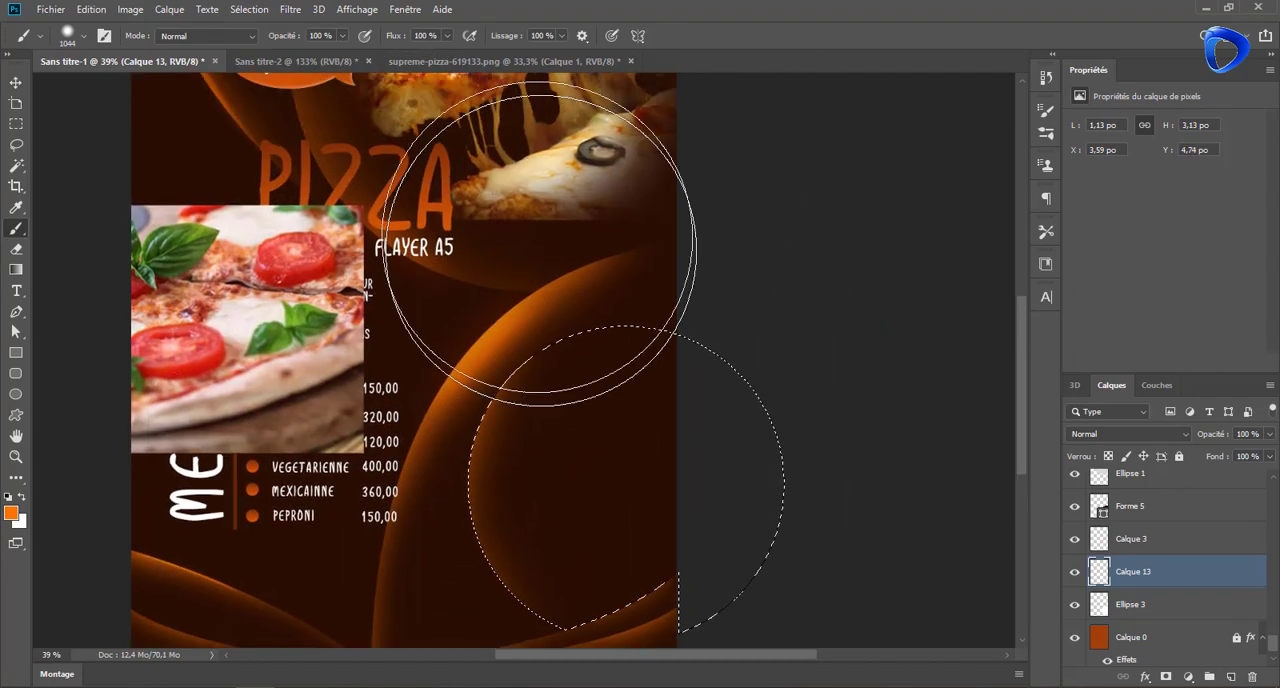
scroll(833, 219, down, 3)
scroll(832, 219, up, 2)
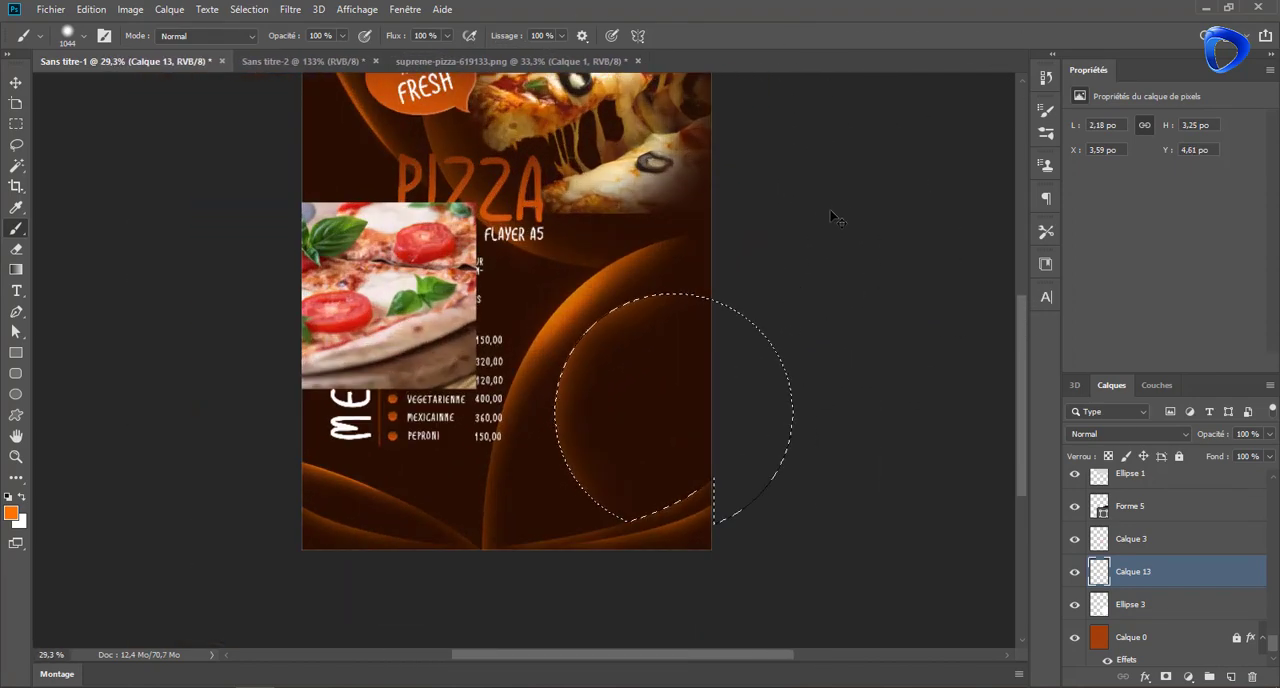
key(ctrl+d)
Move the pizza photo over the glowing circle and enlarge it to about 6.59 by 3.44 inches
click(16, 82)
drag(355, 251, 749, 388)
drag(631, 371, 708, 387)
scroll(1169, 607, down, 5)
scroll(1169, 607, down, 3)
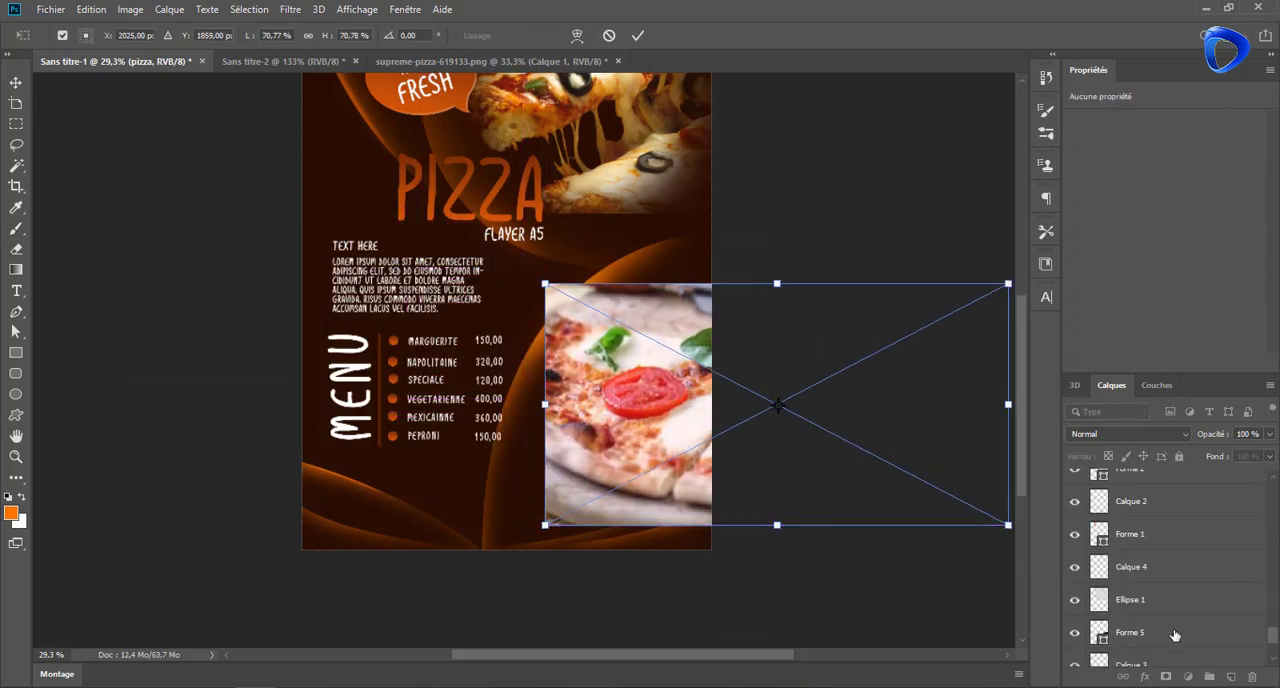
click(1168, 507)
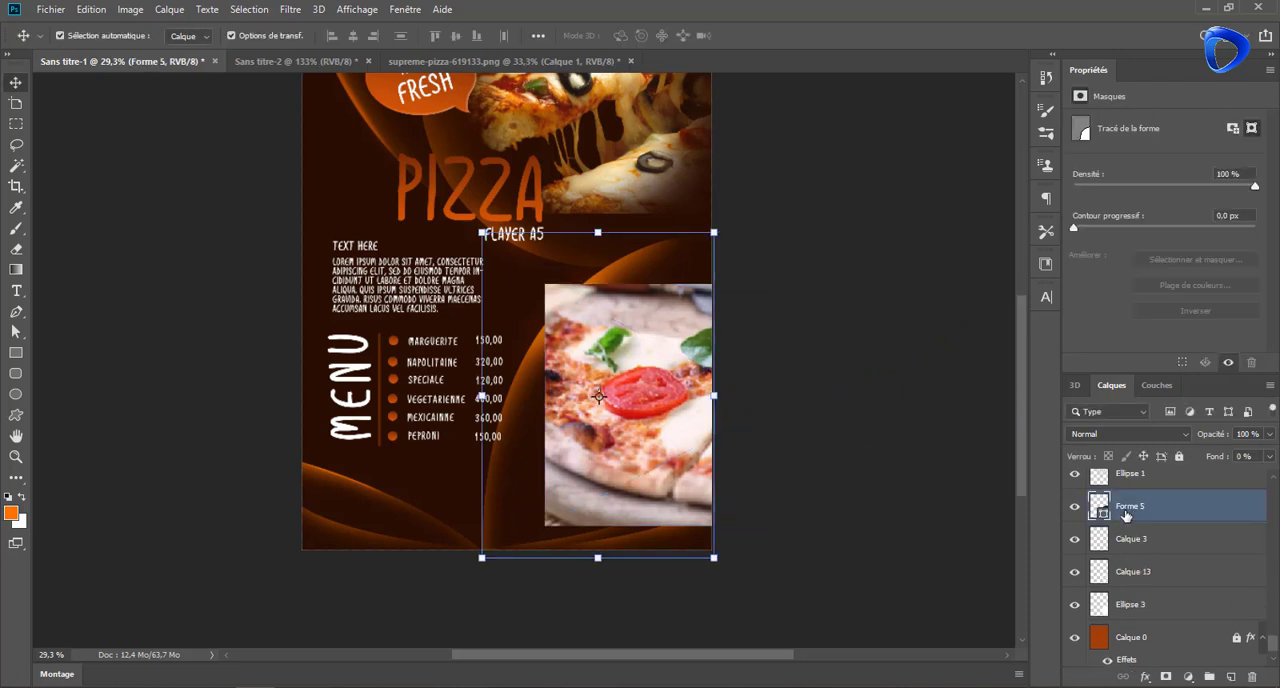
click(669, 396)
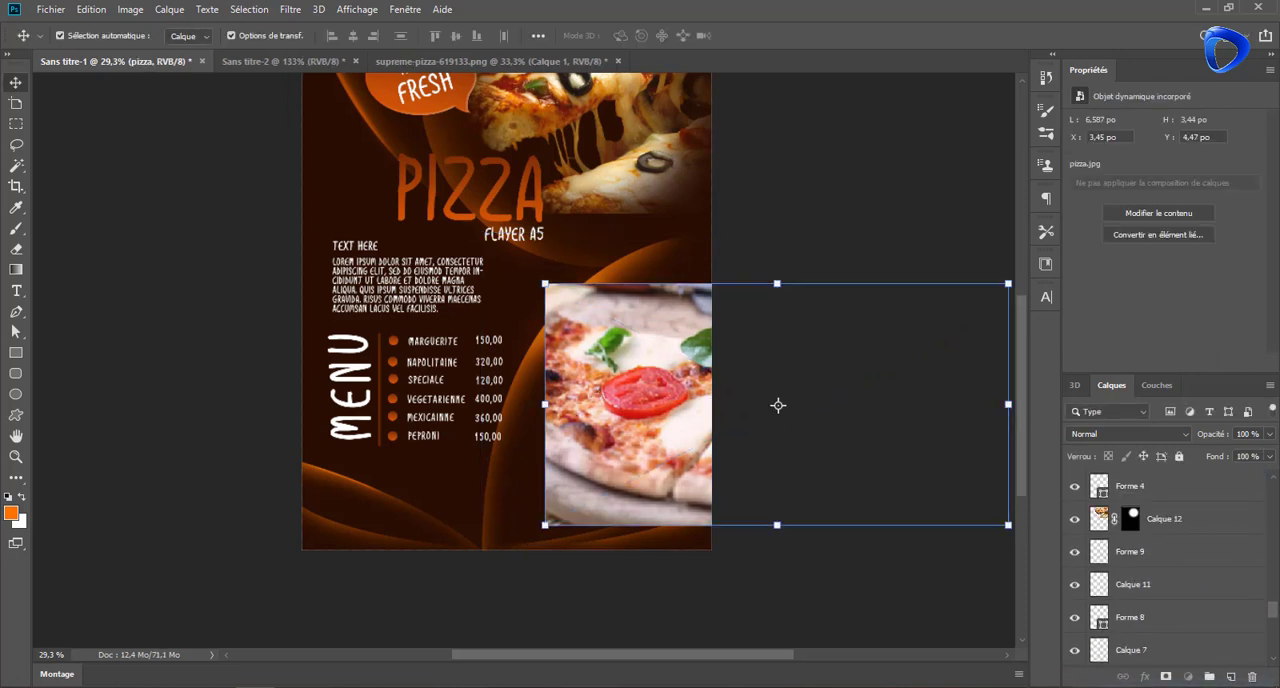
Place the pizza layer directly above Ellipse 3 and clip it to that circle layer
drag(1154, 682, 1142, 606)
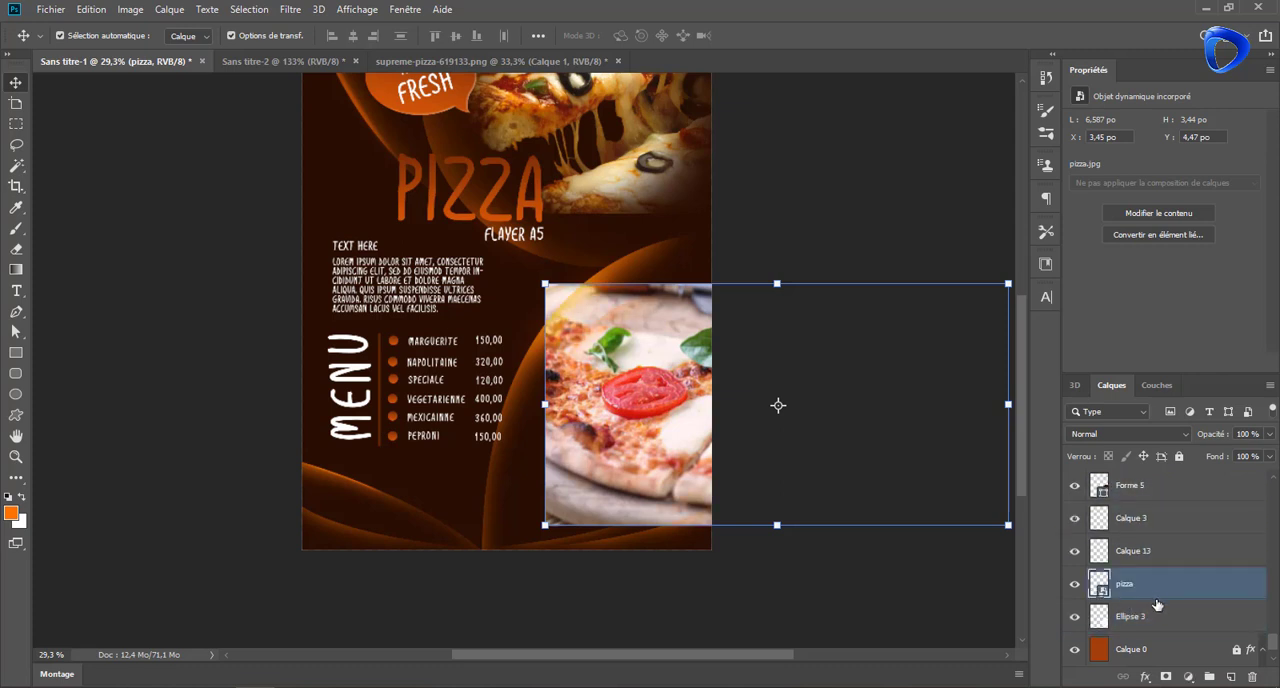
click(1146, 619)
alt+click(1190, 599)
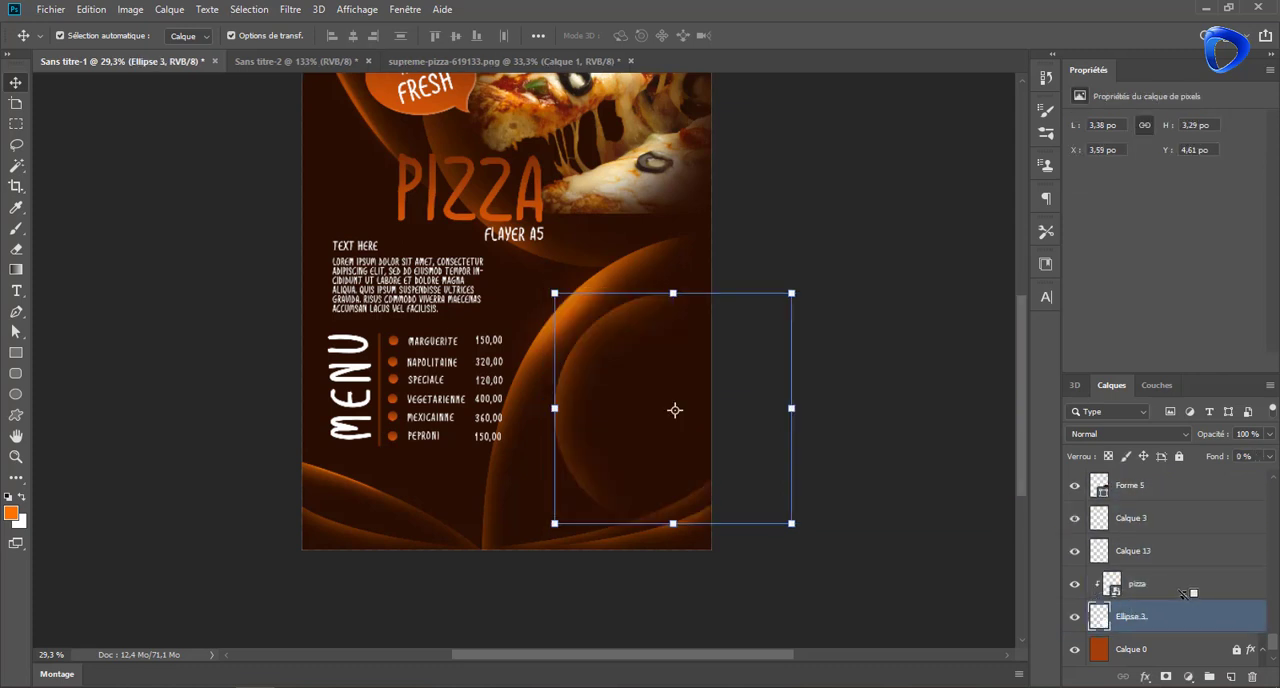
Raise the fill of Ellipse 3 to reveal the clipped pizza photo, and merge the two layers into one
drag(1199, 472, 1214, 473)
click(1141, 590)
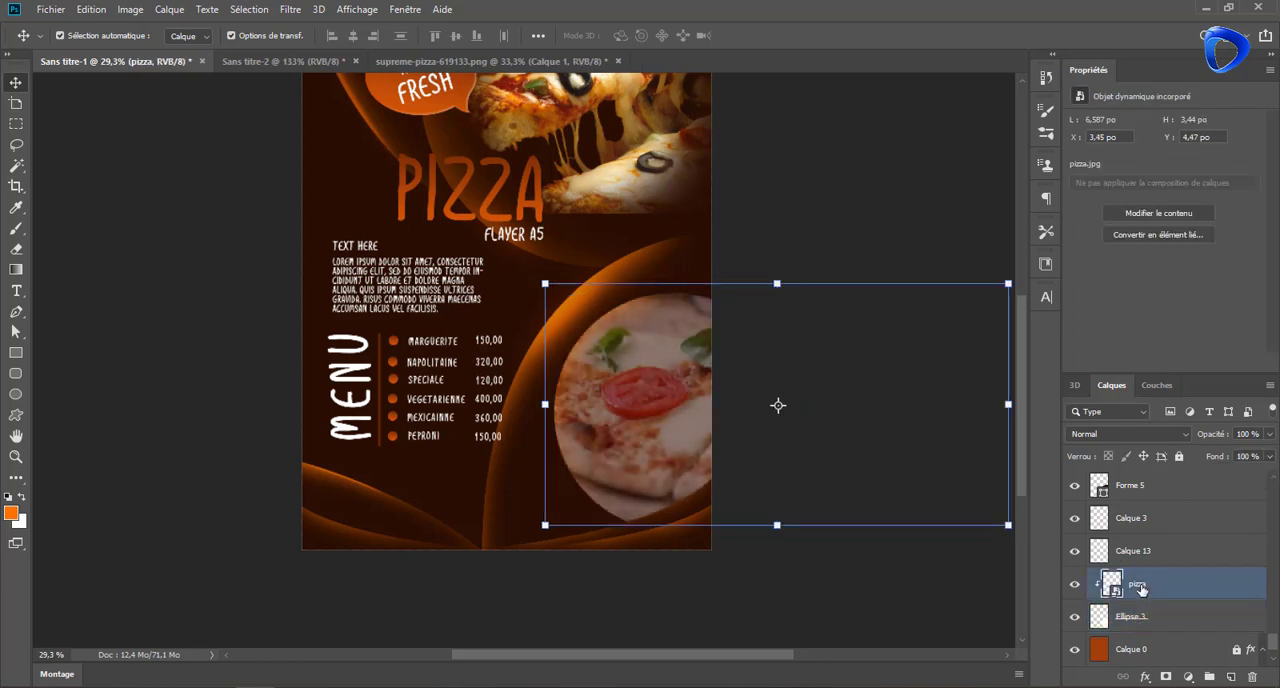
ctrl+click(1143, 615)
key(ctrl+e)
Add a black mask to the merged pizza layer and reveal the photo softly inside the circle with a white radial gradient, then deselect
alt+click(1167, 679)
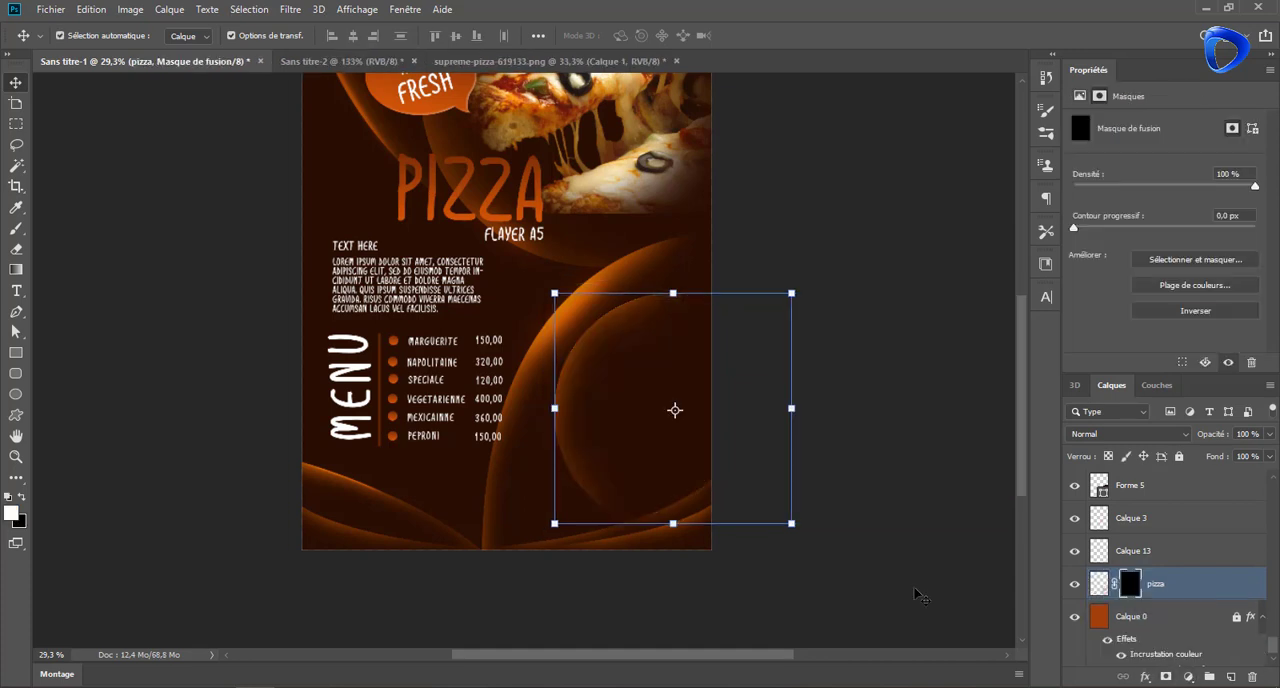
key(g)
drag(658, 466, 656, 518)
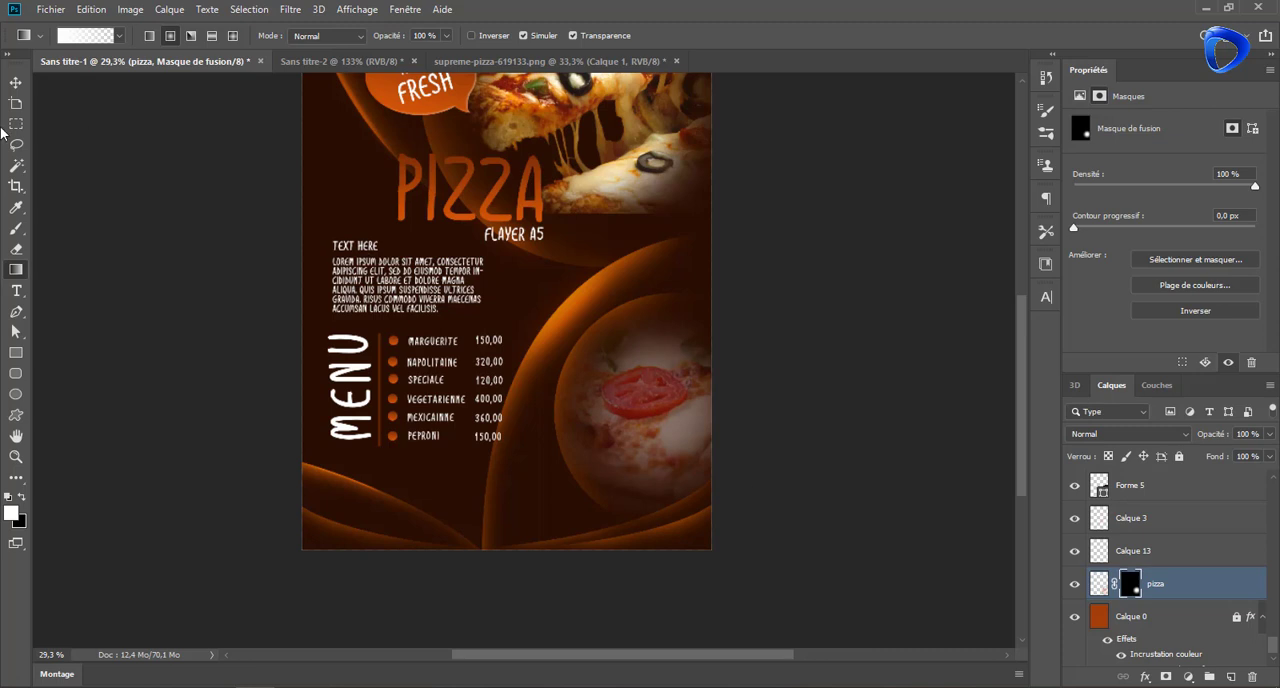
click(16, 84)
click(110, 183)
drag(750, 393, 783, 338)
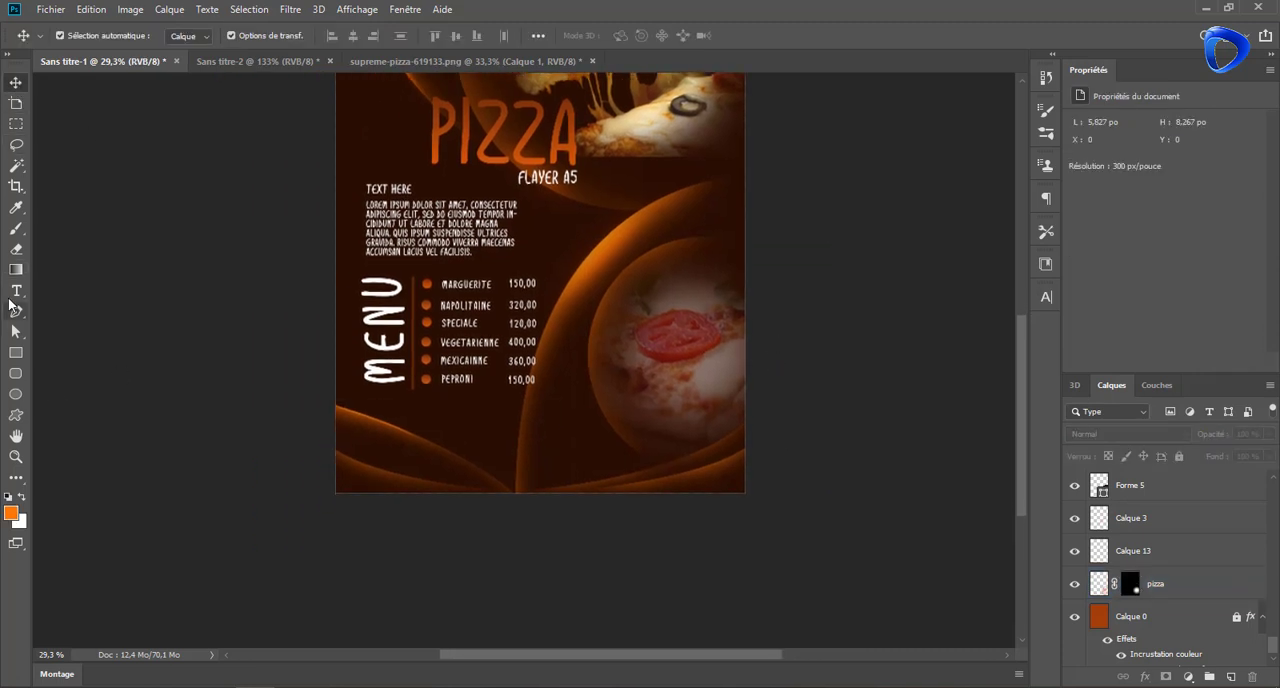
click(16, 290)
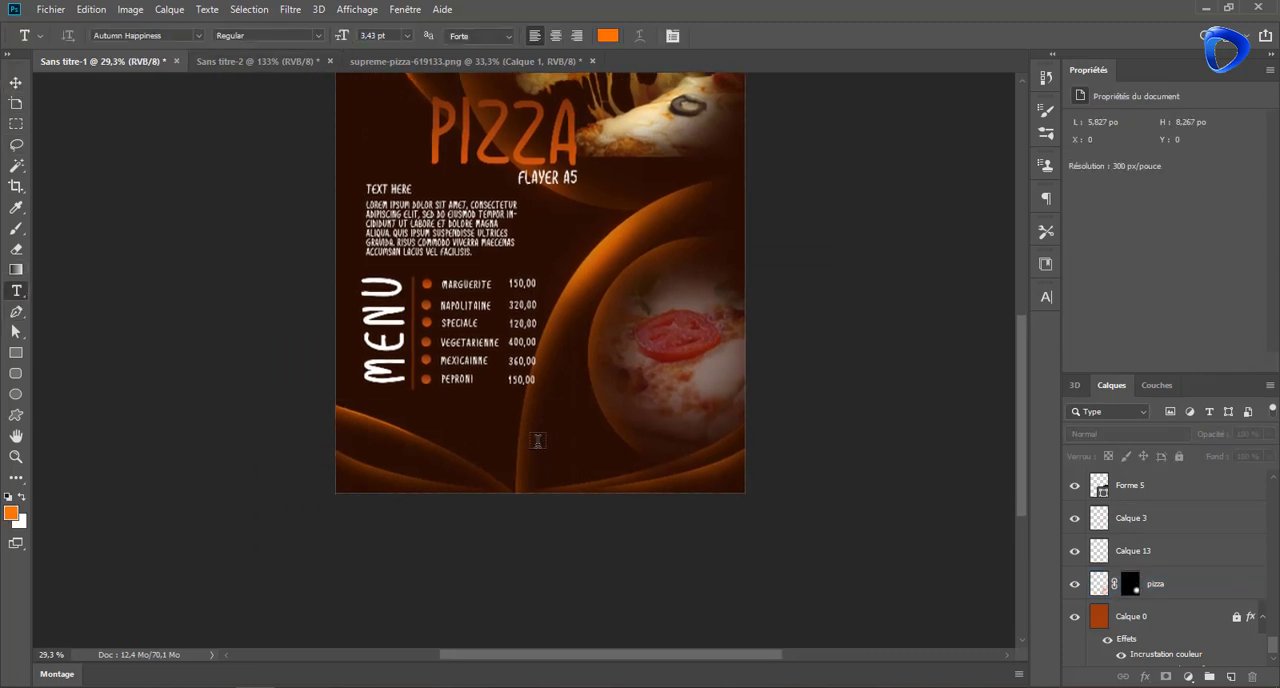
click(510, 470)
text(ww)
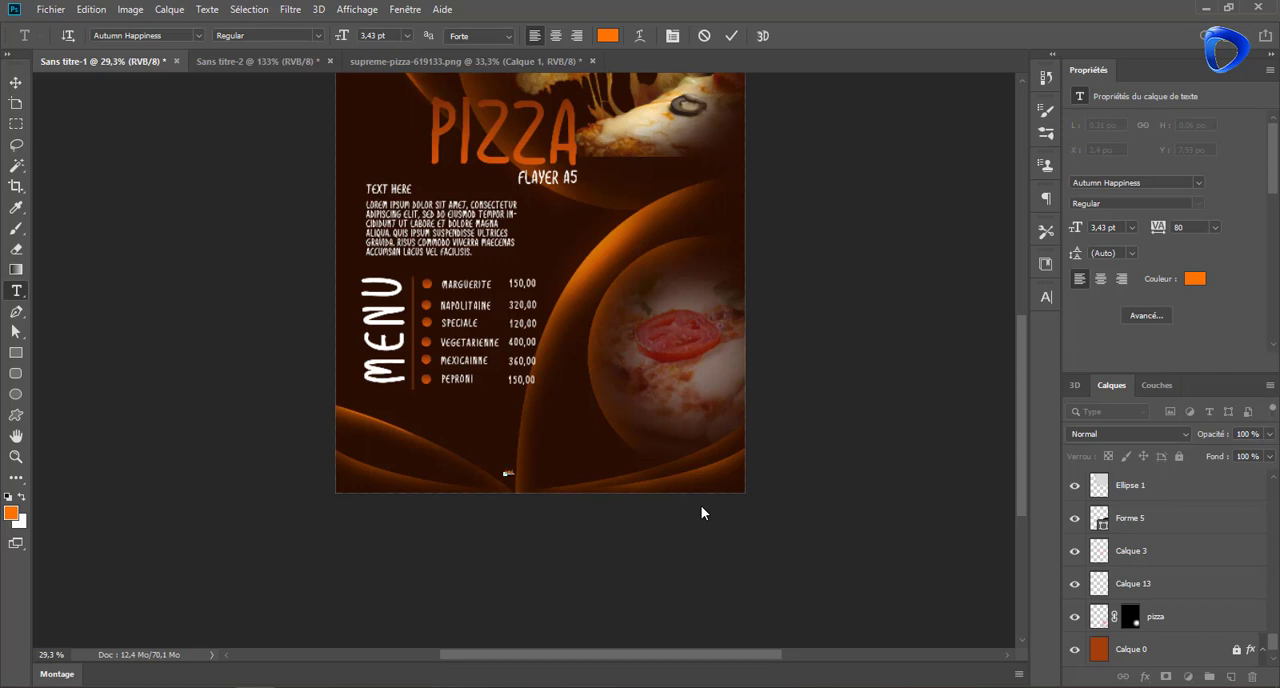
text(.com)
key(ctrl+Return)
drag(1076, 228, 1082, 228)
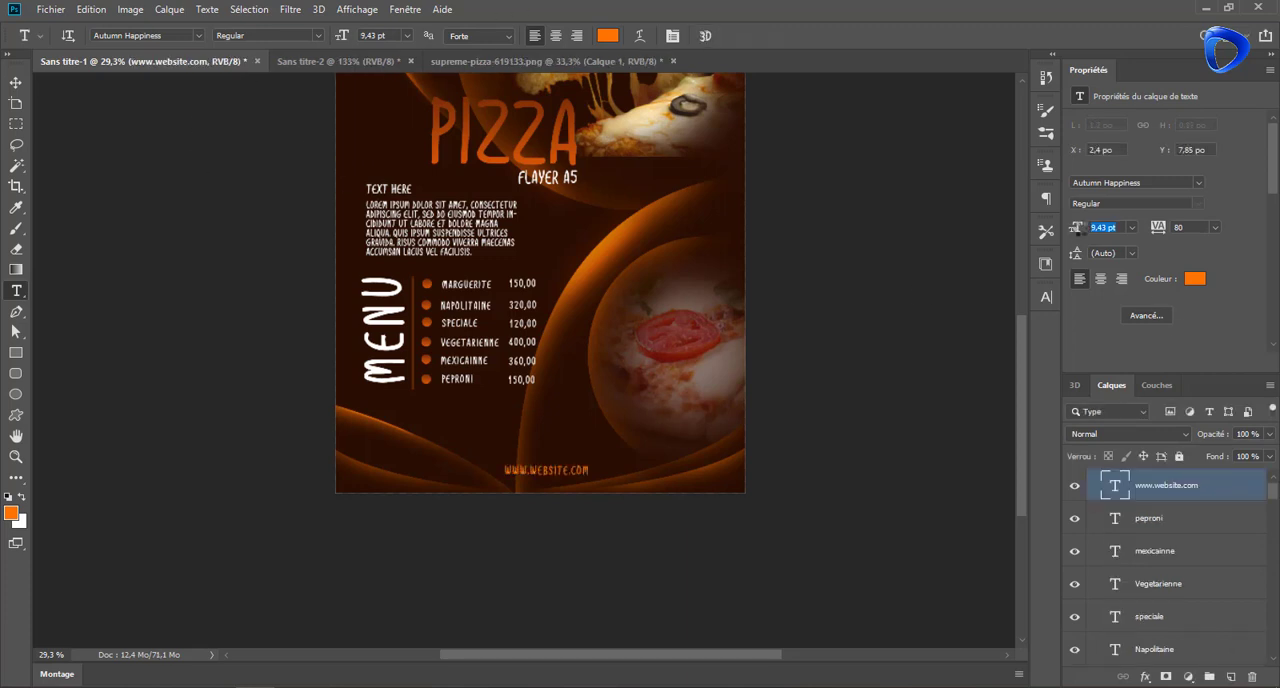
Move the website text slightly left and down so it sits roughly centred along the flyer's bottom edge, then deselect
click(15, 83)
drag(529, 474, 510, 482)
click(565, 352)
Shift the TEXT HERE heading, the lorem ipsum paragraph and the vertical MENU title slightly left to align their left edges
drag(628, 246, 646, 340)
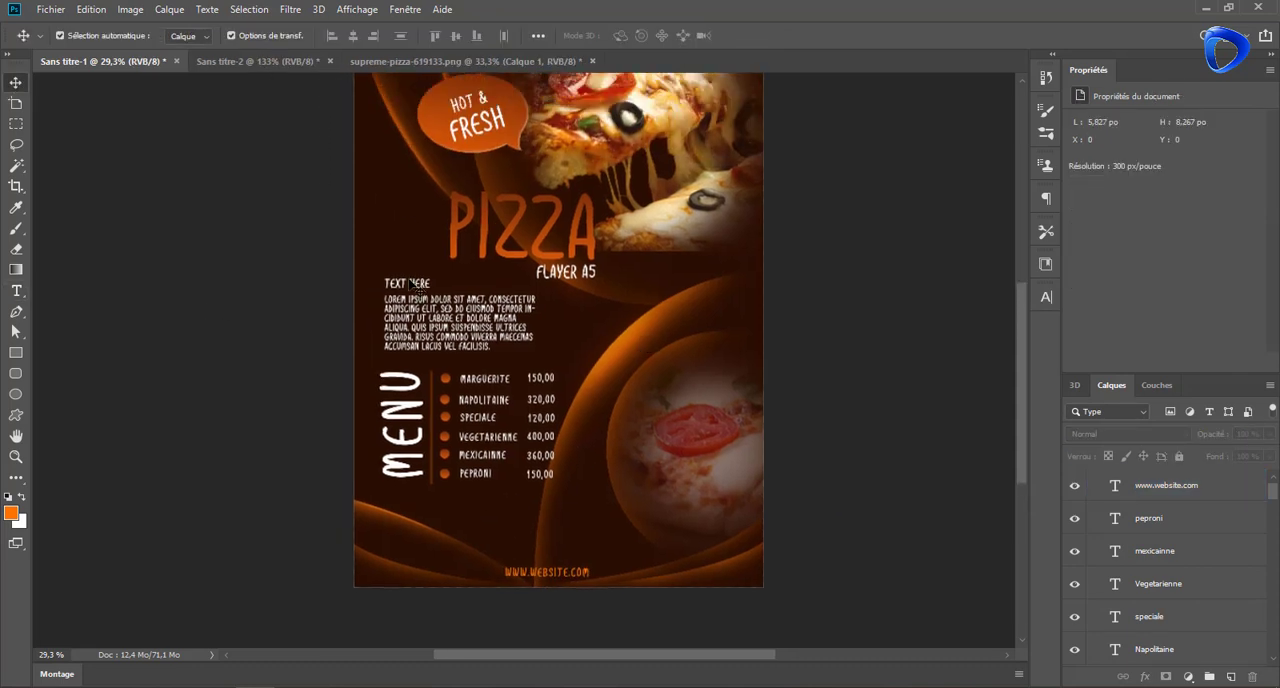
drag(399, 283, 392, 283)
drag(410, 328, 405, 329)
click(585, 345)
drag(407, 452, 403, 452)
click(507, 430)
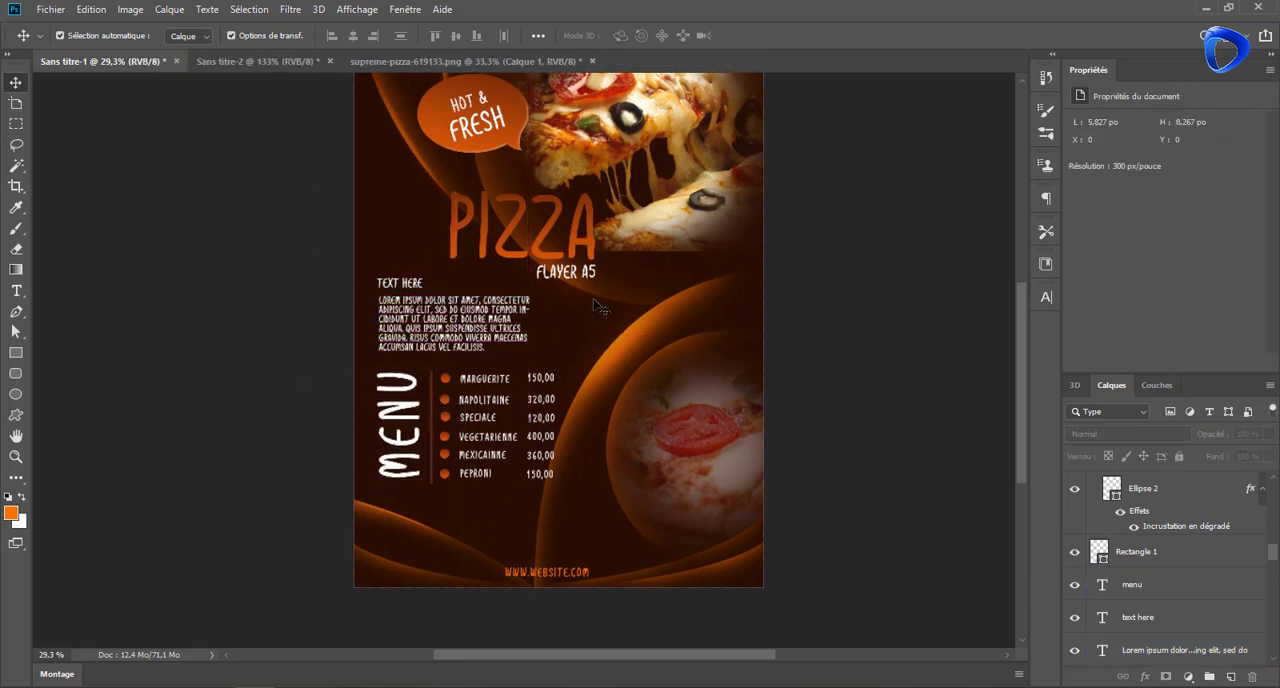